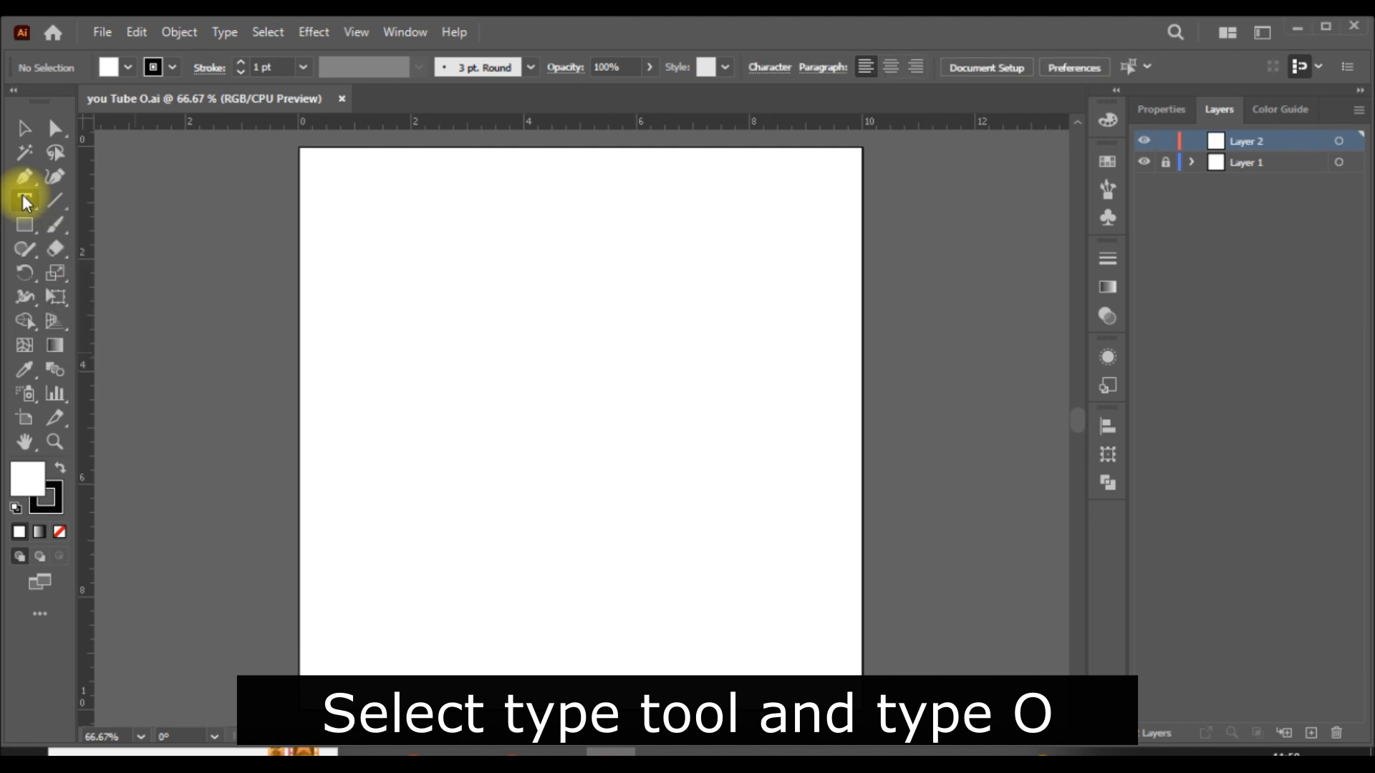
- Add a point text object containing the letter "O" in the upper middle of the artboard
{"action": "left_click", "coordinate": [544, 313]}
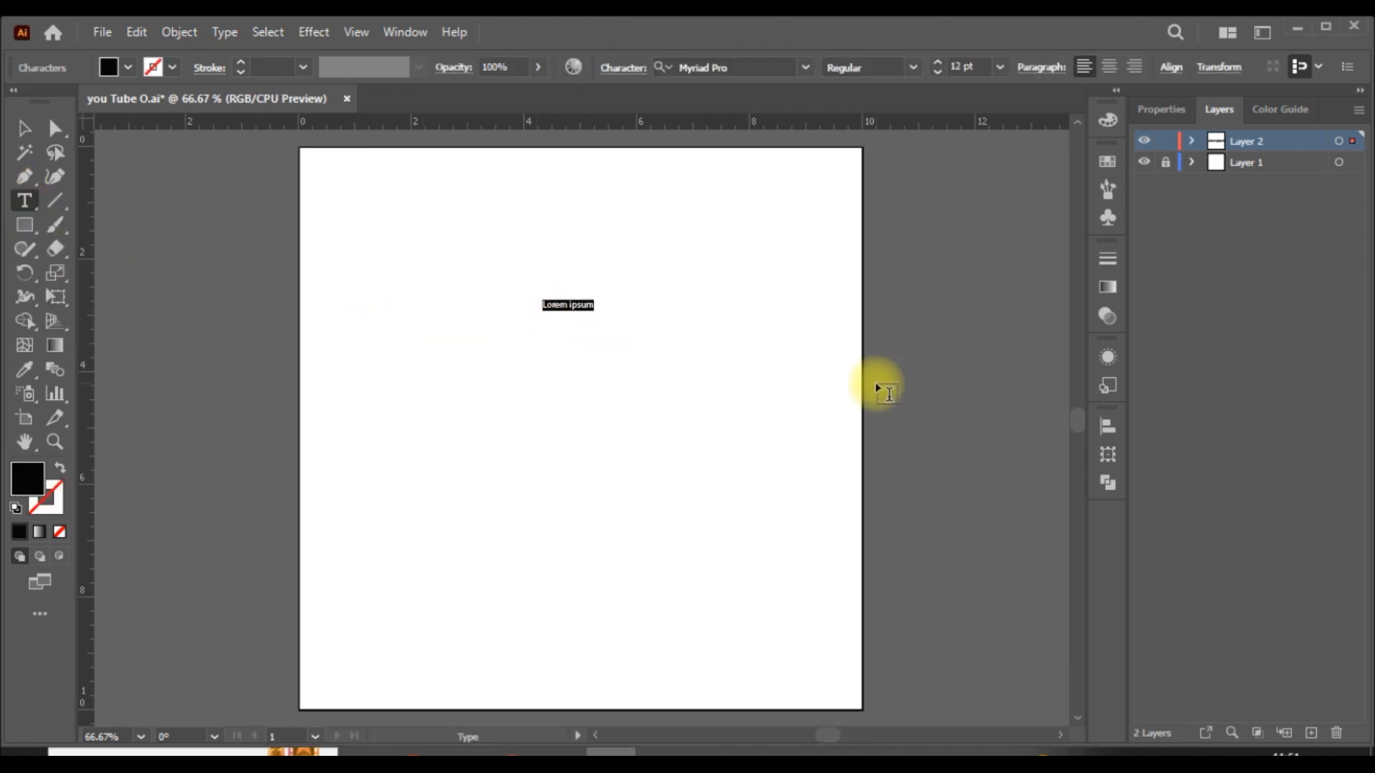
{"action": "type", "text": "O"}
{"action": "key", "text": "BackSpace"}
{"action": "type", "text": "o"}
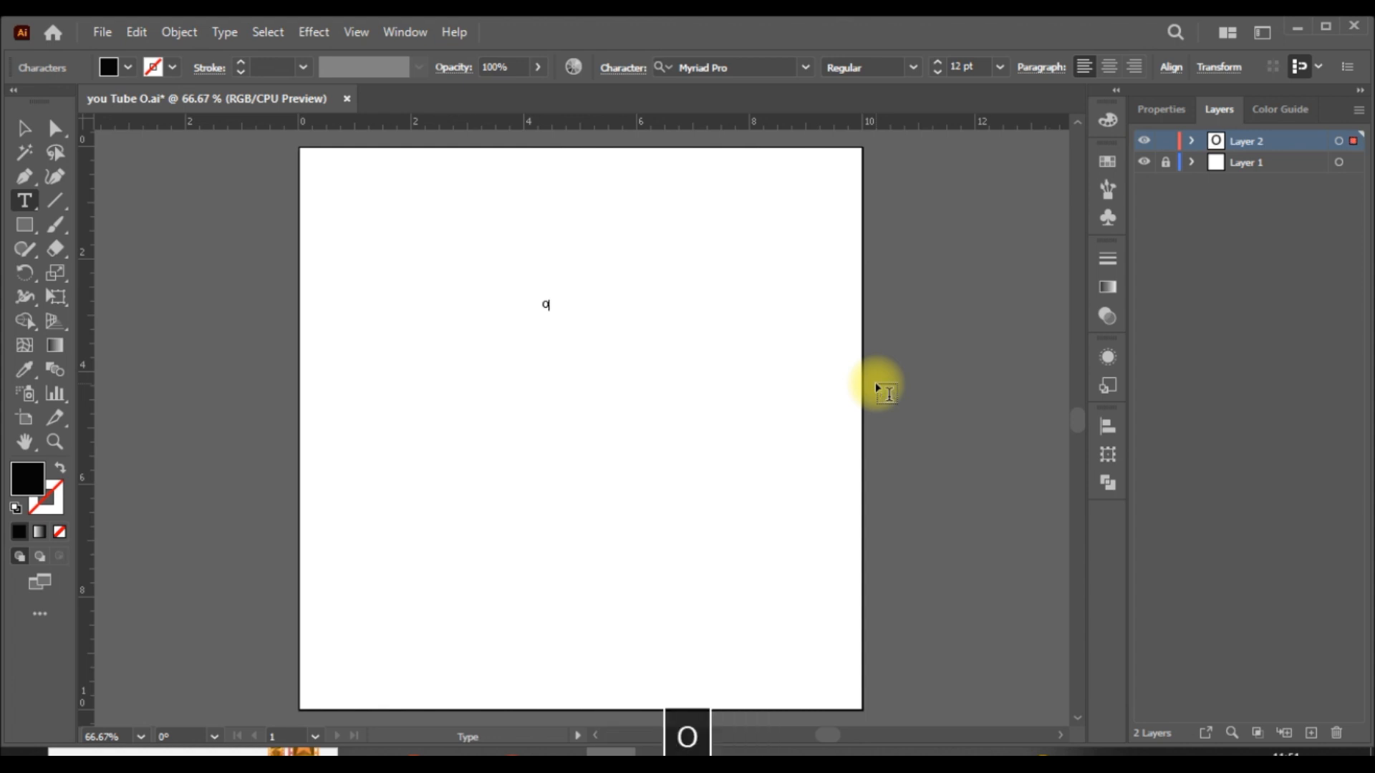
- Set the letter O's font size to 800 pt and move it fully onto the artboard
{"action": "left_click", "coordinate": [27, 132]}
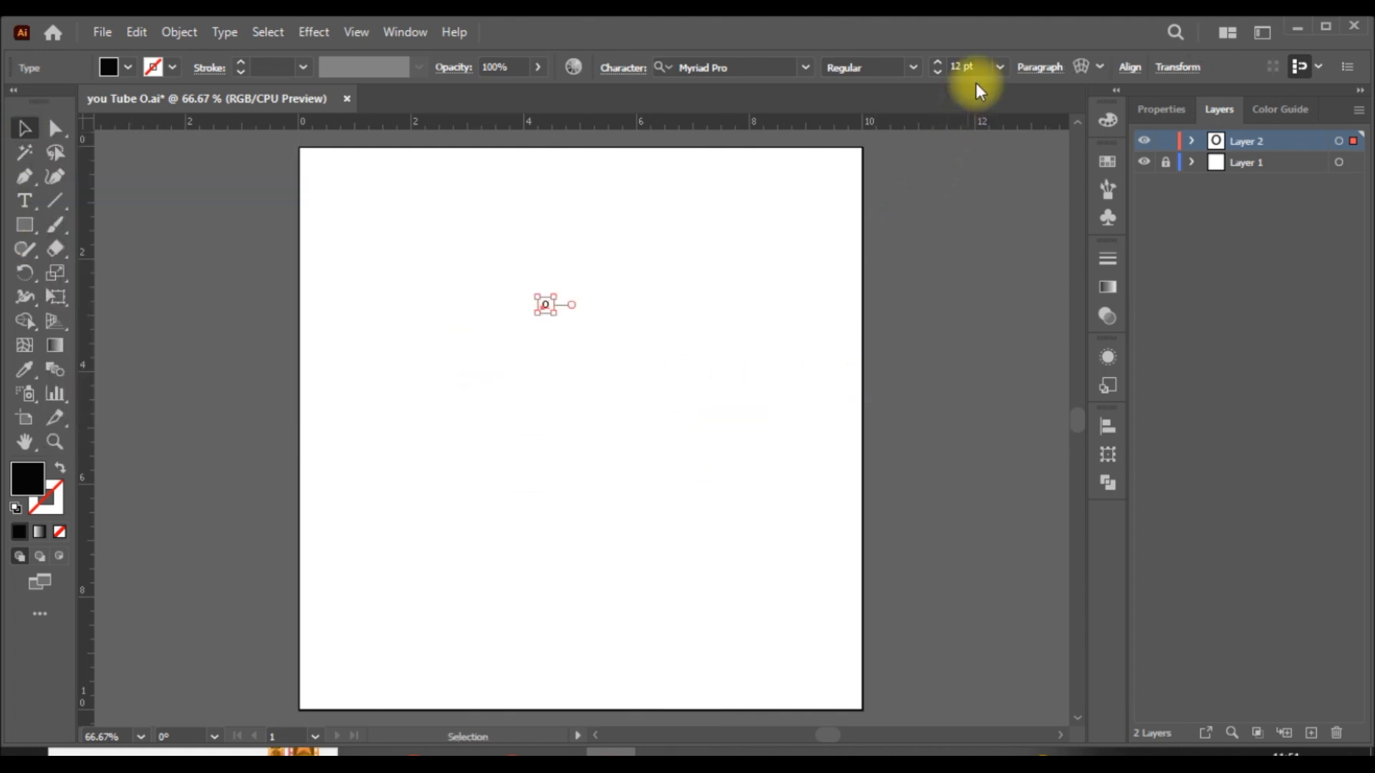
{"action": "left_click", "coordinate": [958, 65]}
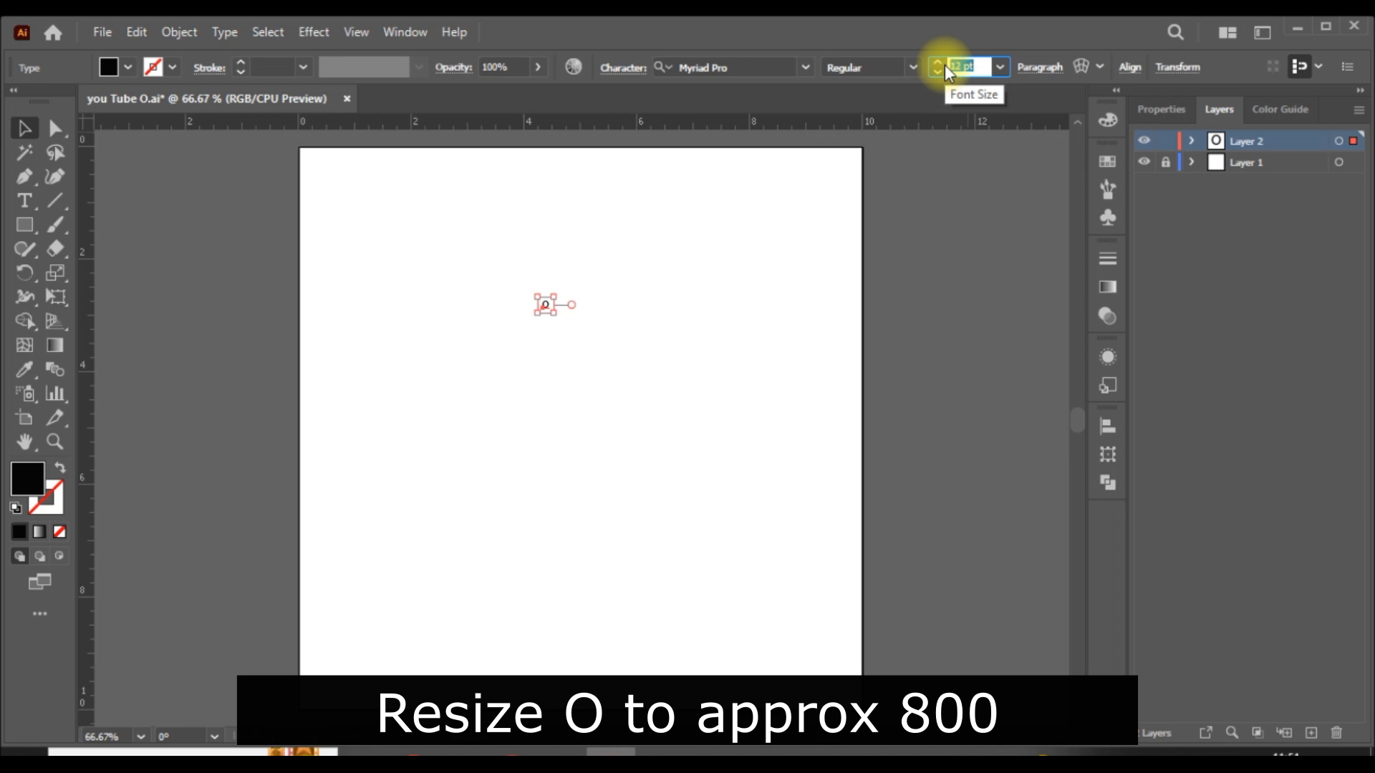
{"action": "type", "text": "800"}
{"action": "key", "text": "Return"}
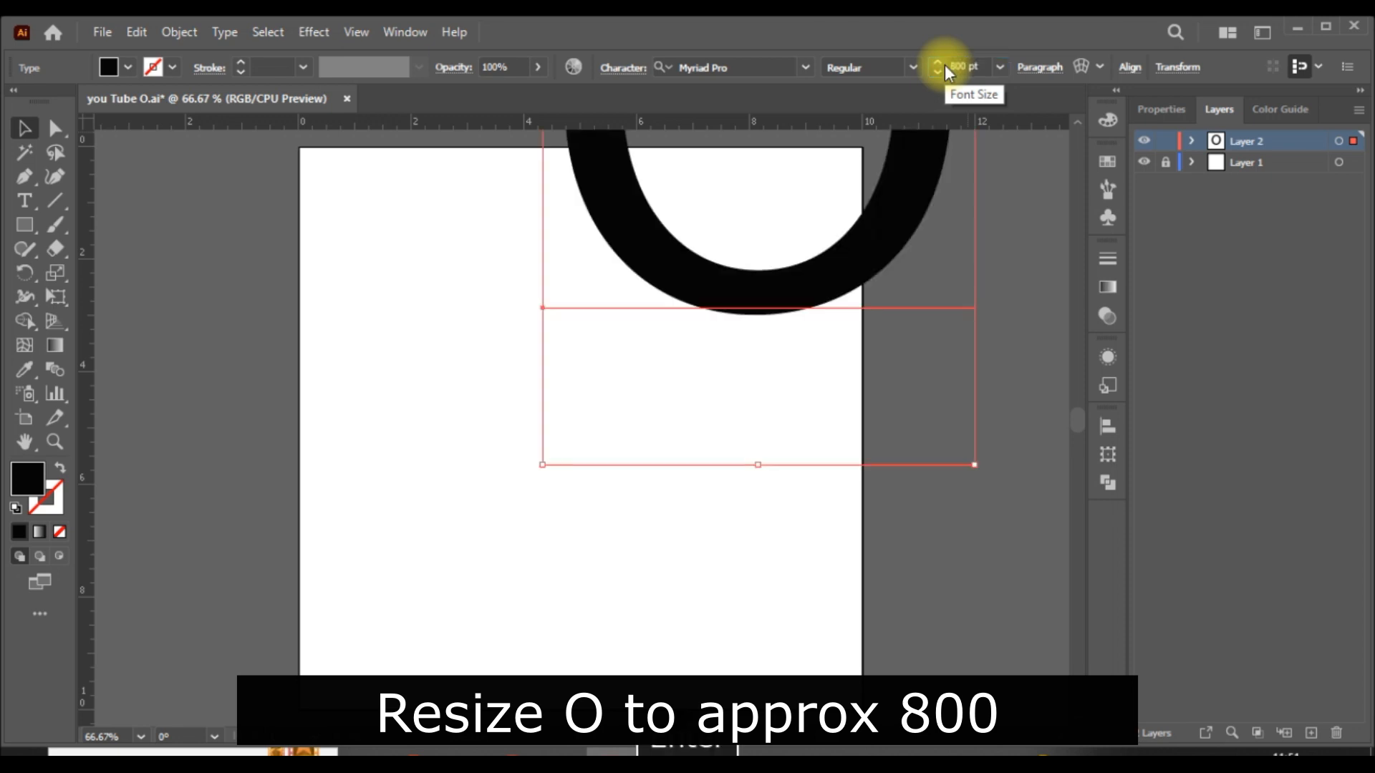
{"action": "left_click", "coordinate": [790, 474]}
{"action": "left_click_drag", "start_coordinate": [776, 307], "coordinate": [578, 610]}
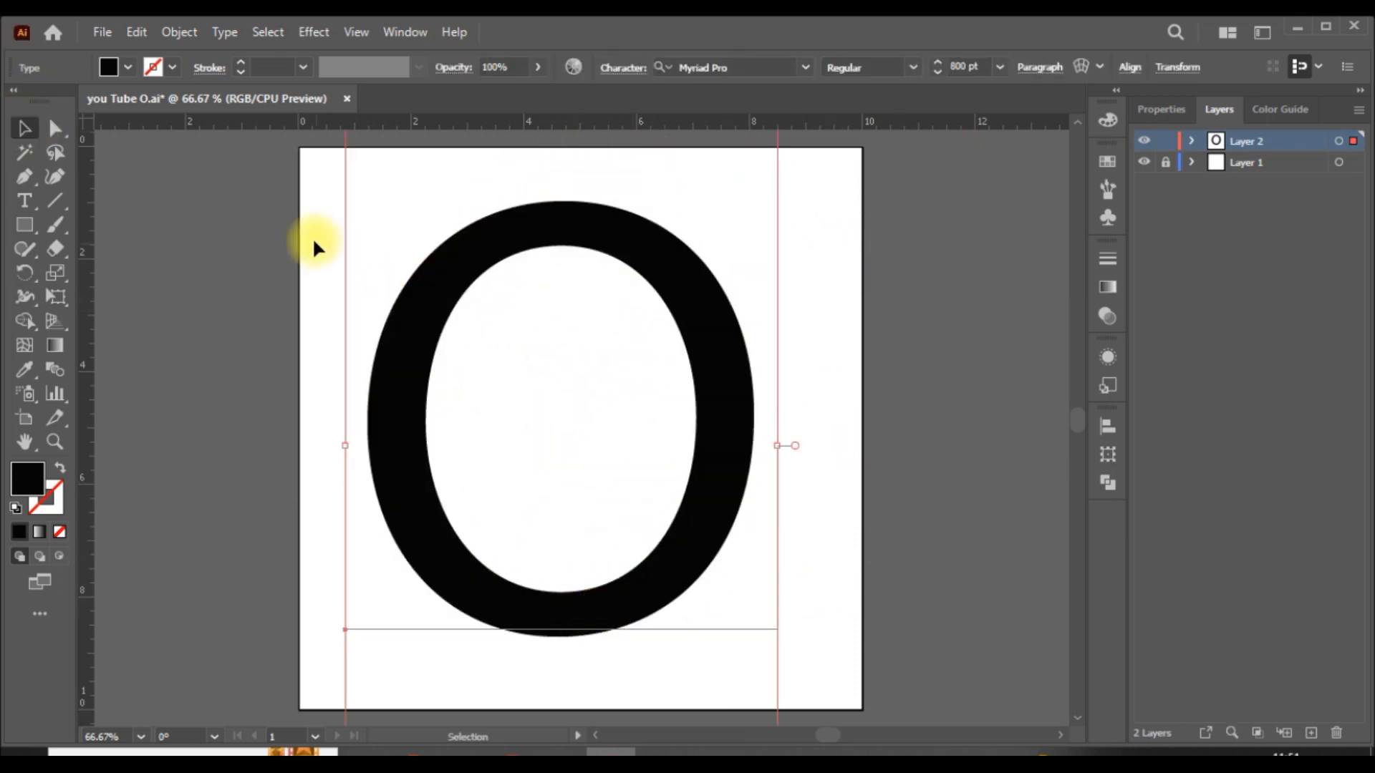
- Expand the letter O into outlines with Object and Fill enabled, and deselect it
{"action": "left_click", "coordinate": [181, 37]}
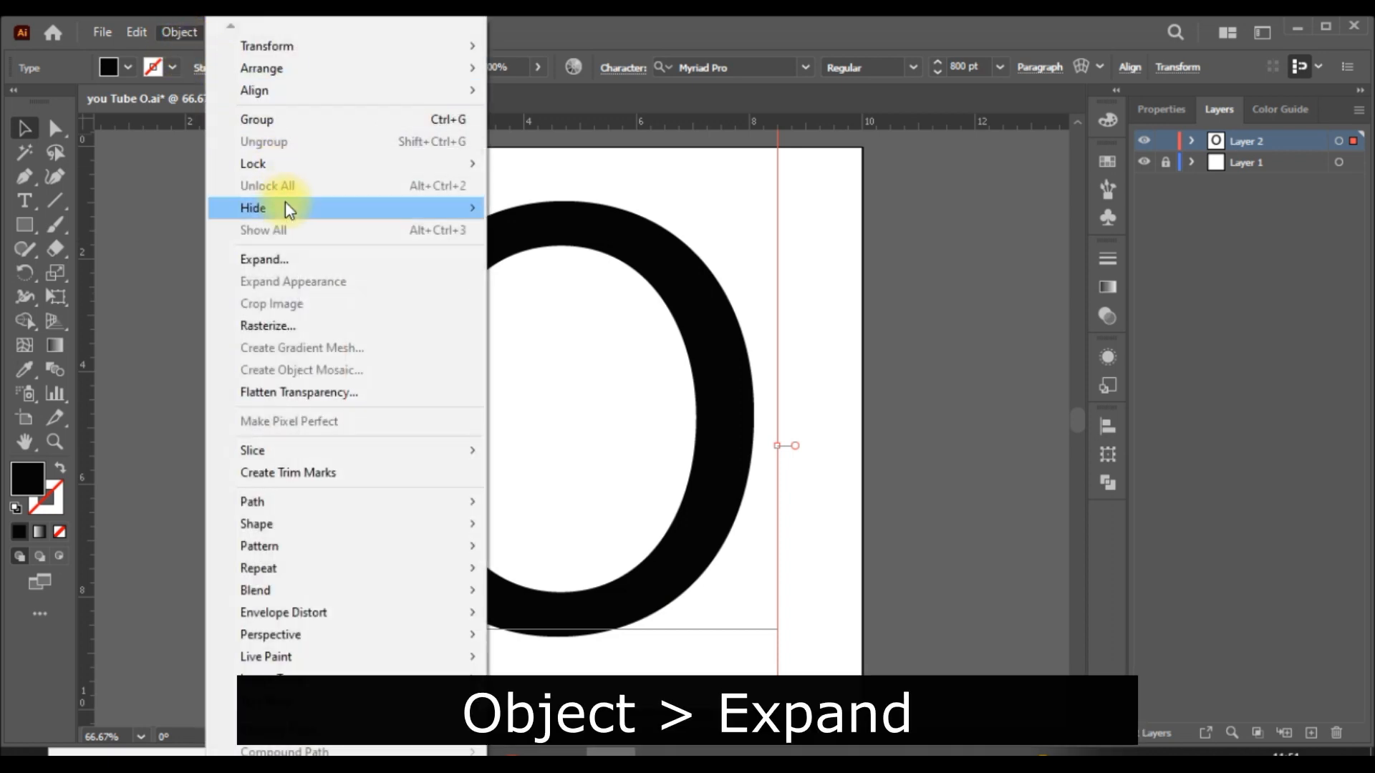
{"action": "left_click", "coordinate": [294, 261]}
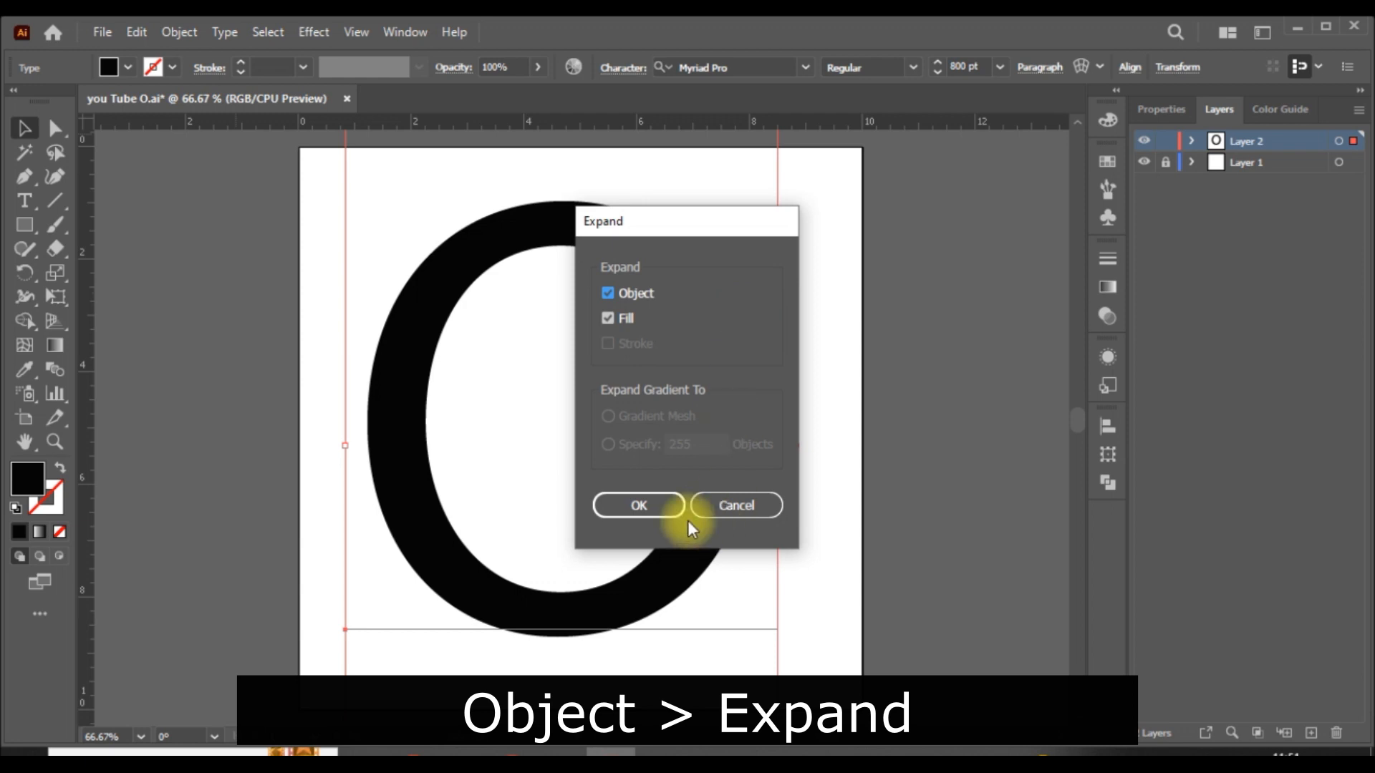
{"action": "left_click", "coordinate": [642, 512]}
{"action": "left_click", "coordinate": [931, 476]}
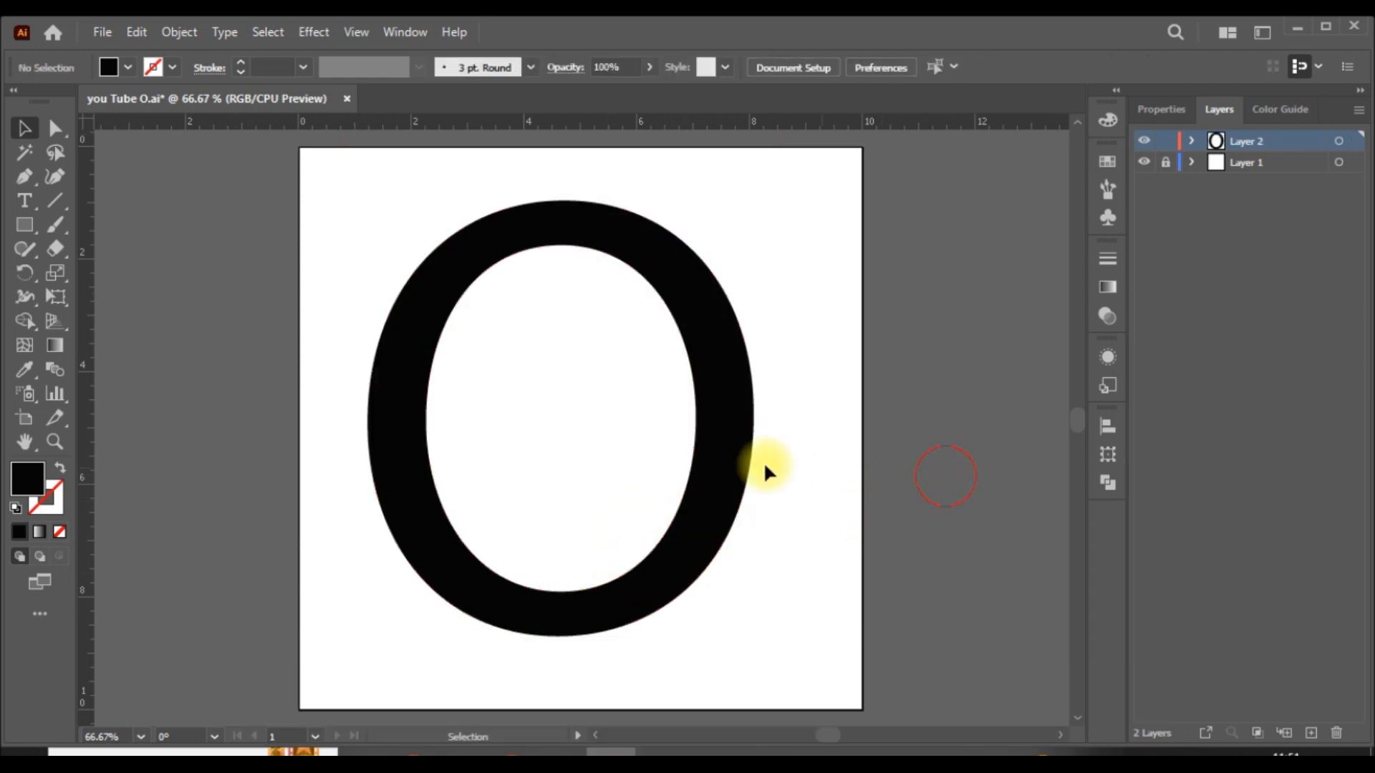
- Center the expanded O horizontally and vertically on the artboard
{"action": "left_click", "coordinate": [719, 444]}
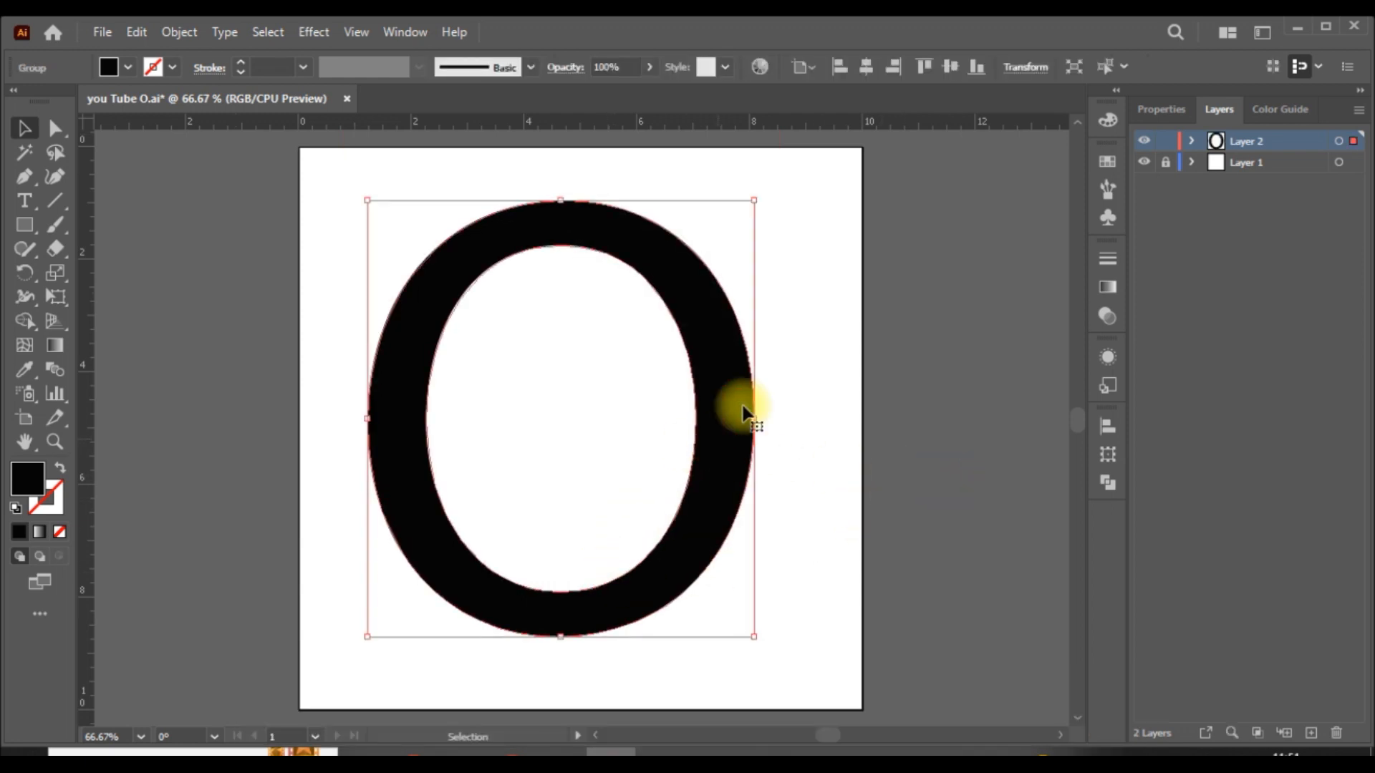
{"action": "left_click", "coordinate": [863, 68]}
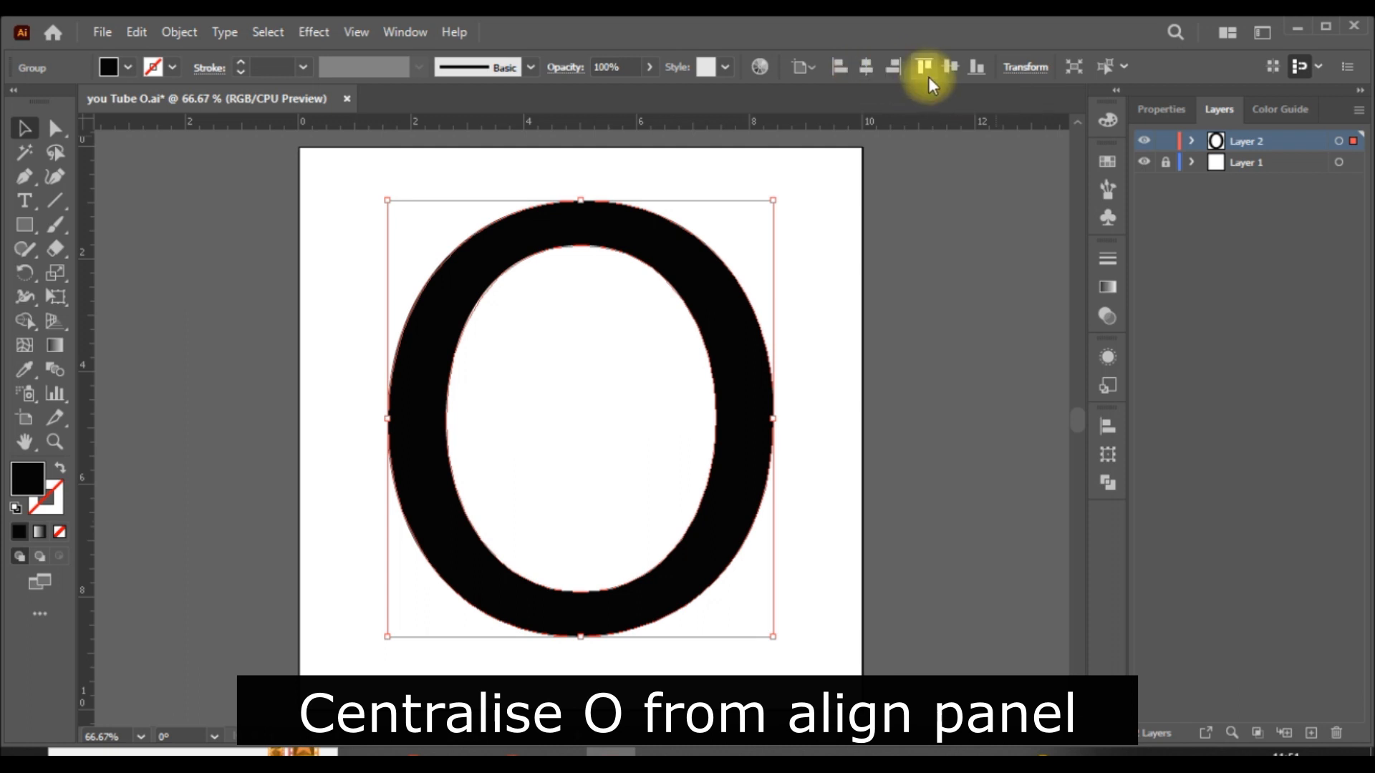
{"action": "left_click", "coordinate": [948, 67]}
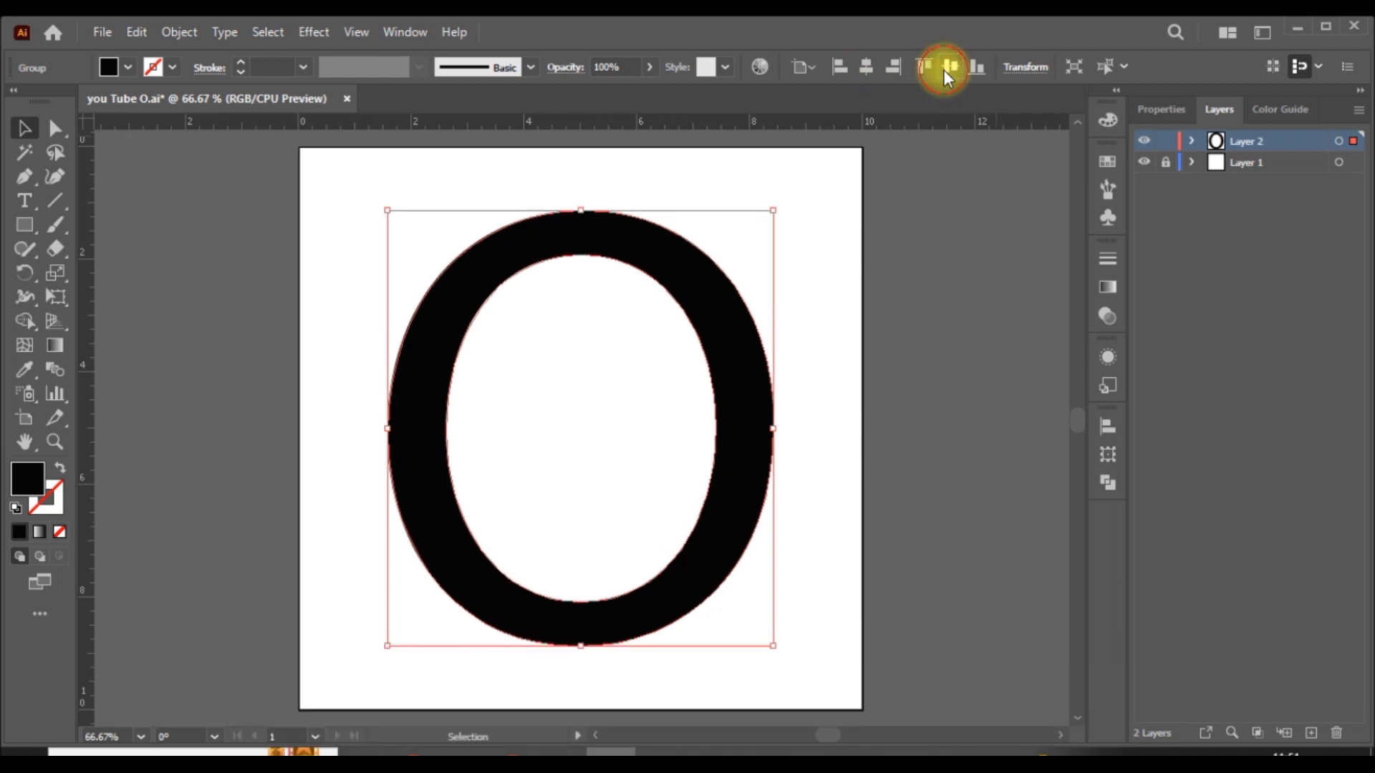
- Set the O's fill to None and its stroke to black
{"action": "left_click", "coordinate": [1167, 109]}
{"action": "left_click", "coordinate": [1137, 331]}
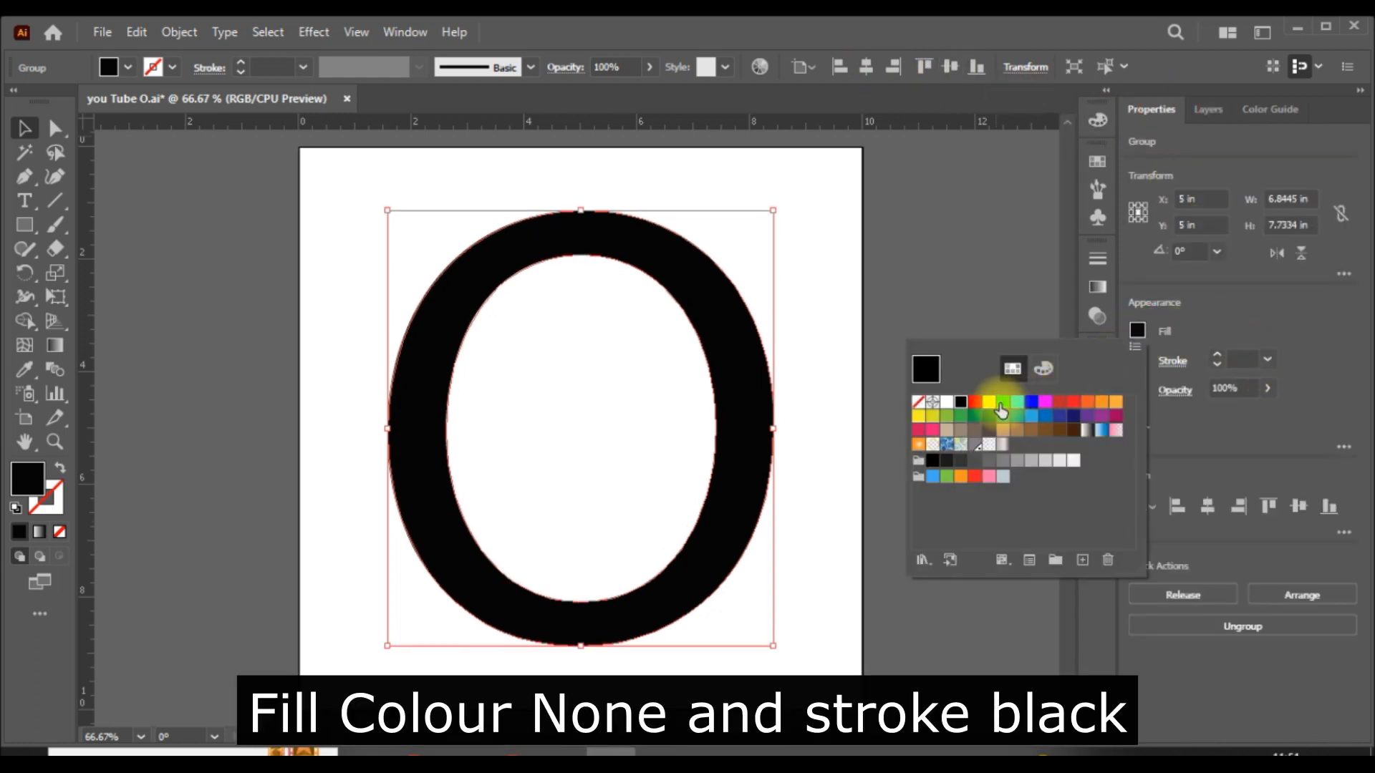
{"action": "left_click", "coordinate": [918, 402]}
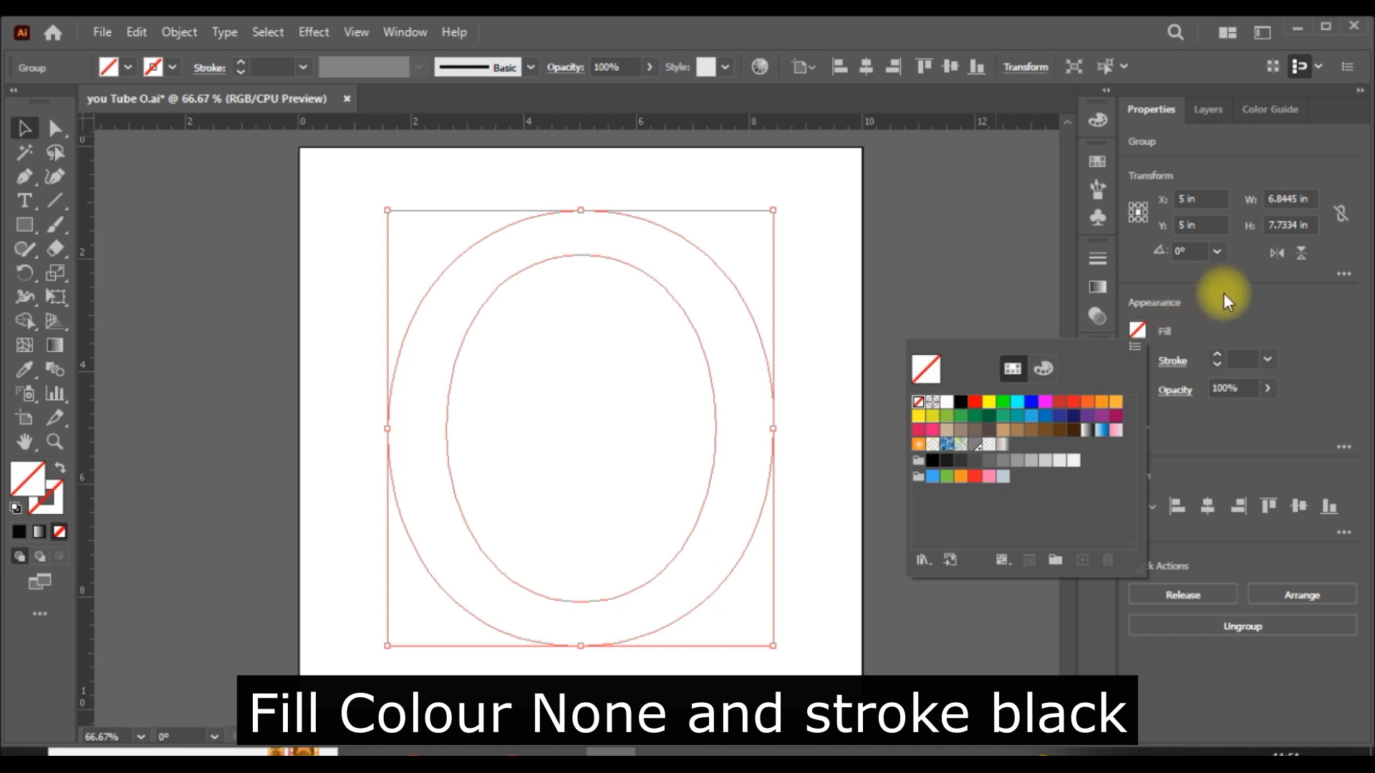
{"action": "left_click", "coordinate": [1137, 361]}
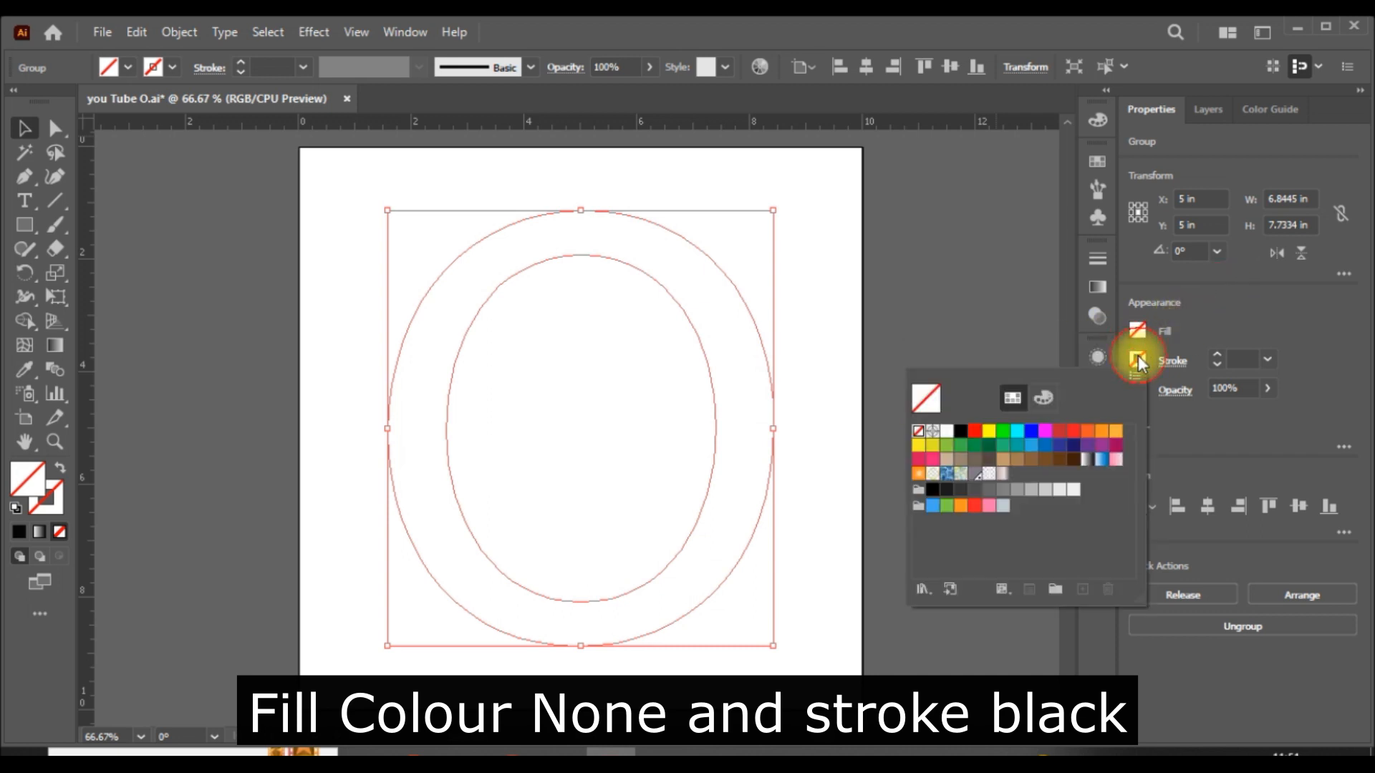
{"action": "left_click", "coordinate": [960, 430]}
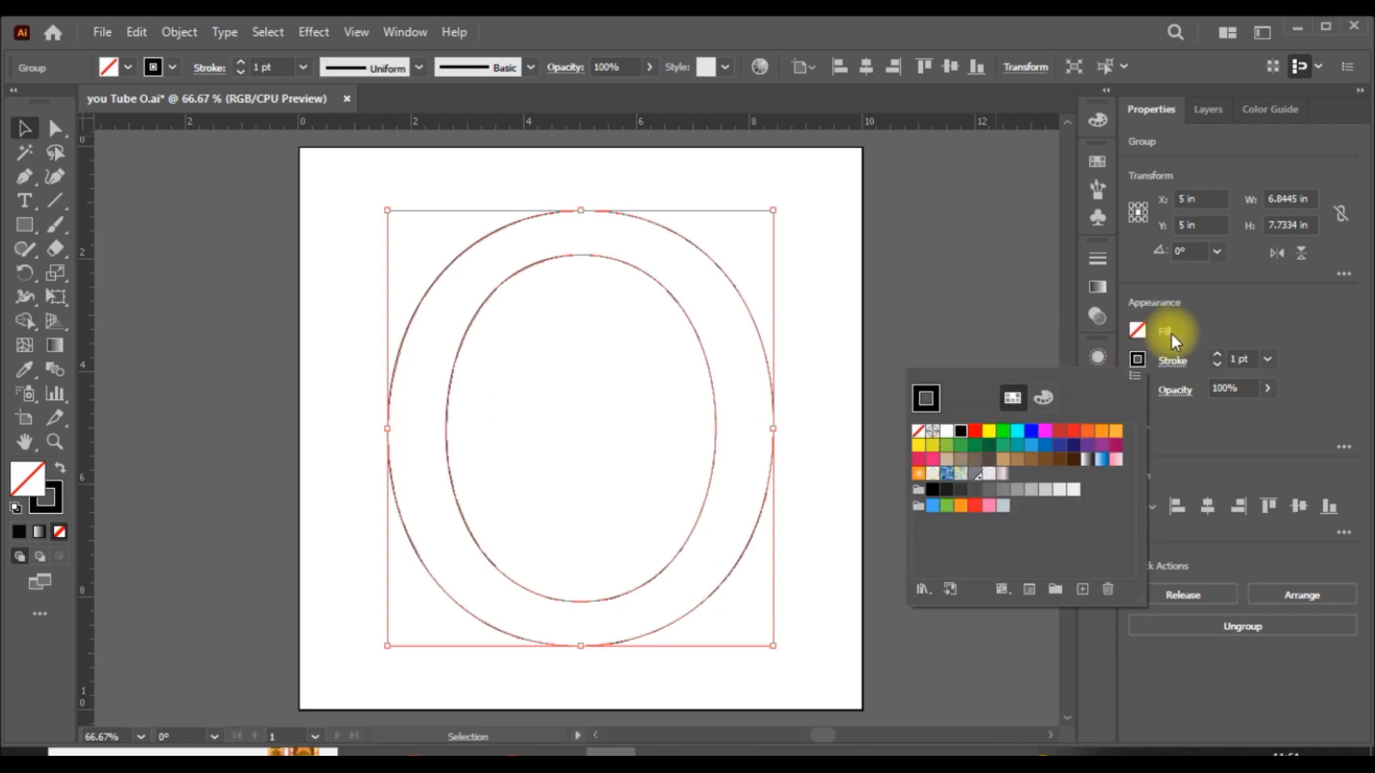
{"action": "left_click", "coordinate": [925, 412]}
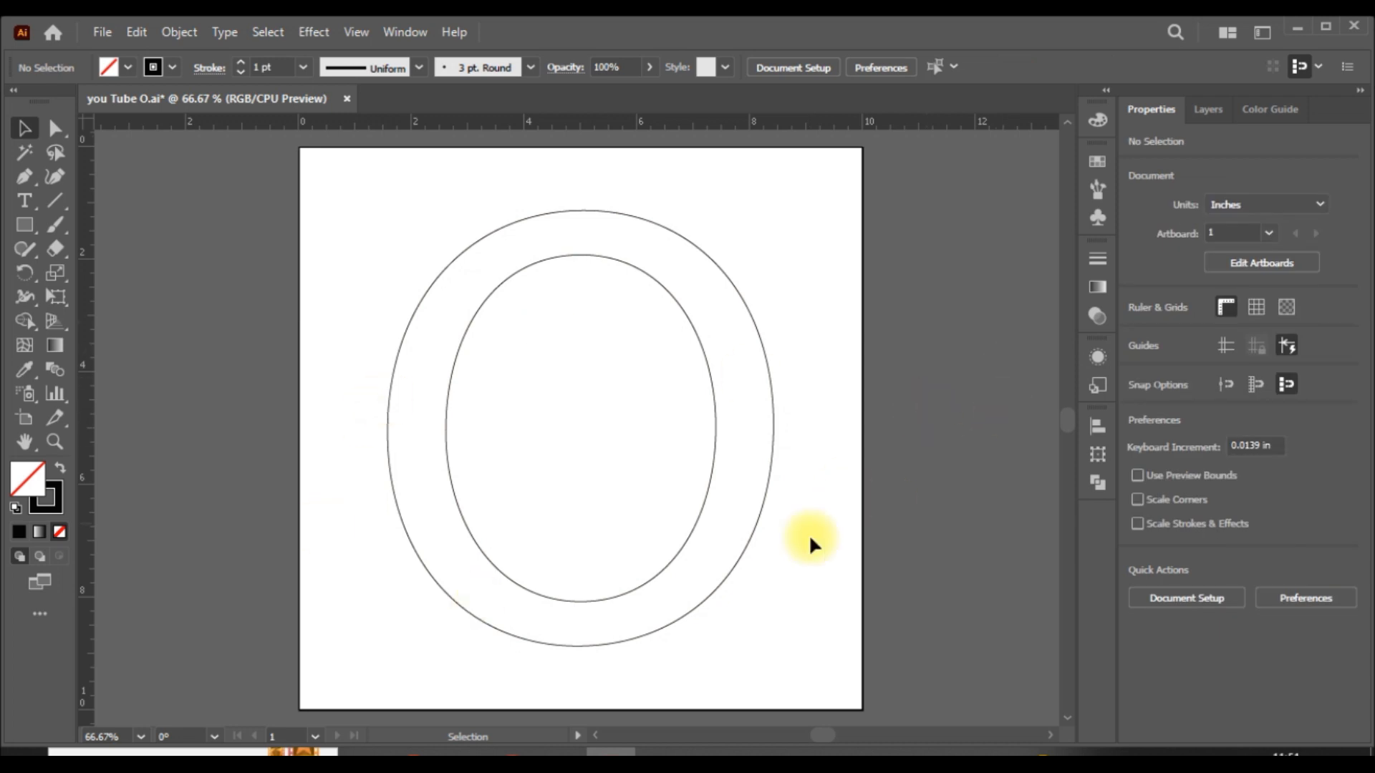
{"action": "left_click", "coordinate": [772, 434]}
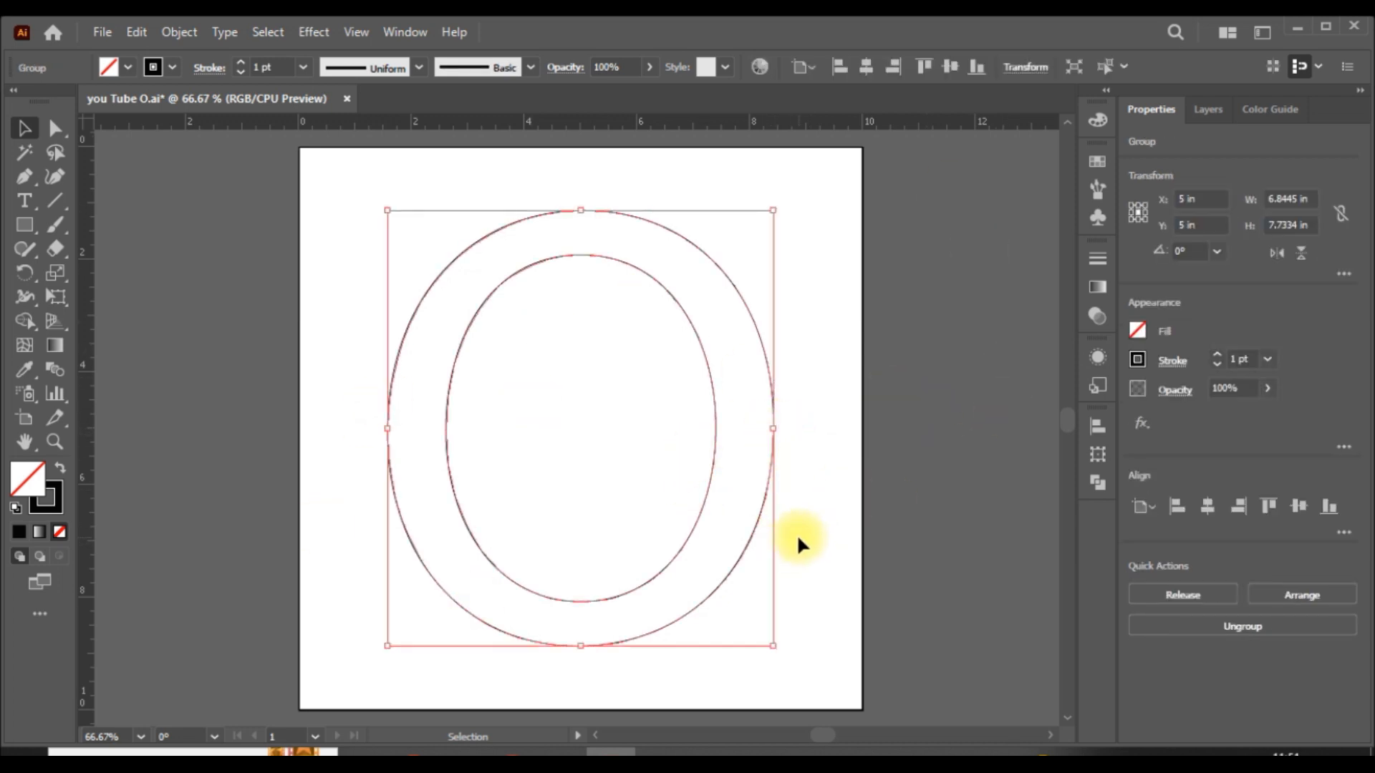
{"action": "key", "text": "a"}
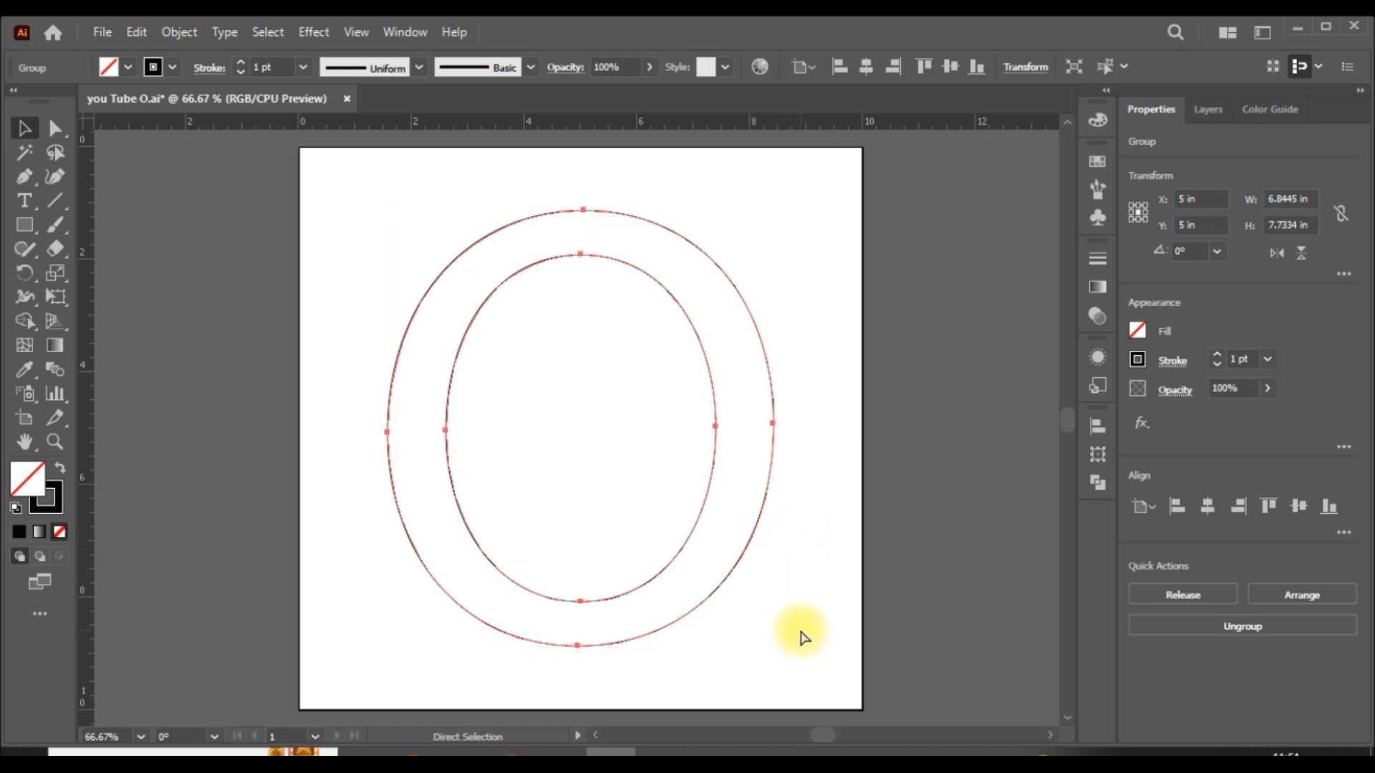
{"action": "key", "text": "ctrl+f"}
{"action": "key", "text": "v"}
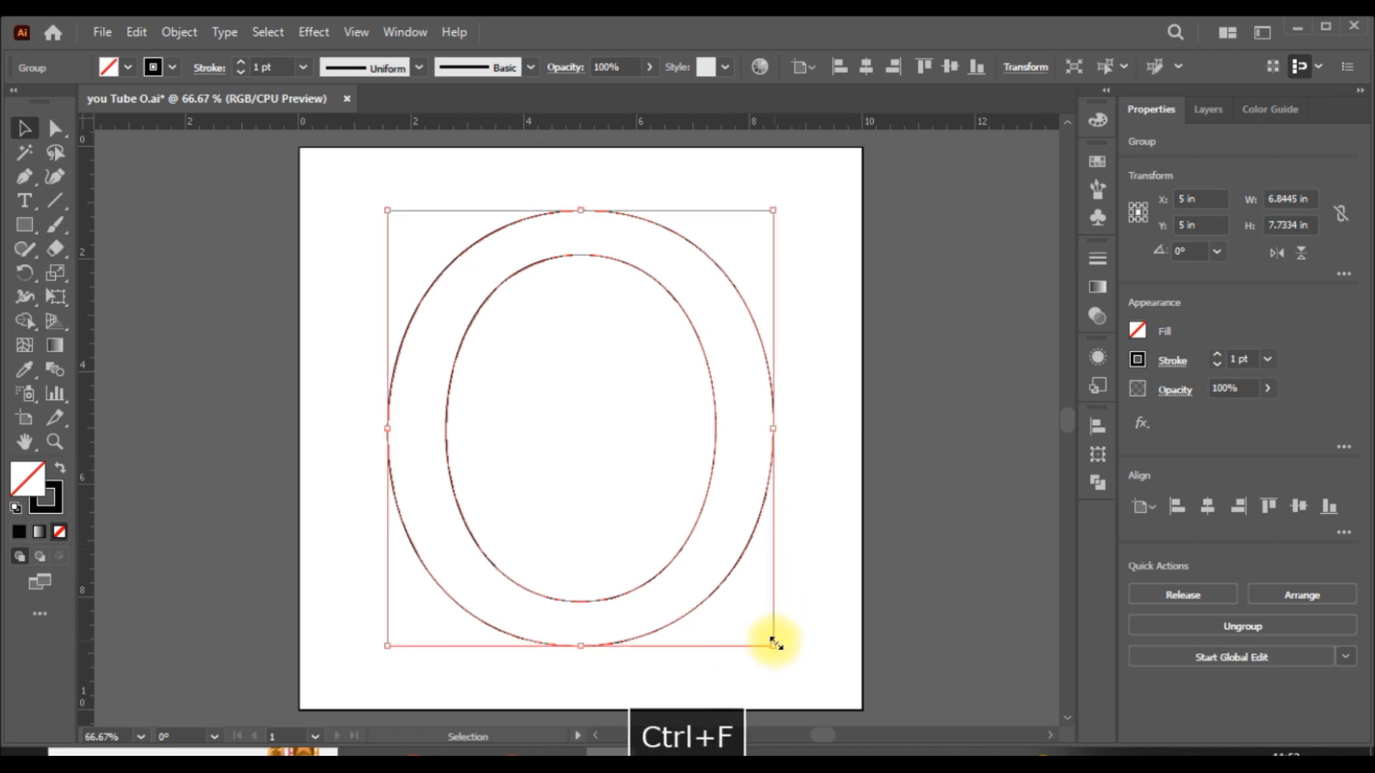
{"action": "left_click_drag", "start_coordinate": [774, 649], "coordinate": [884, 708]}
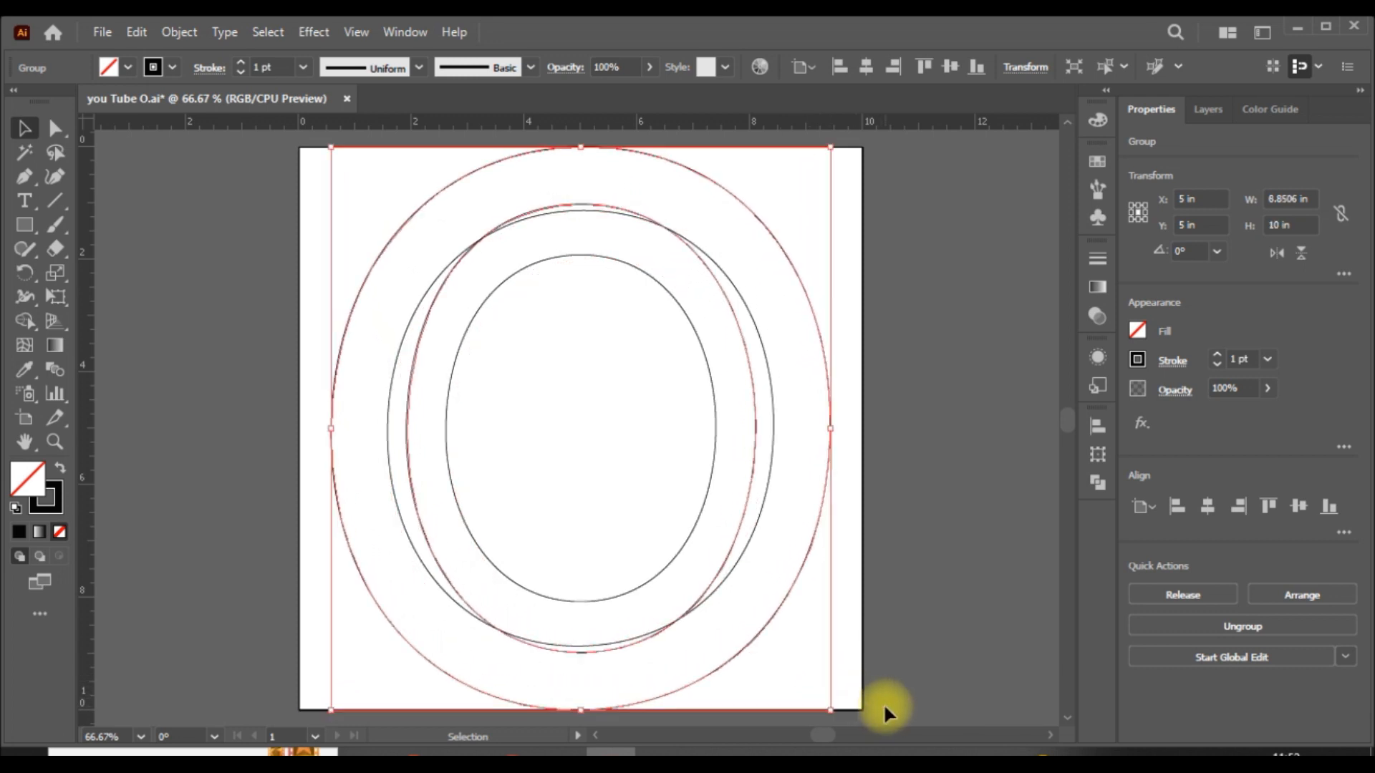
{"action": "key", "text": "Delete"}
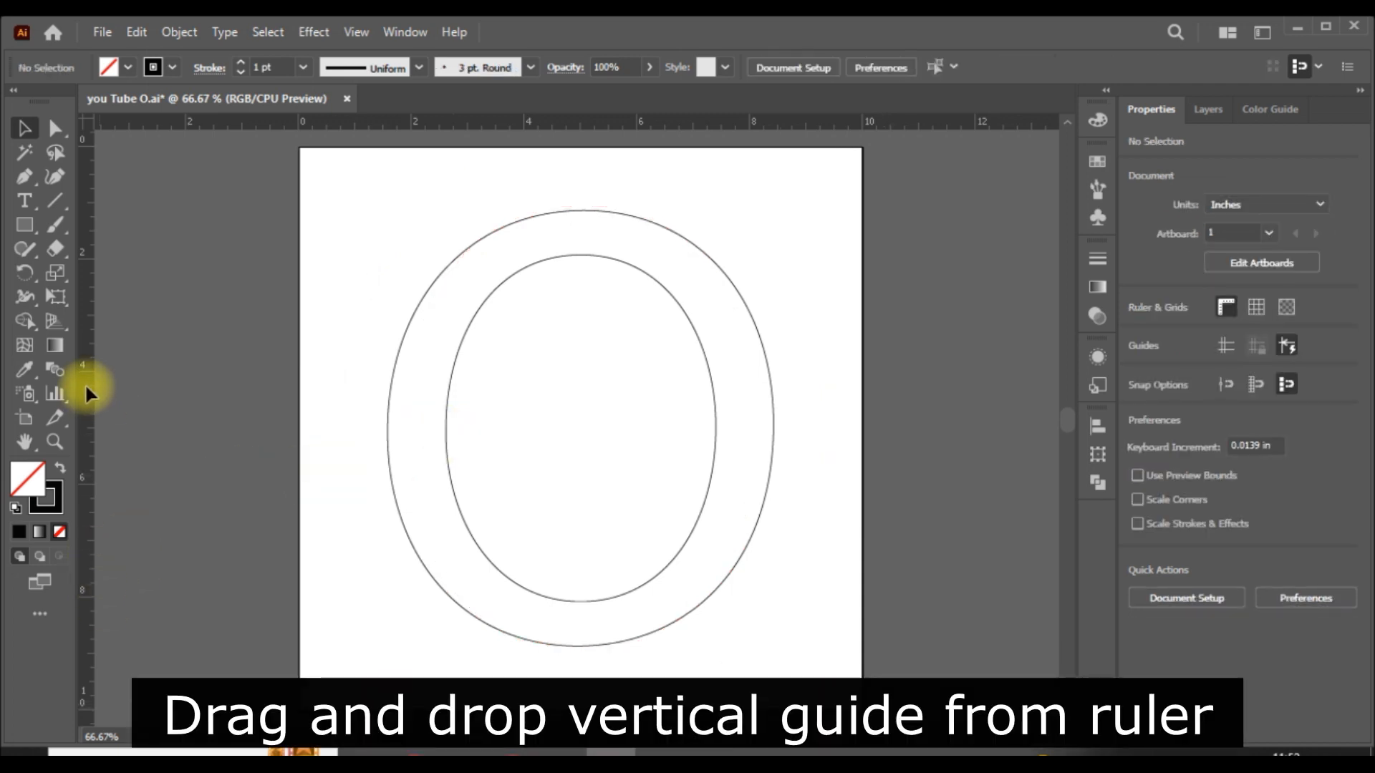
- Add a vertical ruler guide through the center of the O and turn on guide display
{"action": "left_click_drag", "start_coordinate": [84, 385], "coordinate": [579, 395]}
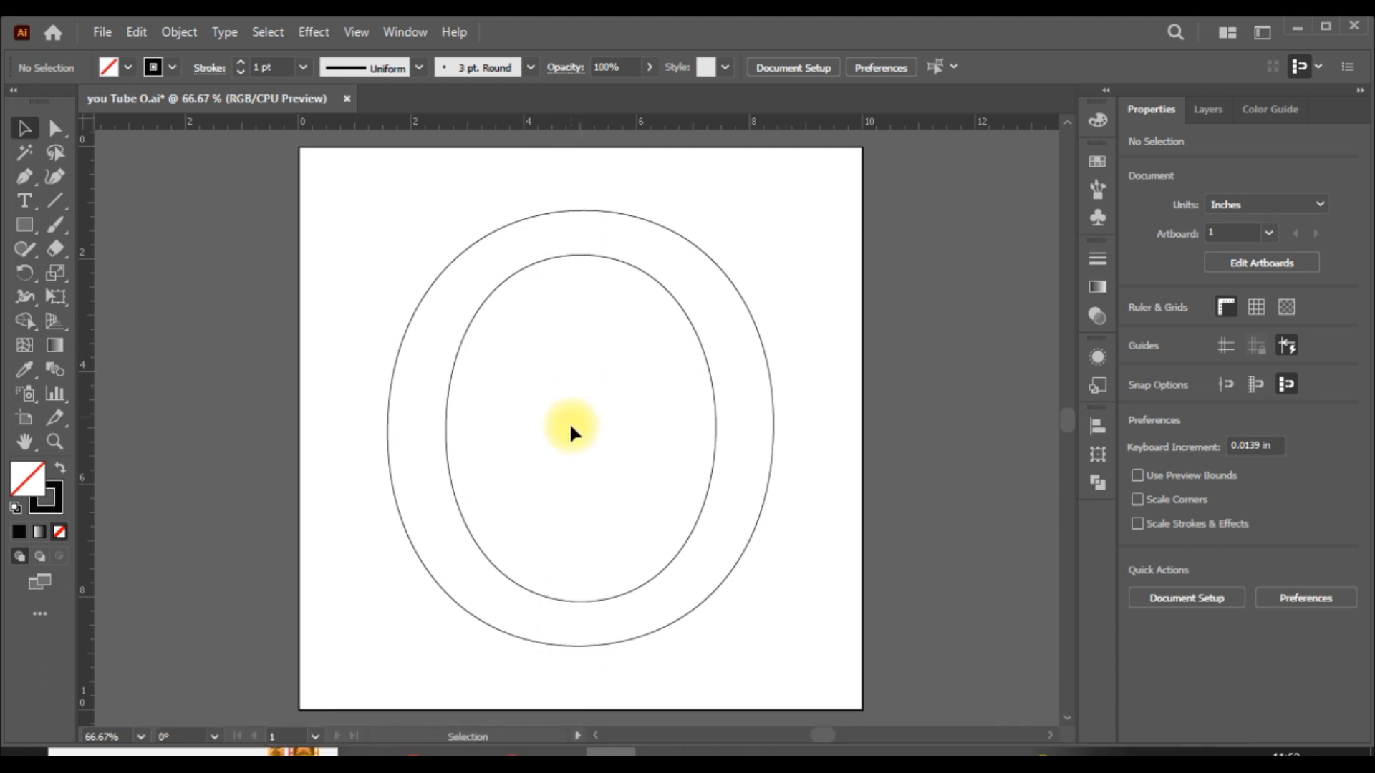
{"action": "left_click", "coordinate": [1229, 347]}
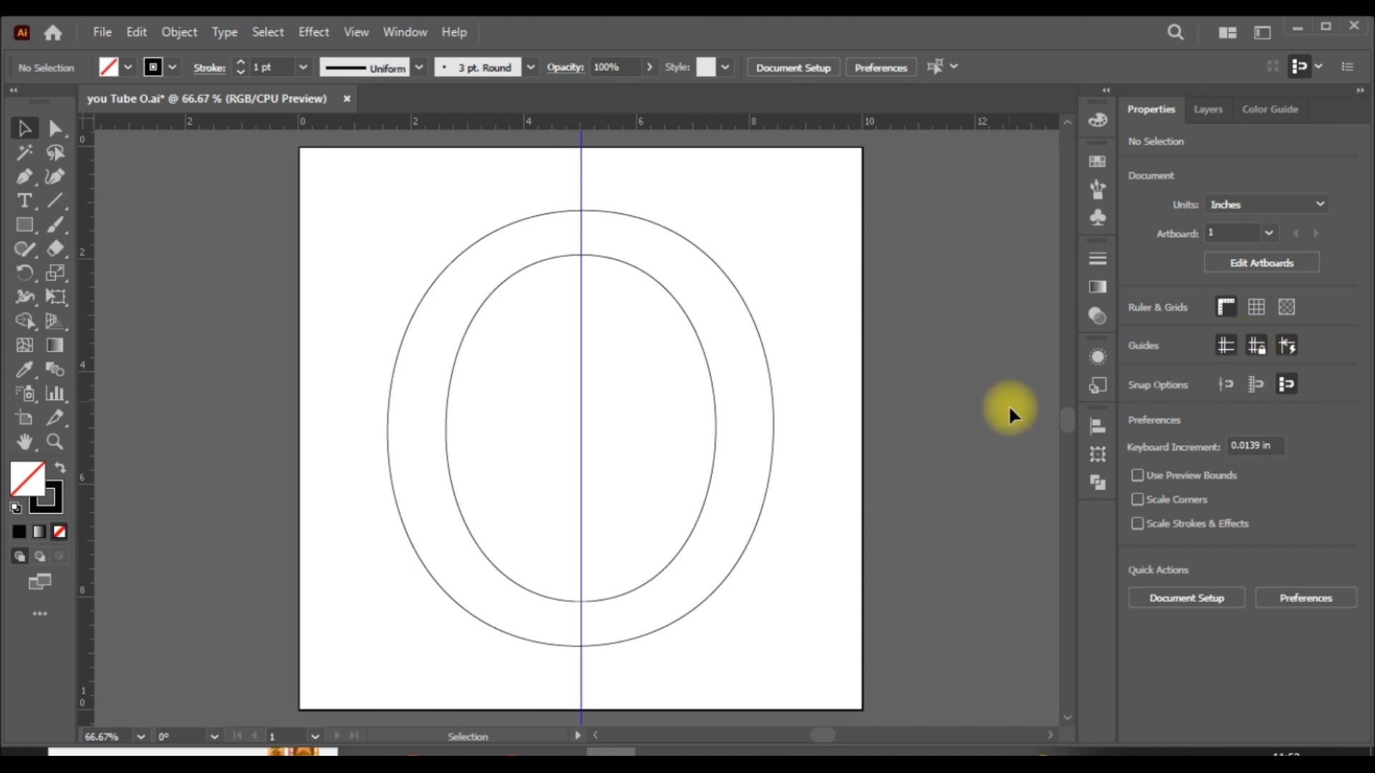
- Release the O's compound path into separate outer and inner ovals, and deselect them
{"action": "left_click", "coordinate": [698, 338]}
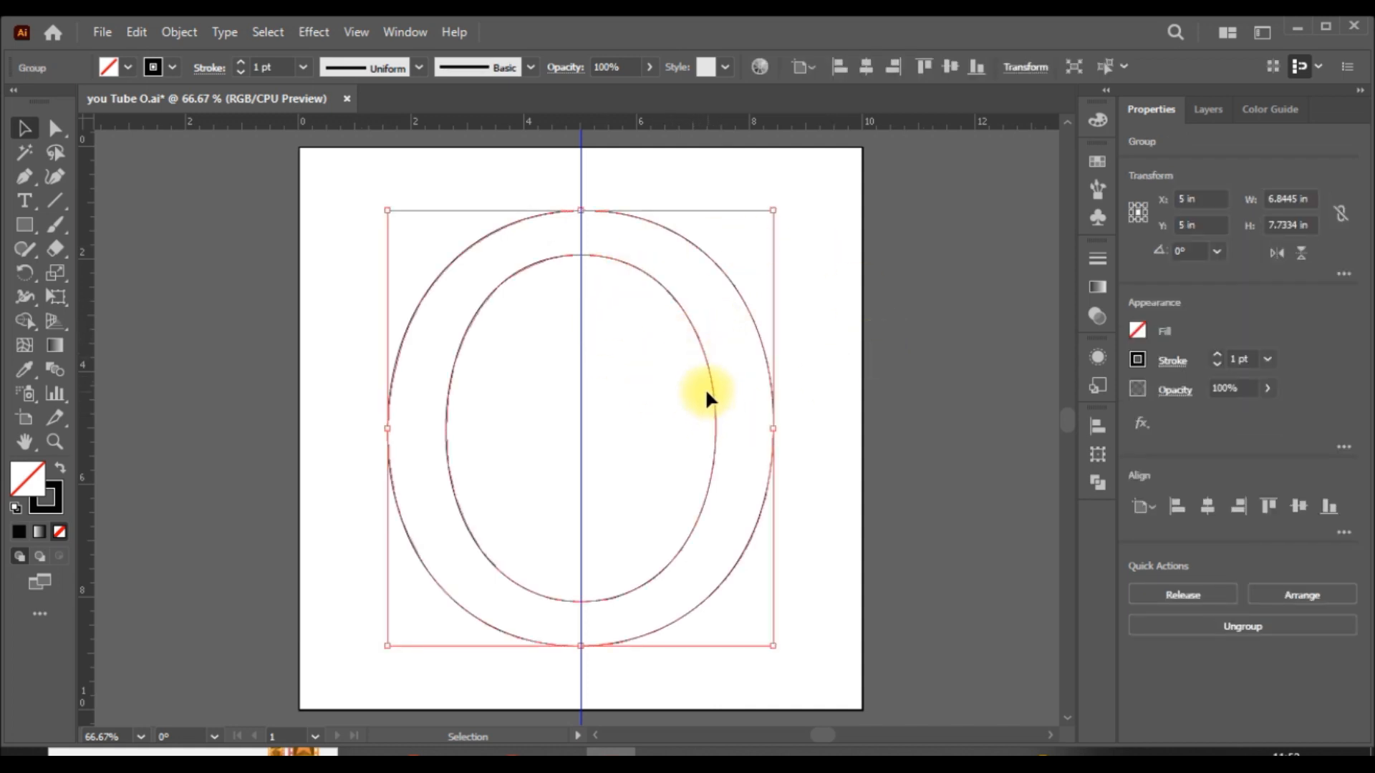
{"action": "left_click", "coordinate": [180, 31]}
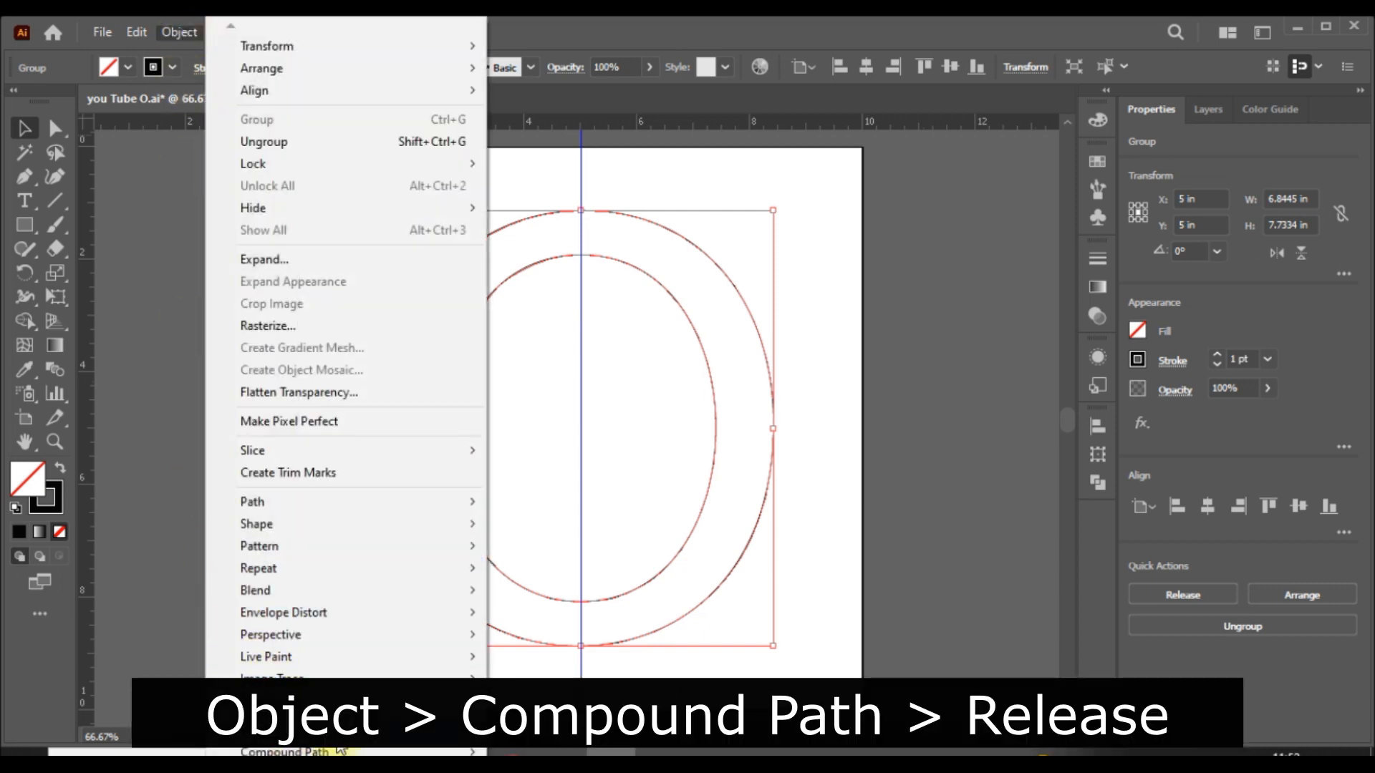
{"action": "scroll", "coordinate": [340, 751], "scroll_direction": "down", "scroll_amount": 3}
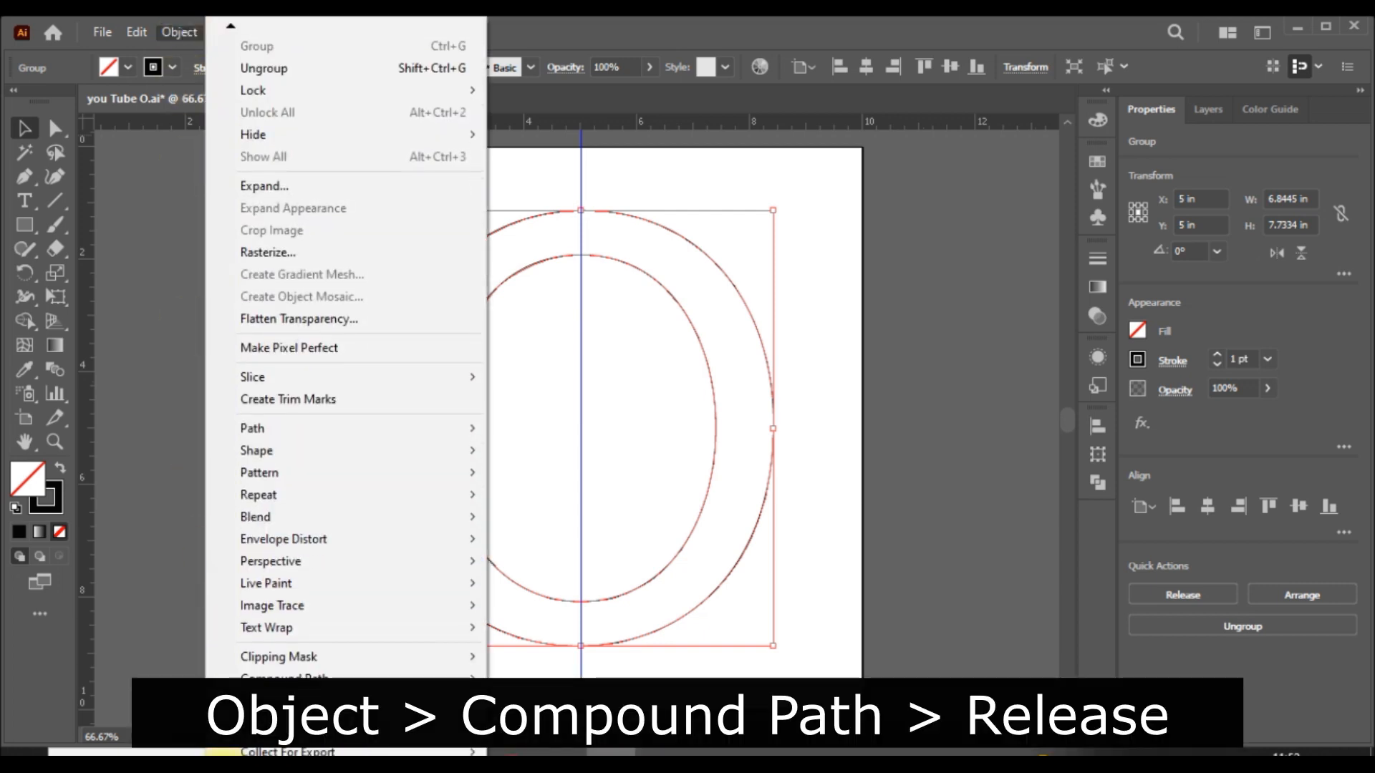
{"action": "mouse_move", "coordinate": [319, 673]}
{"action": "left_click", "coordinate": [531, 702]}
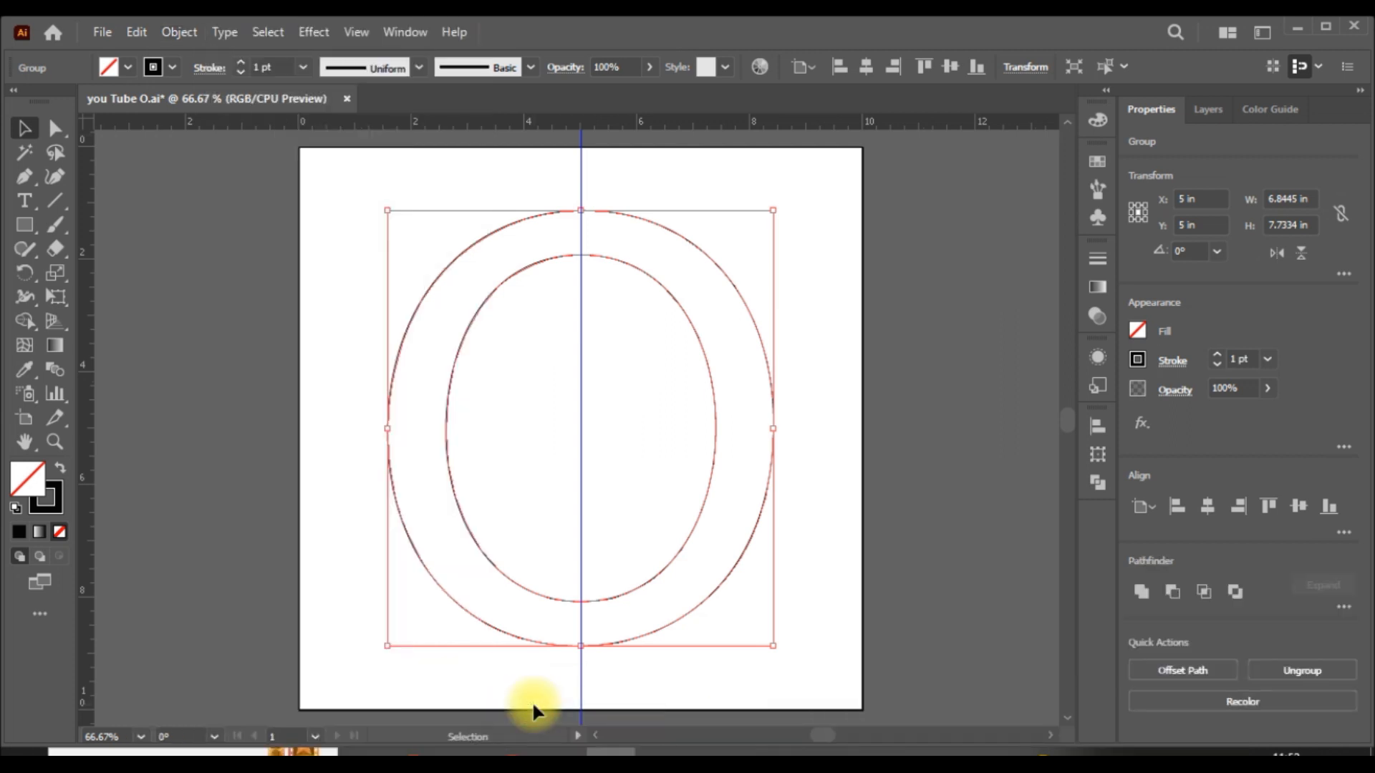
{"action": "left_click", "coordinate": [939, 487]}
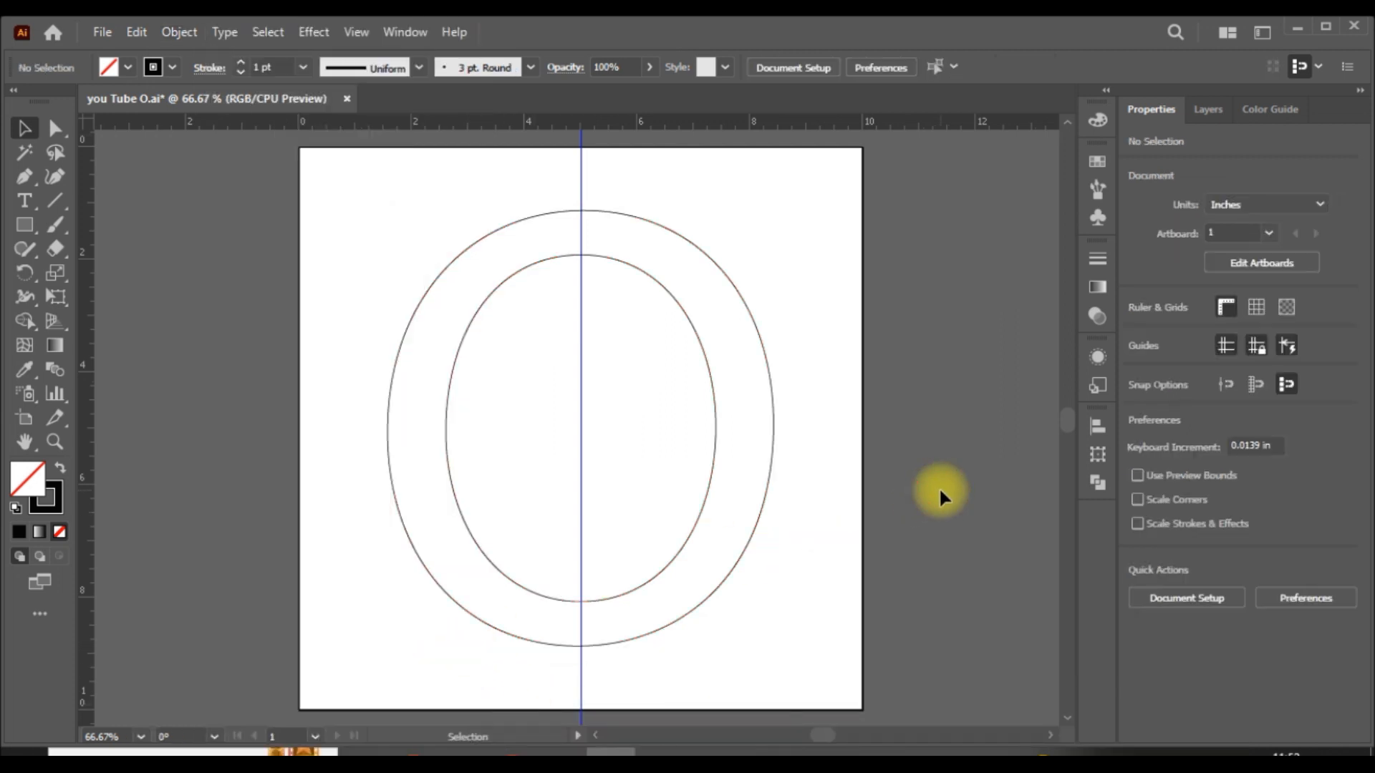
{"action": "left_click", "coordinate": [771, 433]}
{"action": "left_click", "coordinate": [55, 128]}
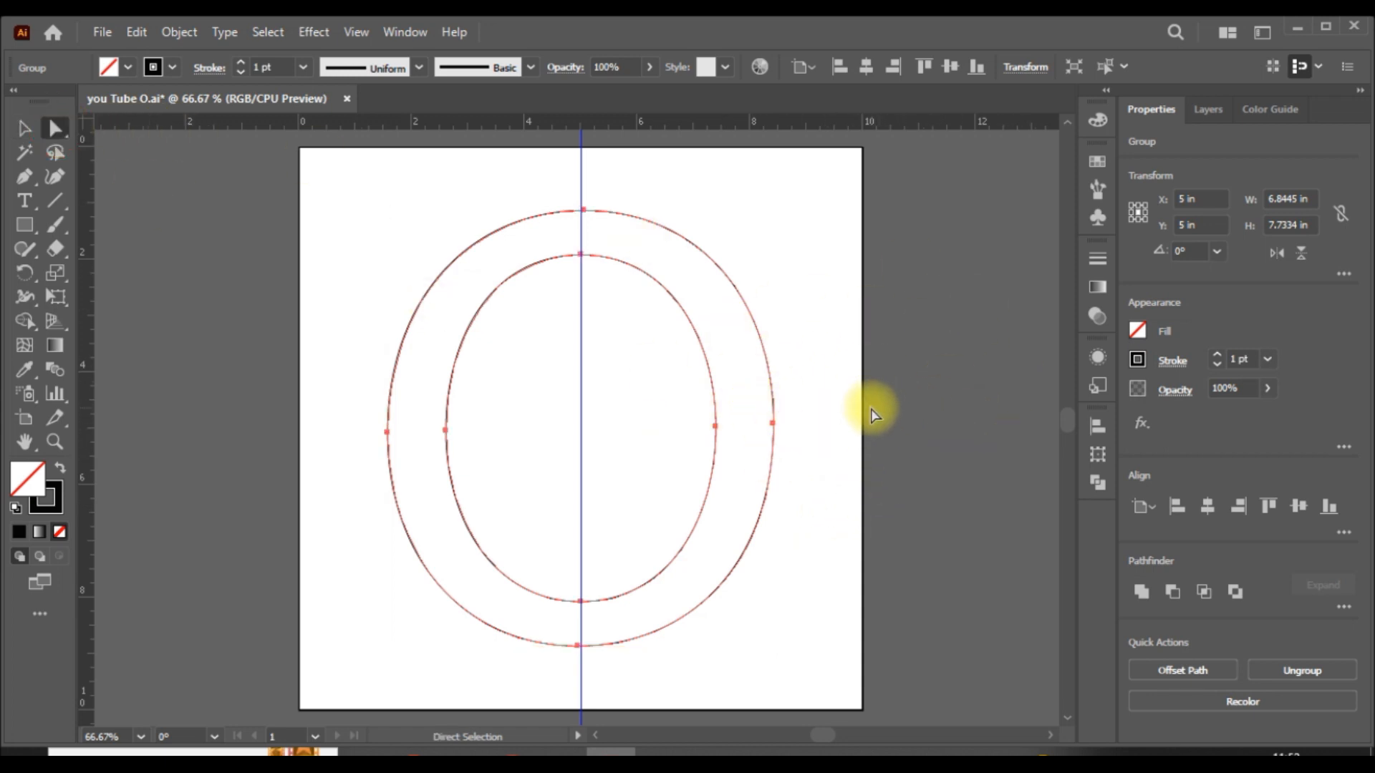
{"action": "left_click", "coordinate": [26, 130]}
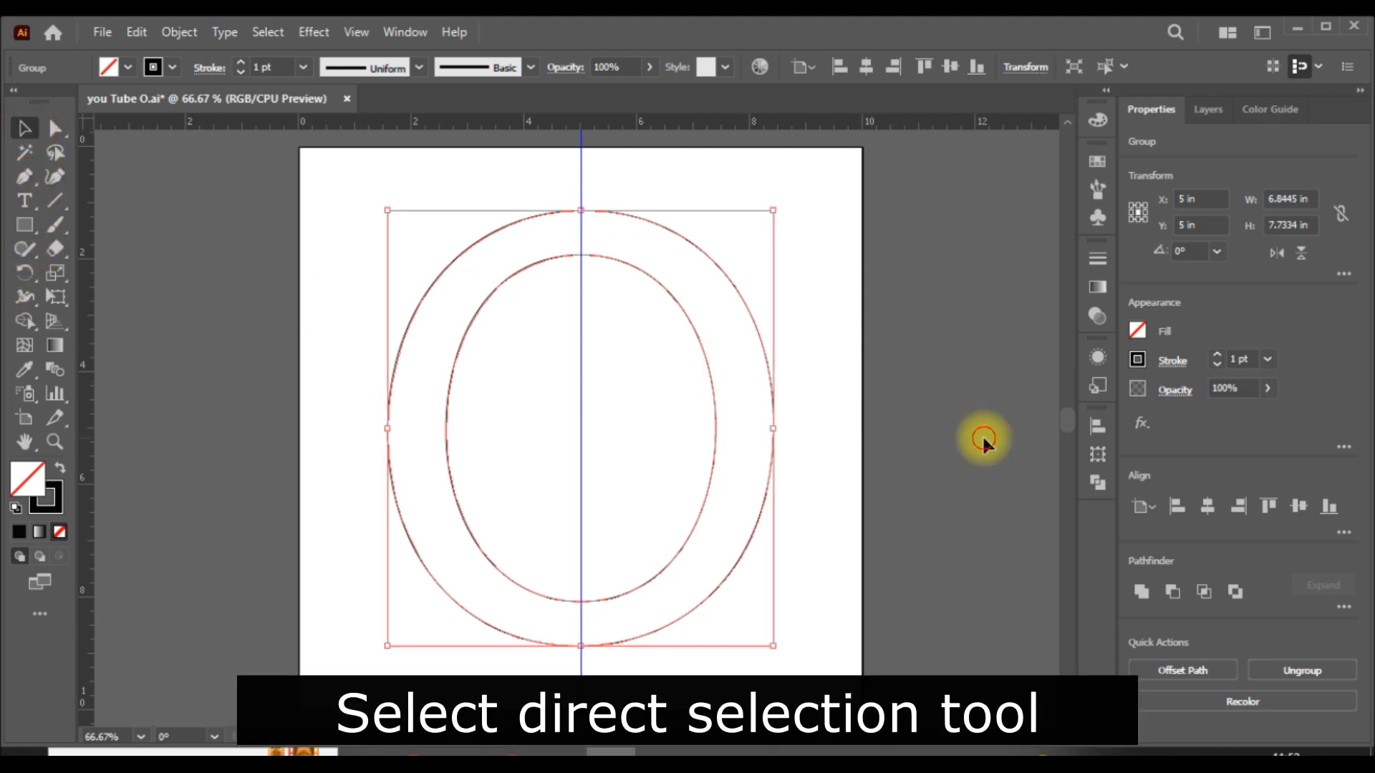
{"action": "left_click", "coordinate": [981, 435]}
- Delete the right-side anchor points of the outer and inner ovals so only their left halves remain, and deselect them
{"action": "left_click", "coordinate": [55, 129]}
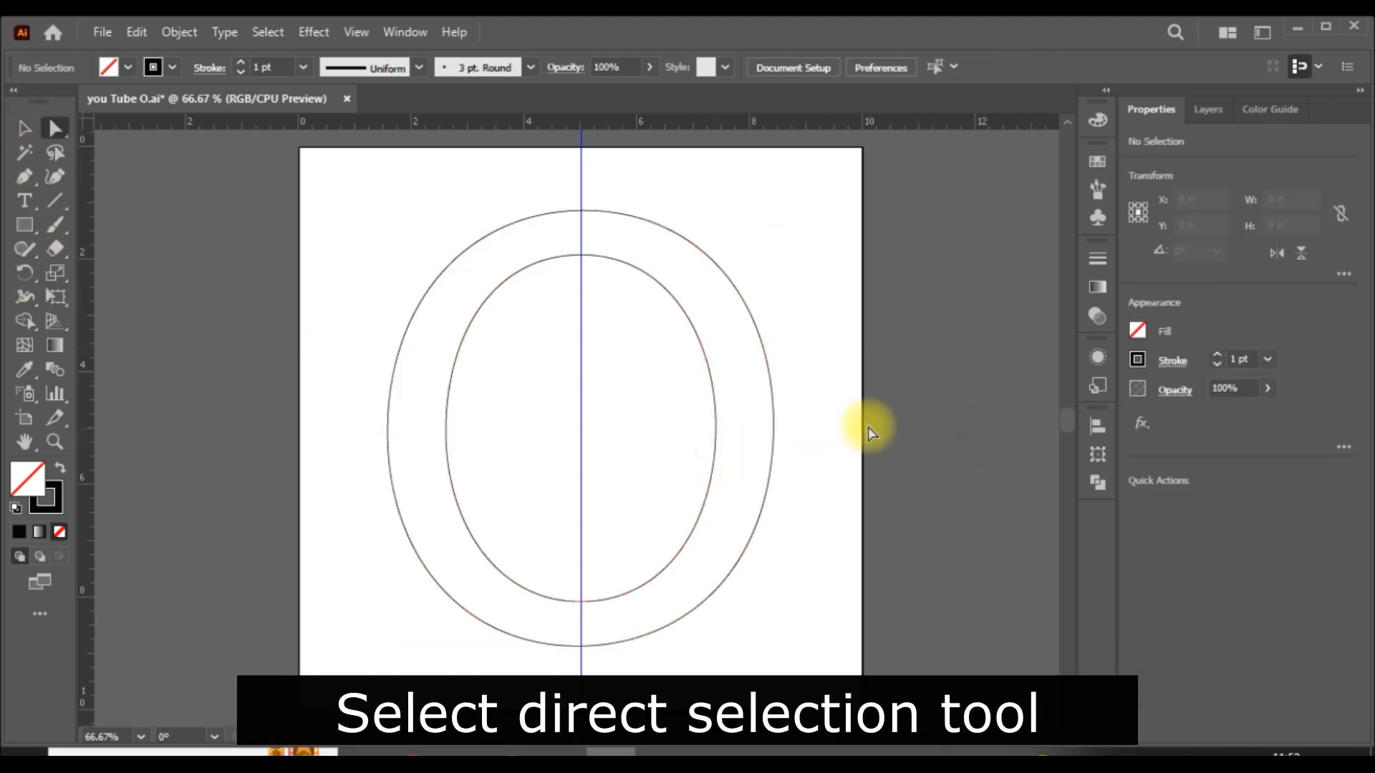
{"action": "left_click", "coordinate": [776, 423]}
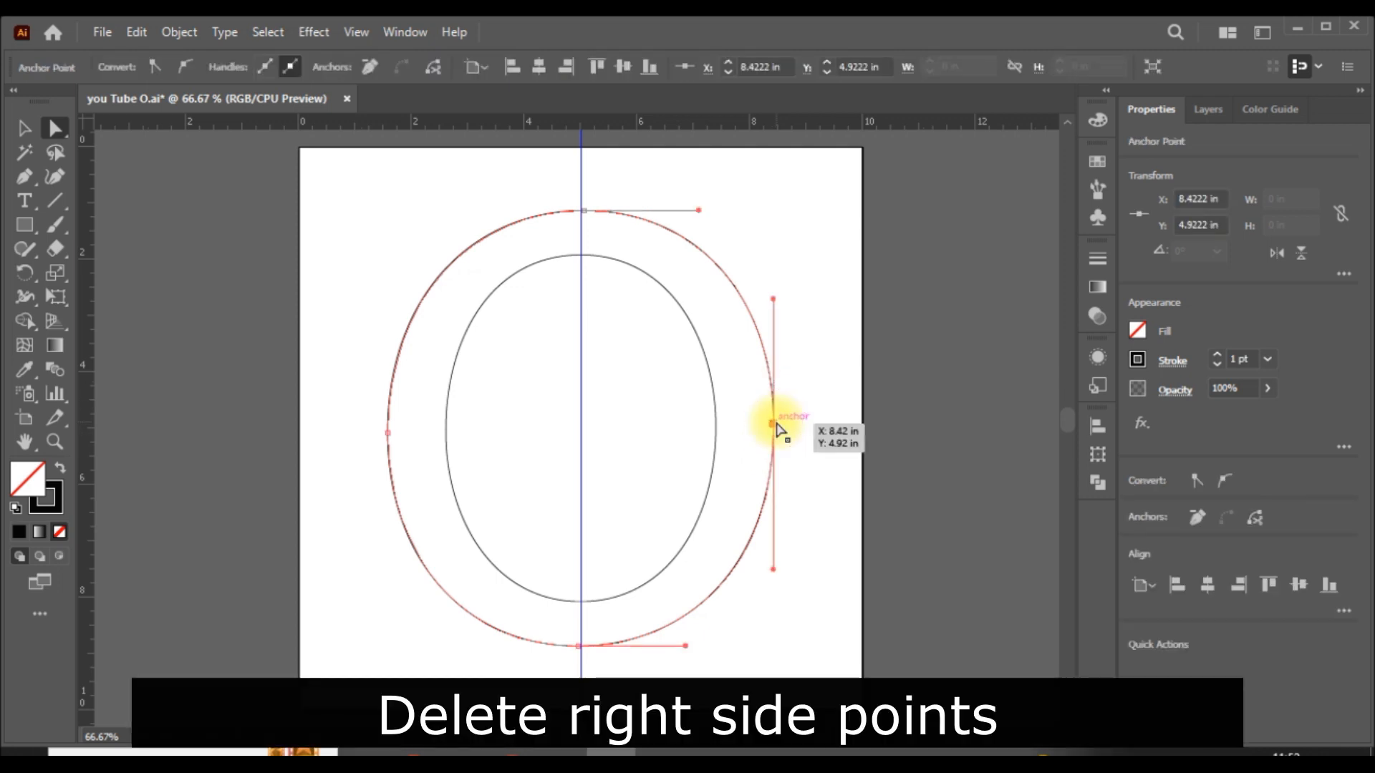
{"action": "key", "text": "Delete"}
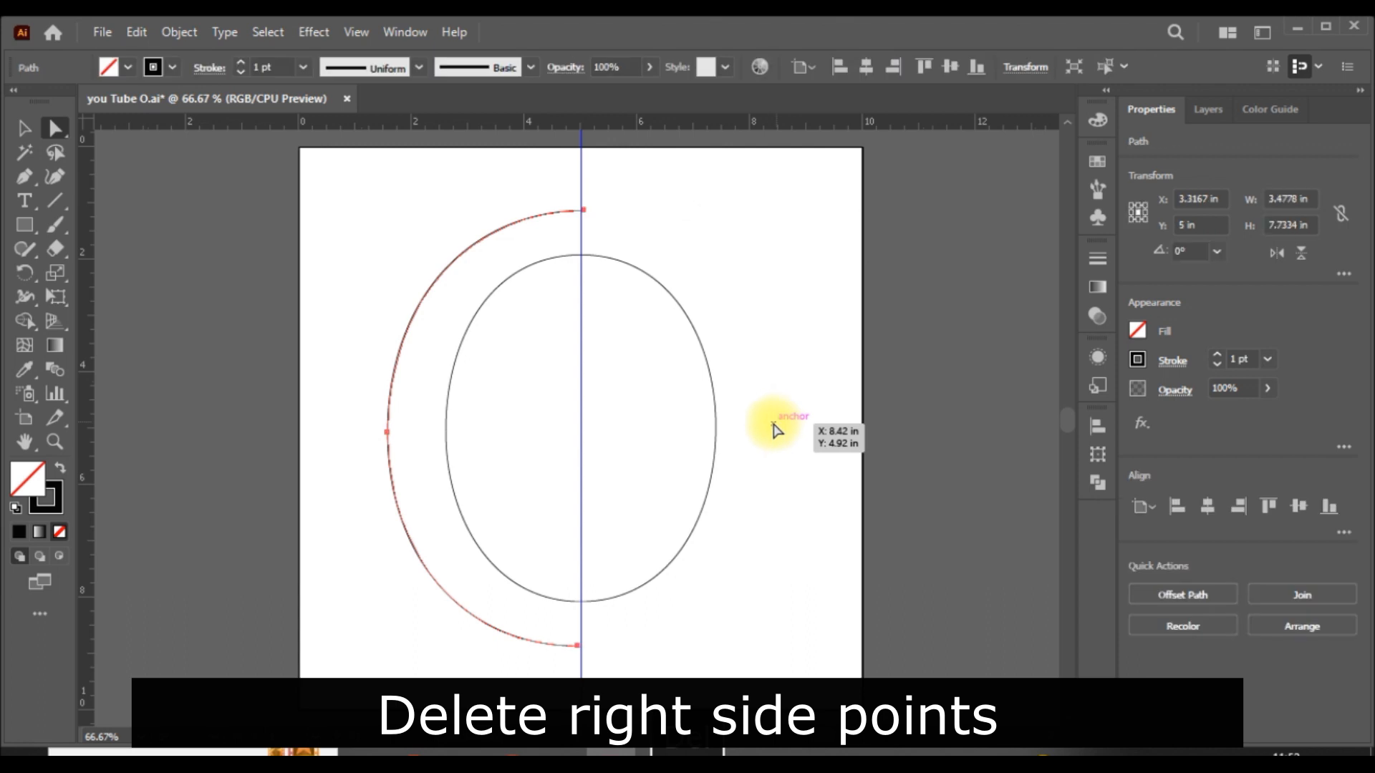
{"action": "left_click", "coordinate": [716, 429]}
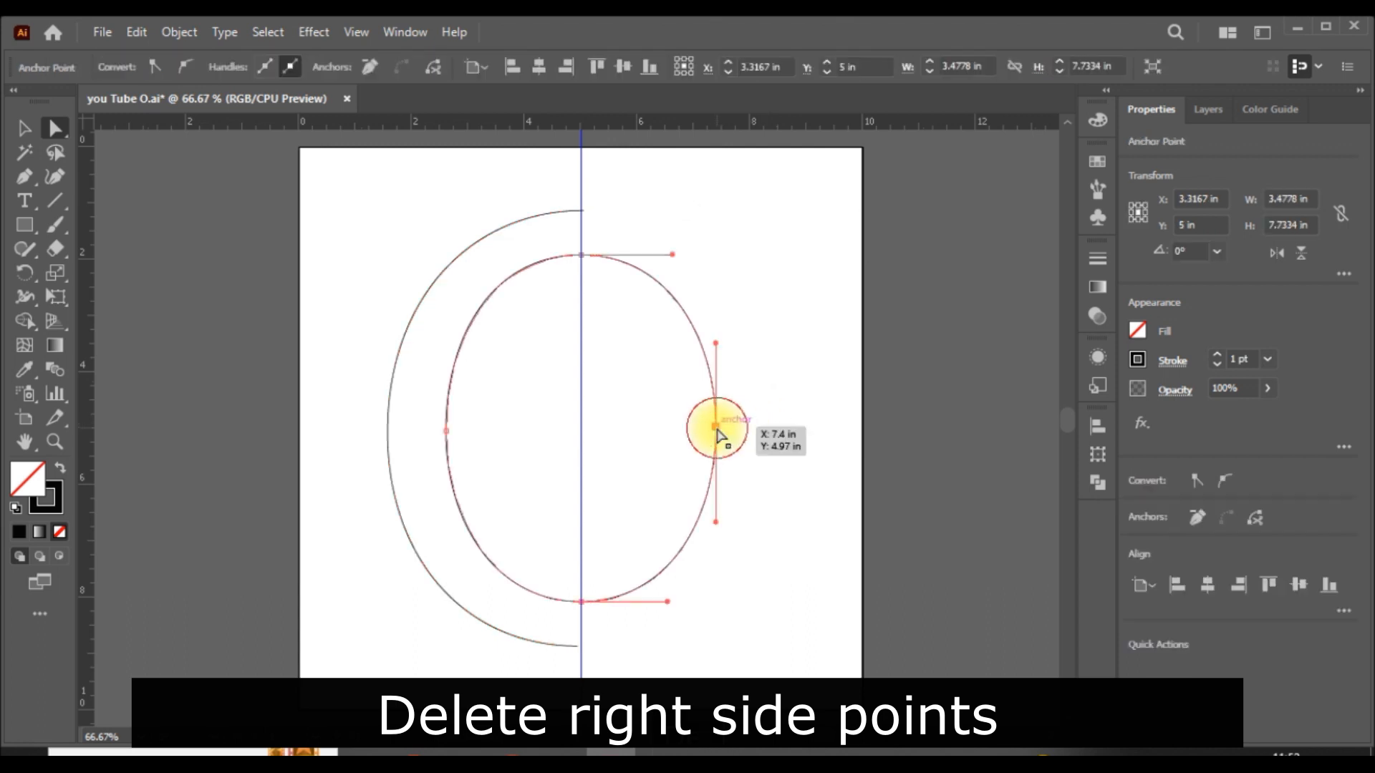
{"action": "key", "text": "Delete"}
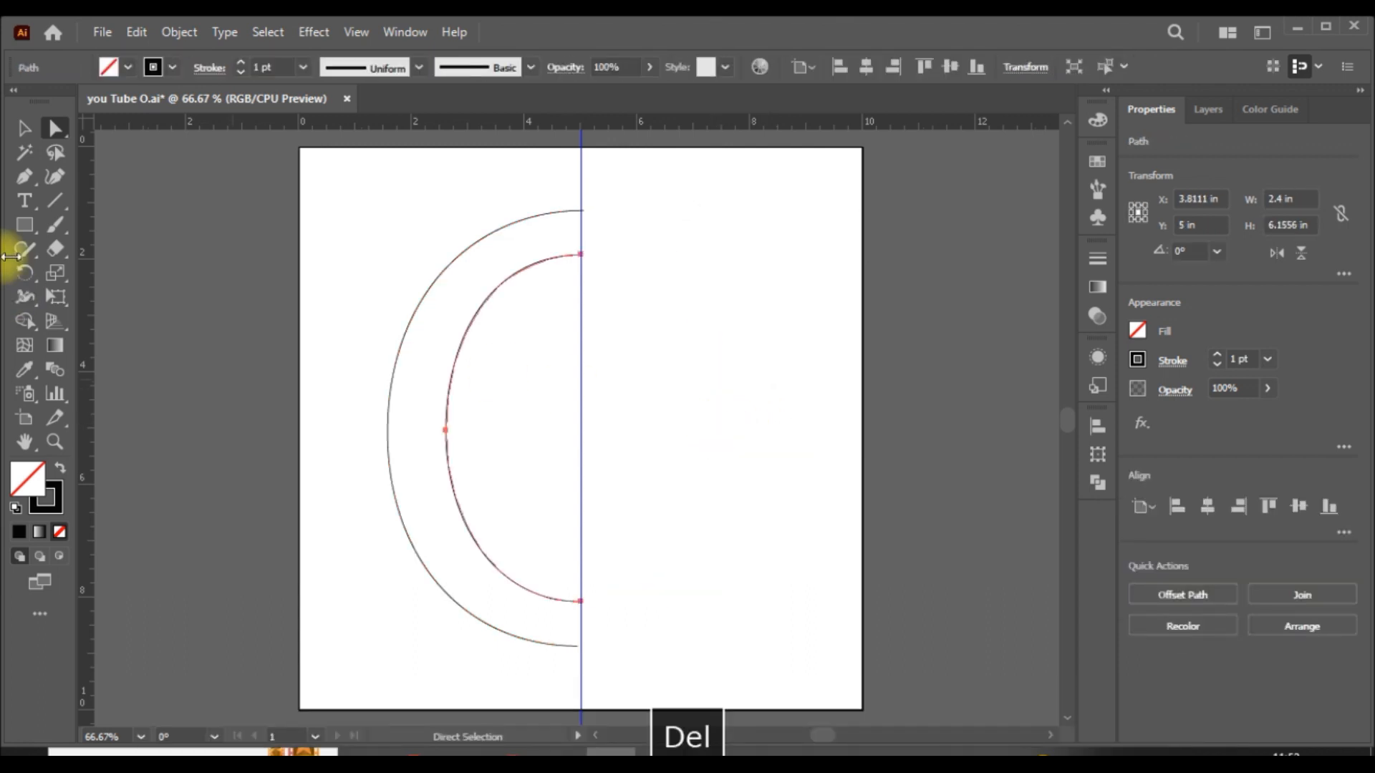
{"action": "left_click", "coordinate": [24, 129]}
{"action": "scroll", "coordinate": [1065, 457], "scroll_direction": "down", "scroll_amount": 5}
{"action": "scroll", "coordinate": [845, 506], "scroll_direction": "up", "scroll_amount": 5}
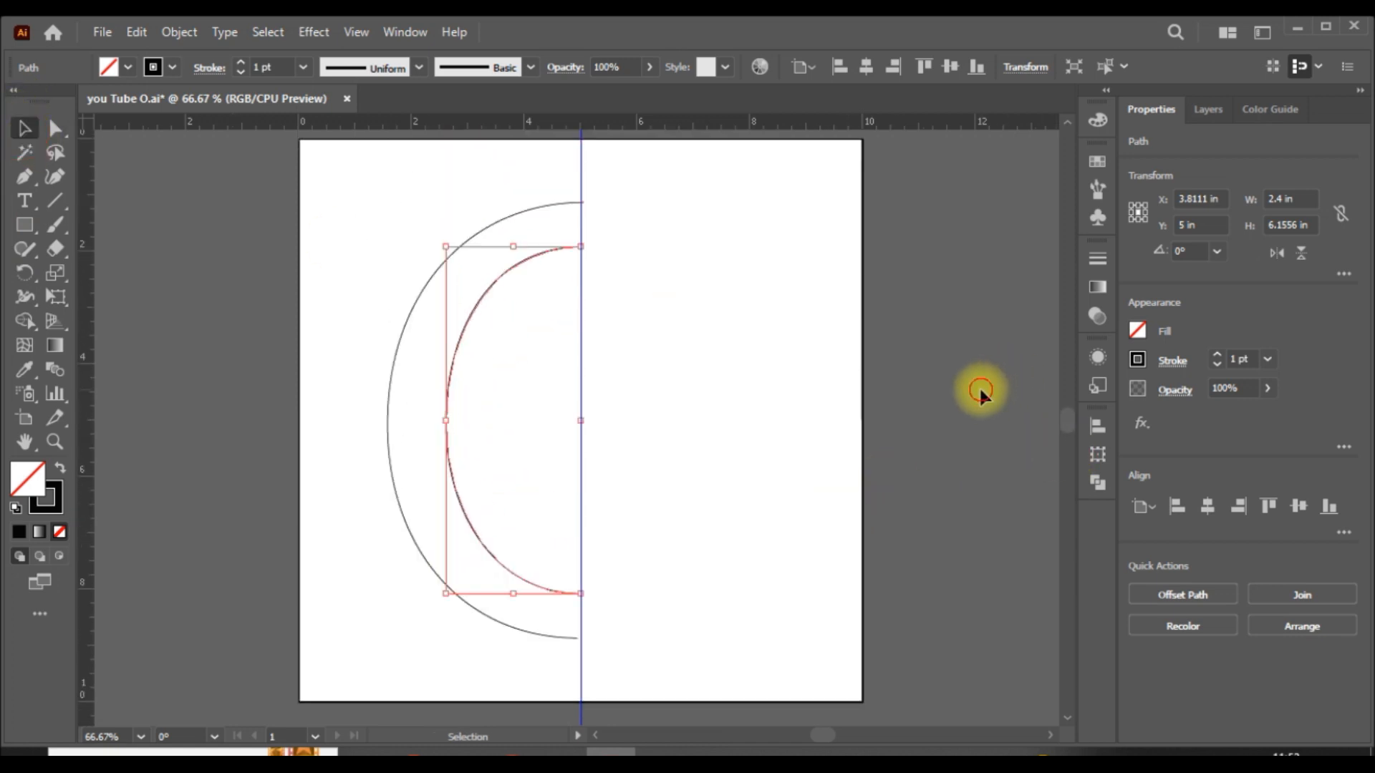
{"action": "left_click", "coordinate": [960, 393]}
- Save the document
{"action": "scroll", "coordinate": [947, 397], "scroll_direction": "up", "scroll_amount": 4}
{"action": "scroll", "coordinate": [964, 394], "scroll_direction": "down", "scroll_amount": 2}
{"action": "scroll", "coordinate": [960, 389], "scroll_direction": "down", "scroll_amount": 5}
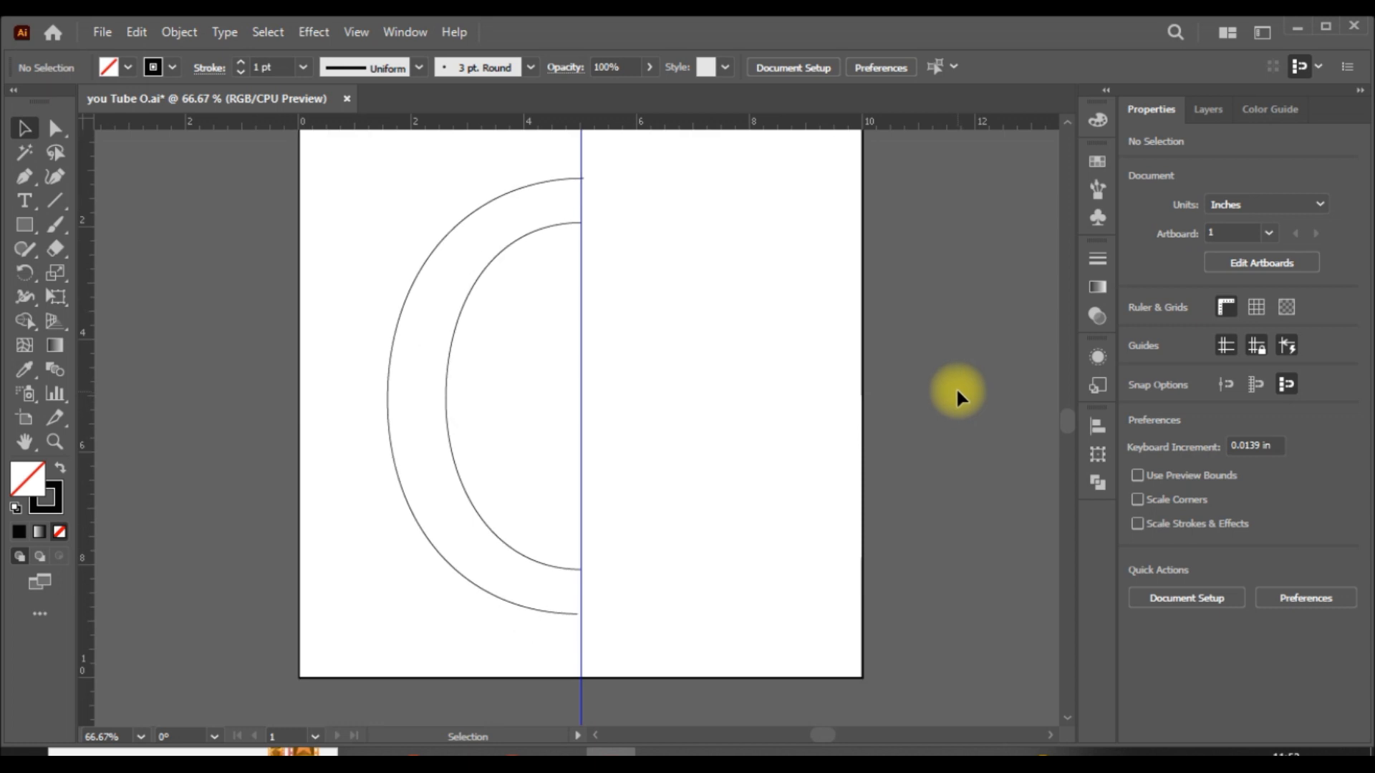
{"action": "scroll", "coordinate": [961, 373], "scroll_direction": "up", "scroll_amount": 2}
{"action": "scroll", "coordinate": [961, 373], "scroll_direction": "up", "scroll_amount": 1}
{"action": "left_click", "coordinate": [101, 33]}
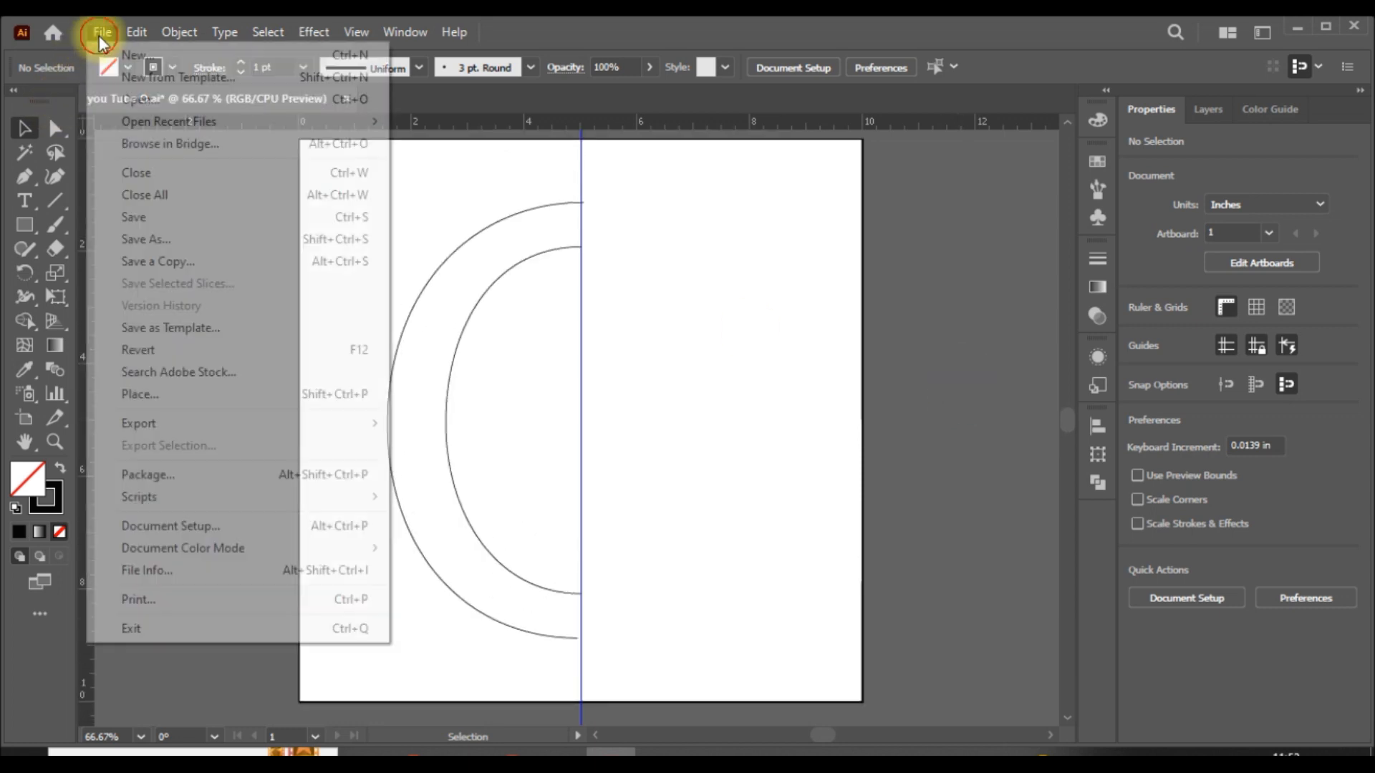
{"action": "left_click", "coordinate": [149, 213]}
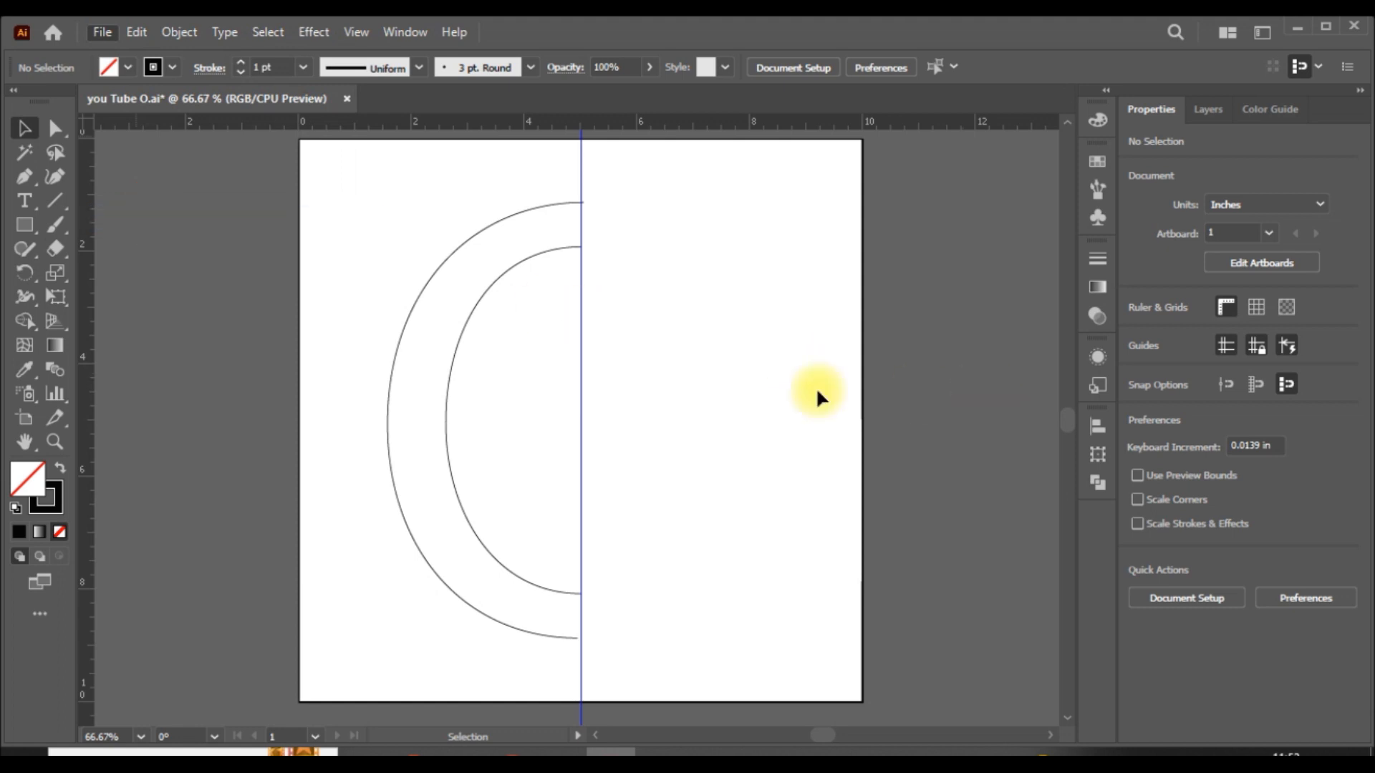
- Ungroup the outer and inner half ovals and check that each can be selected separately
{"action": "scroll", "coordinate": [751, 398], "scroll_direction": "down", "scroll_amount": 1}
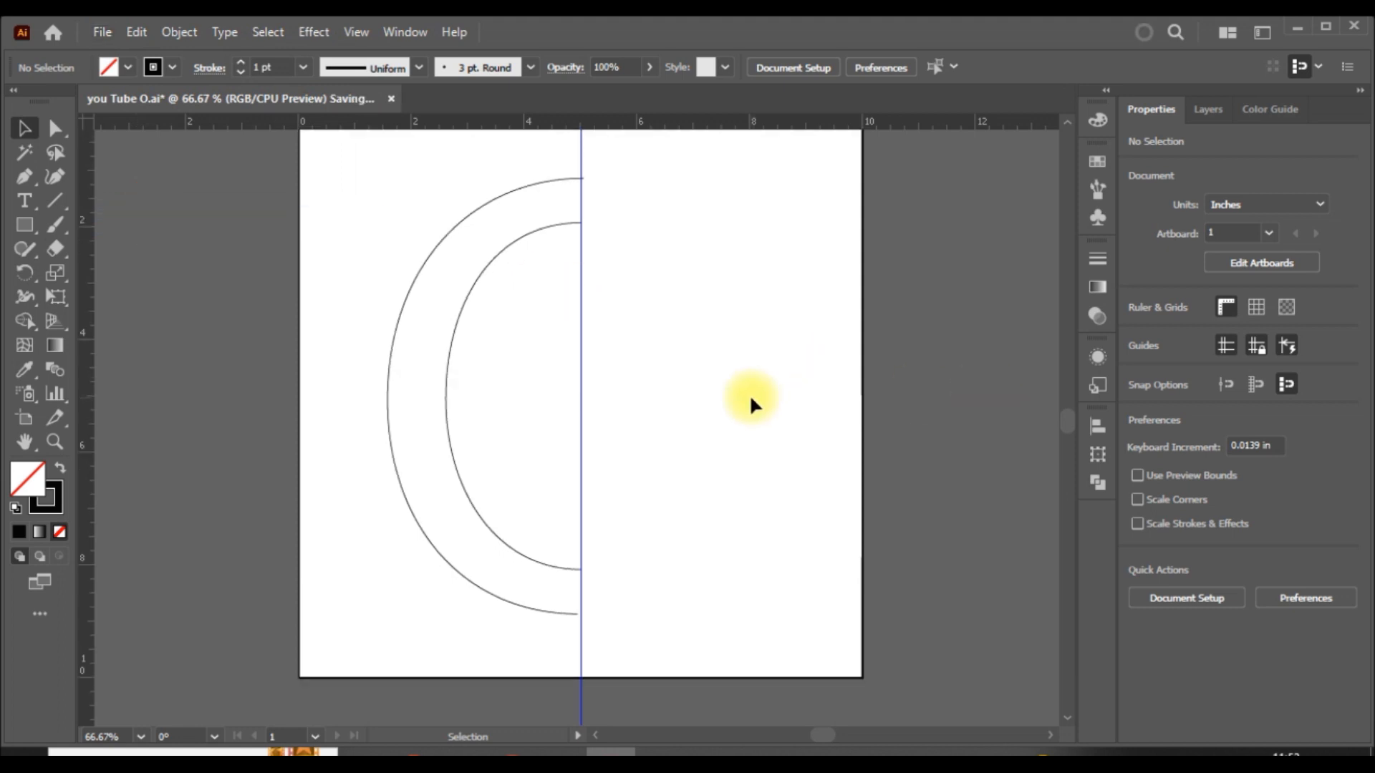
{"action": "left_click", "coordinate": [462, 484]}
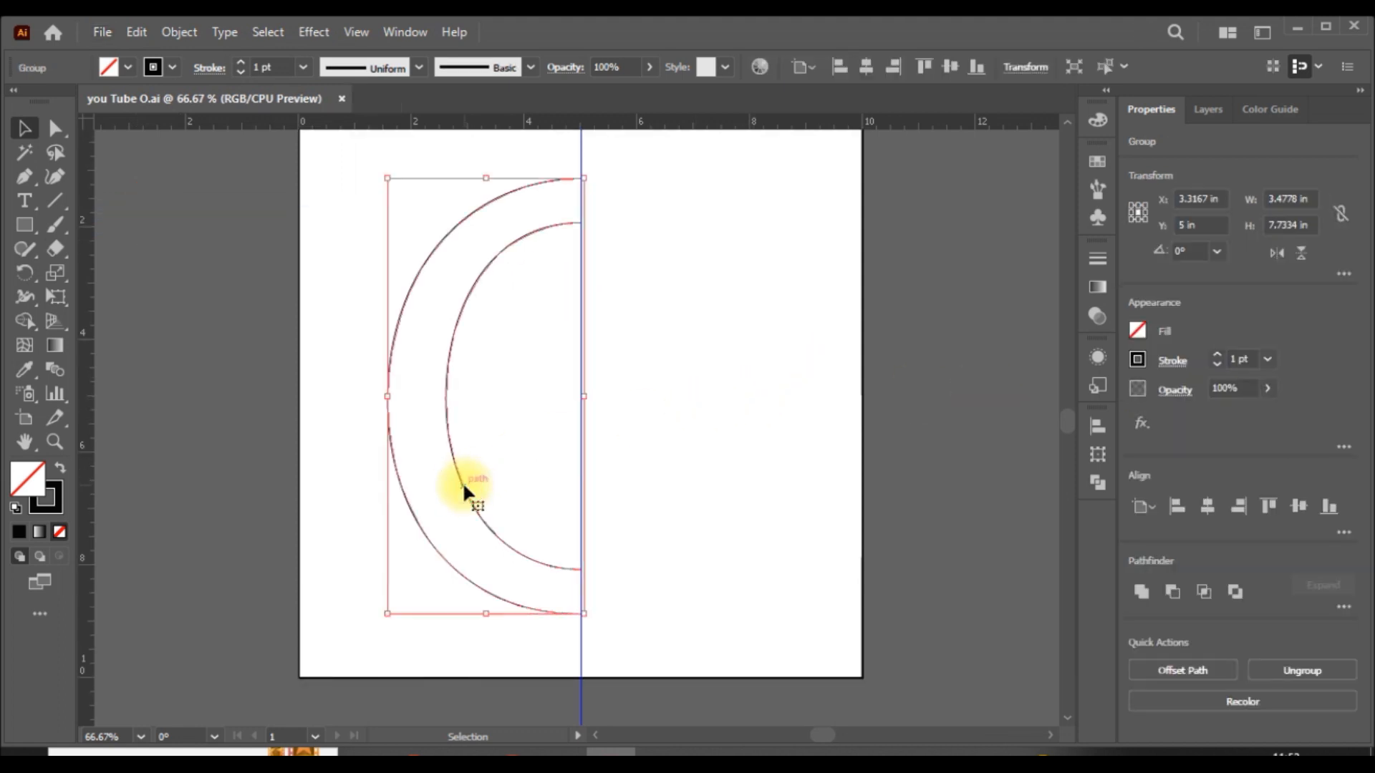
{"action": "right_click", "coordinate": [451, 444]}
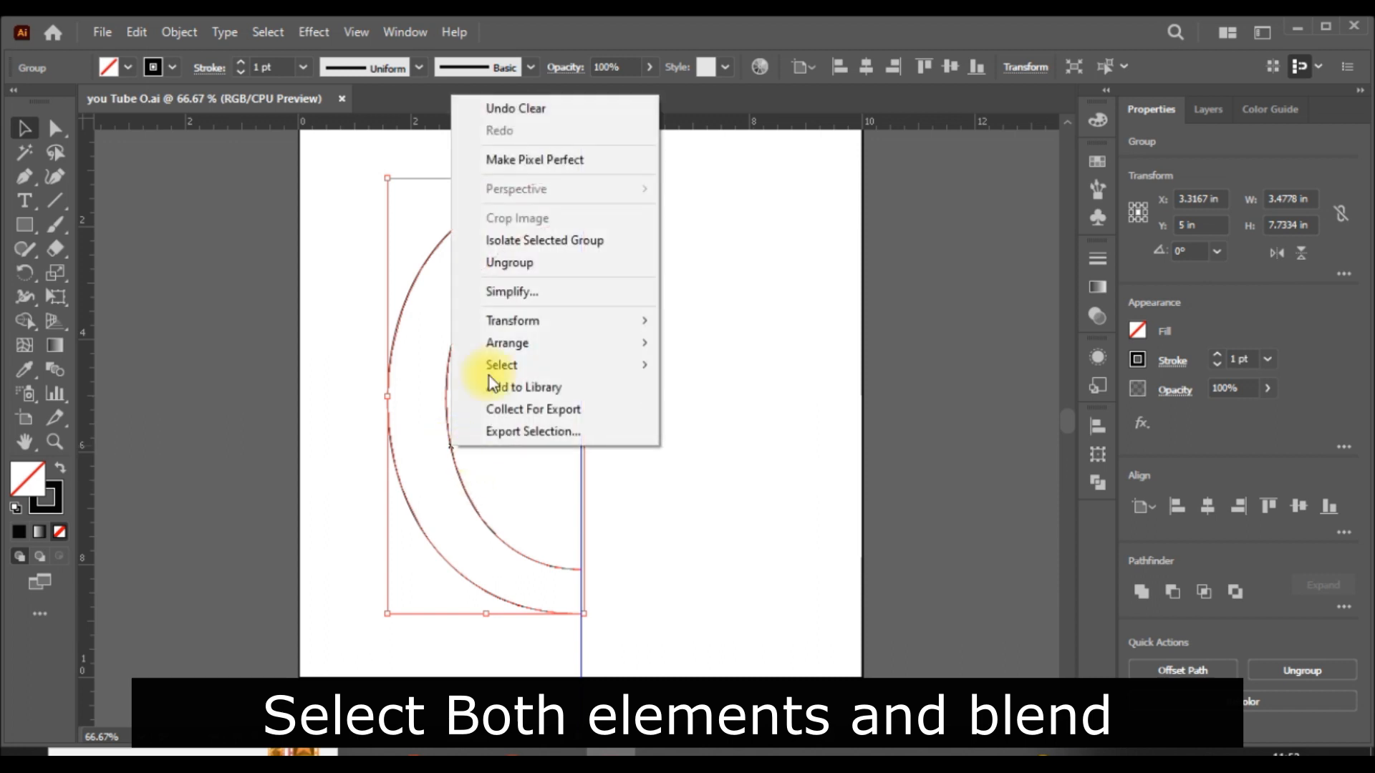
{"action": "left_click", "coordinate": [537, 269]}
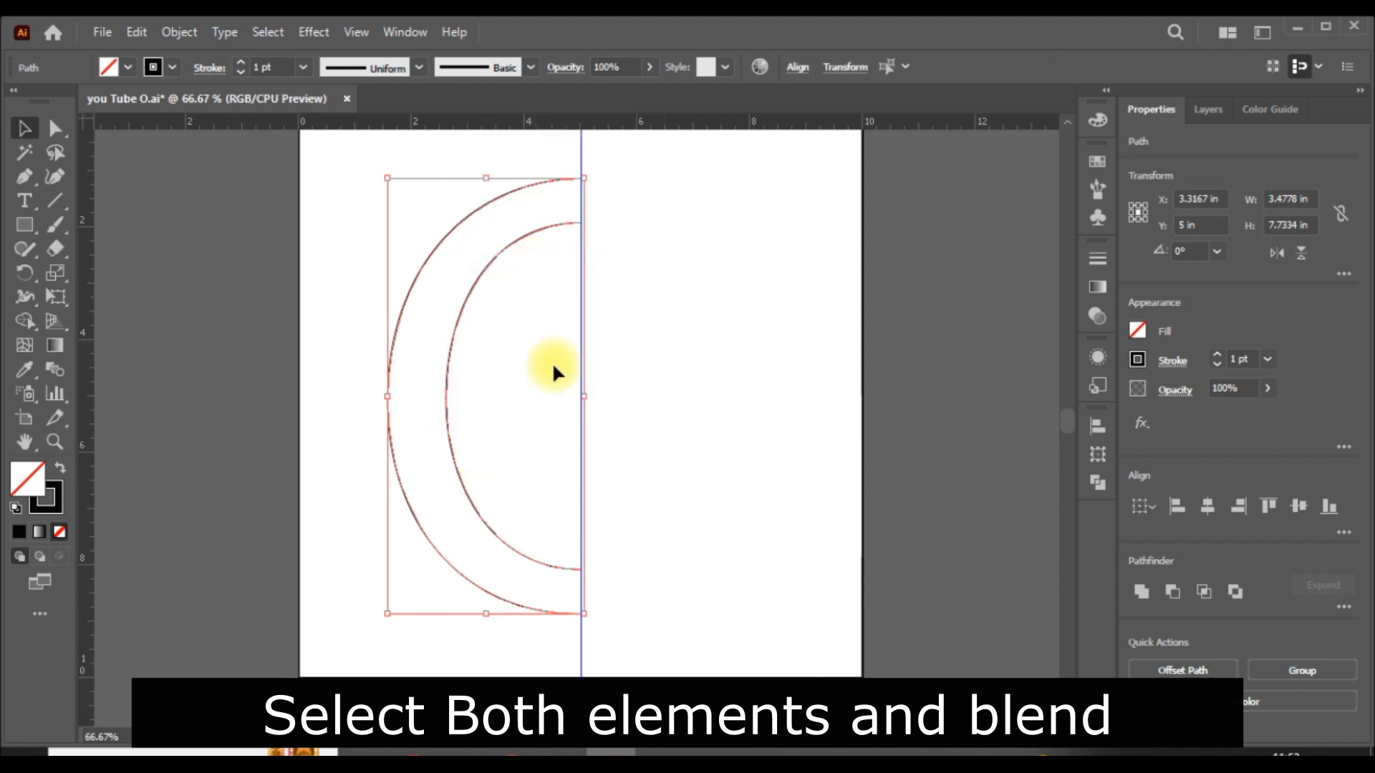
{"action": "left_click", "coordinate": [983, 429]}
{"action": "left_click", "coordinate": [448, 430]}
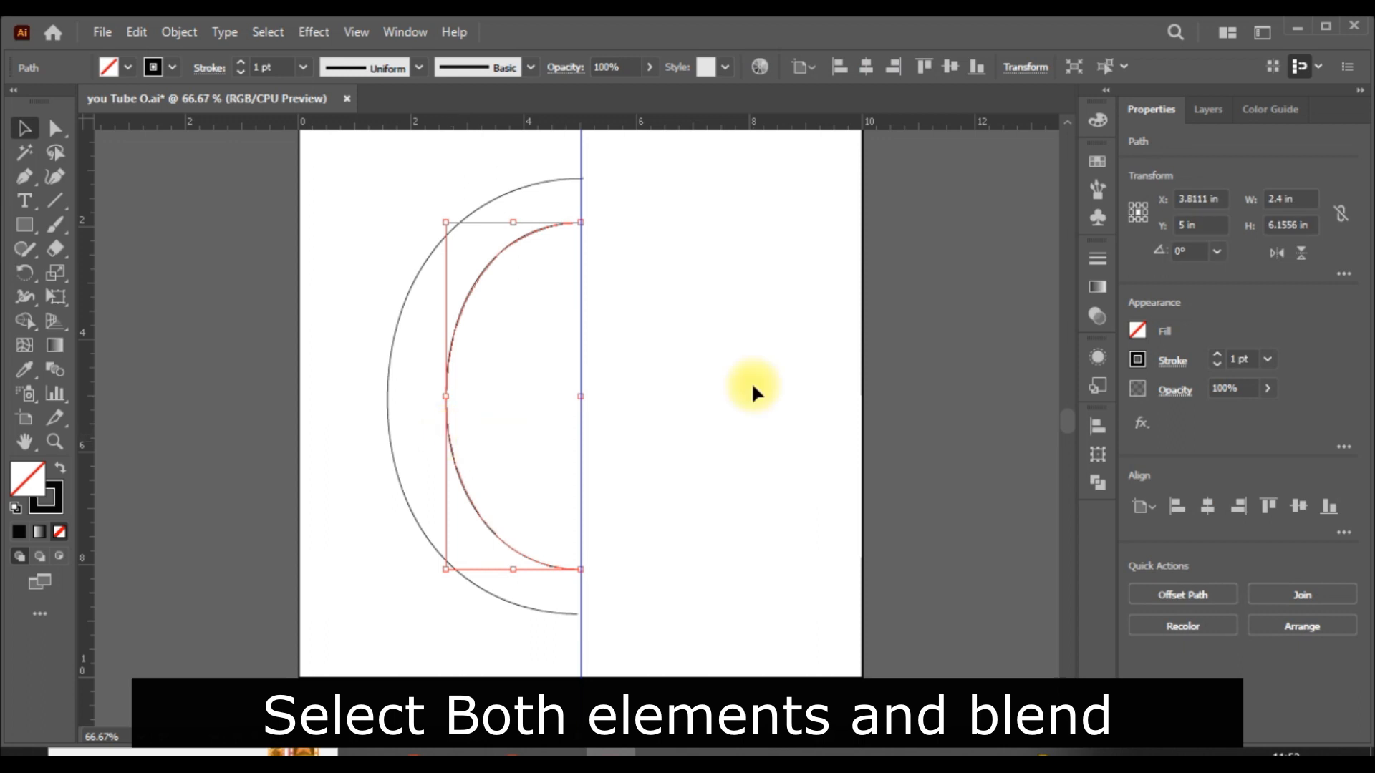
{"action": "left_click", "coordinate": [816, 368]}
{"action": "left_click", "coordinate": [387, 406]}
{"action": "left_click", "coordinate": [649, 384]}
- Blend the outer half oval with the inner half oval using the Blend tool, and deselect the blend
{"action": "left_click_drag", "start_coordinate": [668, 356], "coordinate": [265, 510]}
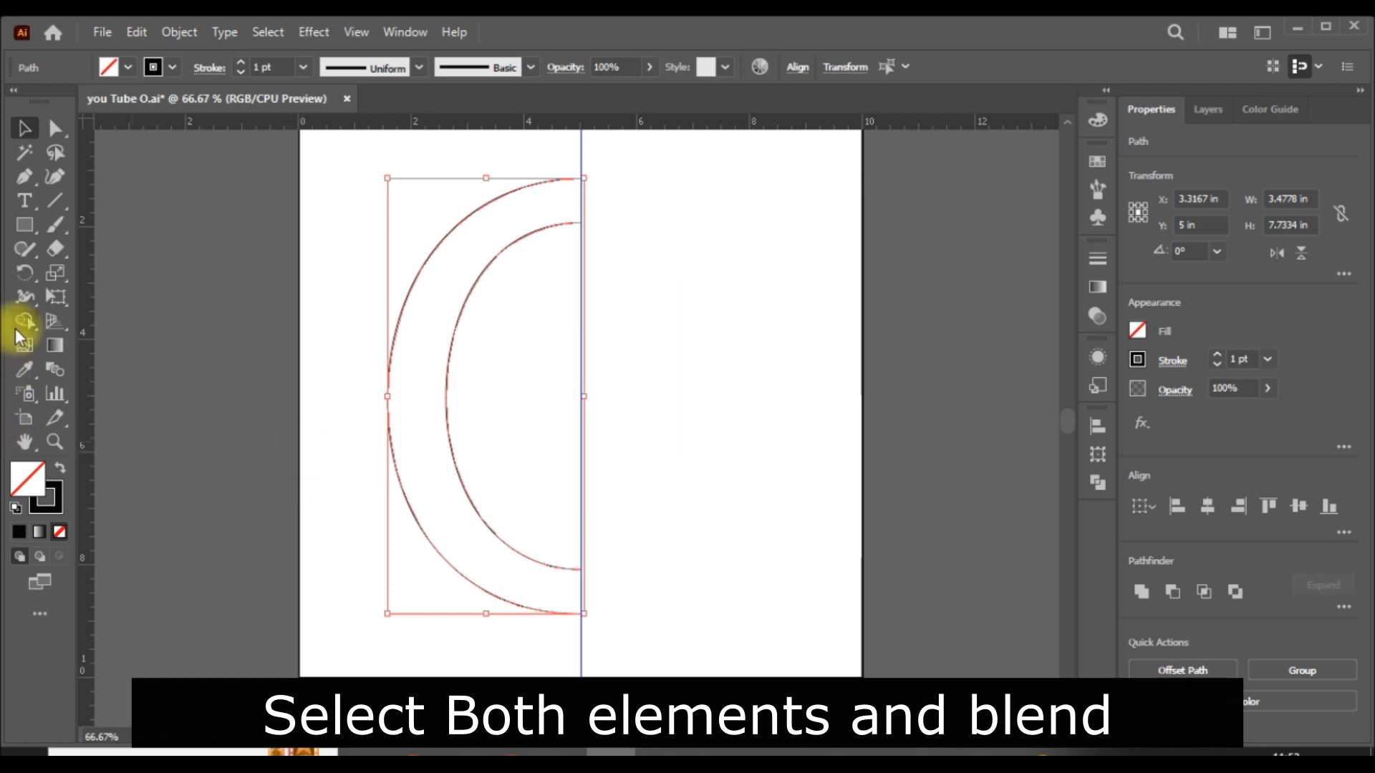
{"action": "left_click", "coordinate": [54, 368]}
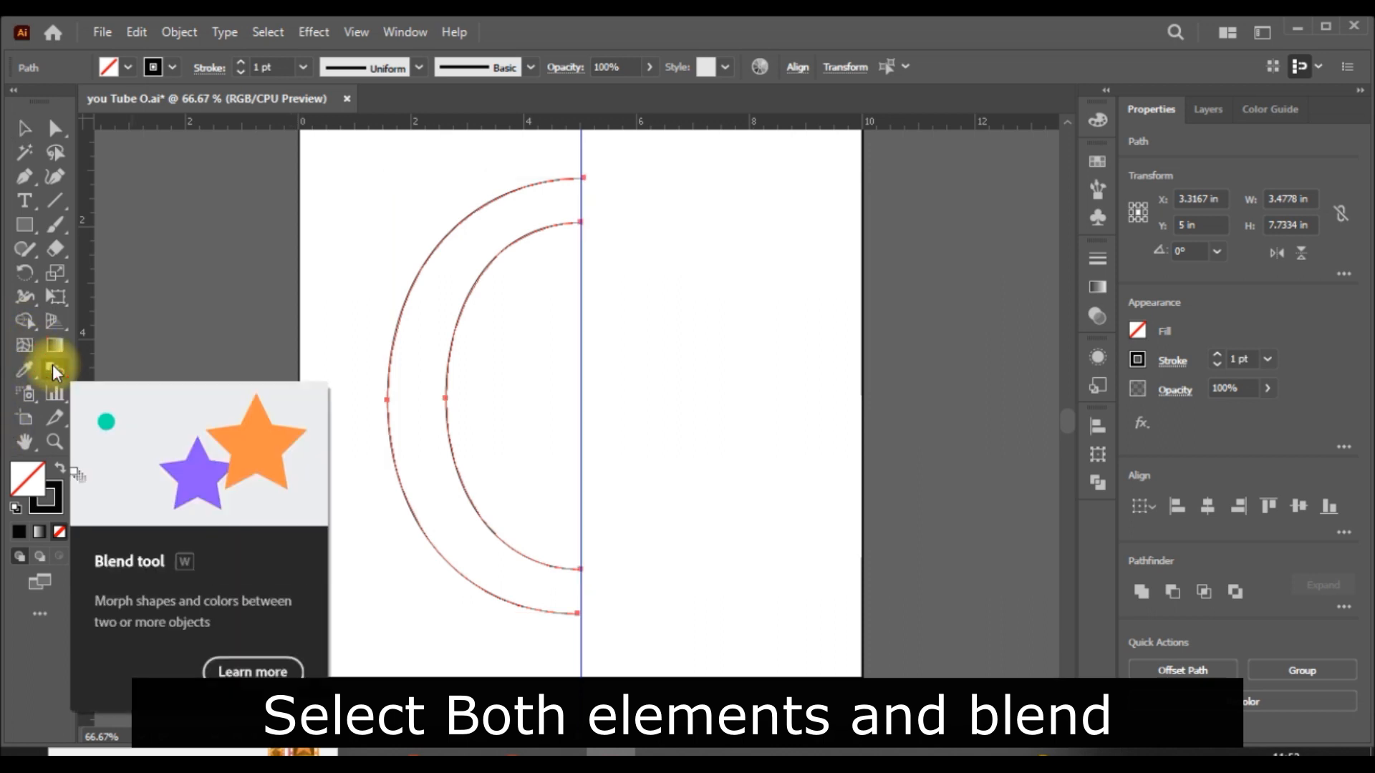
{"action": "left_click", "coordinate": [464, 577]}
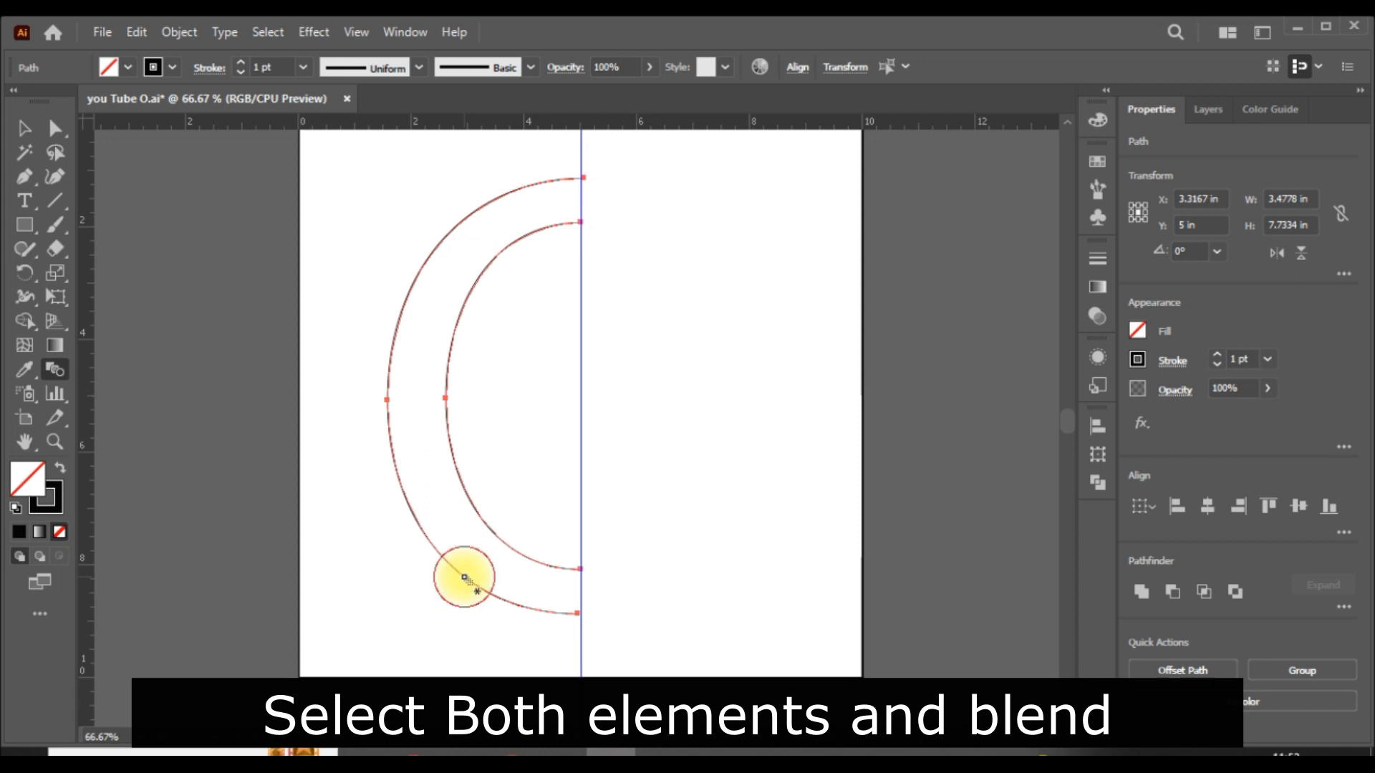
{"action": "left_click", "coordinate": [504, 544]}
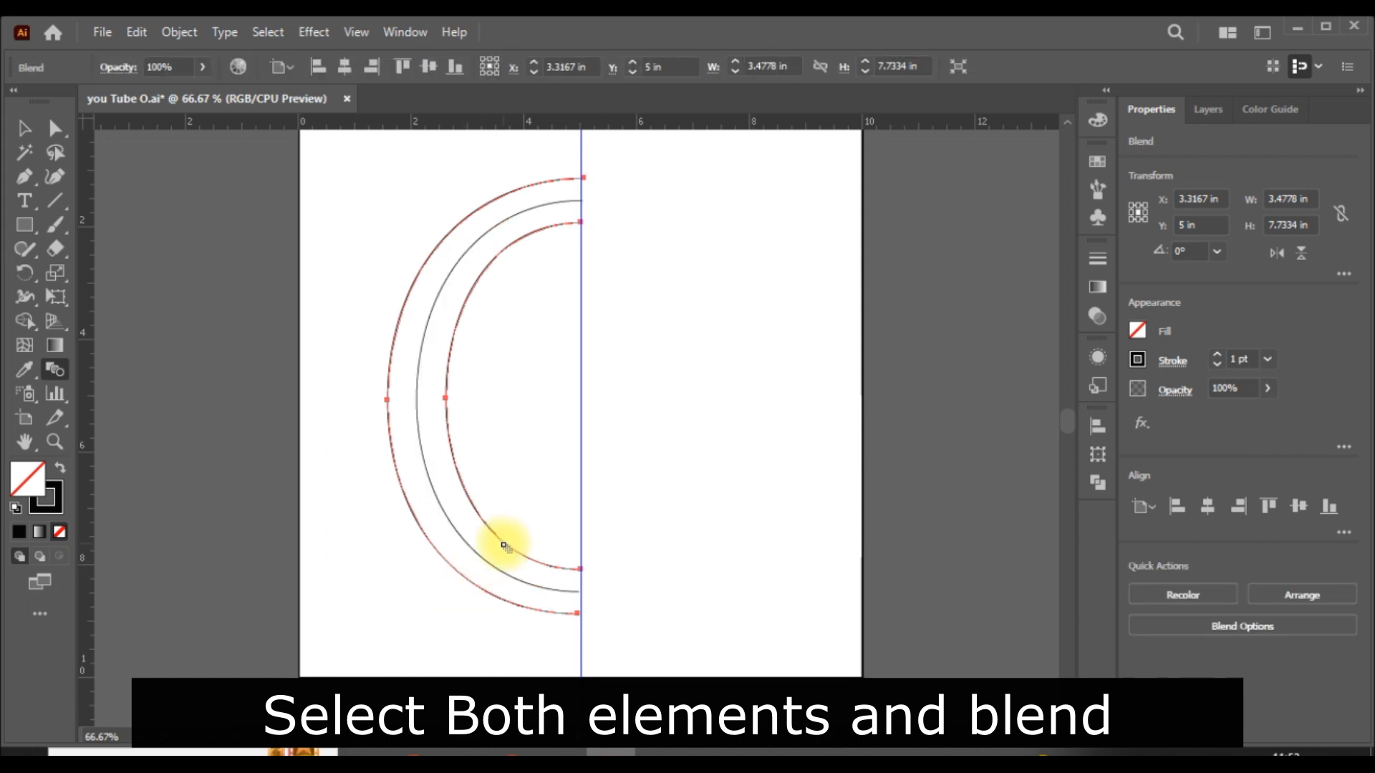
{"action": "left_click", "coordinate": [23, 128]}
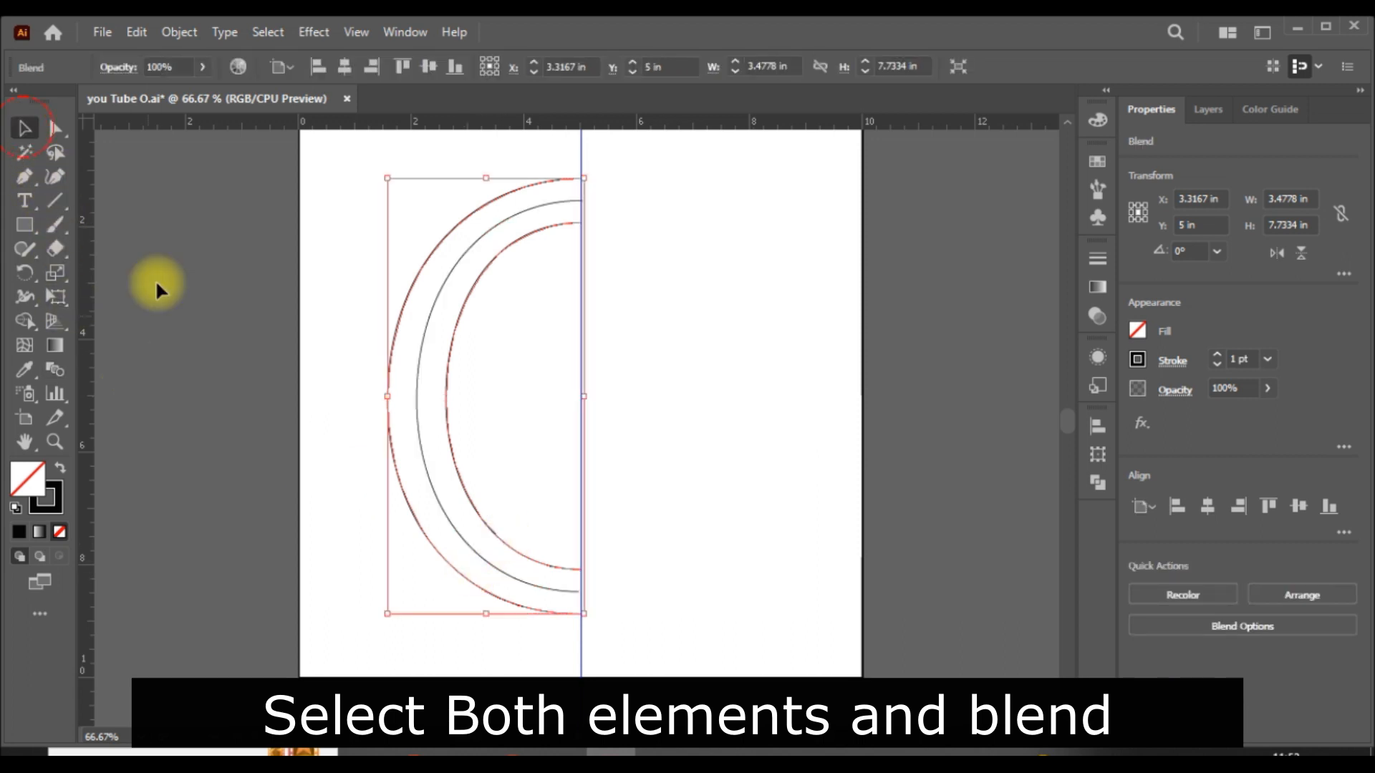
{"action": "left_click", "coordinate": [709, 464]}
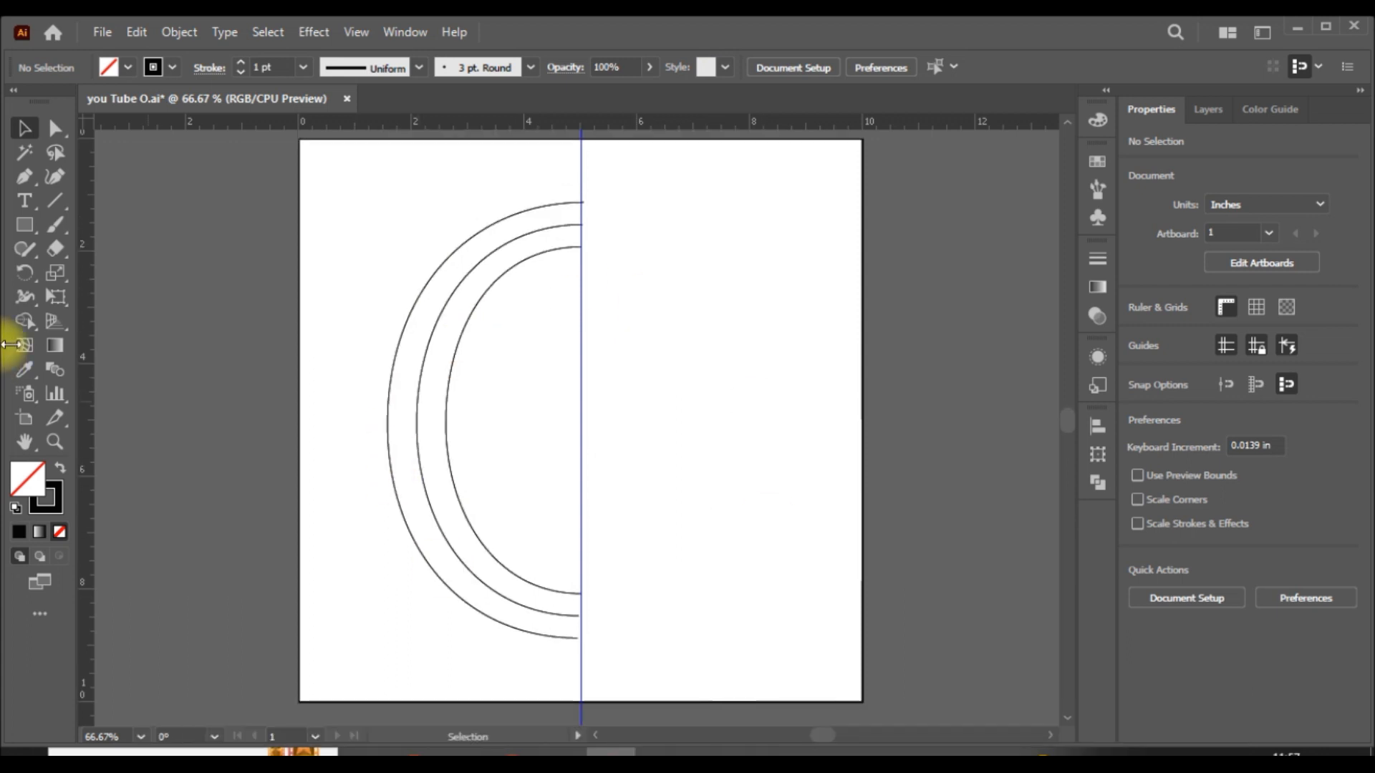
- Add a letter O in 800 pt Myriad Pro and center it horizontally and vertically on the artboard
{"action": "left_click", "coordinate": [24, 201]}
{"action": "left_click", "coordinate": [528, 372]}
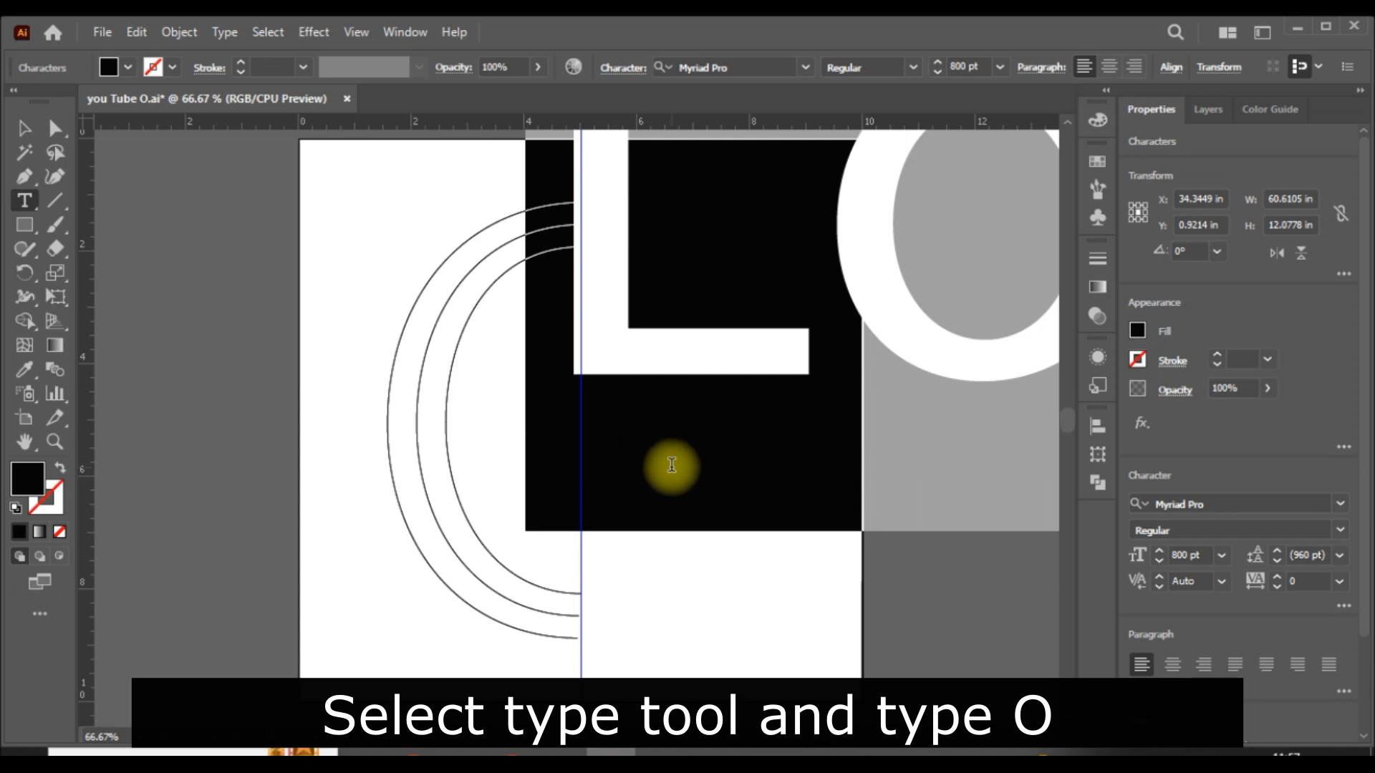
{"action": "type", "text": "O"}
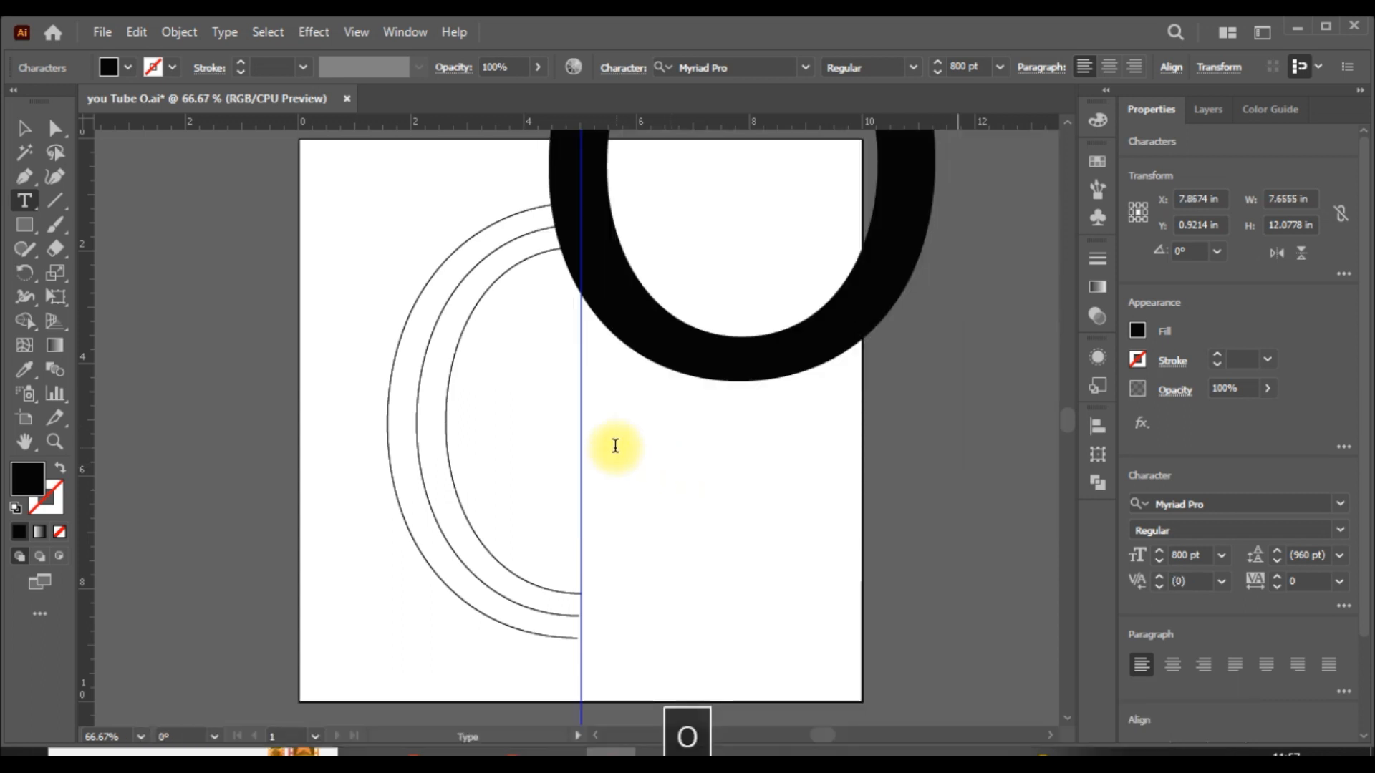
{"action": "left_click", "coordinate": [24, 129]}
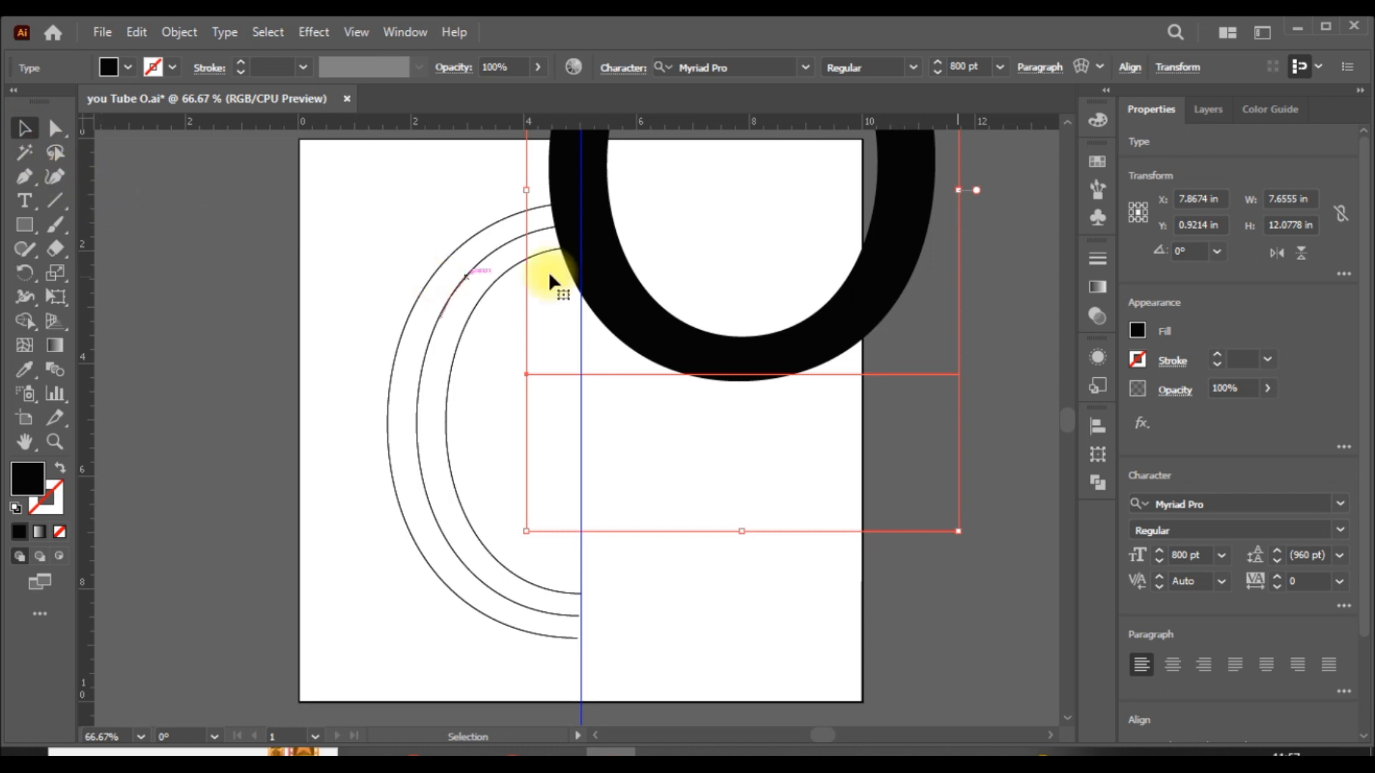
{"action": "left_click", "coordinate": [1137, 75]}
{"action": "left_click", "coordinate": [957, 132]}
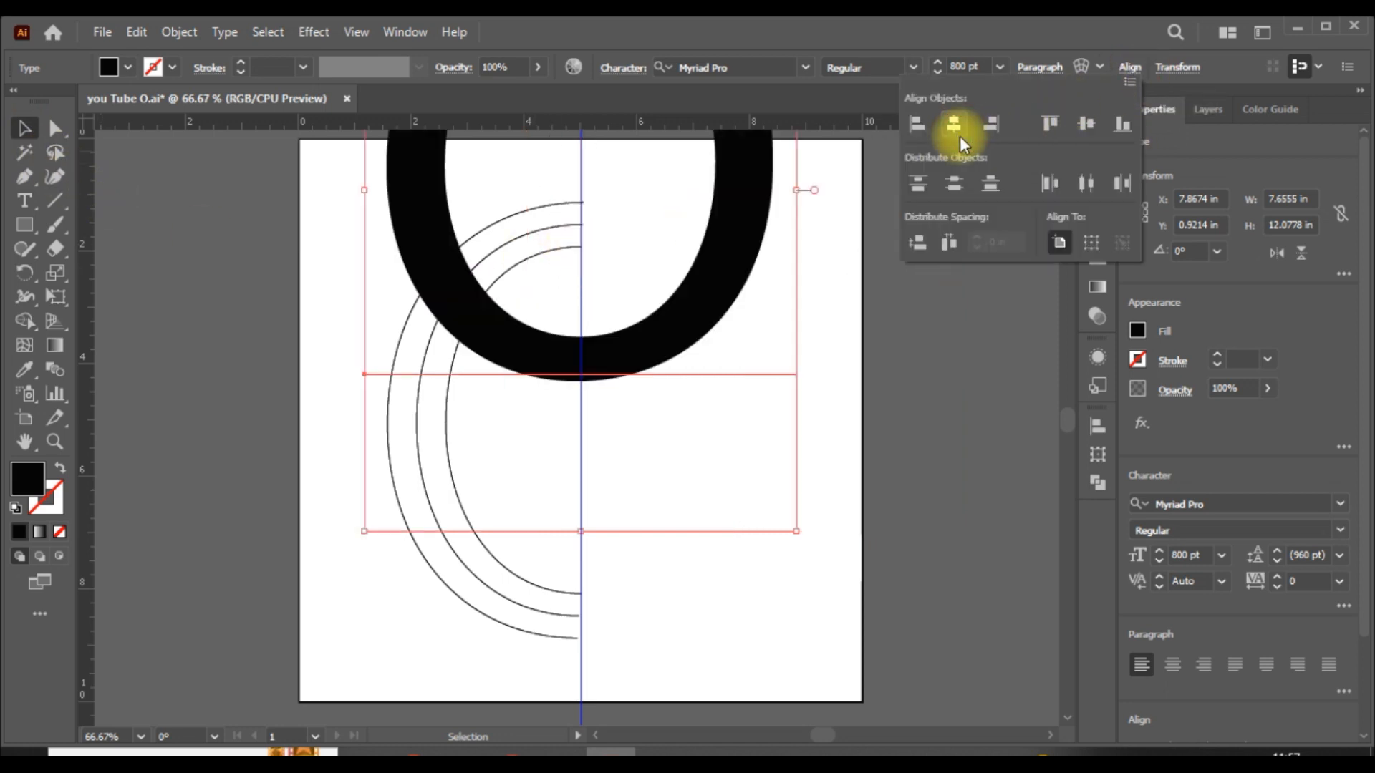
{"action": "left_click", "coordinate": [1086, 125]}
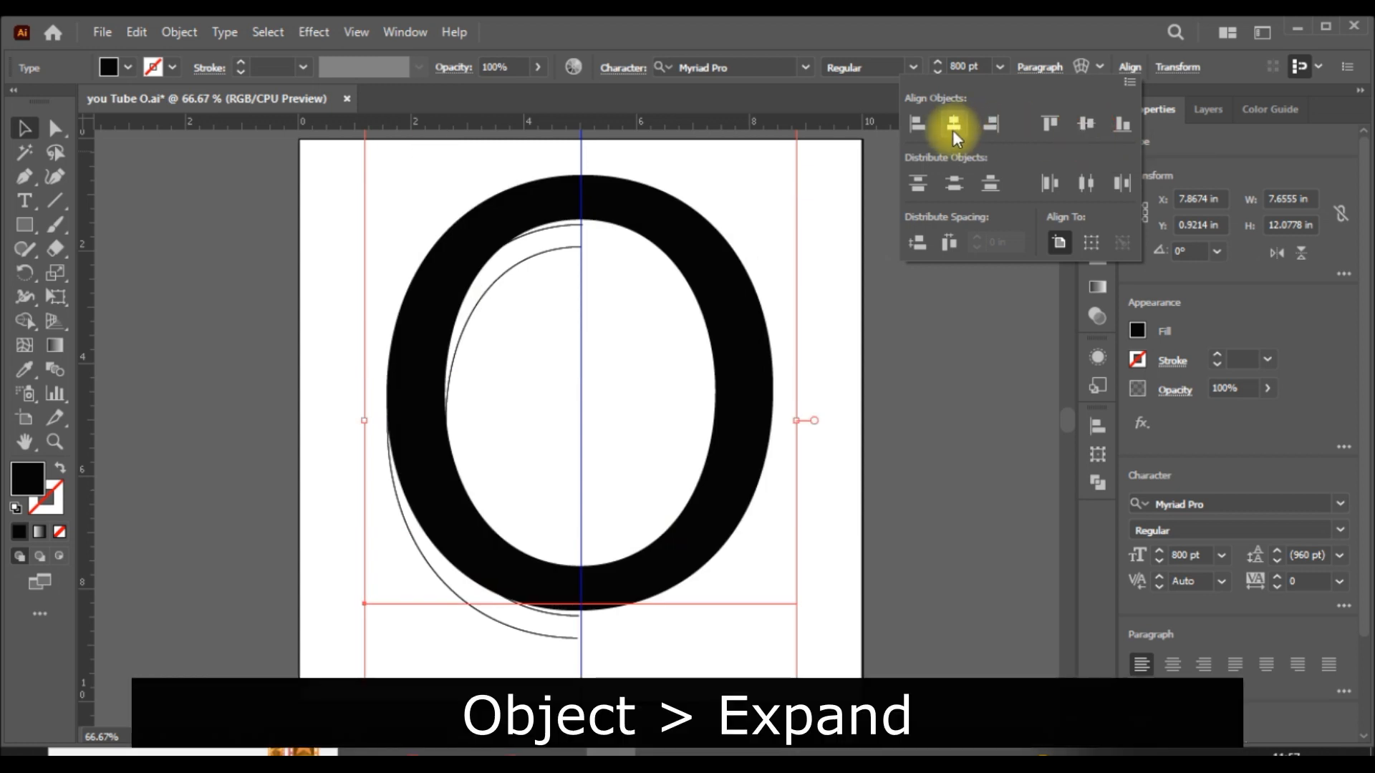
- Expand the new O's object and fill, and center the expanded shape horizontally and vertically on the artboard
{"action": "left_click", "coordinate": [184, 41]}
{"action": "left_click", "coordinate": [265, 187]}
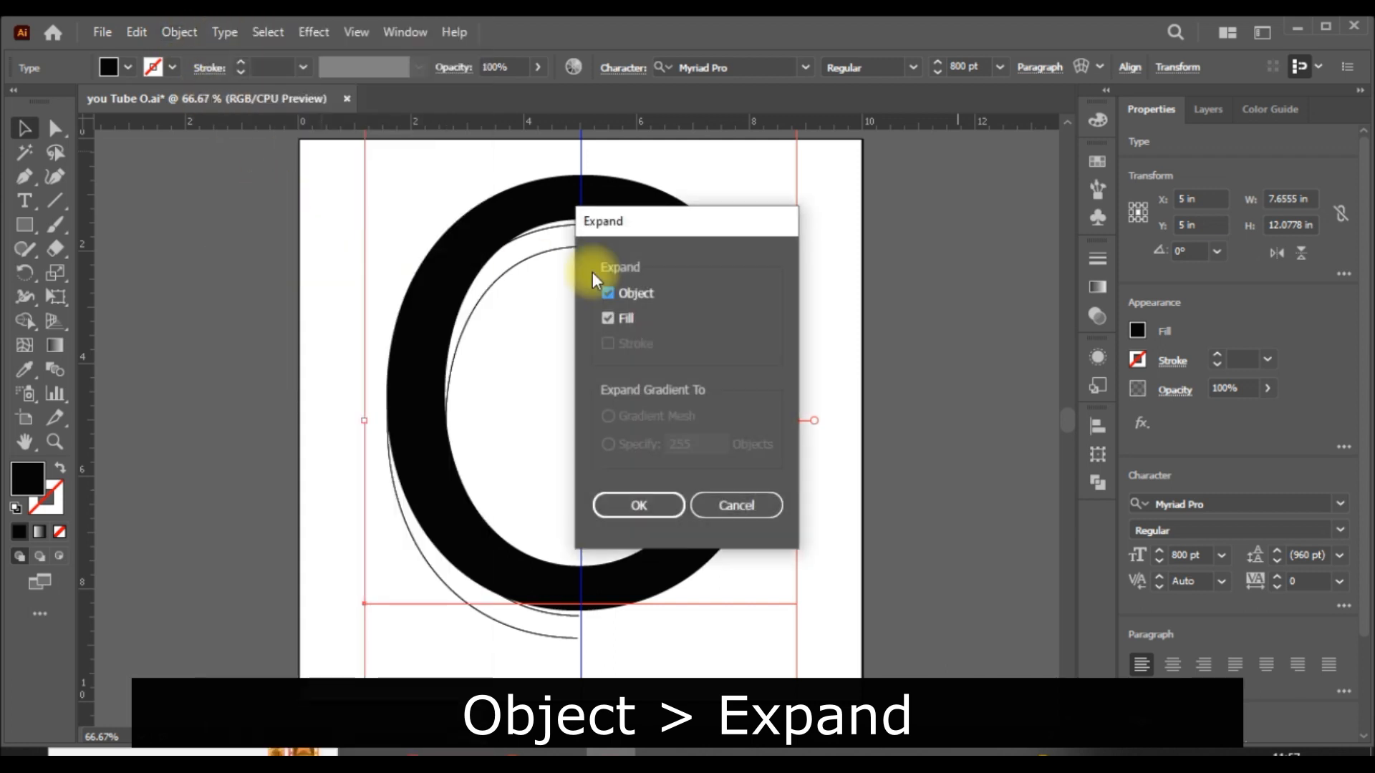
{"action": "left_click", "coordinate": [653, 510]}
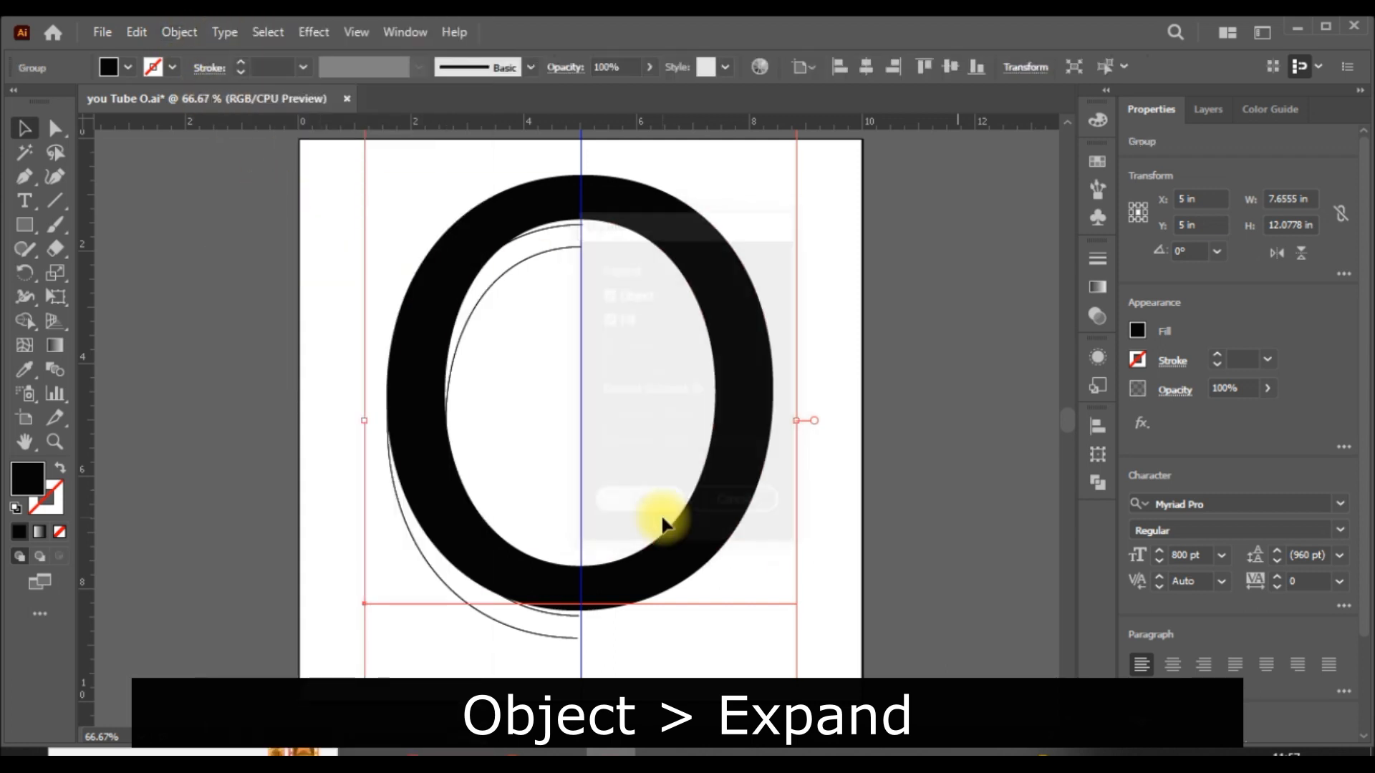
{"action": "left_click", "coordinate": [871, 69]}
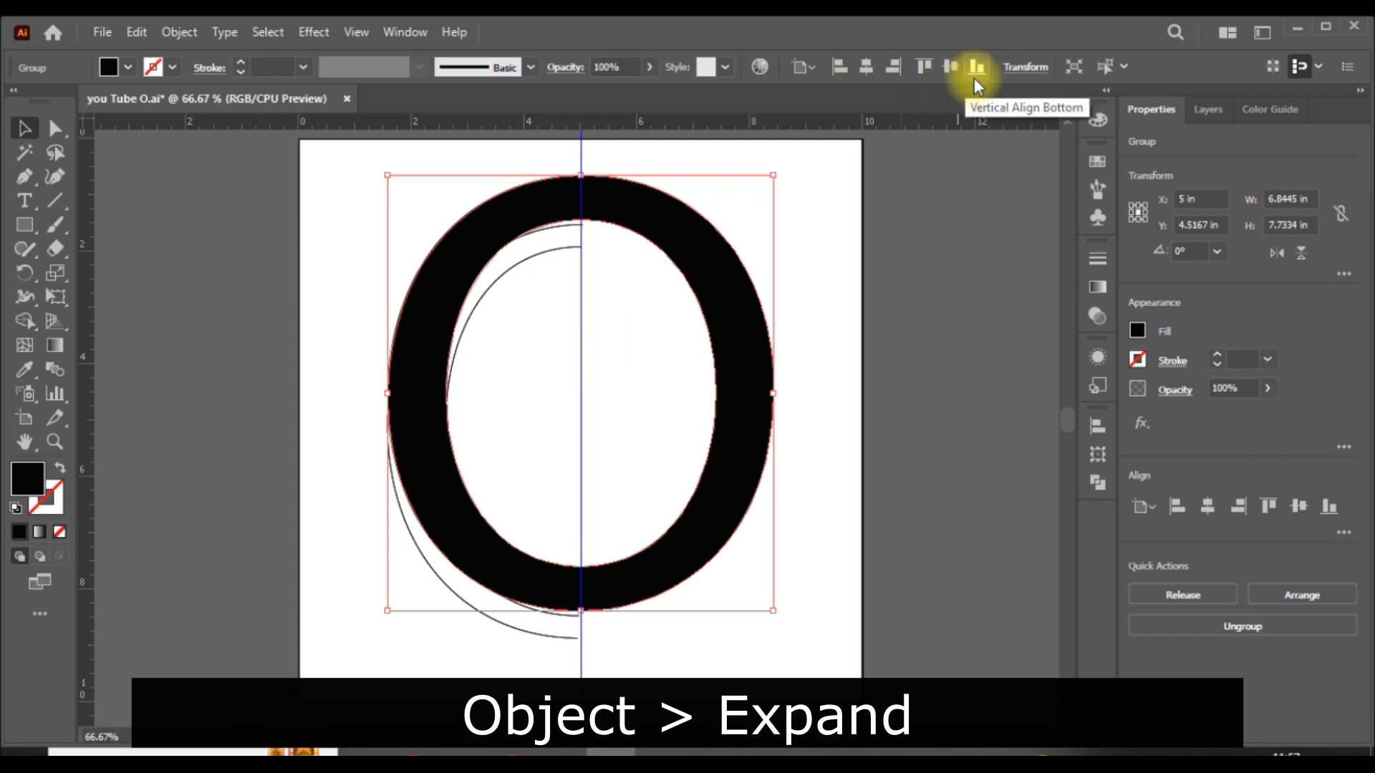
{"action": "left_click", "coordinate": [952, 65]}
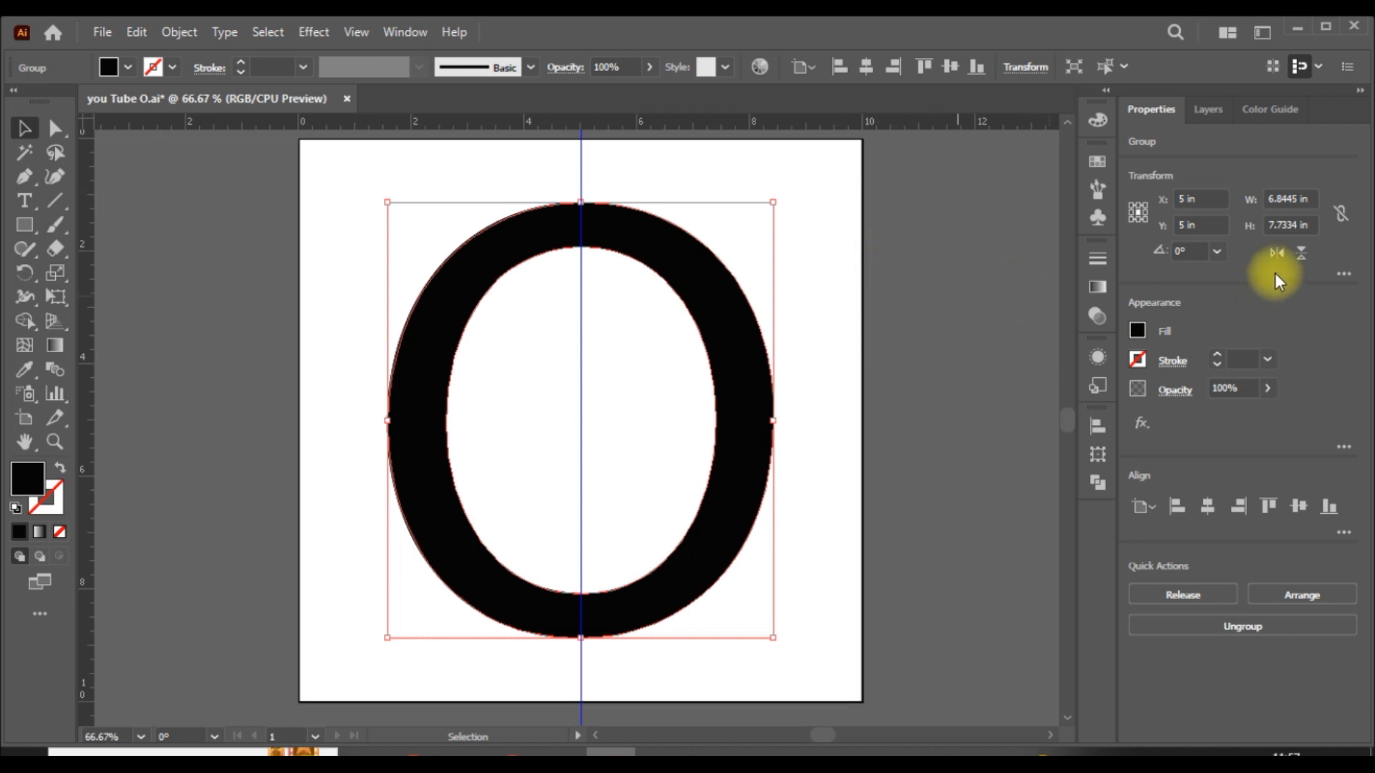
- Constrain the expanded O's width and height proportions, set its height to 8.7334 in, and deselect it
{"action": "left_click", "coordinate": [1342, 214]}
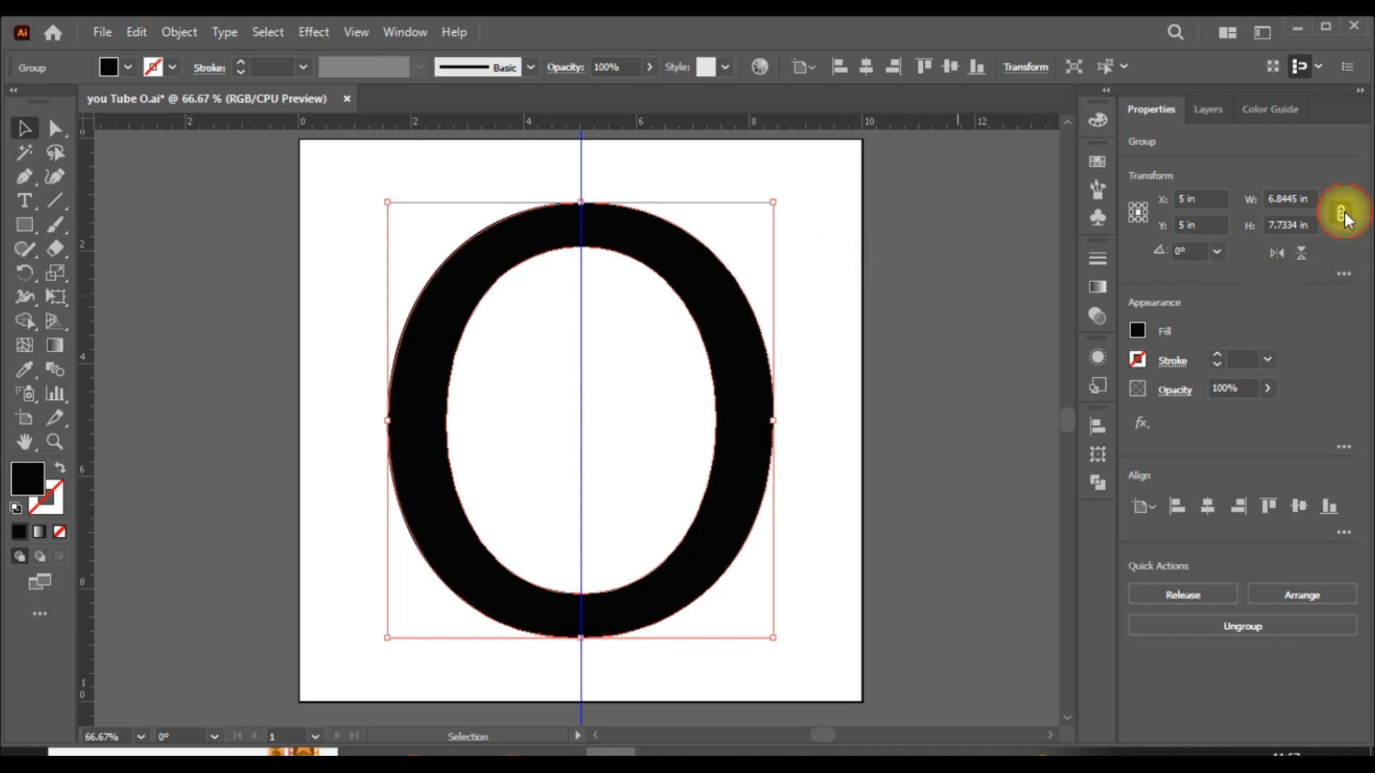
{"action": "left_click", "coordinate": [1276, 226]}
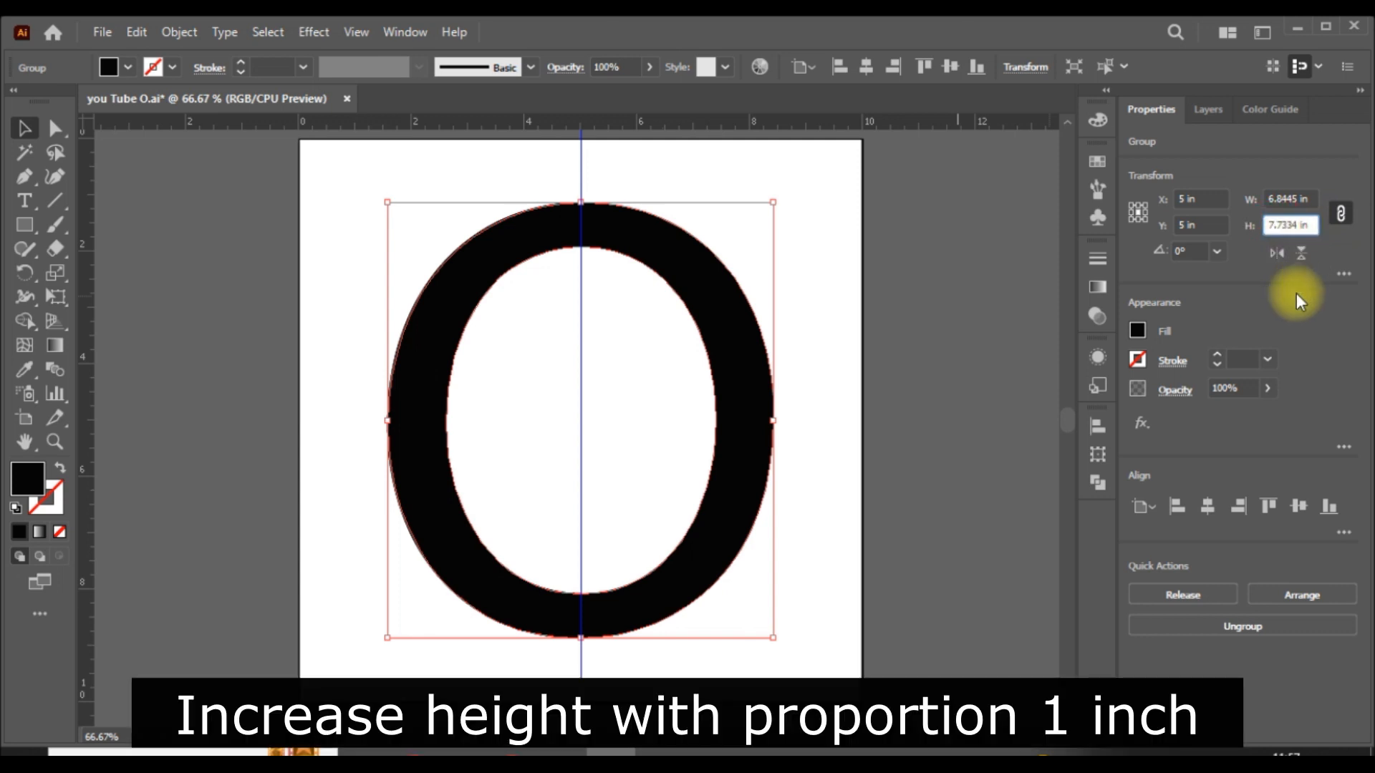
{"action": "key", "text": "BackSpace"}
{"action": "type", "text": "8"}
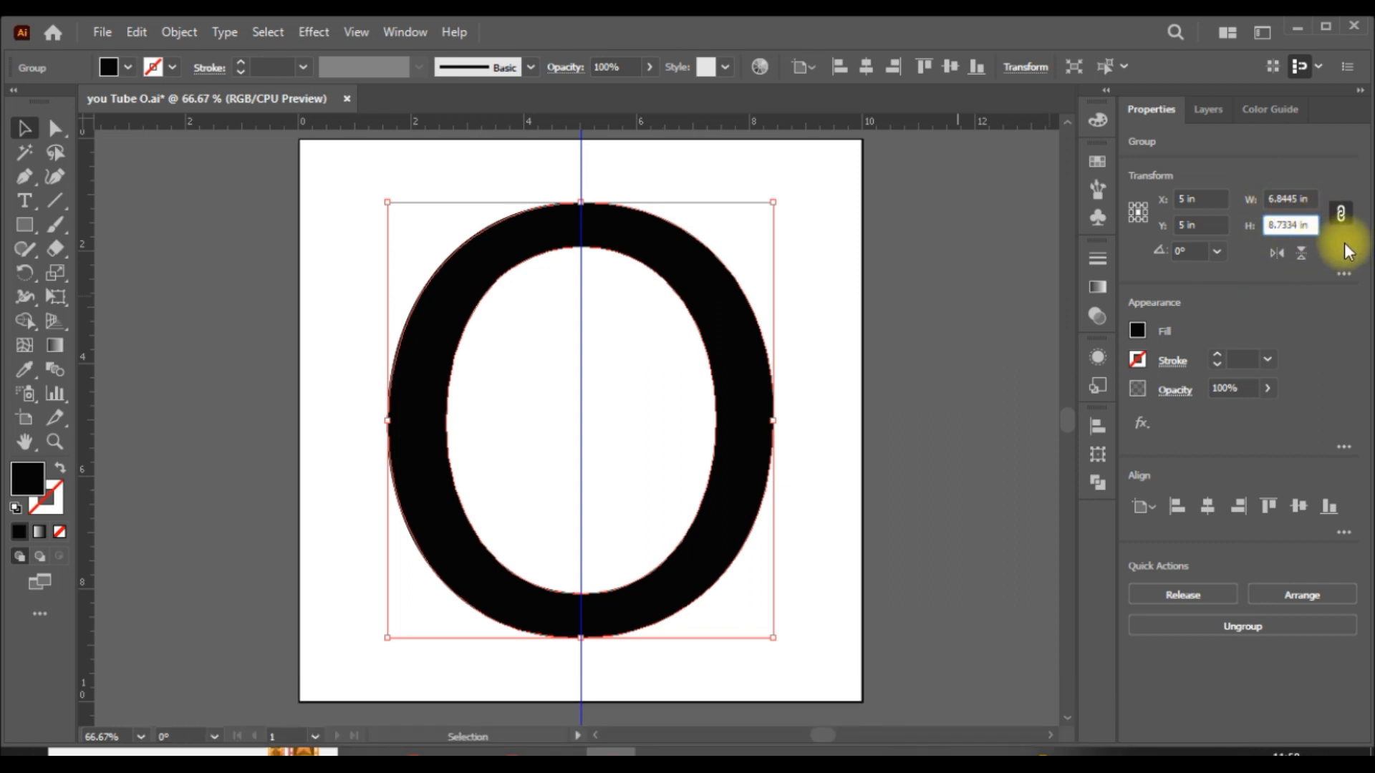
{"action": "key", "text": "Return"}
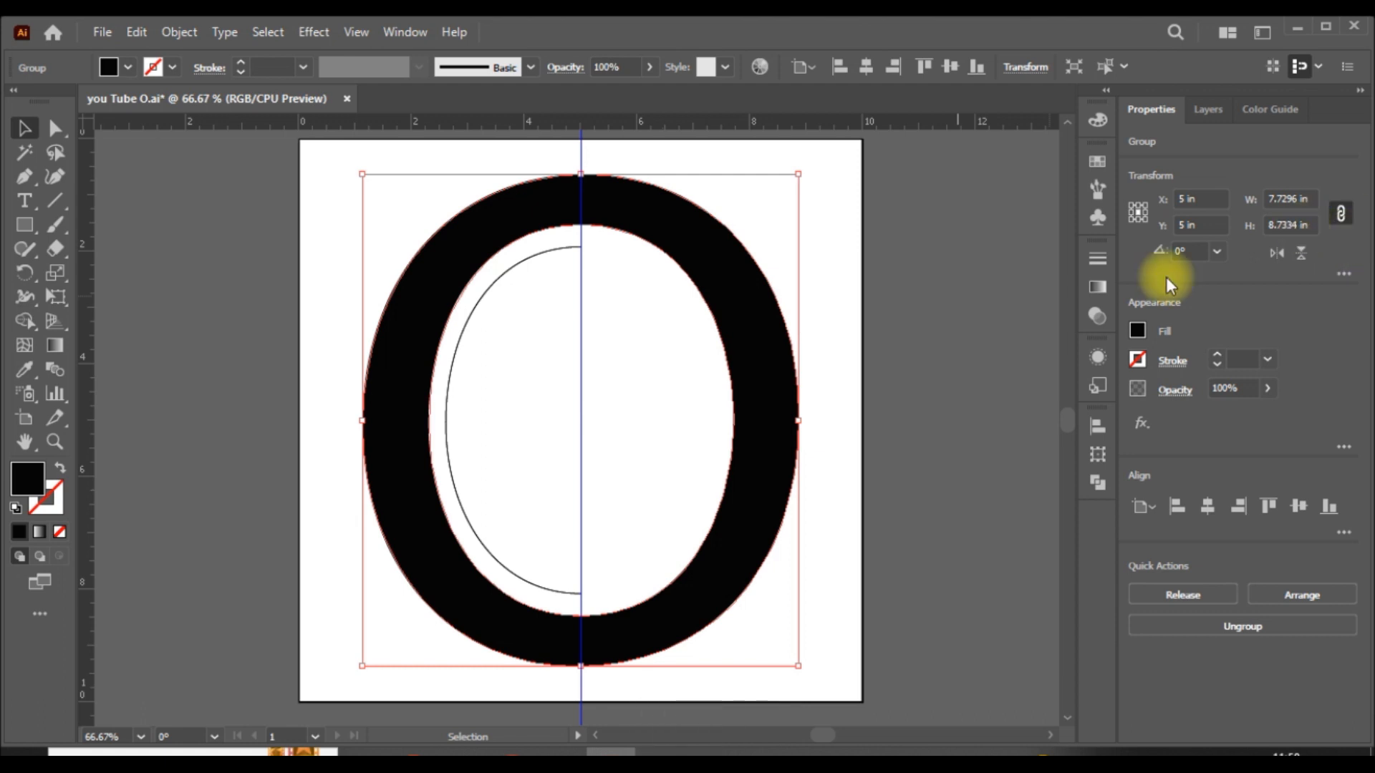
{"action": "left_click", "coordinate": [973, 401]}
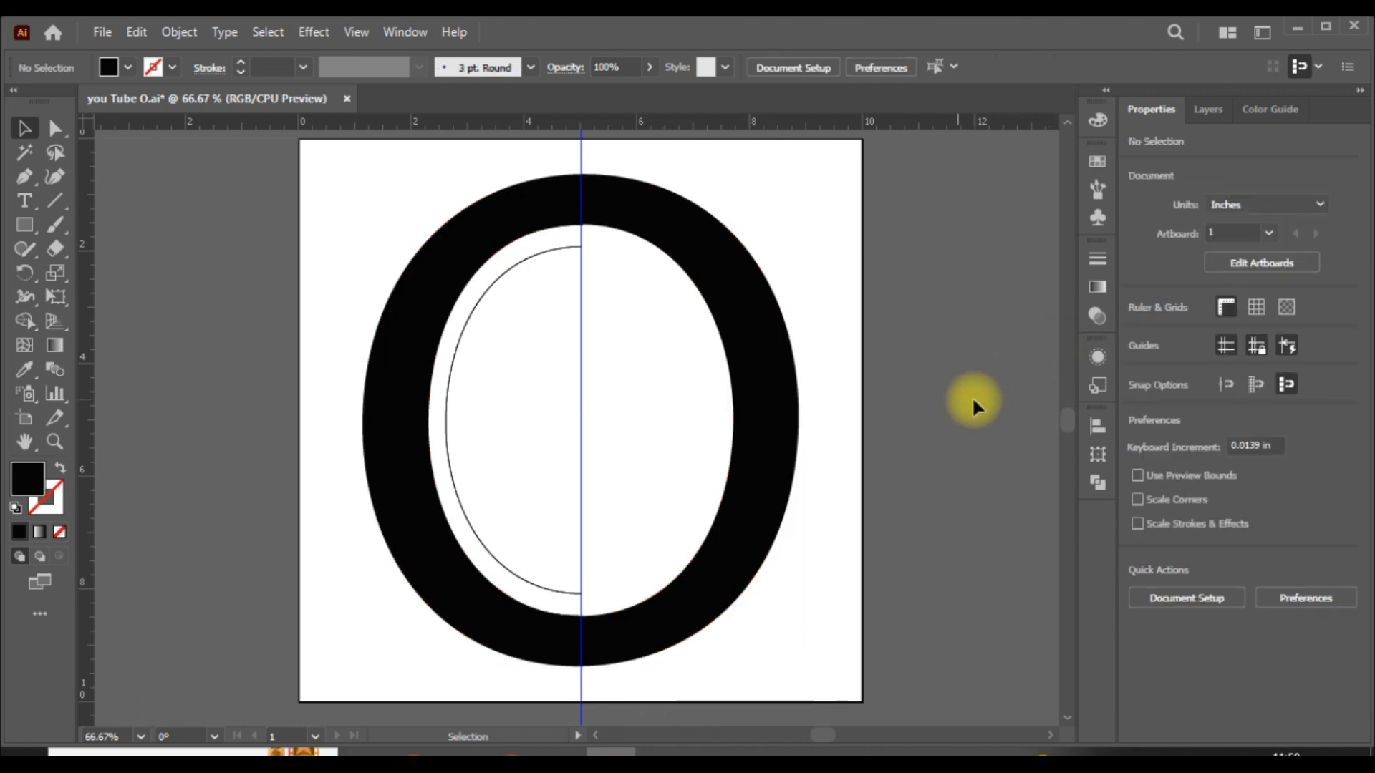
- Set the expanded O's fill to none and its stroke to black
{"action": "left_click", "coordinate": [792, 362]}
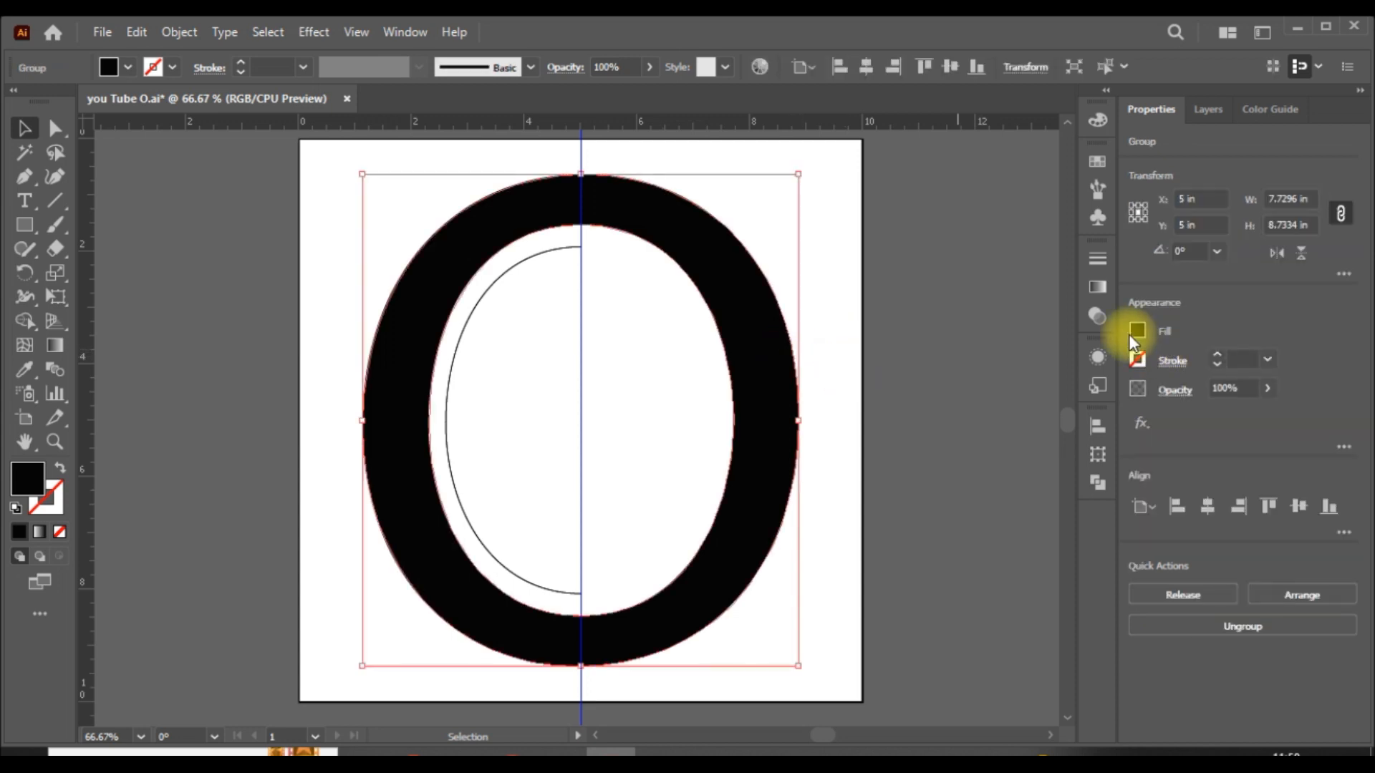
{"action": "left_click", "coordinate": [1138, 329]}
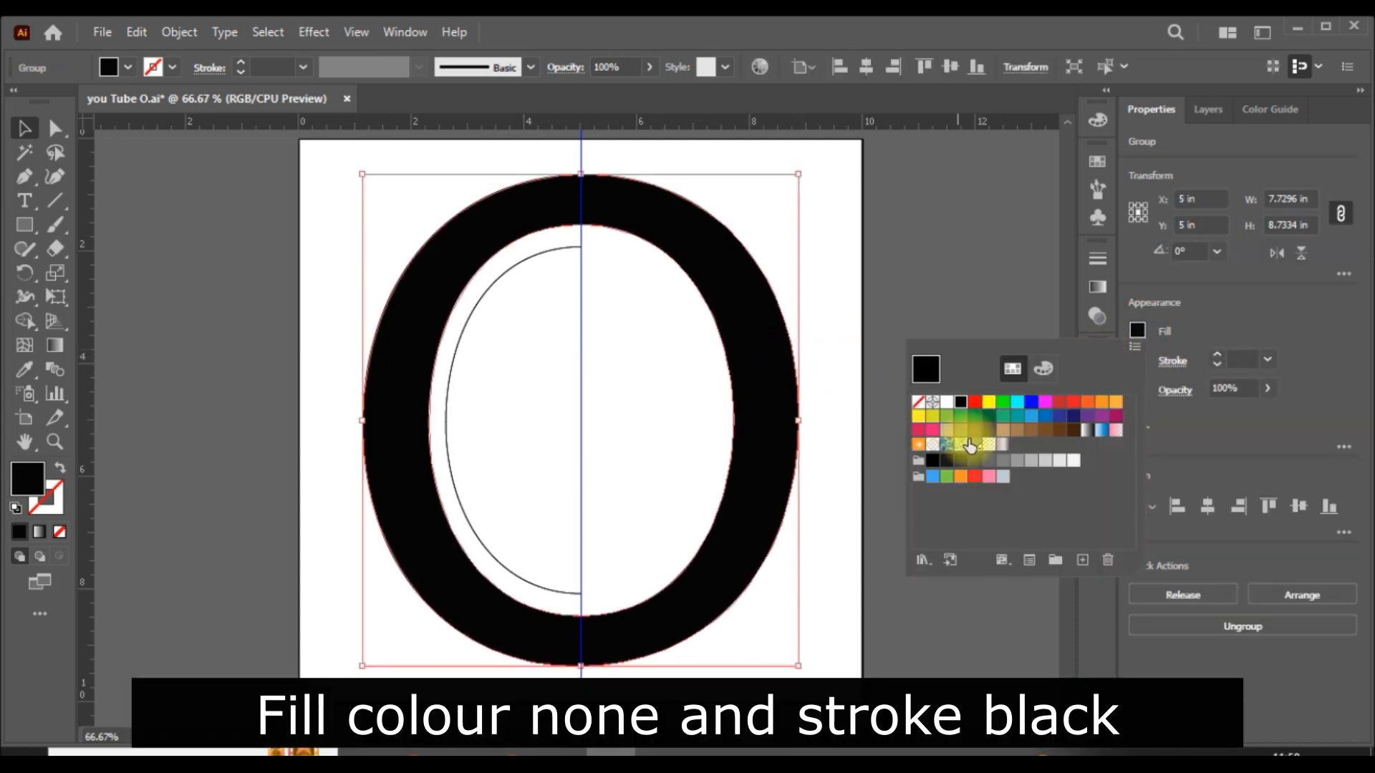
{"action": "left_click", "coordinate": [919, 403]}
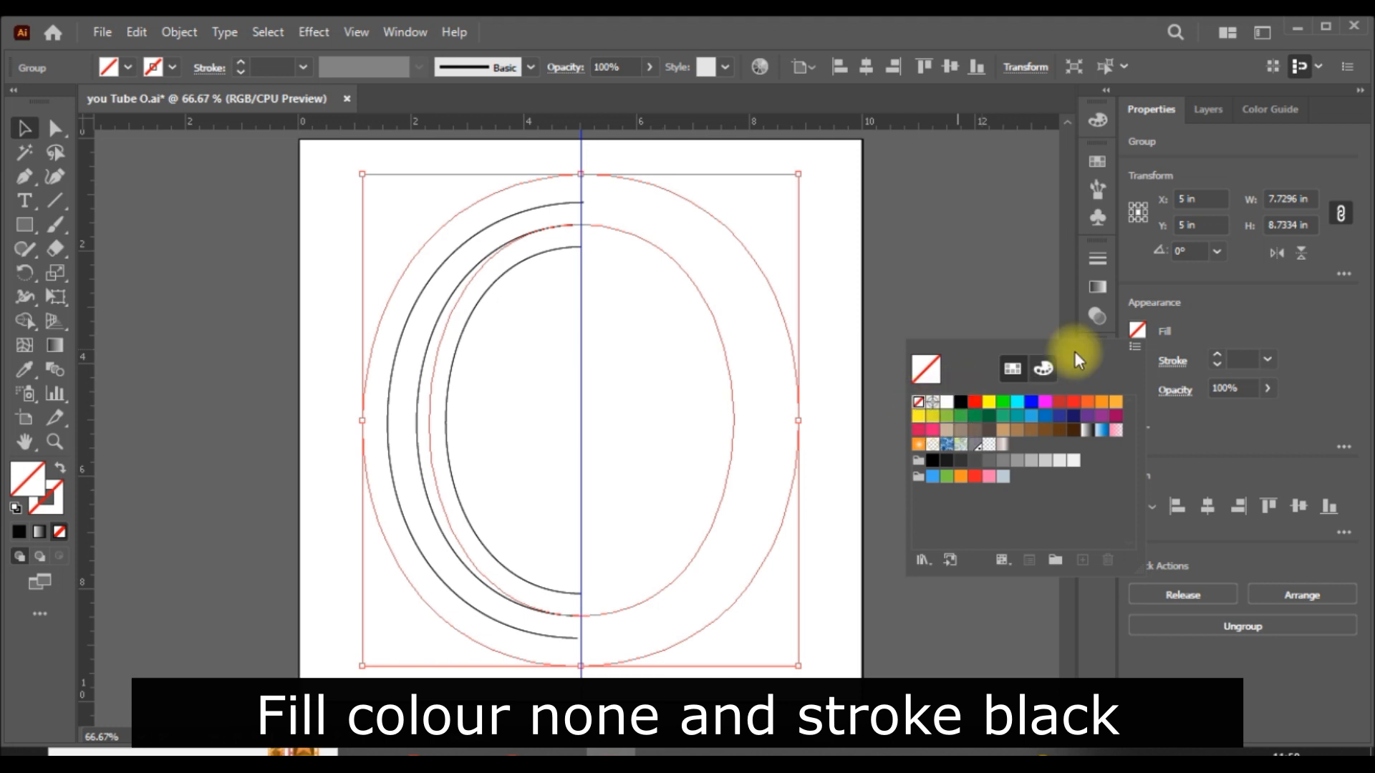
{"action": "left_click", "coordinate": [1250, 310]}
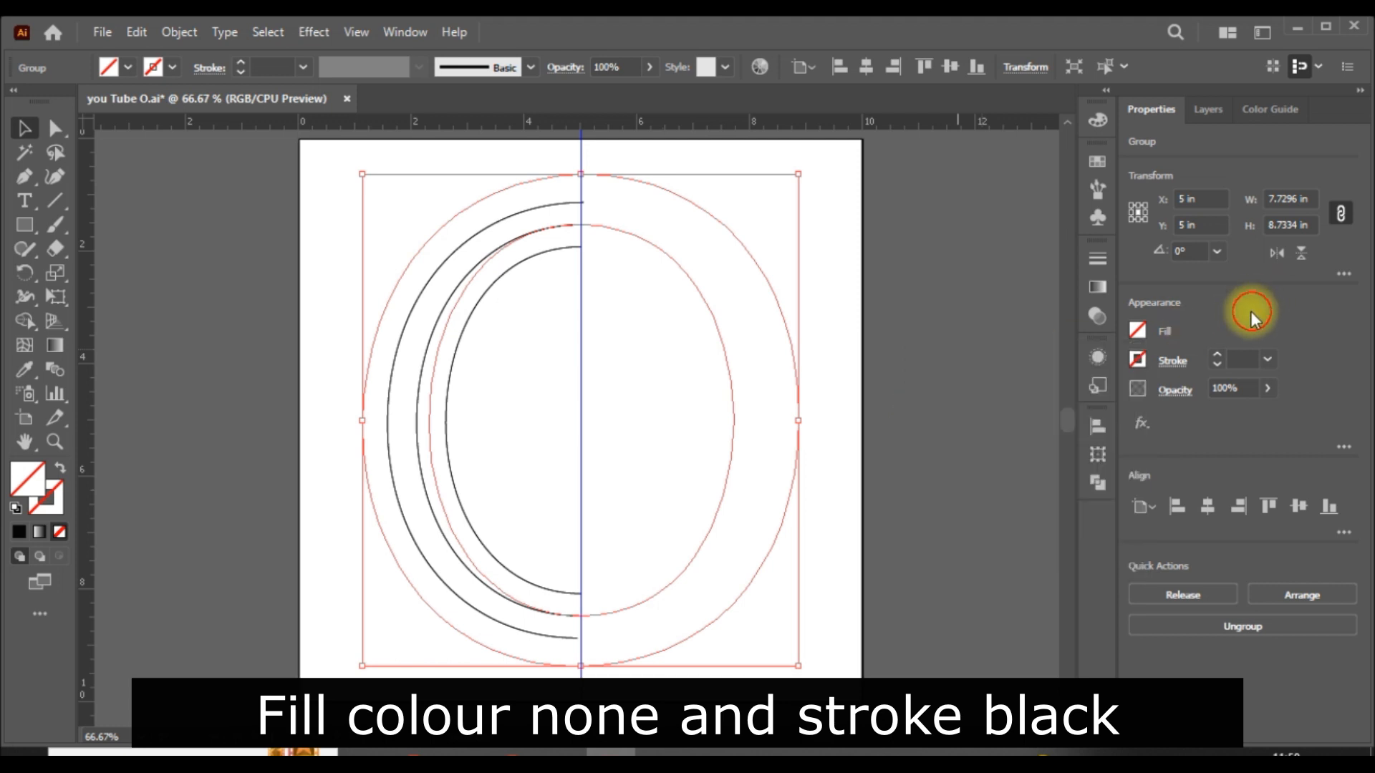
{"action": "left_click", "coordinate": [1143, 360]}
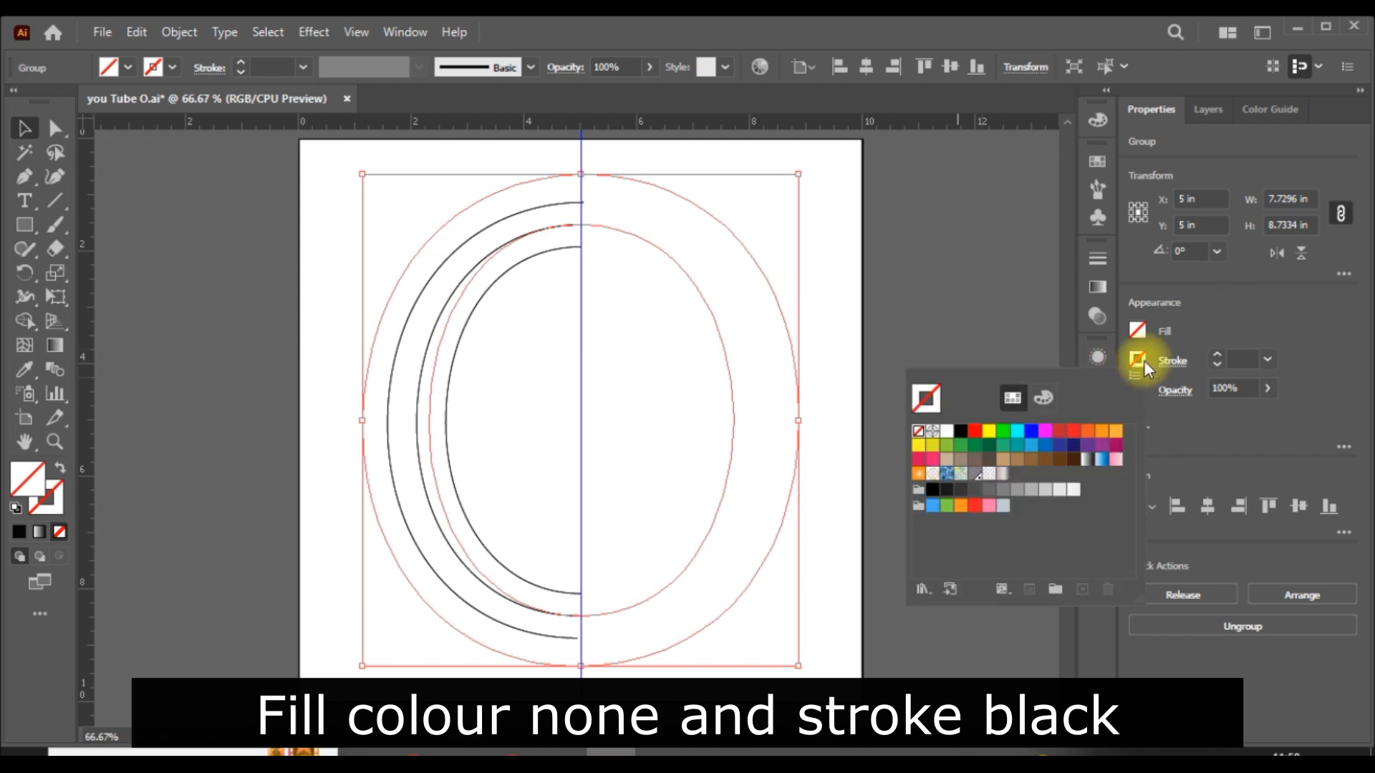
{"action": "left_click", "coordinate": [960, 432]}
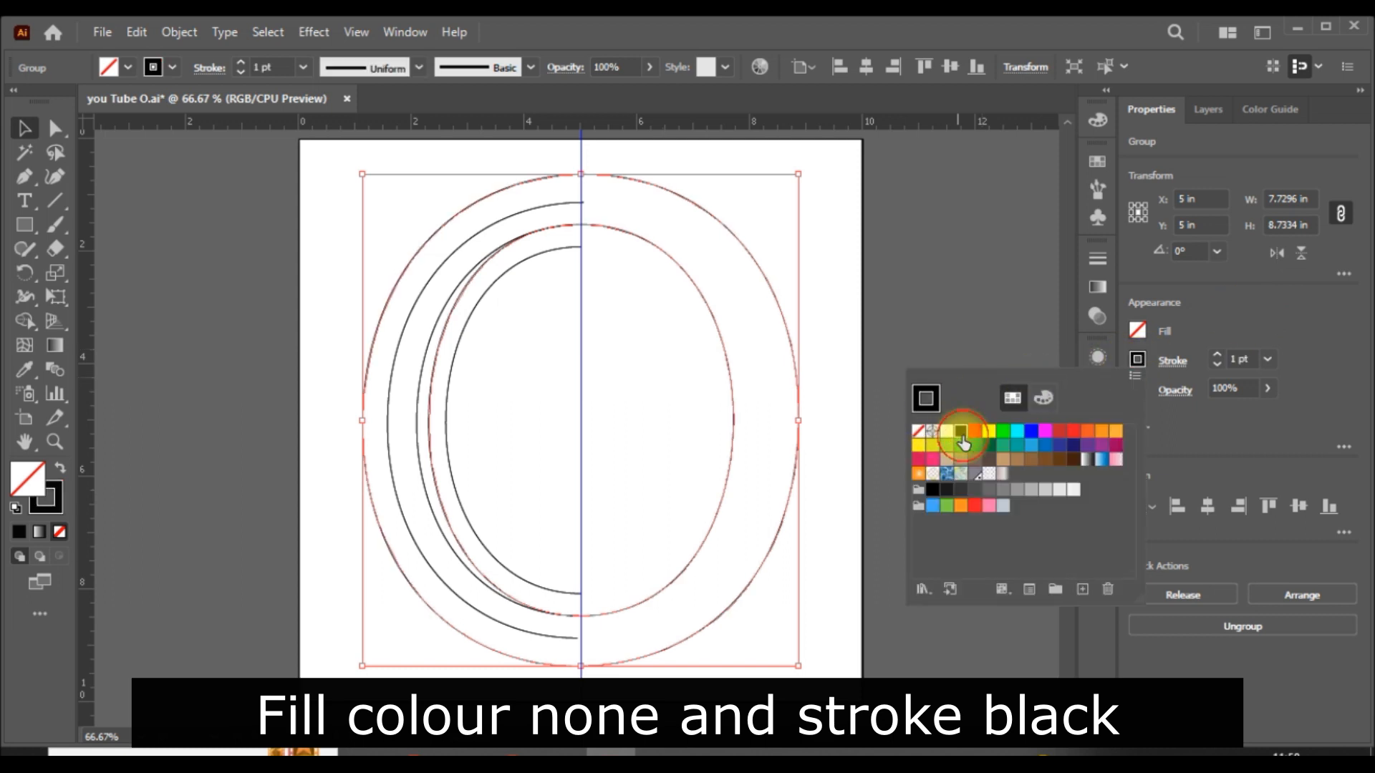
{"action": "left_click", "coordinate": [982, 319]}
{"action": "left_click", "coordinate": [981, 312]}
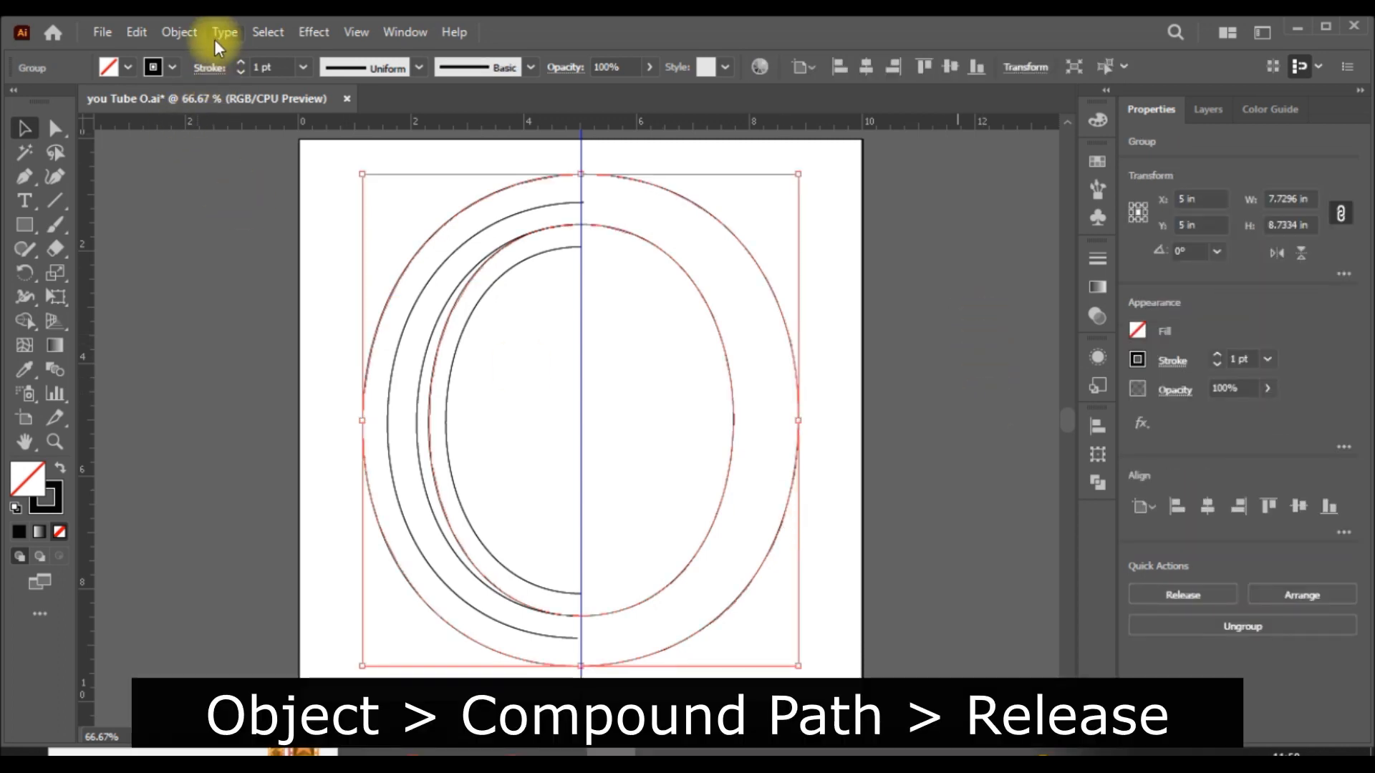
- Release the compound path of the expanded O and deselect it
{"action": "left_click", "coordinate": [179, 32]}
{"action": "mouse_move", "coordinate": [356, 676]}
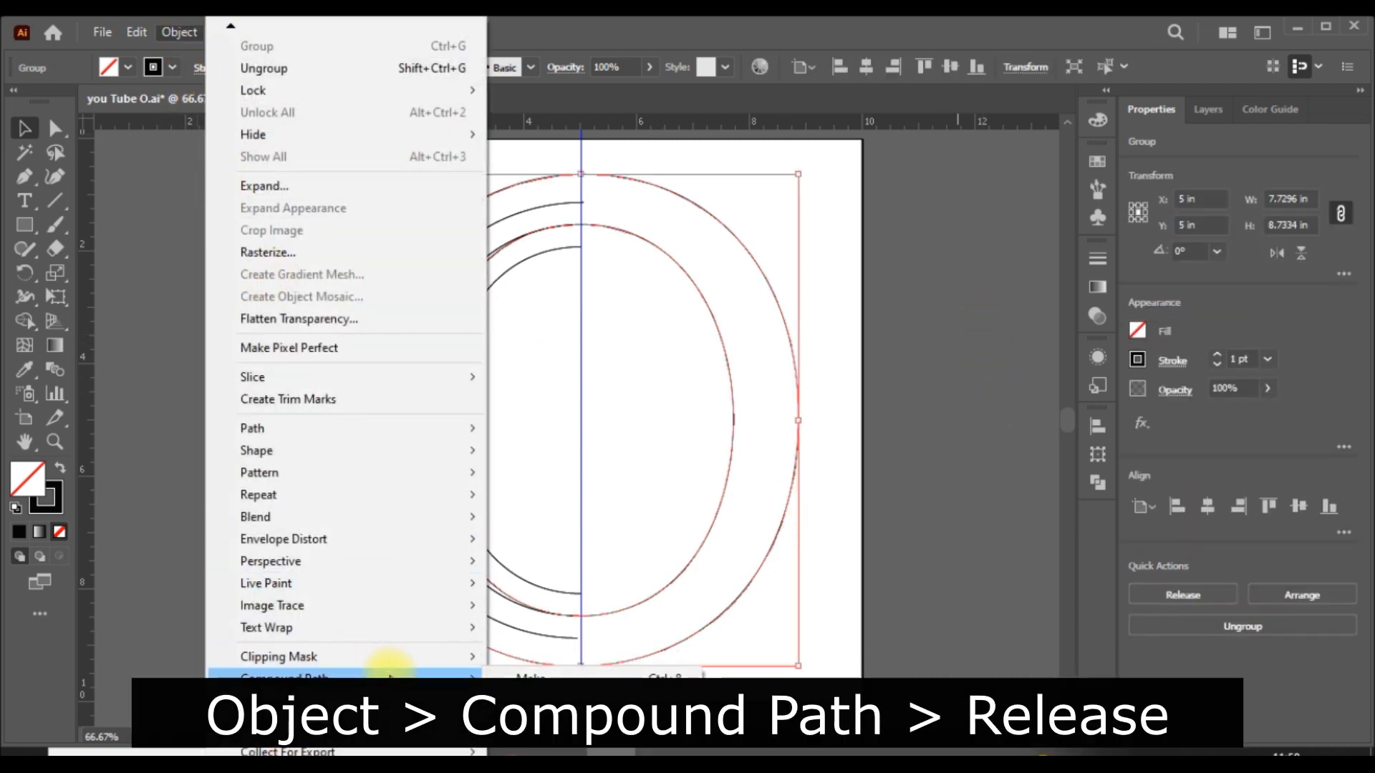
{"action": "left_click", "coordinate": [533, 678]}
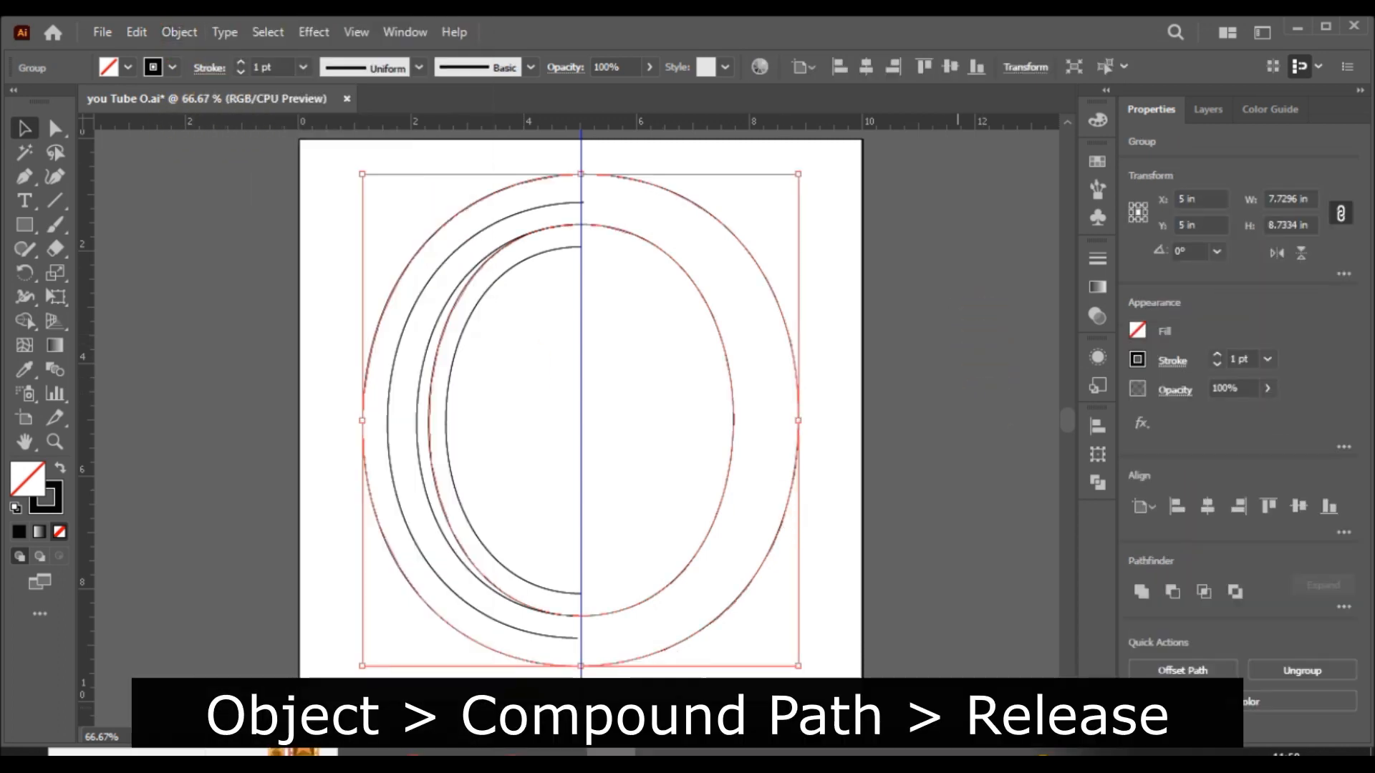
{"action": "left_click", "coordinate": [890, 469]}
- Ungroup all the curves on the artboard and deselect them
{"action": "left_click_drag", "start_coordinate": [875, 393], "coordinate": [229, 398]}
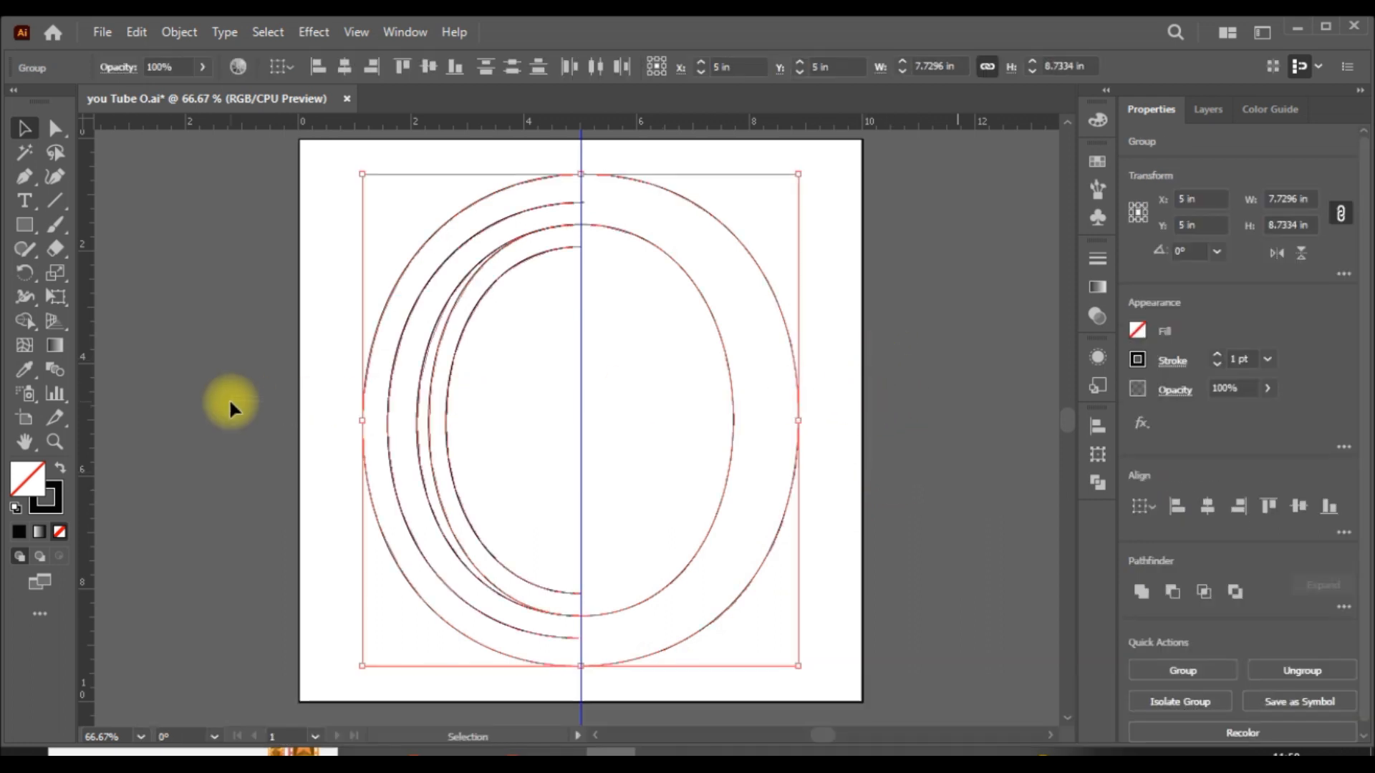
{"action": "right_click", "coordinate": [779, 305]}
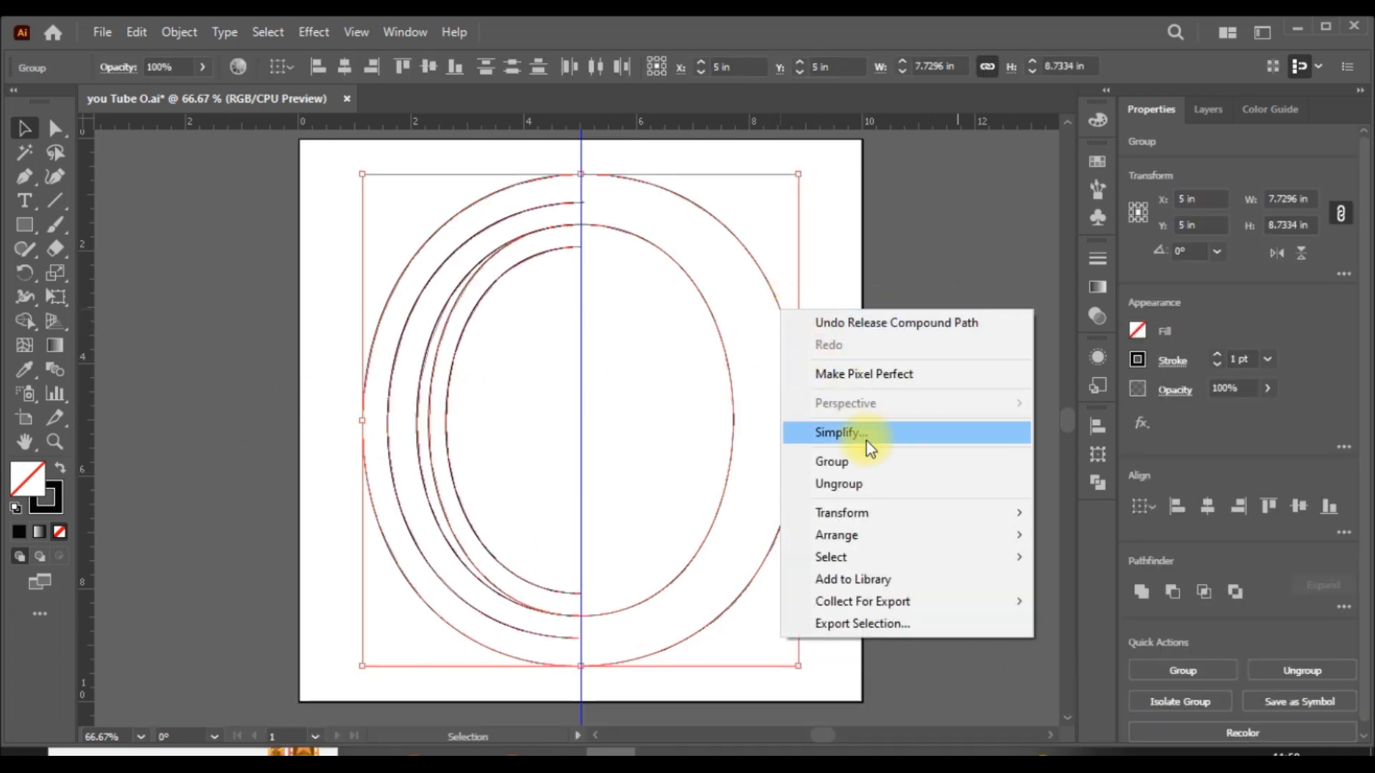
{"action": "left_click", "coordinate": [874, 488]}
{"action": "left_click", "coordinate": [904, 463]}
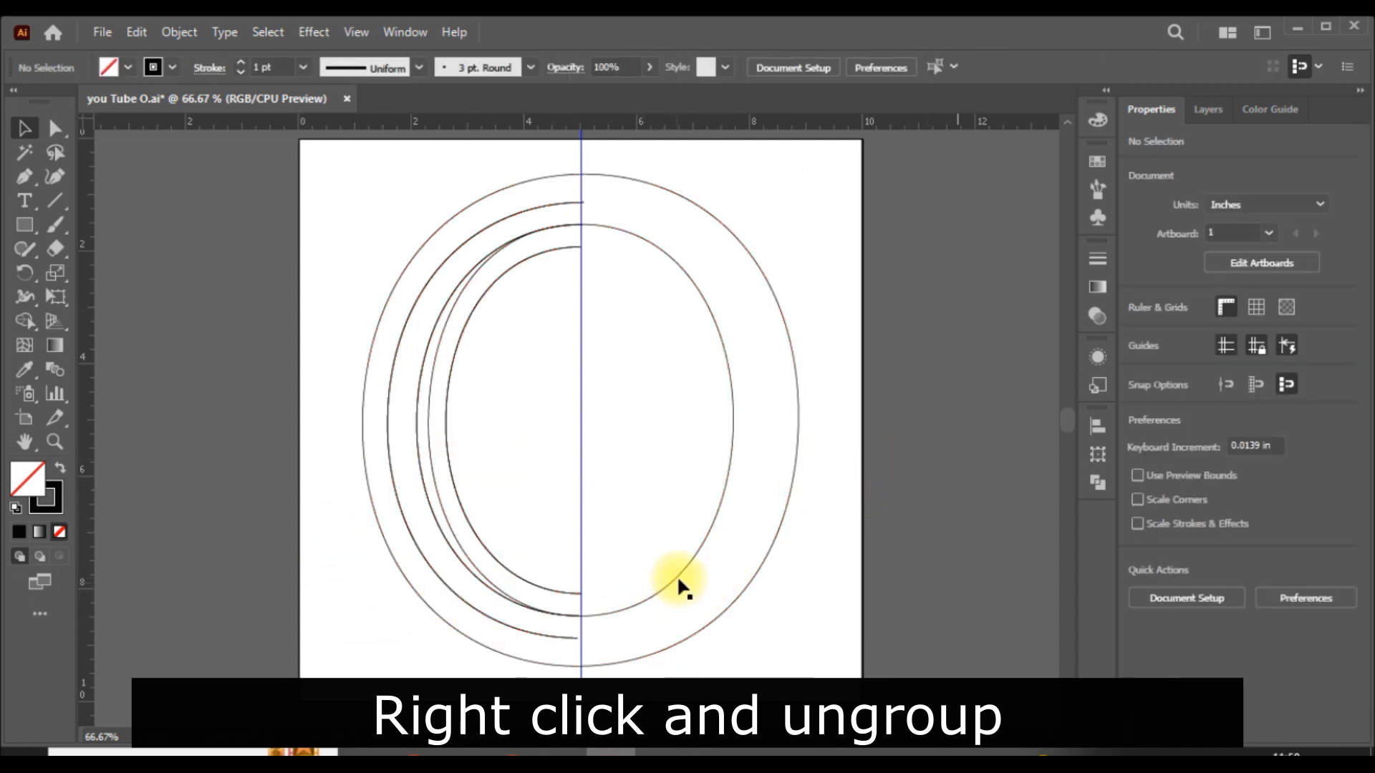
- Delete the expanded O's inner oval and the rightmost anchor point of its outer oval, leaving only the left half
{"action": "left_click", "coordinate": [722, 488]}
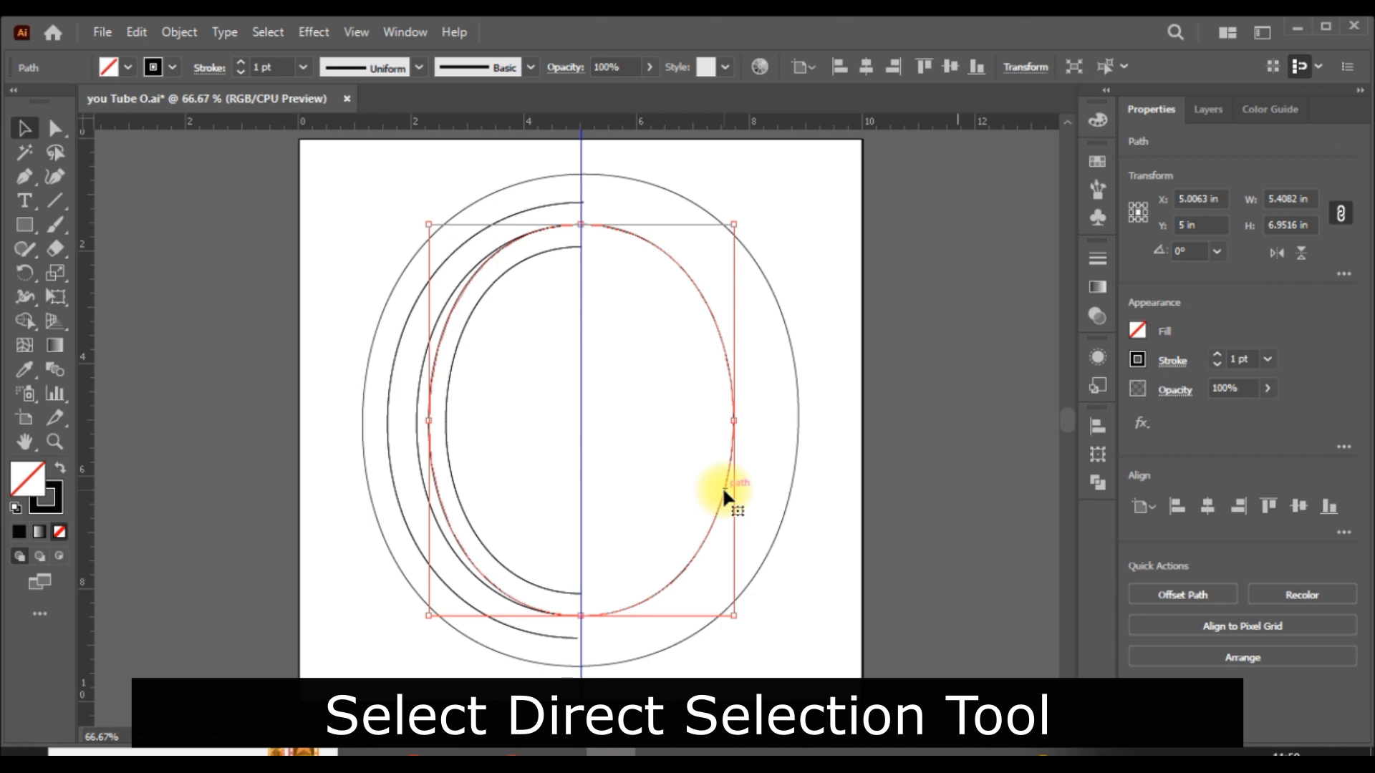
{"action": "key", "text": "Delete"}
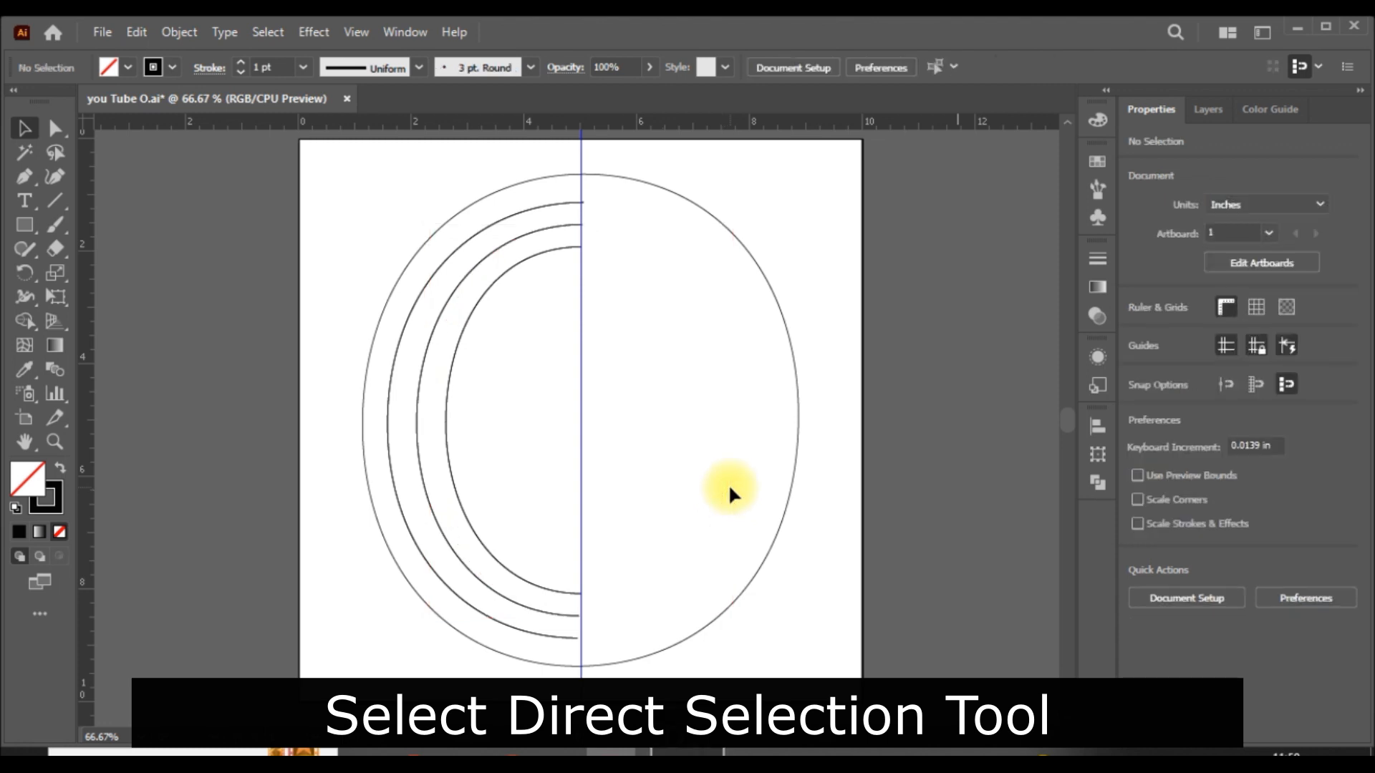
{"action": "left_click", "coordinate": [798, 421]}
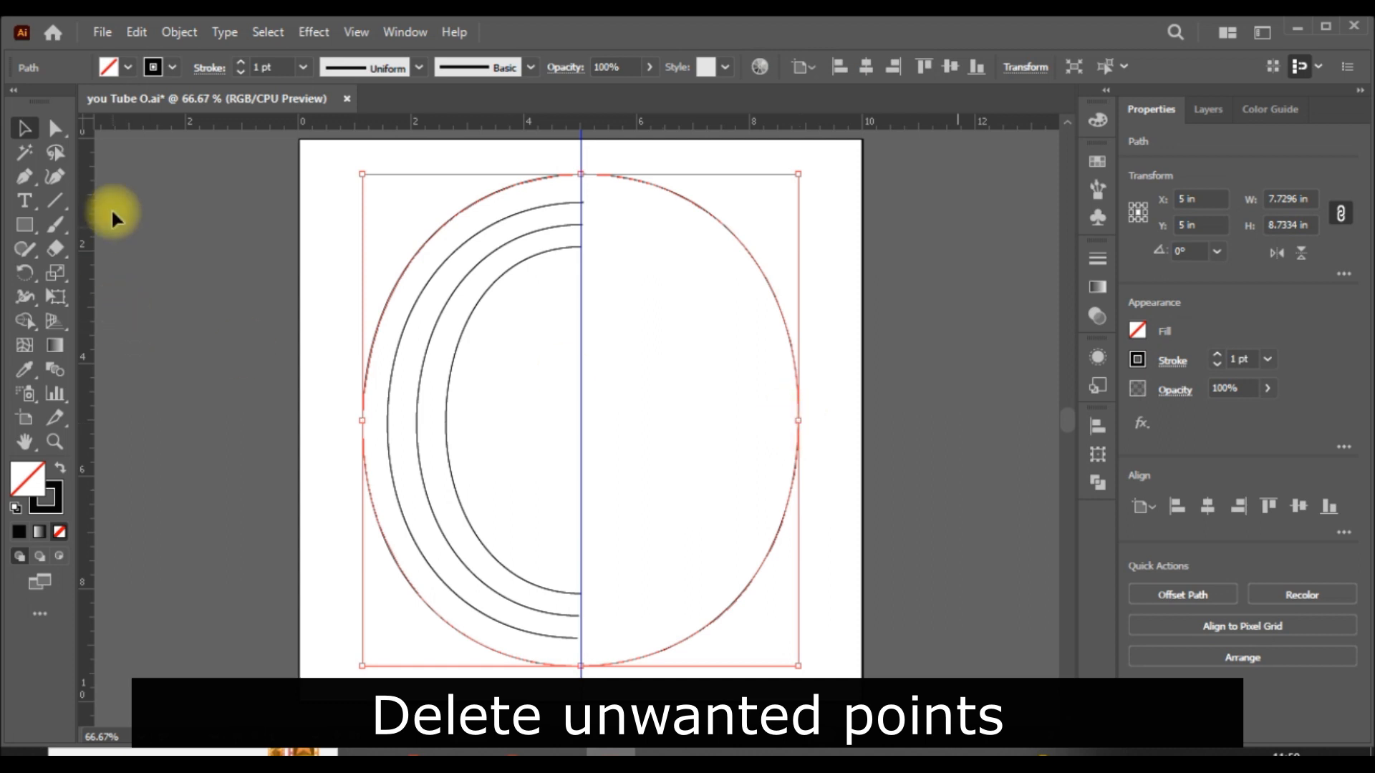
{"action": "left_click", "coordinate": [56, 128]}
{"action": "left_click", "coordinate": [888, 435]}
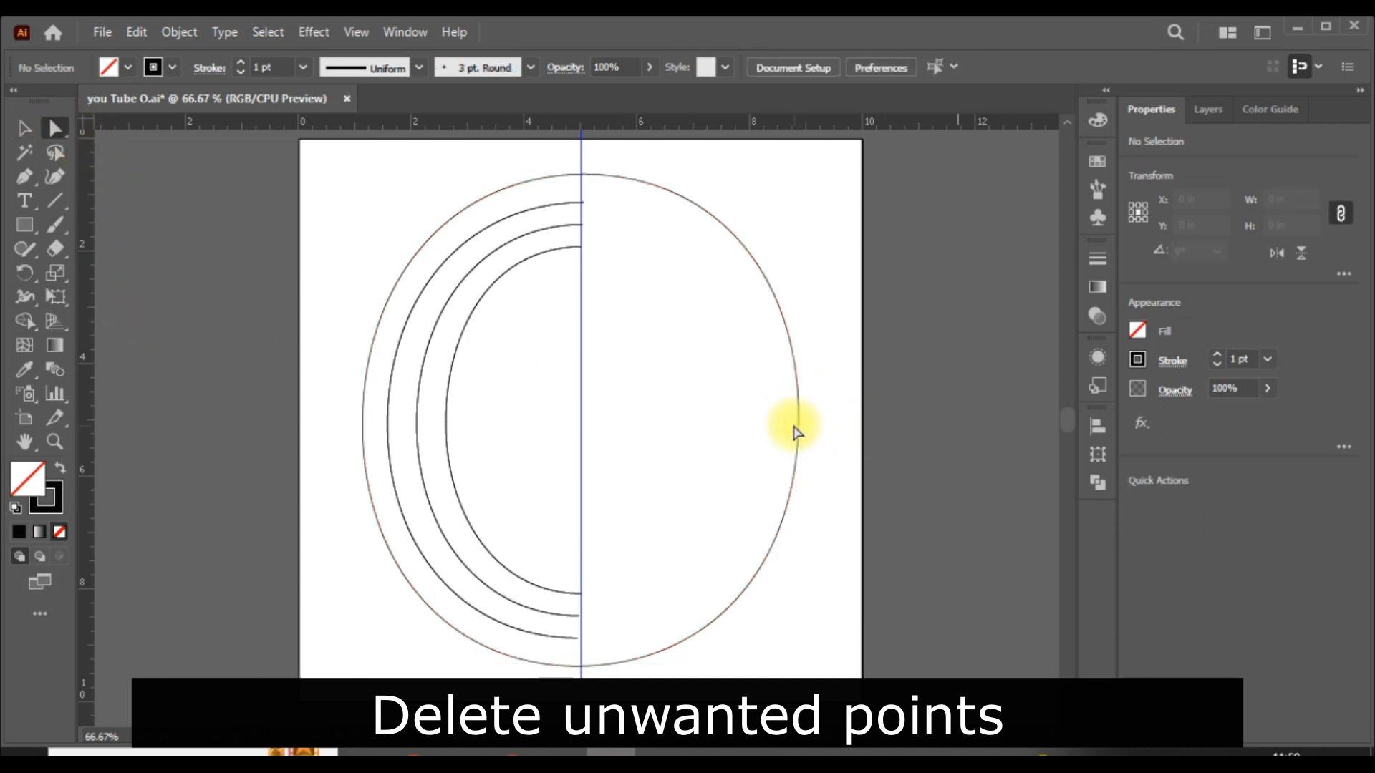
{"action": "left_click", "coordinate": [798, 417]}
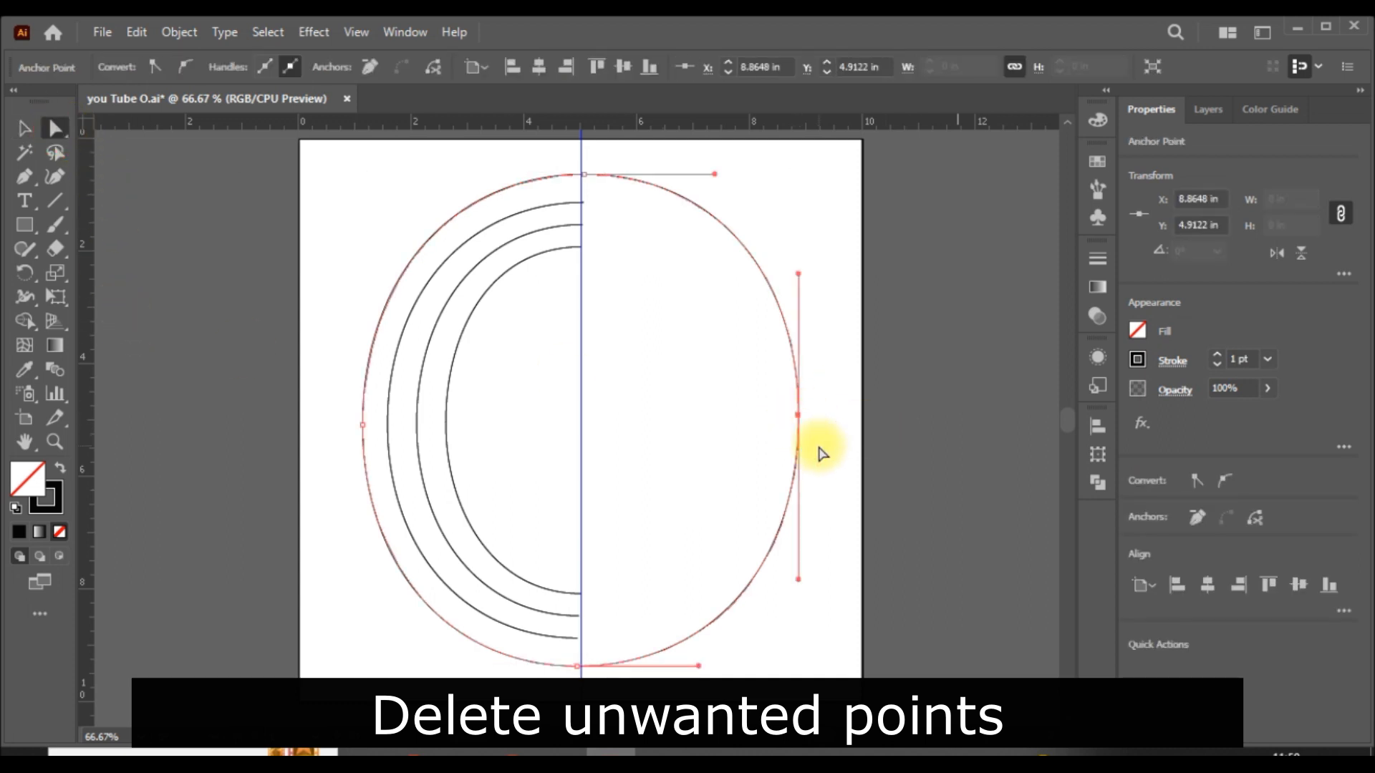
{"action": "key", "text": "Delete"}
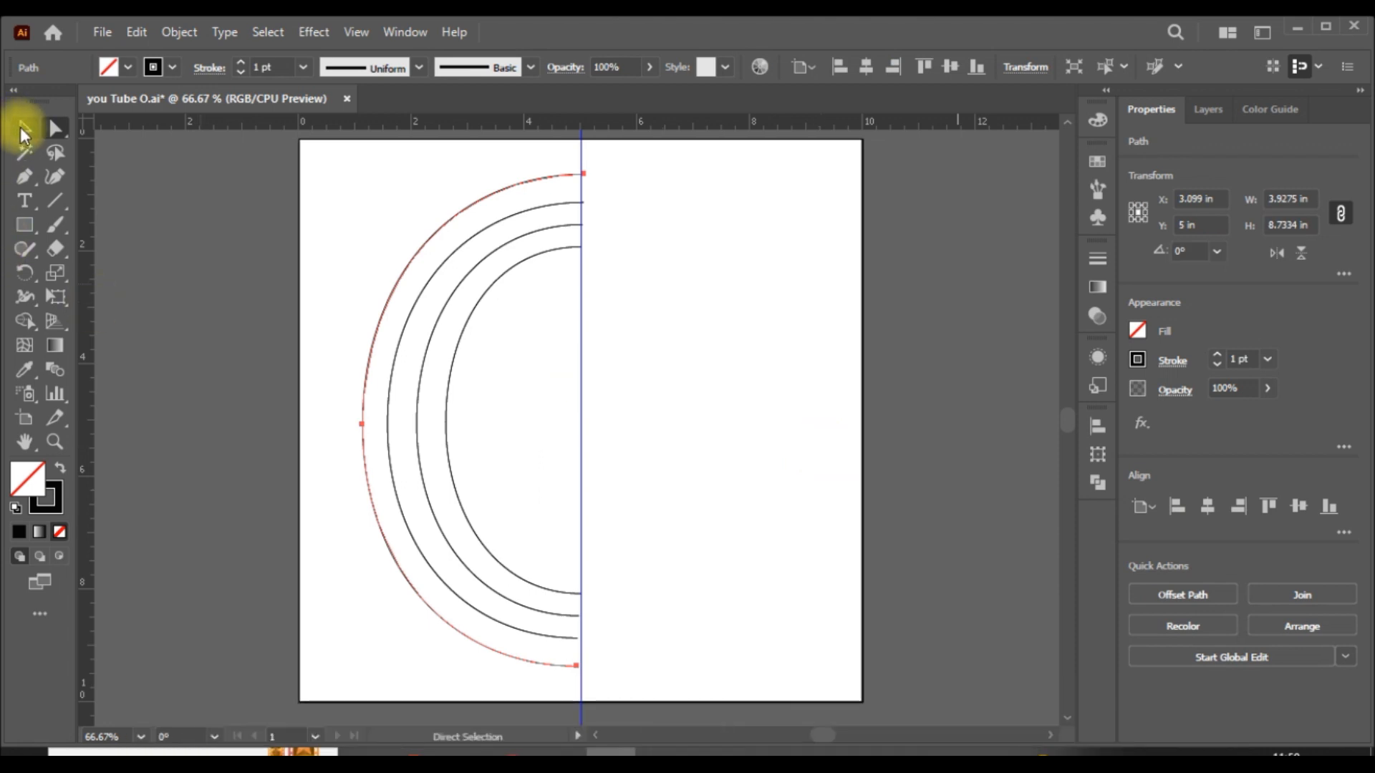
{"action": "left_click", "coordinate": [24, 130]}
{"action": "left_click", "coordinate": [902, 453]}
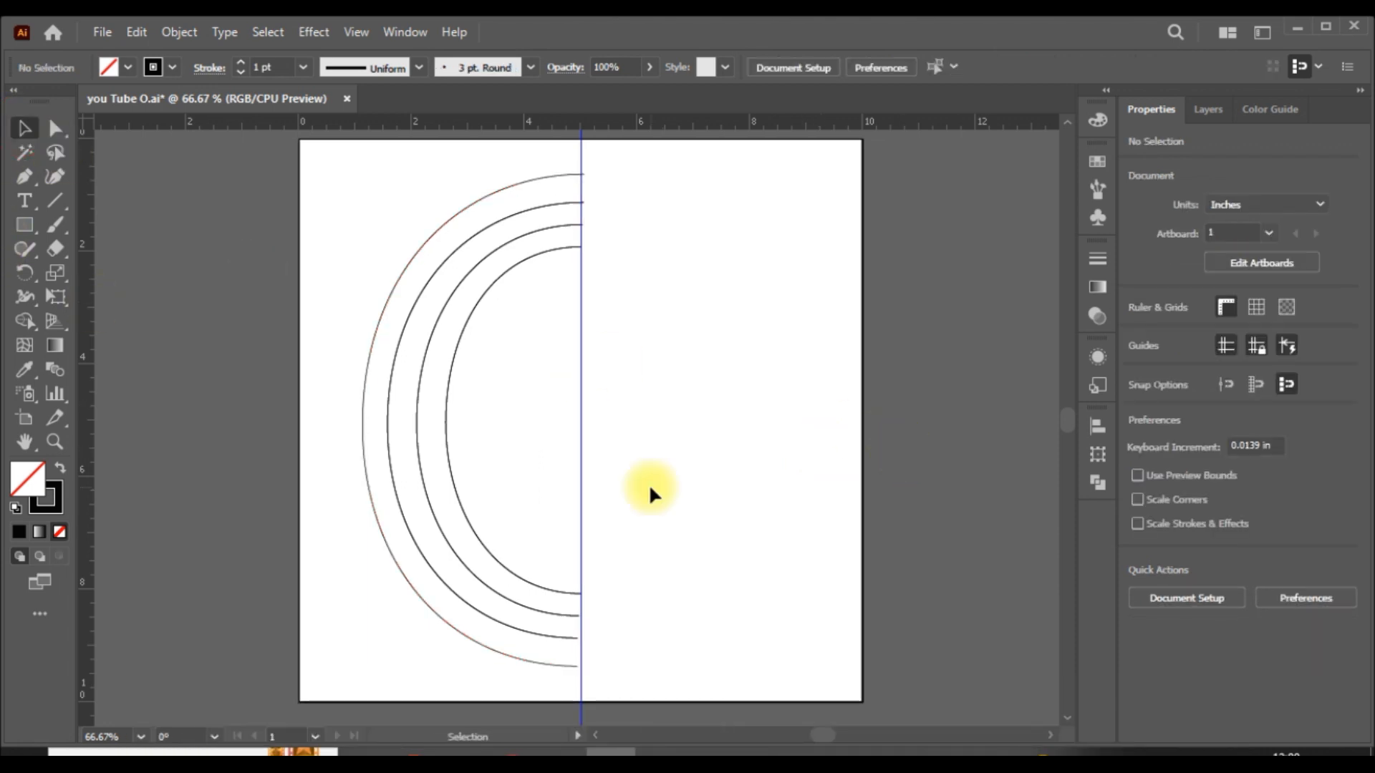
- Draw a vertical line with the Pen tool along the center guide from the artboard's top edge to its bottom edge, and deselect it
{"action": "left_click", "coordinate": [24, 176]}
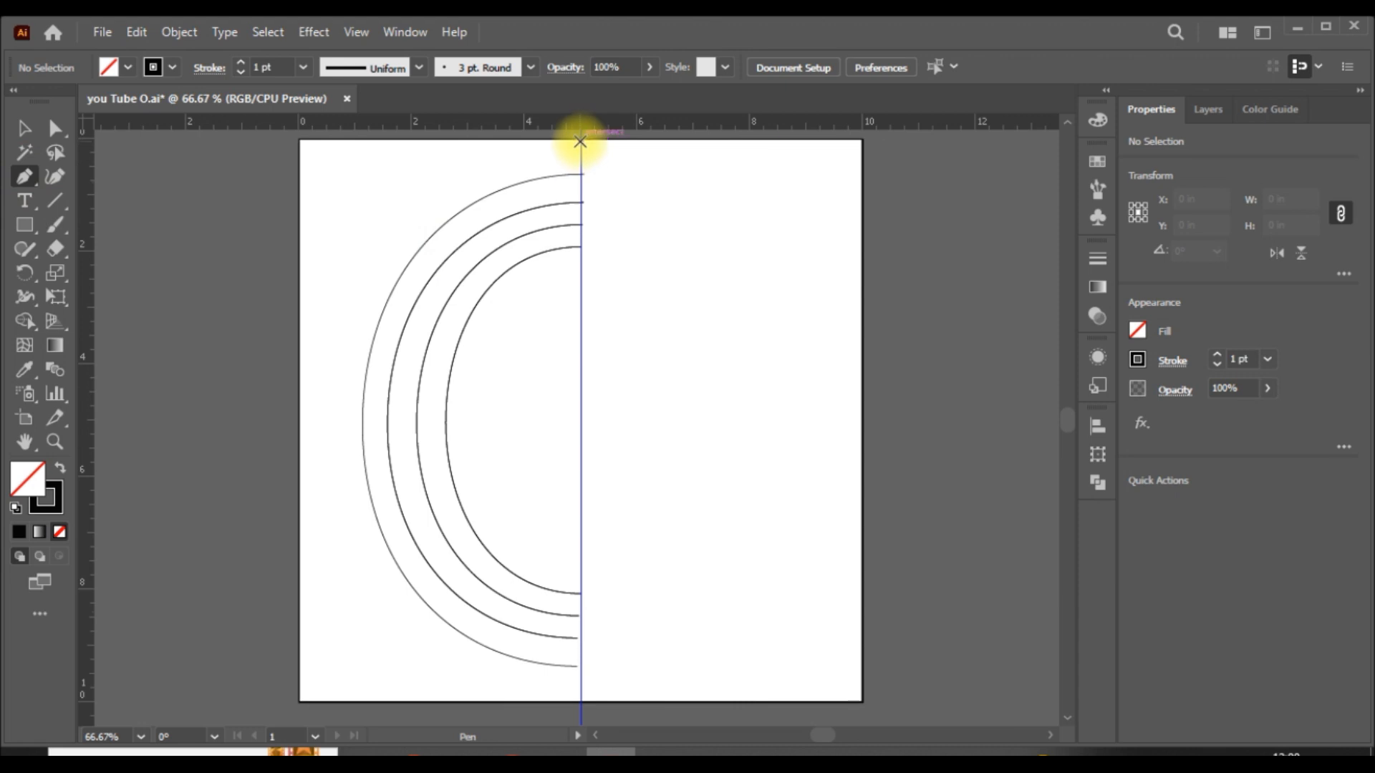
{"action": "left_click", "coordinate": [582, 139]}
{"action": "left_click", "coordinate": [577, 727]}
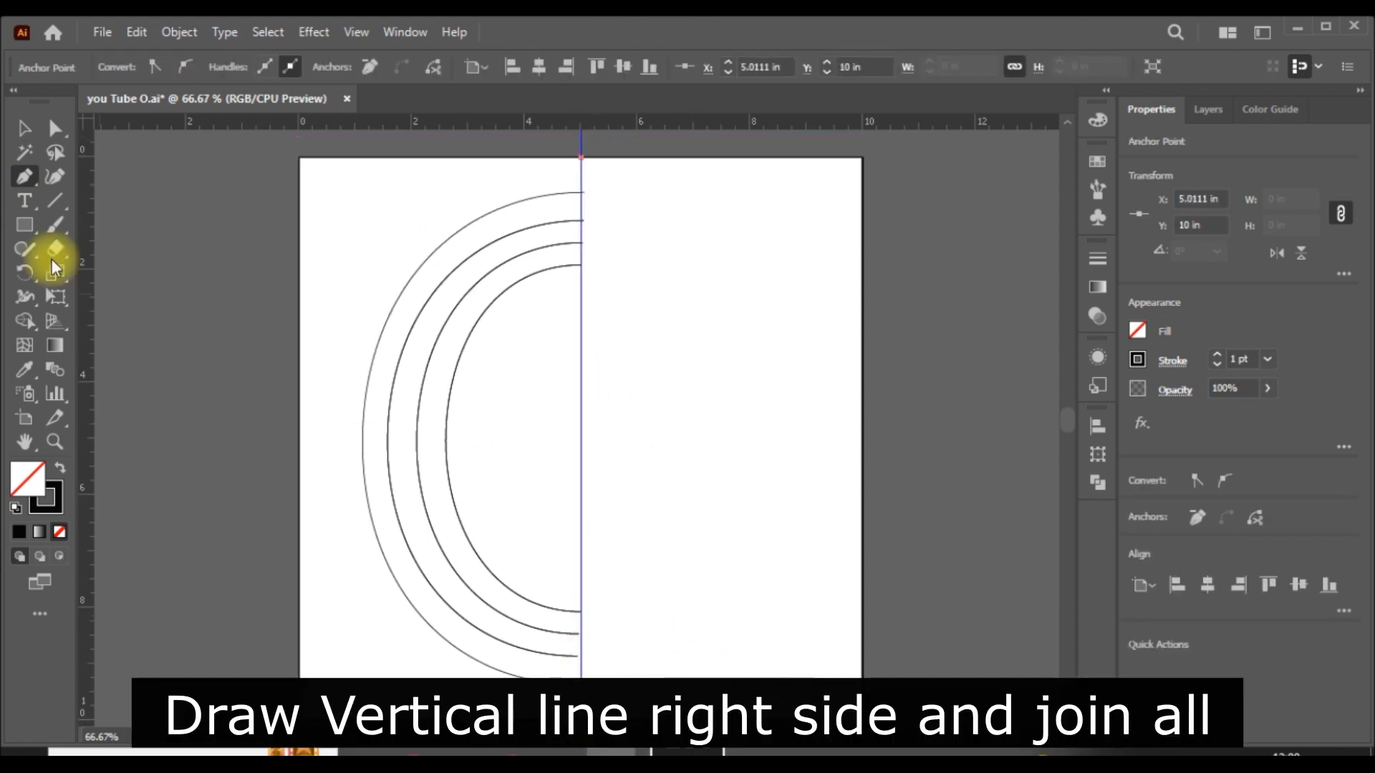
{"action": "left_click", "coordinate": [24, 128]}
{"action": "left_click", "coordinate": [696, 428]}
- Select all the paths and connect the upper ends of the half ovals to the vertical line with the Join tool
{"action": "key", "text": "ctrl+plus"}
{"action": "key", "text": "ctrl+plus"}
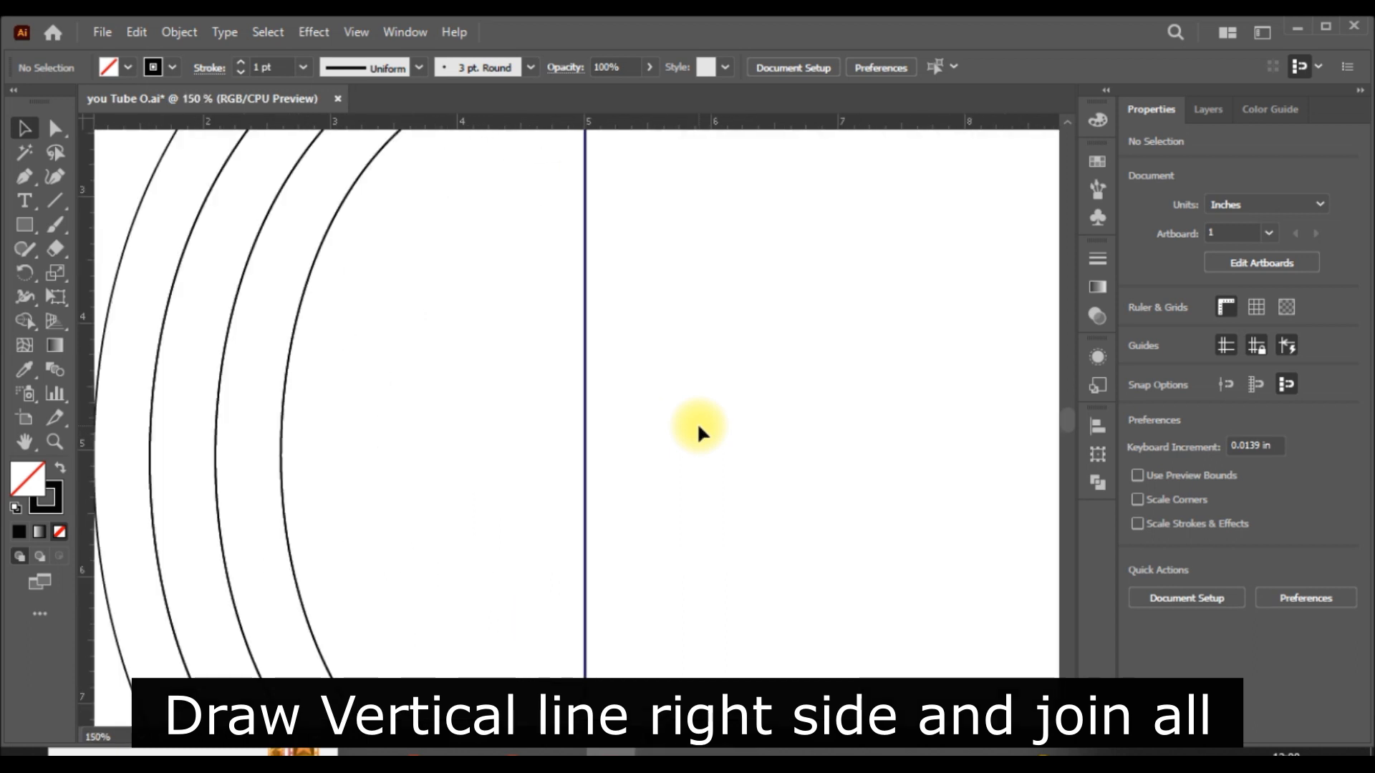
{"action": "key", "text": "ctrl+plus"}
{"action": "key", "text": "ctrl+a"}
{"action": "left_click_drag", "start_coordinate": [24, 248], "coordinate": [118, 345]}
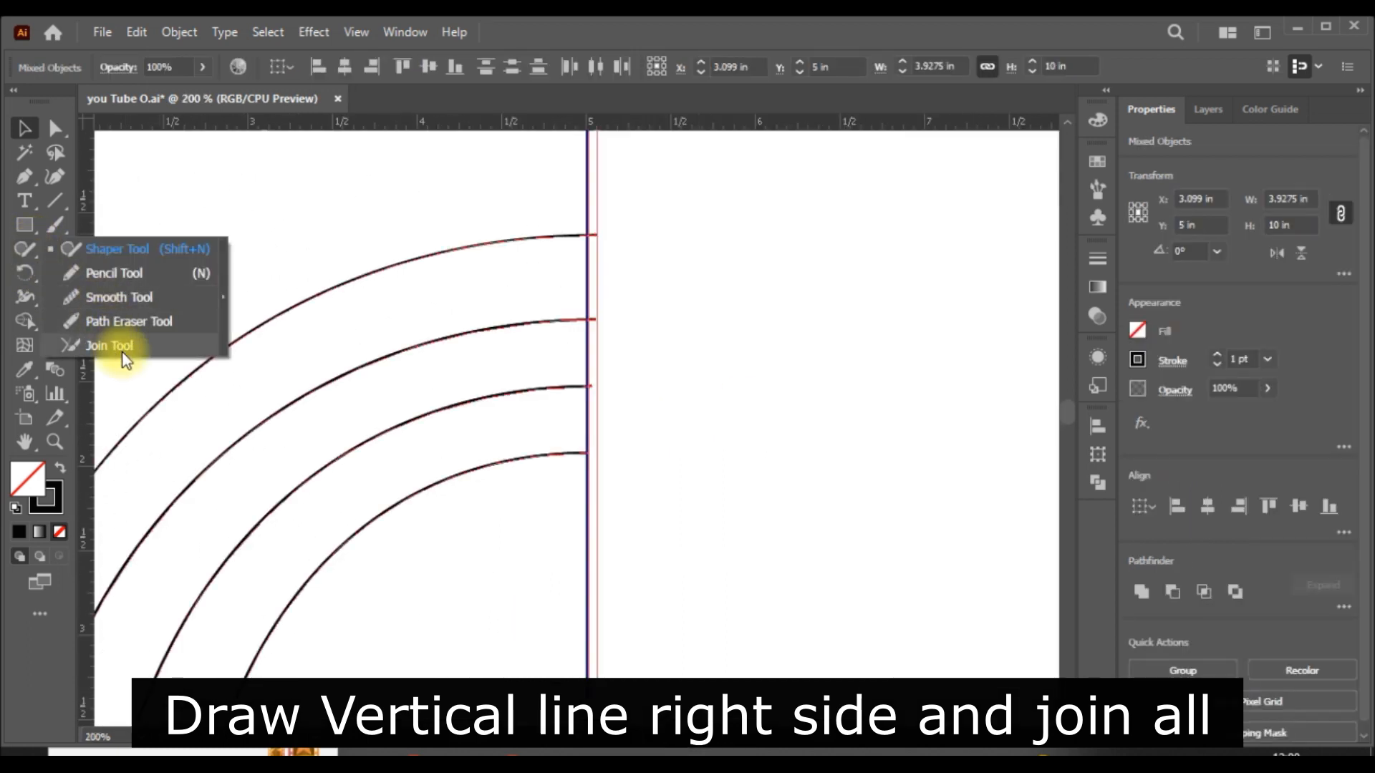
{"action": "mouse_move", "coordinate": [589, 224]}
{"action": "left_mouse_down"}
{"action": "mouse_move", "coordinate": [577, 221]}
{"action": "mouse_move", "coordinate": [611, 218]}
{"action": "left_mouse_up"}
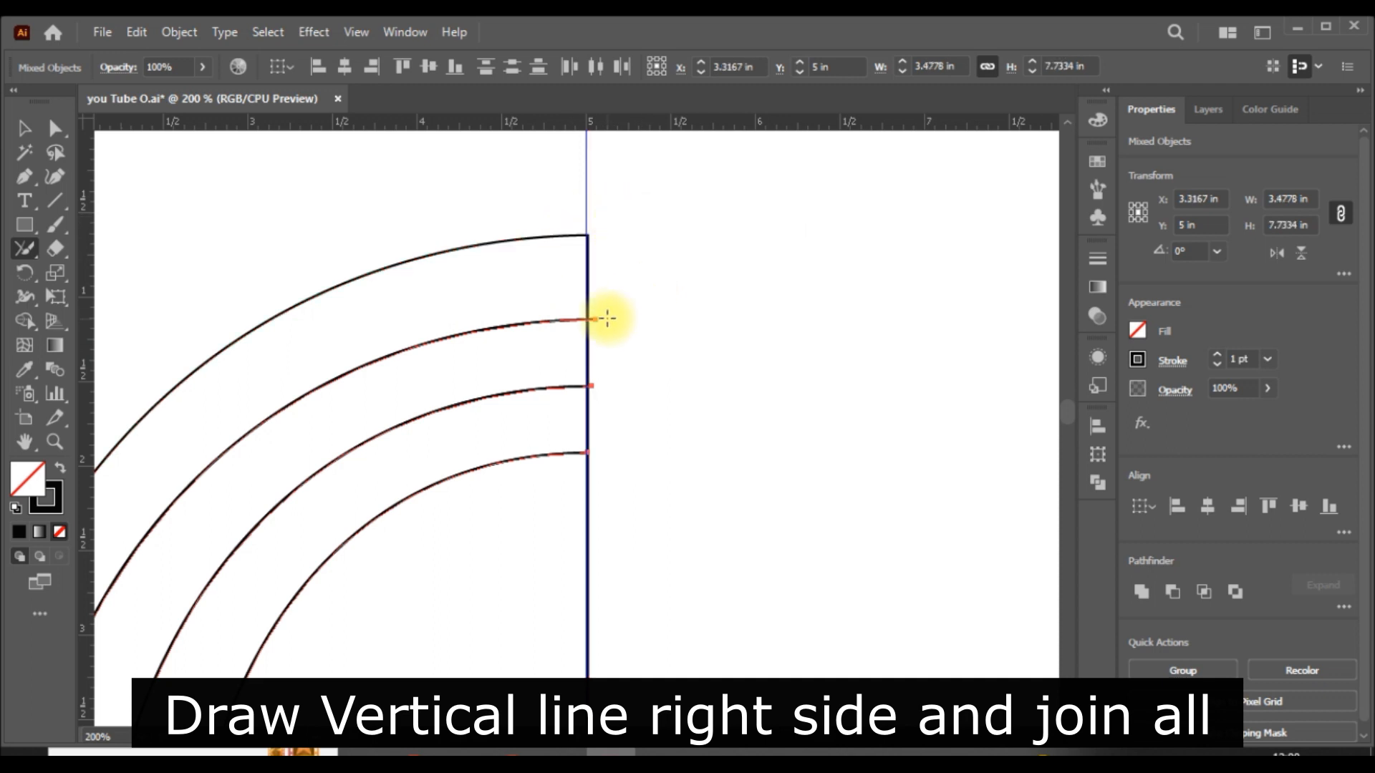
{"action": "mouse_move", "coordinate": [612, 328]}
{"action": "left_mouse_down"}
{"action": "mouse_move", "coordinate": [564, 396]}
{"action": "mouse_move", "coordinate": [608, 373]}
{"action": "left_mouse_up"}
{"action": "left_click_drag", "start_coordinate": [616, 439], "coordinate": [644, 430]}
{"action": "mouse_move", "coordinate": [604, 387]}
{"action": "left_mouse_down"}
{"action": "mouse_move", "coordinate": [583, 371]}
{"action": "mouse_move", "coordinate": [608, 377]}
{"action": "left_mouse_up"}
{"action": "mouse_move", "coordinate": [606, 305]}
{"action": "left_mouse_down"}
{"action": "mouse_move", "coordinate": [579, 326]}
{"action": "mouse_move", "coordinate": [605, 327]}
{"action": "mouse_move", "coordinate": [639, 410]}
{"action": "mouse_move", "coordinate": [616, 501]}
{"action": "mouse_move", "coordinate": [582, 355]}
{"action": "left_mouse_up"}
- Join the lower end of the outermost half oval to the vertical line, undoing the stray join on the next curve
{"action": "scroll", "coordinate": [637, 412], "scroll_direction": "down", "scroll_amount": 3}
{"action": "scroll", "coordinate": [637, 412], "scroll_direction": "down", "scroll_amount": 10}
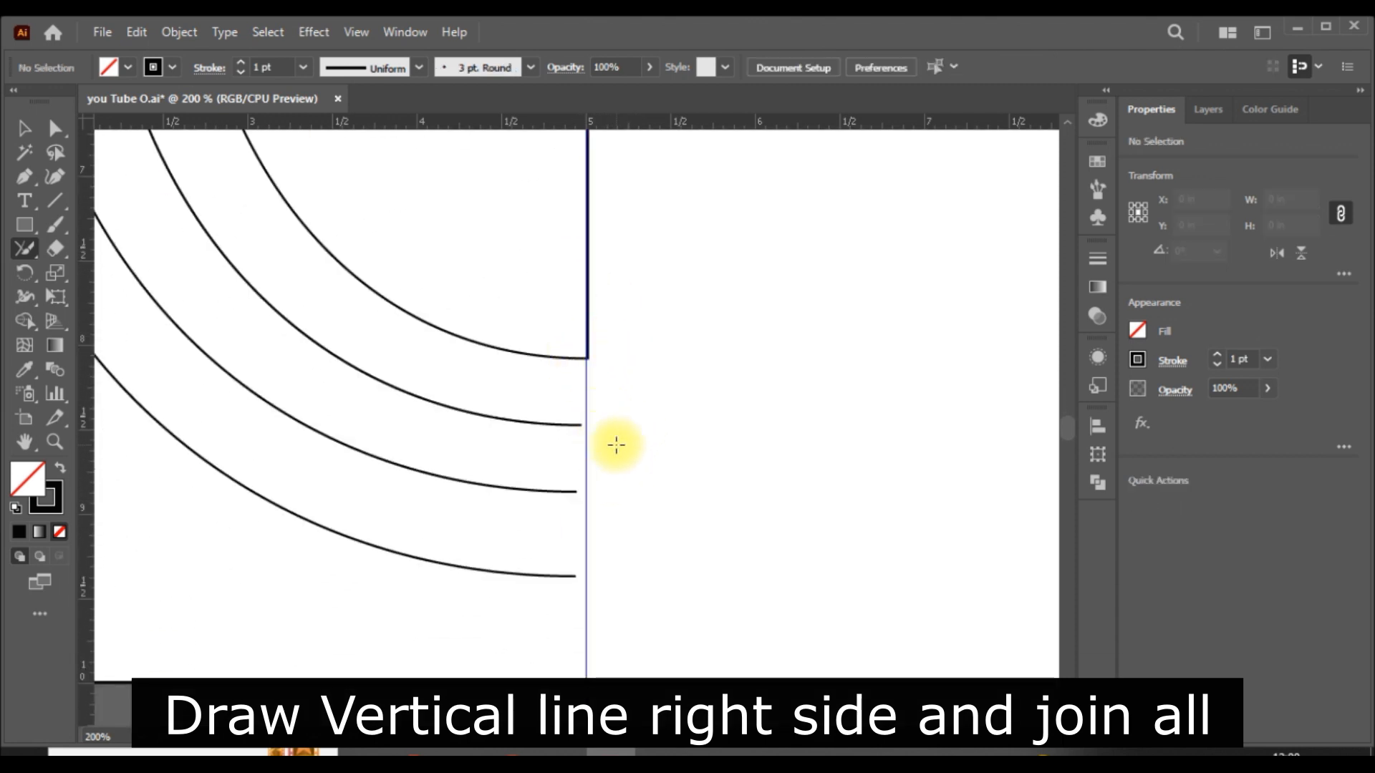
{"action": "mouse_move", "coordinate": [610, 570]}
{"action": "left_mouse_down"}
{"action": "mouse_move", "coordinate": [542, 576]}
{"action": "mouse_move", "coordinate": [572, 575]}
{"action": "left_mouse_up"}
{"action": "mouse_move", "coordinate": [620, 482]}
{"action": "left_mouse_down"}
{"action": "mouse_move", "coordinate": [533, 495]}
{"action": "mouse_move", "coordinate": [610, 488]}
{"action": "left_mouse_up"}
{"action": "key", "text": "ctrl+z"}
{"action": "mouse_move", "coordinate": [605, 416]}
{"action": "left_mouse_down"}
{"action": "mouse_move", "coordinate": [560, 420]}
{"action": "mouse_move", "coordinate": [604, 424]}
{"action": "left_mouse_up"}
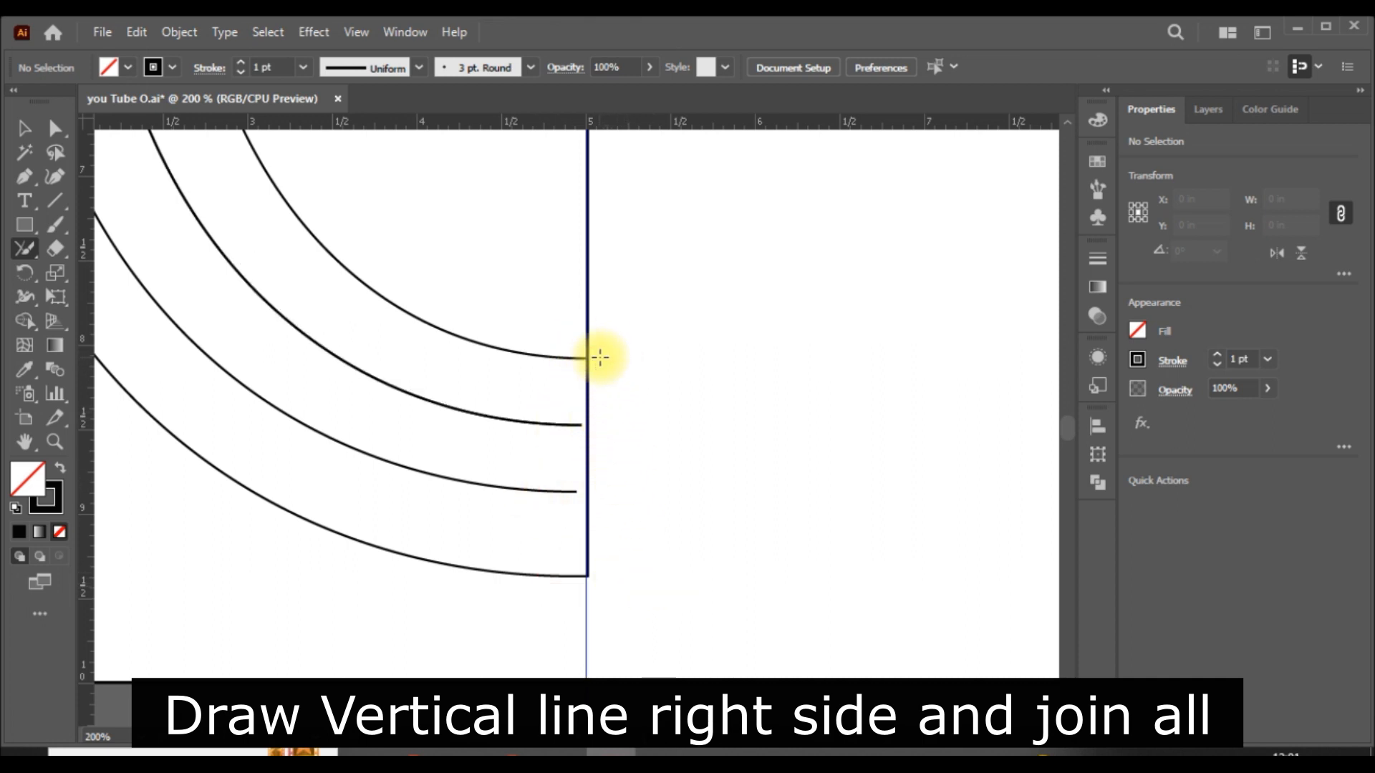
{"action": "mouse_move", "coordinate": [623, 423]}
{"action": "left_mouse_down"}
{"action": "mouse_move", "coordinate": [558, 406]}
{"action": "mouse_move", "coordinate": [625, 405]}
{"action": "left_mouse_up"}
- Select all the paths and try to join the lower ends of the two middle half ovals to the vertical line
{"action": "scroll", "coordinate": [649, 530], "scroll_direction": "up", "scroll_amount": 3}
{"action": "scroll", "coordinate": [649, 529], "scroll_direction": "down", "scroll_amount": 2}
{"action": "key", "text": "ctrl+a"}
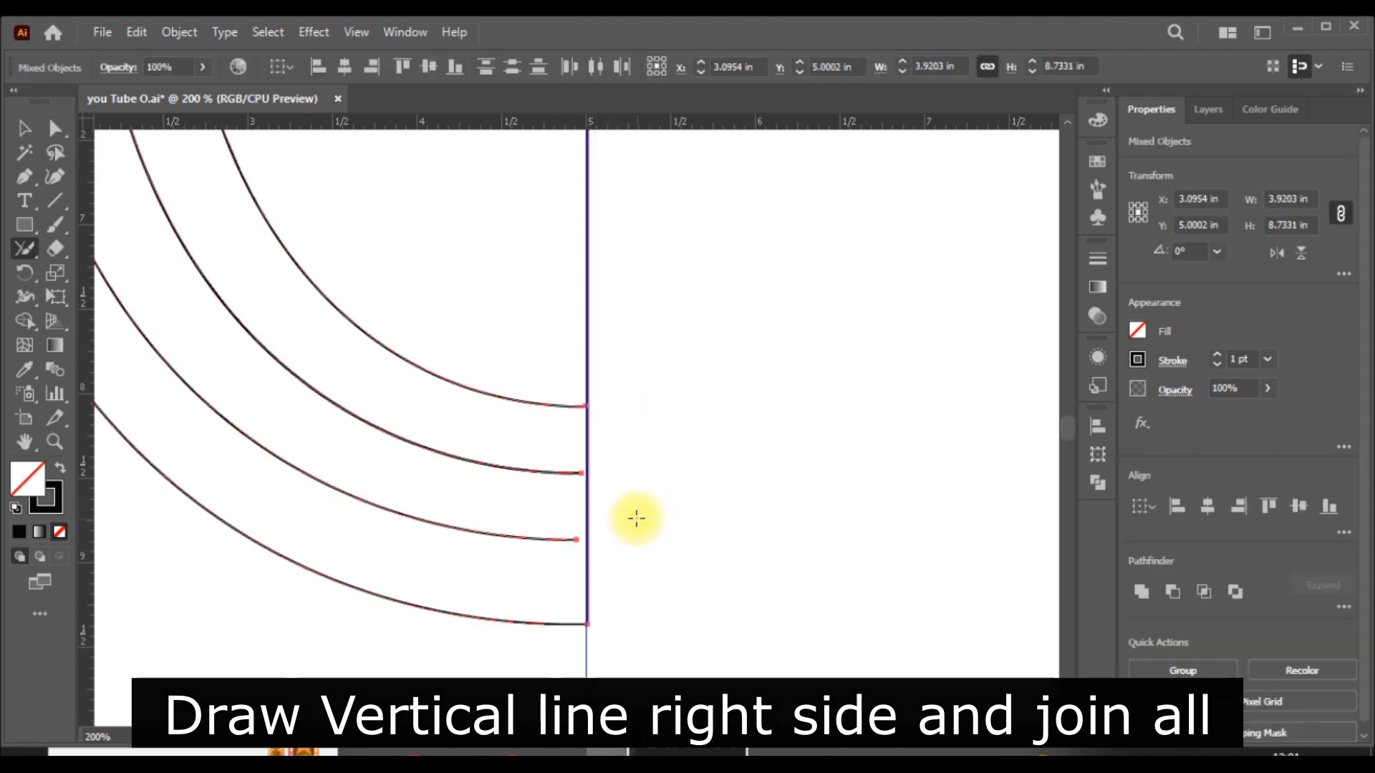
{"action": "left_click_drag", "start_coordinate": [597, 472], "coordinate": [599, 474]}
{"action": "left_click_drag", "start_coordinate": [610, 528], "coordinate": [613, 521]}
{"action": "key", "text": "ctrl+shift+a"}
- Try to remove the overhanging upper end point of the second half oval with the Direct Selection tool
{"action": "scroll", "coordinate": [652, 518], "scroll_direction": "up", "scroll_amount": 12}
{"action": "scroll", "coordinate": [658, 510], "scroll_direction": "up", "scroll_amount": 11}
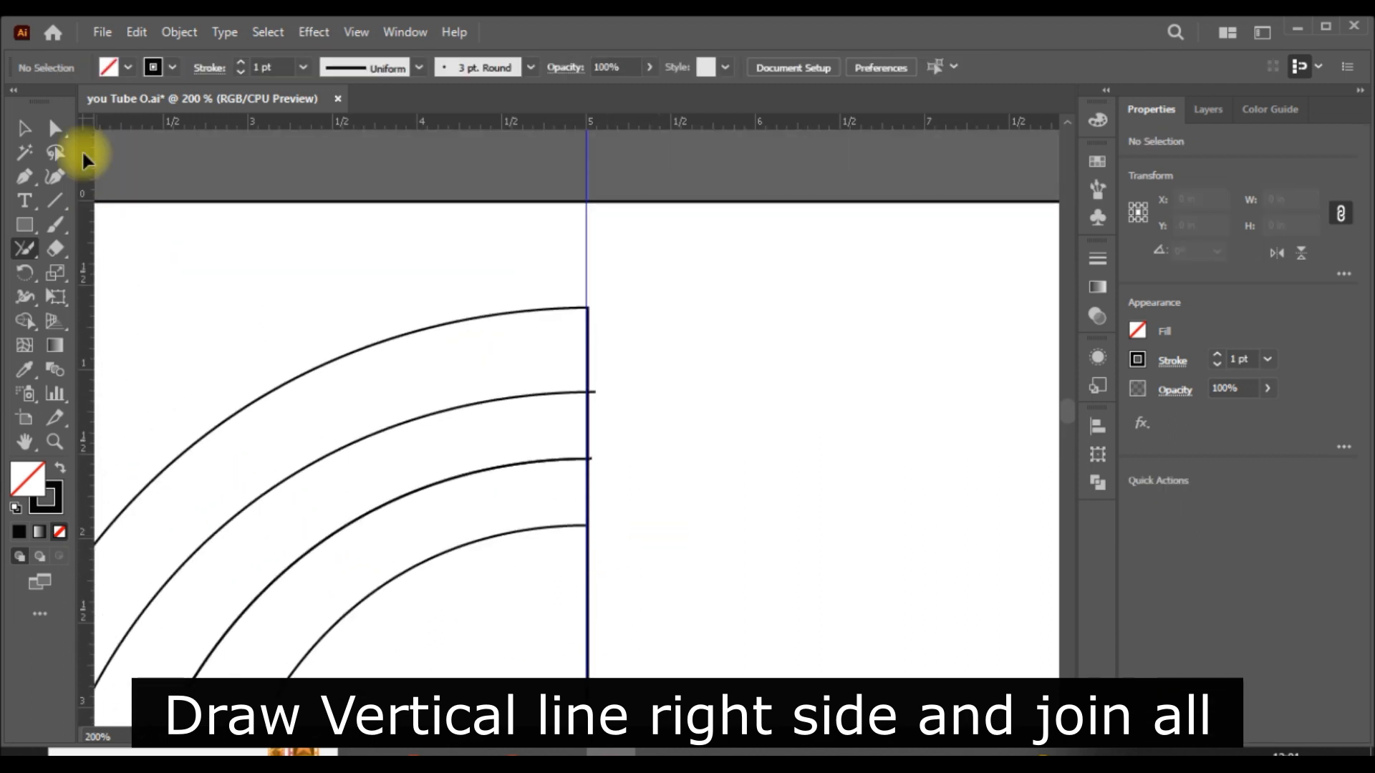
{"action": "left_click", "coordinate": [55, 128]}
{"action": "left_click", "coordinate": [596, 392]}
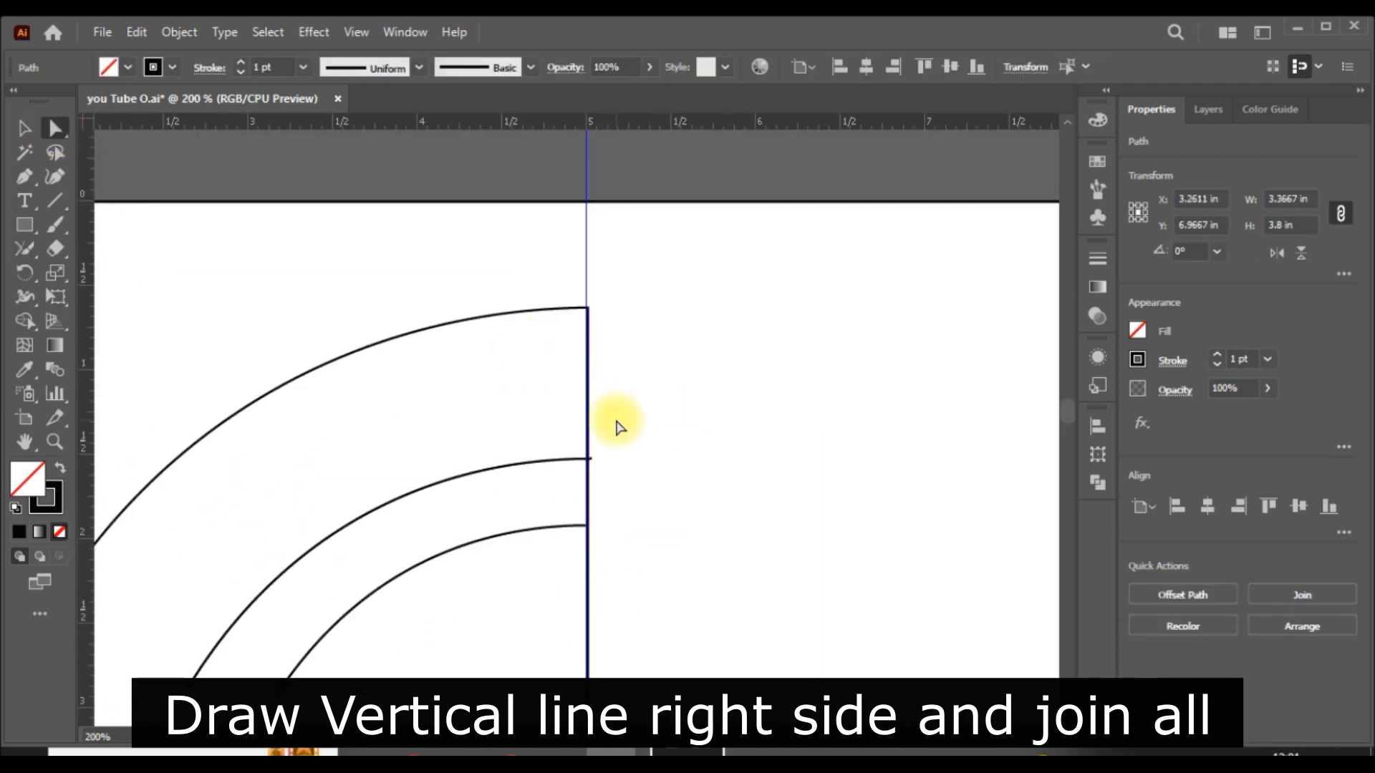
- Move the lower end points of the two middle half ovals onto the vertical line with the Direct Selection tool
{"action": "scroll", "coordinate": [688, 441], "scroll_direction": "down", "scroll_amount": 20}
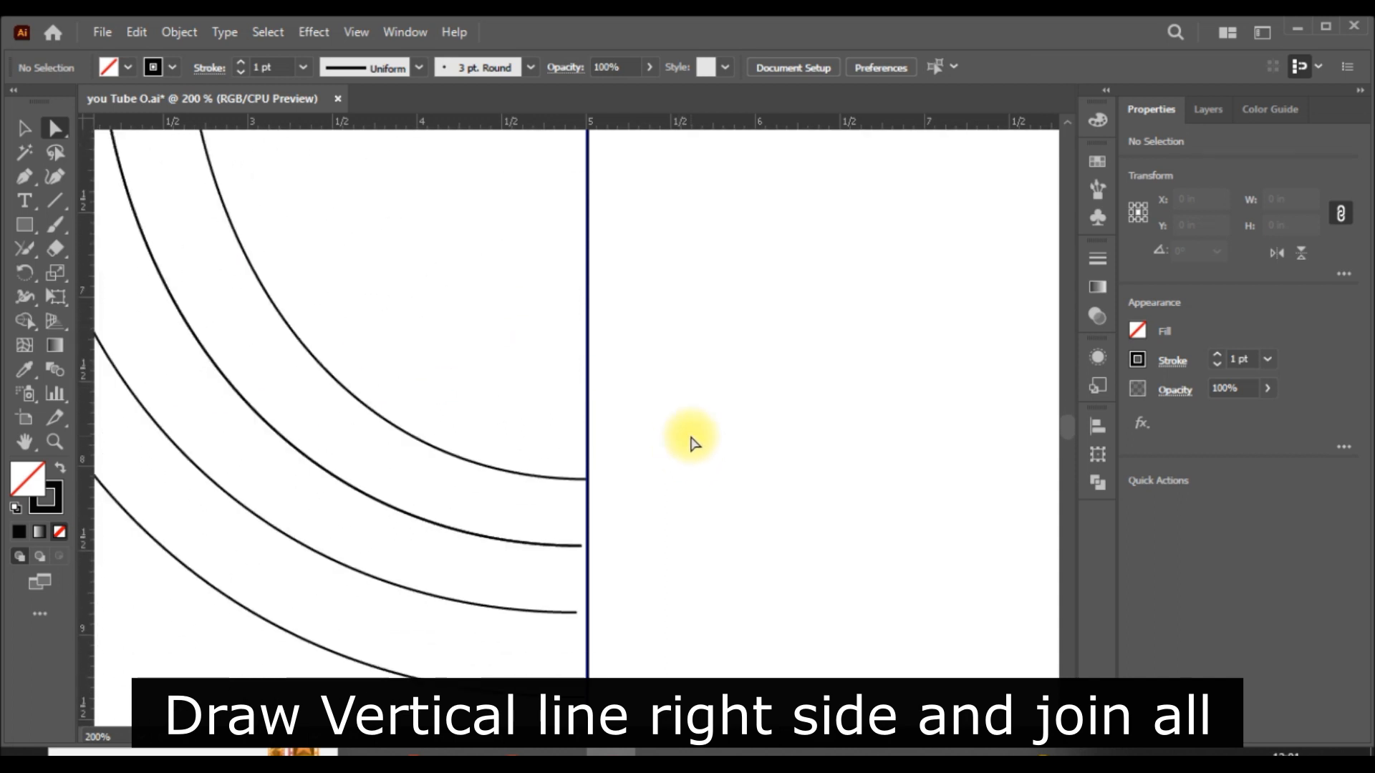
{"action": "left_click", "coordinate": [580, 377]}
{"action": "left_click_drag", "start_coordinate": [577, 377], "coordinate": [587, 377]}
{"action": "left_click", "coordinate": [653, 419]}
{"action": "left_click_drag", "start_coordinate": [576, 444], "coordinate": [587, 444]}
{"action": "left_click", "coordinate": [704, 443]}
{"action": "left_click", "coordinate": [553, 376]}
{"action": "key", "text": "Delete"}
{"action": "scroll", "coordinate": [669, 417], "scroll_direction": "up", "scroll_amount": 3}
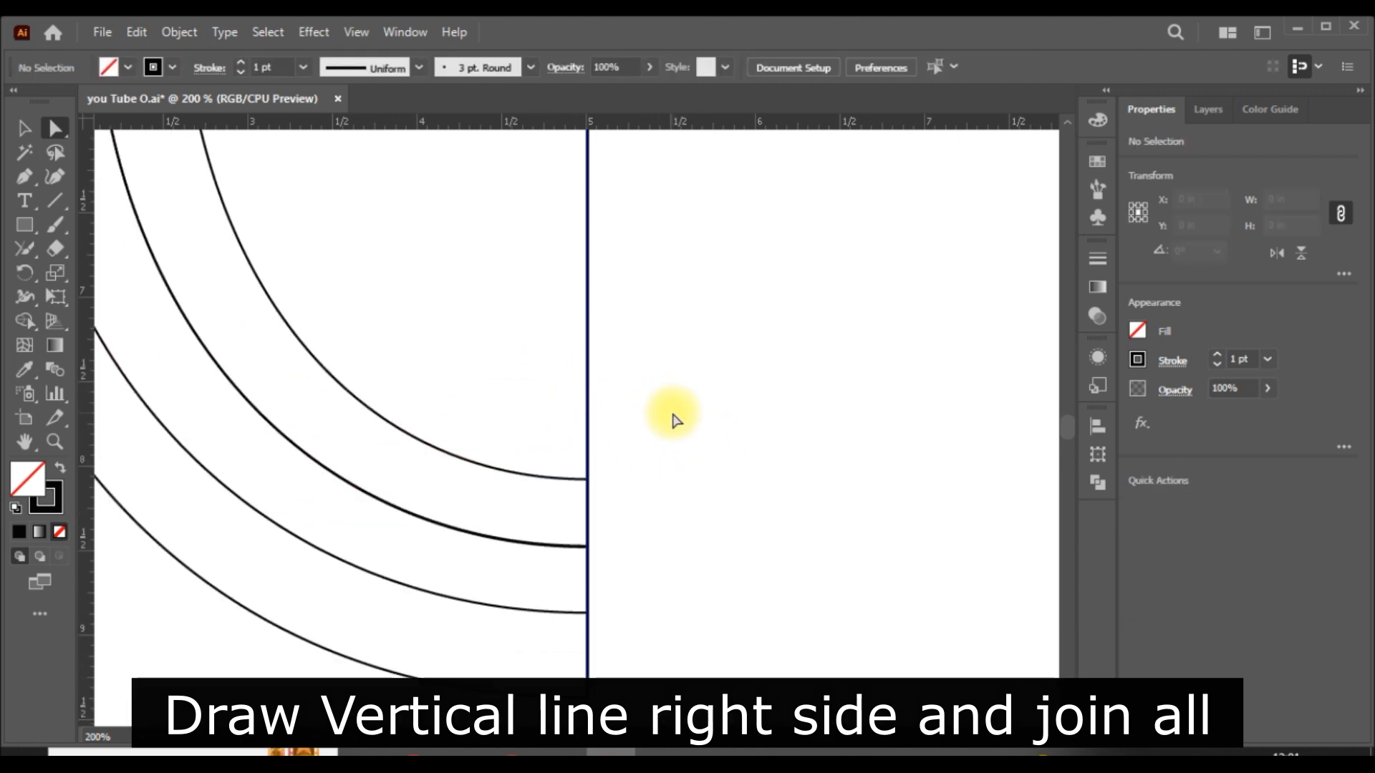
- Select all the paths and brush the Join tool over where the half ovals meet the vertical line, at both lower and upper ends
{"action": "key", "text": "ctrl+a"}
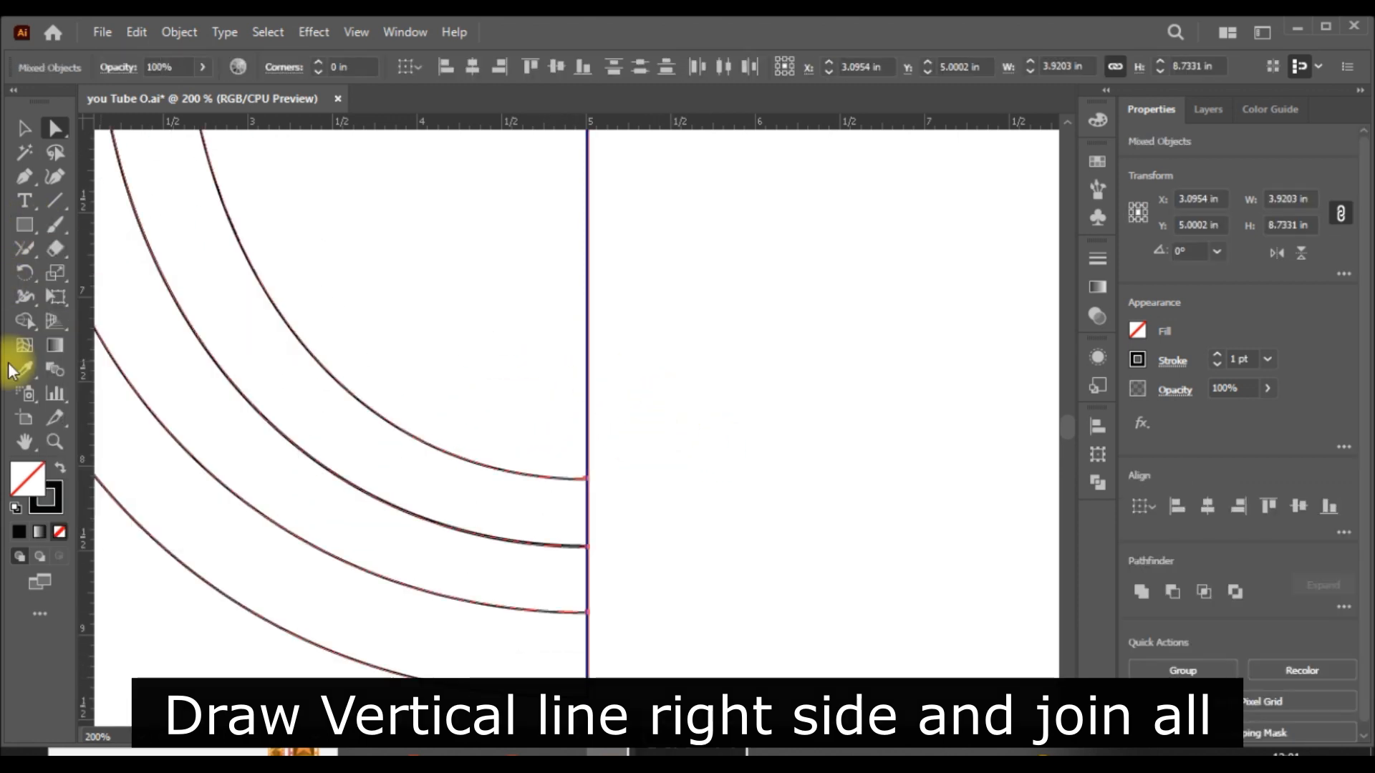
{"action": "left_click", "coordinate": [24, 249]}
{"action": "left_click_drag", "start_coordinate": [606, 461], "coordinate": [610, 457]}
{"action": "mouse_move", "coordinate": [609, 533]}
{"action": "left_mouse_down"}
{"action": "mouse_move", "coordinate": [579, 528]}
{"action": "mouse_move", "coordinate": [606, 539]}
{"action": "left_mouse_up"}
{"action": "left_click_drag", "start_coordinate": [608, 603], "coordinate": [591, 637]}
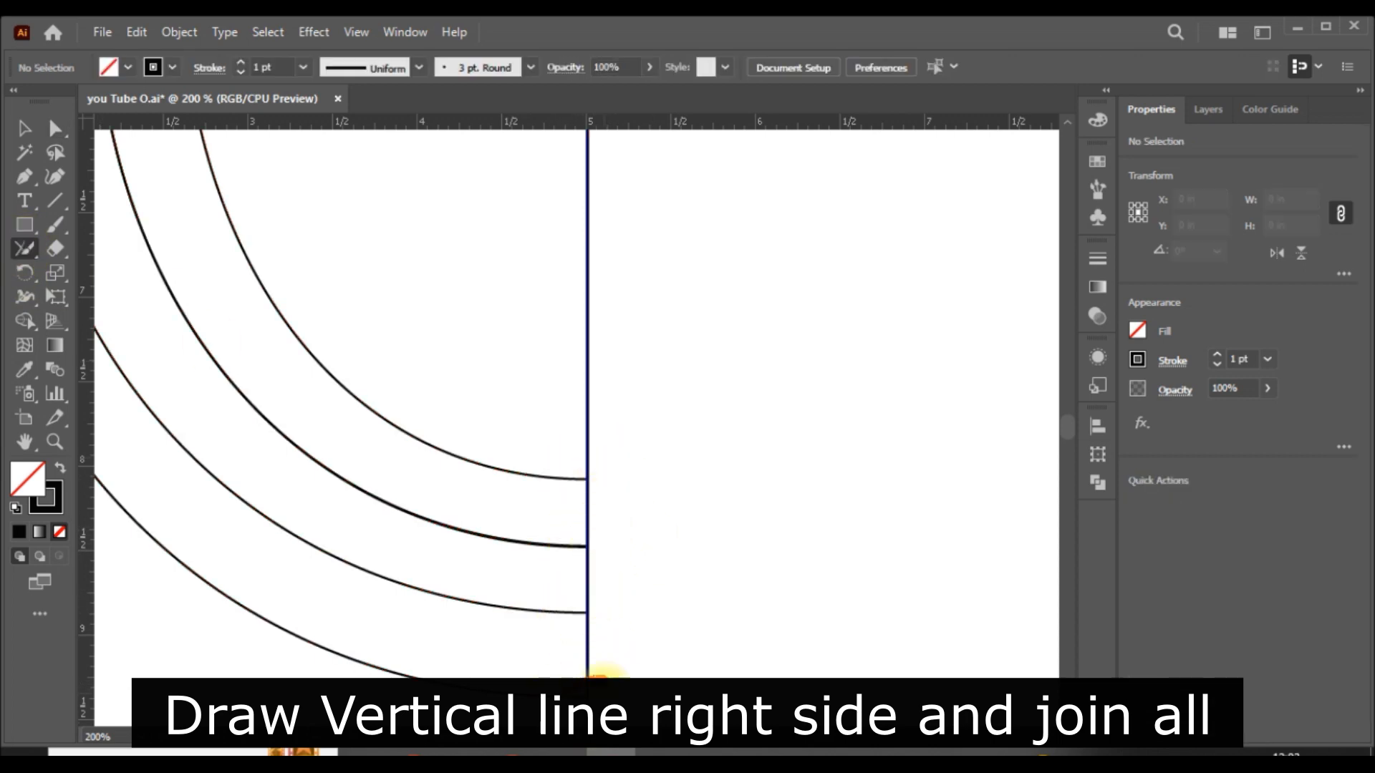
{"action": "scroll", "coordinate": [669, 578], "scroll_direction": "up", "scroll_amount": 15}
{"action": "left_click_drag", "start_coordinate": [593, 382], "coordinate": [592, 252]}
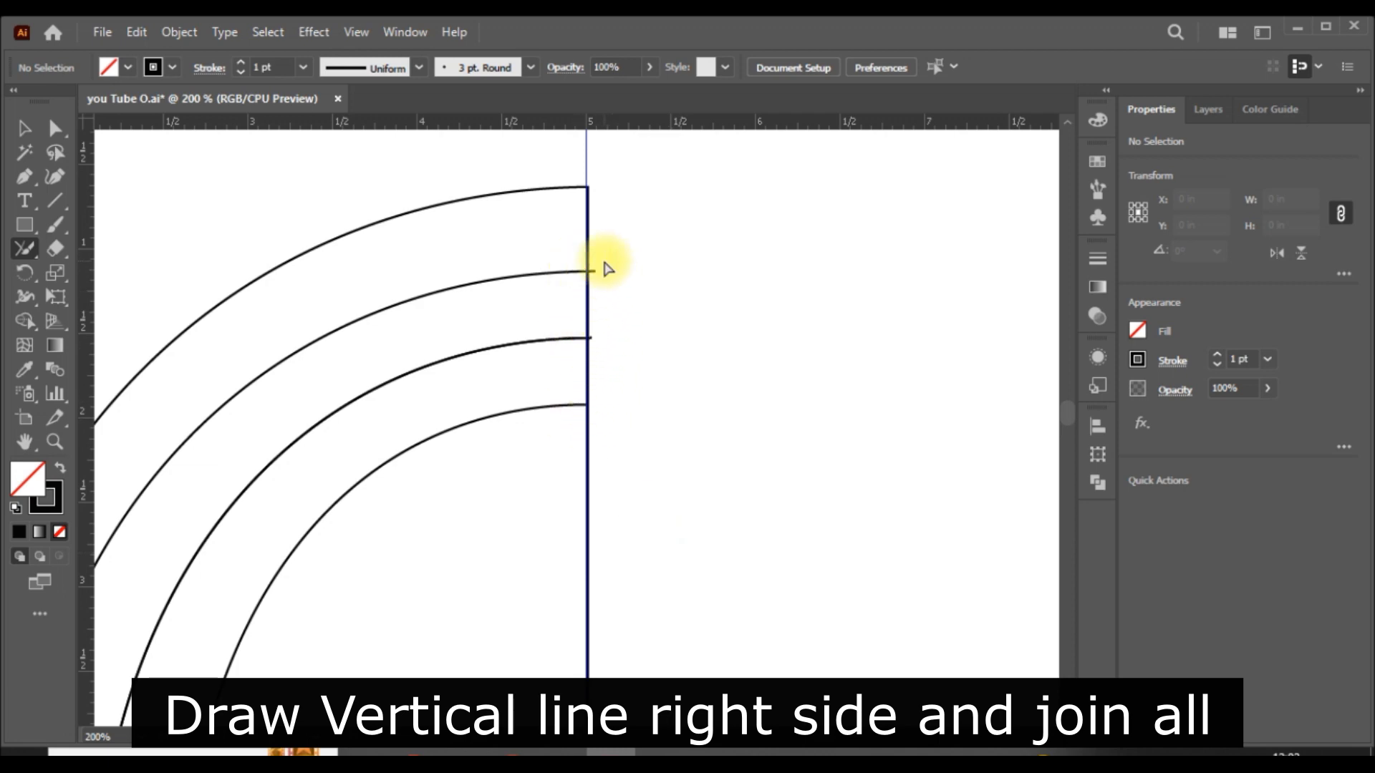
{"action": "key", "text": "ctrl+0"}
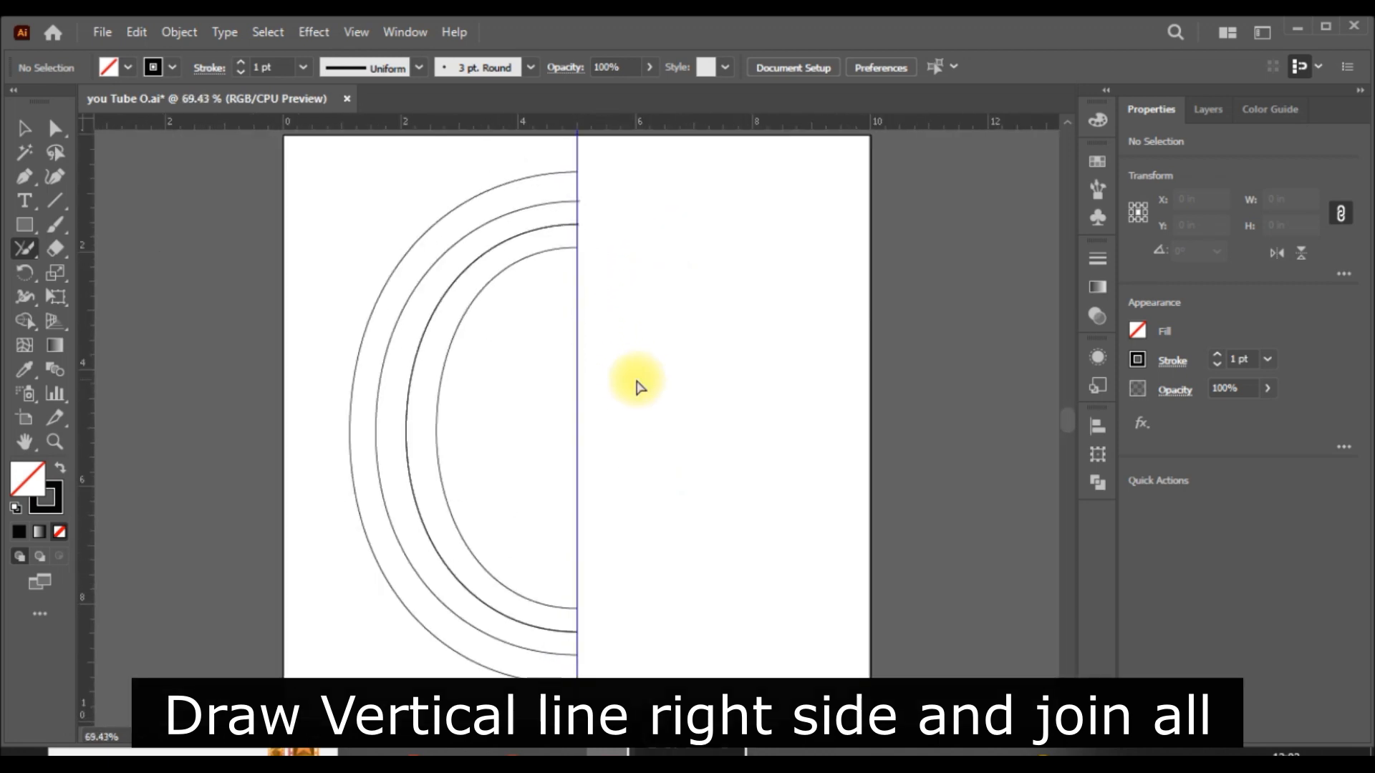
- Try to delete the duplicate path stacked on the third half oval
{"action": "key", "text": "ctrl+minus"}
{"action": "left_click", "coordinate": [24, 128]}
{"action": "left_click", "coordinate": [641, 428]}
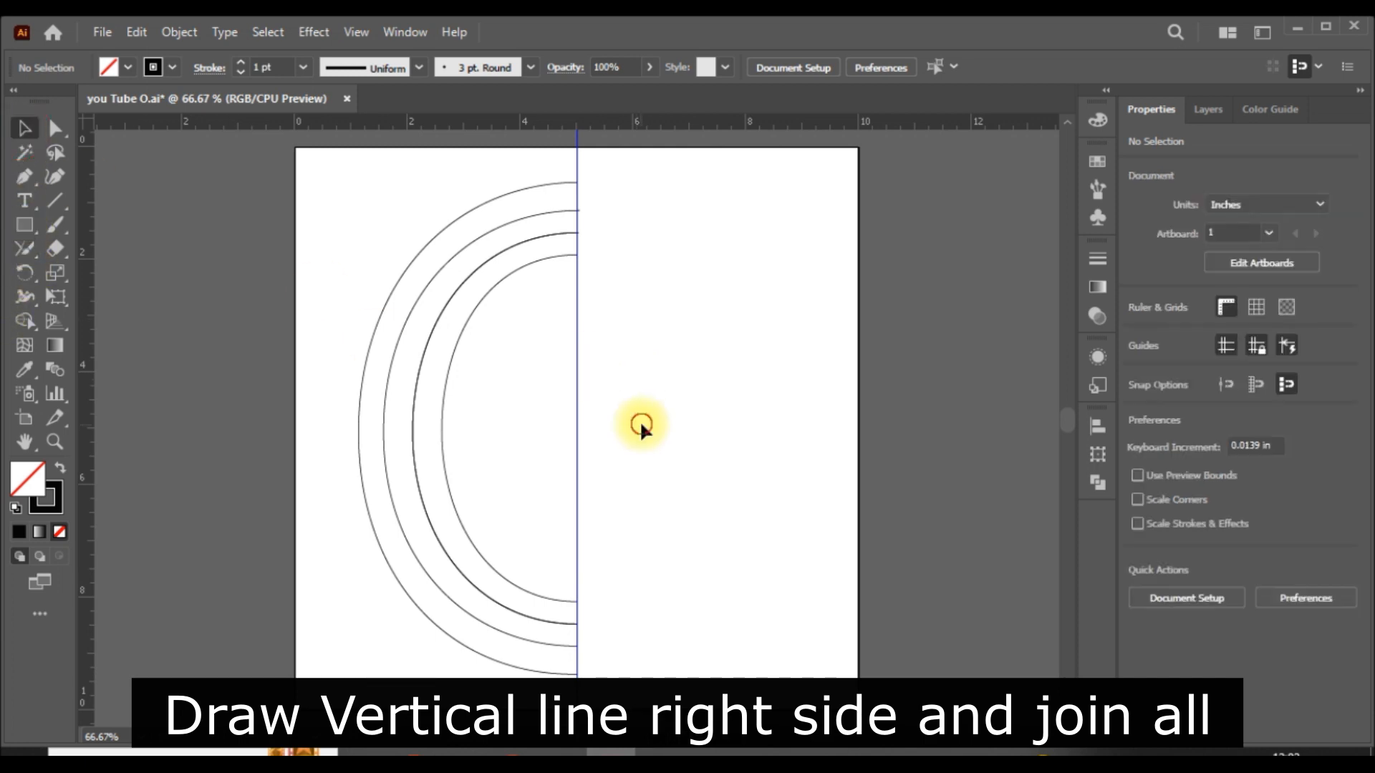
{"action": "left_click", "coordinate": [418, 406]}
{"action": "key", "text": "Delete"}
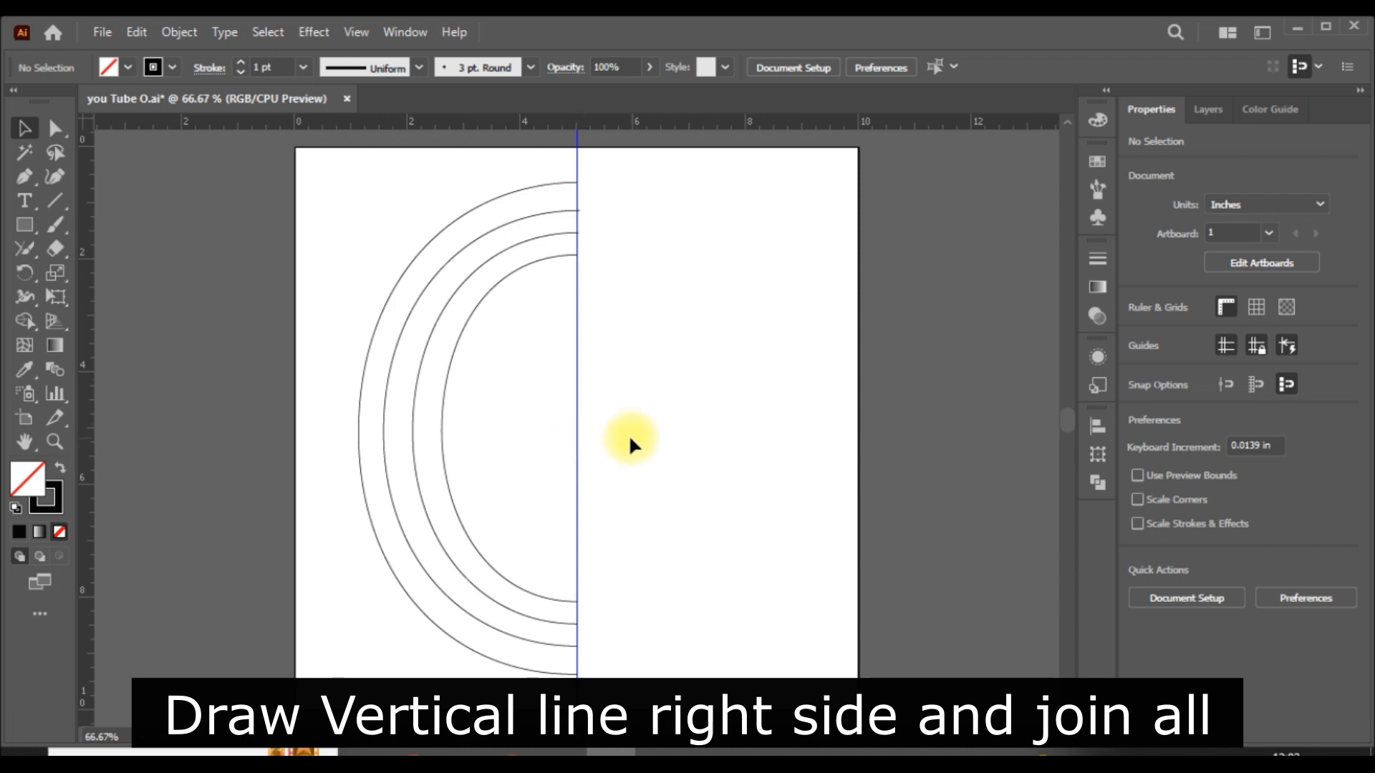
- Undo the last deletion and select the outermost half oval
{"action": "key", "text": "ctrl+a"}
{"action": "left_click", "coordinate": [679, 407]}
{"action": "key", "text": "ctrl+z"}
{"action": "left_click", "coordinate": [648, 445]}
{"action": "left_click", "coordinate": [577, 625]}
{"action": "key", "text": "ctrl+plus"}
{"action": "key", "text": "ctrl+plus"}
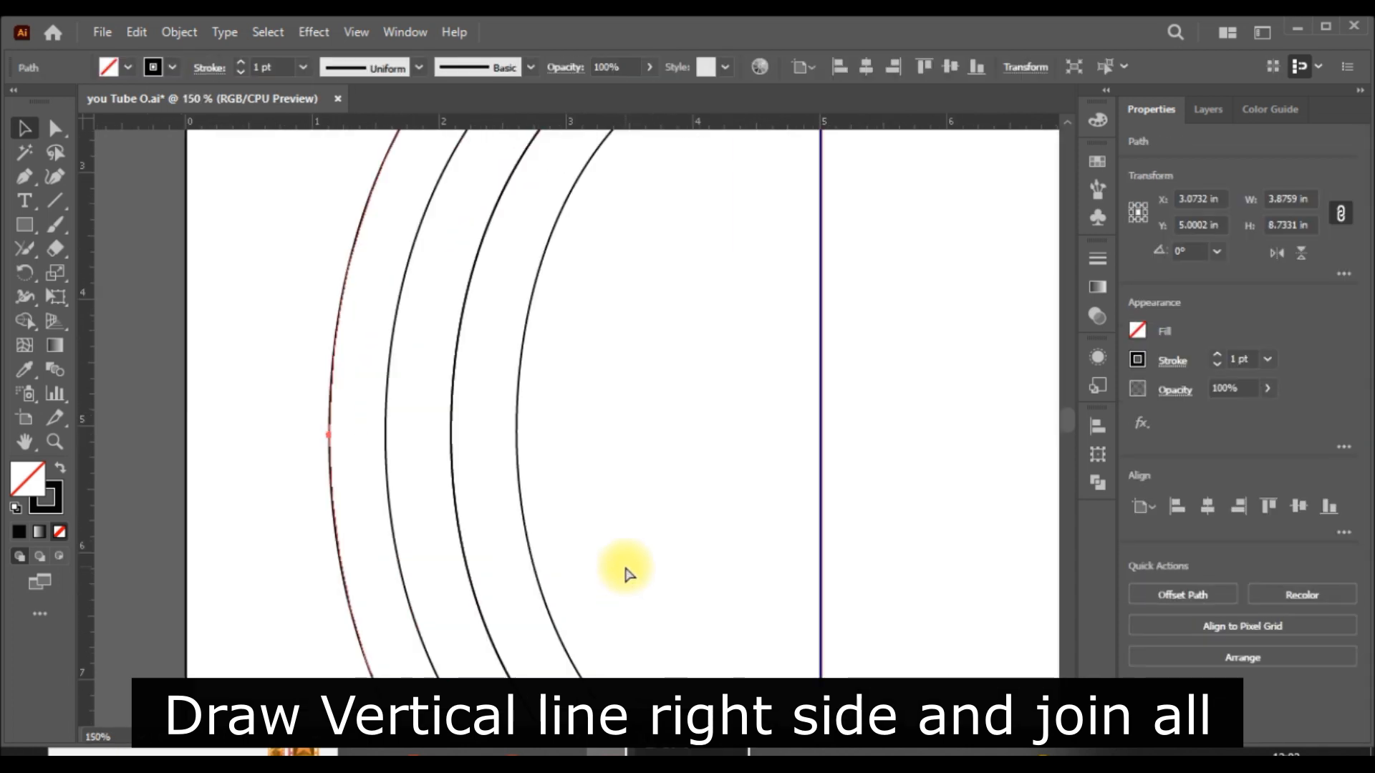
- Remove the duplicate path on the third half oval and briefly hide the guides to check the paths
{"action": "key", "text": "ctrl+minus"}
{"action": "key", "text": "ctrl+minus"}
{"action": "left_click", "coordinate": [544, 444]}
{"action": "left_click", "coordinate": [523, 440]}
{"action": "left_click", "coordinate": [808, 496]}
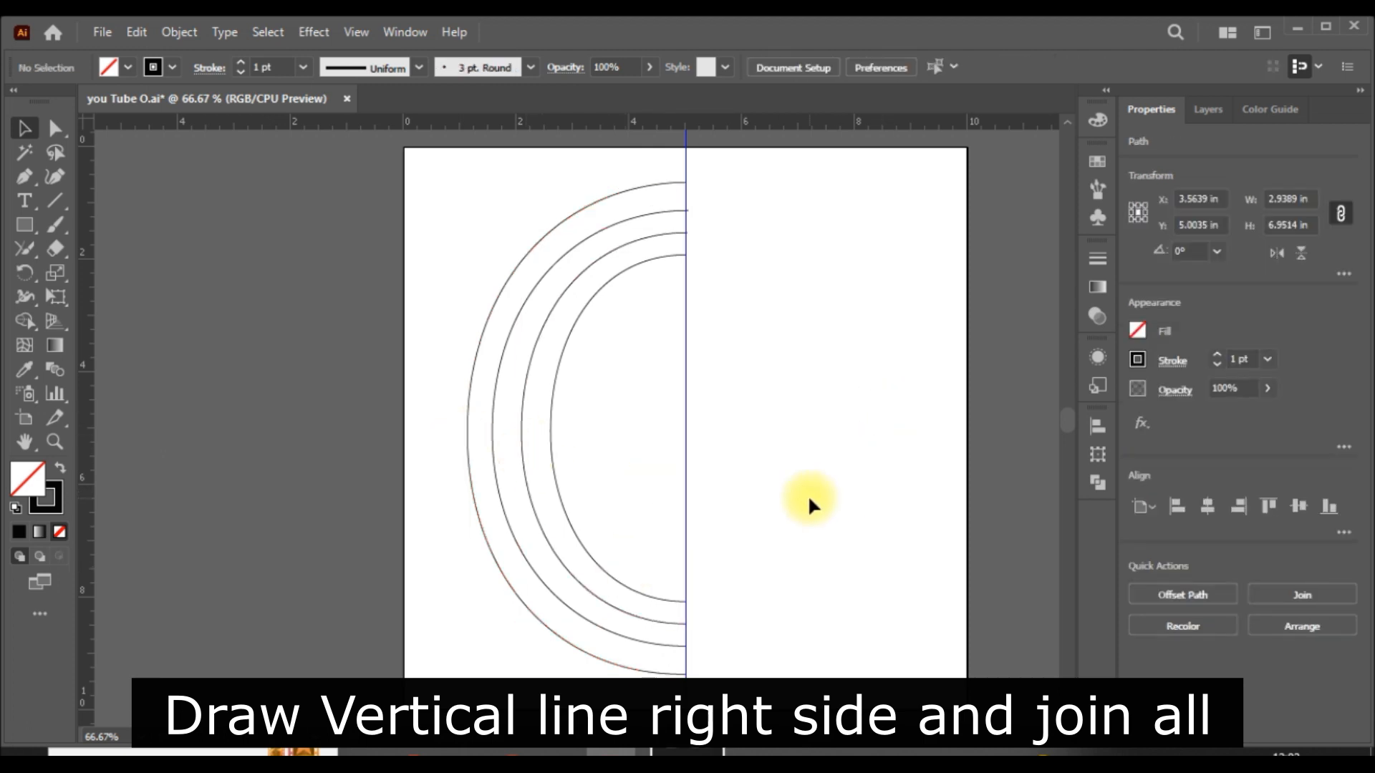
{"action": "left_click", "coordinate": [1224, 346]}
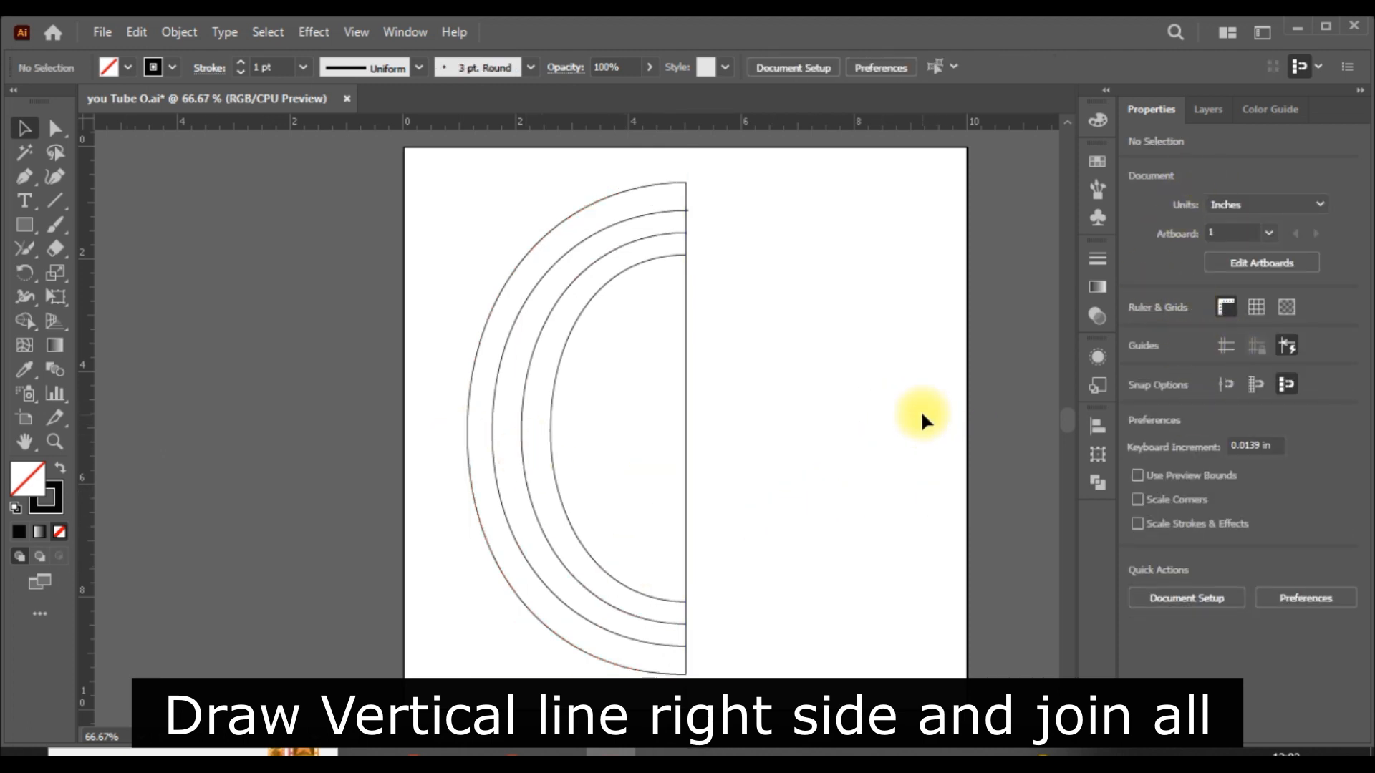
{"action": "left_click", "coordinate": [1224, 345]}
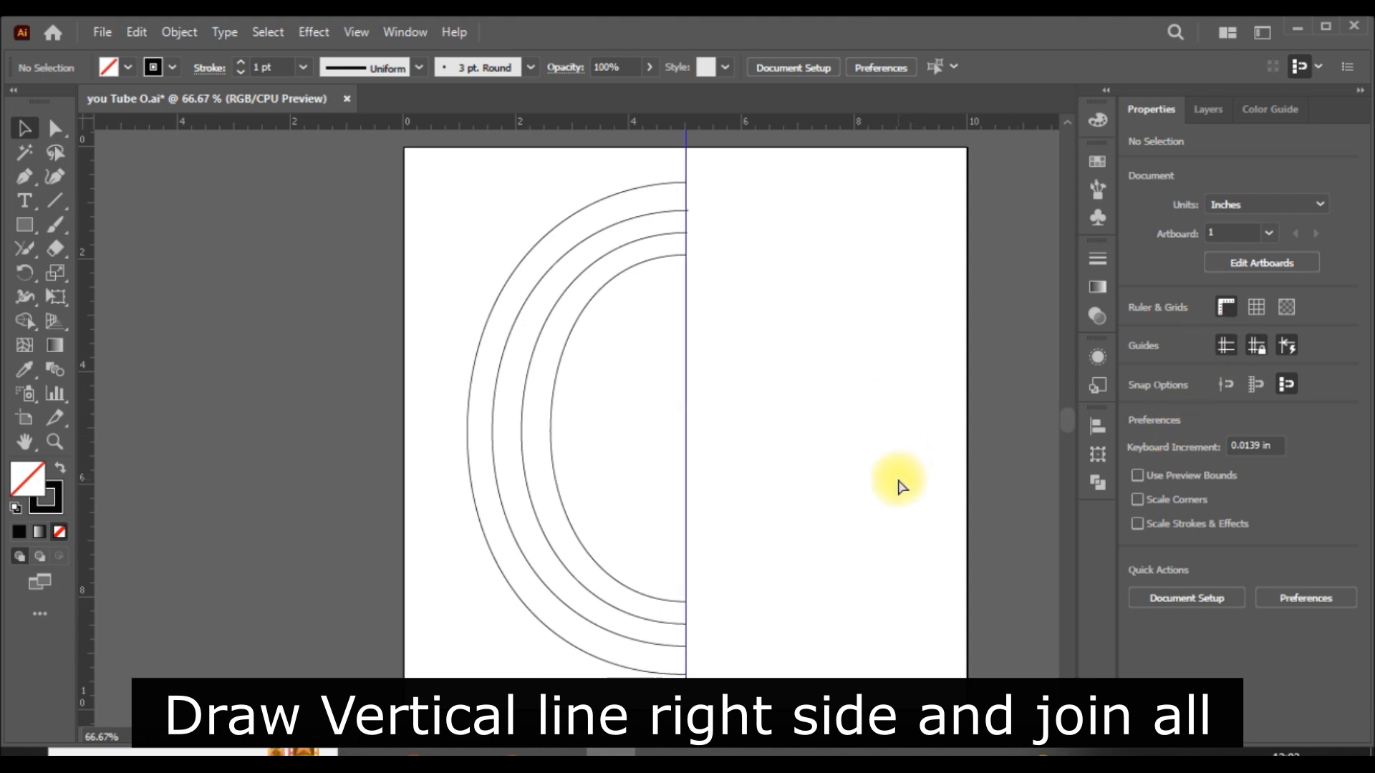
- Select all the paths and try to fill the outer band with light orange using the Live Paint Bucket
{"action": "left_click_drag", "start_coordinate": [899, 482], "coordinate": [7, 493]}
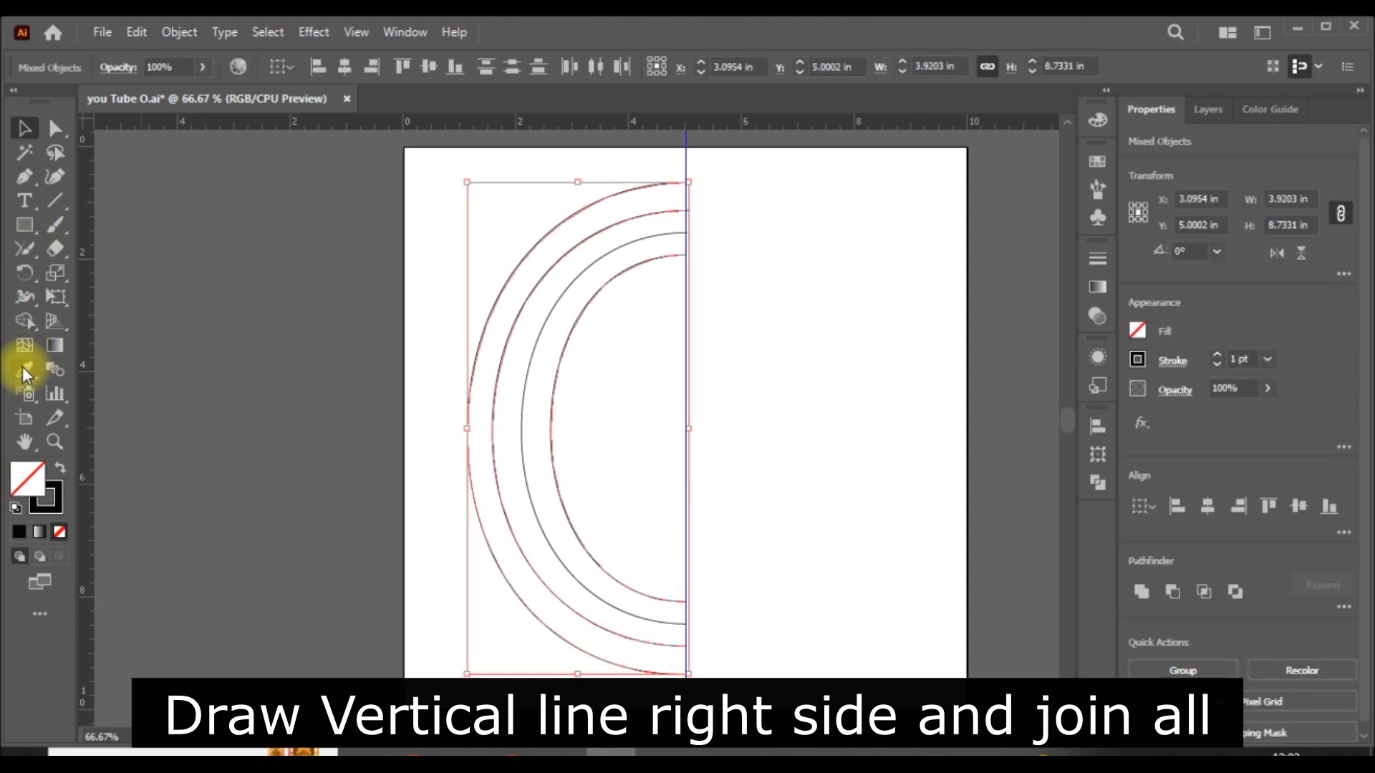
{"action": "left_click", "coordinate": [24, 321]}
{"action": "left_click", "coordinate": [1137, 330]}
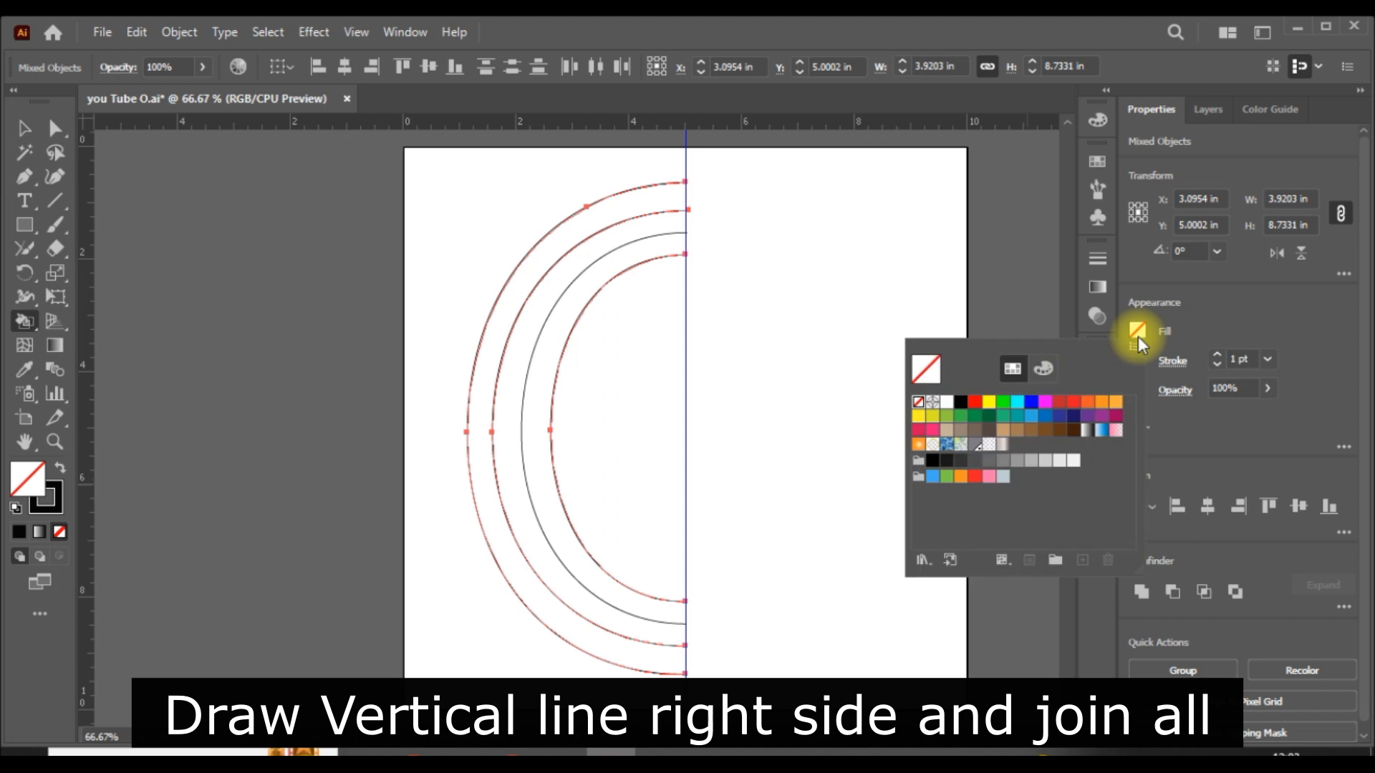
{"action": "left_click", "coordinate": [1118, 410]}
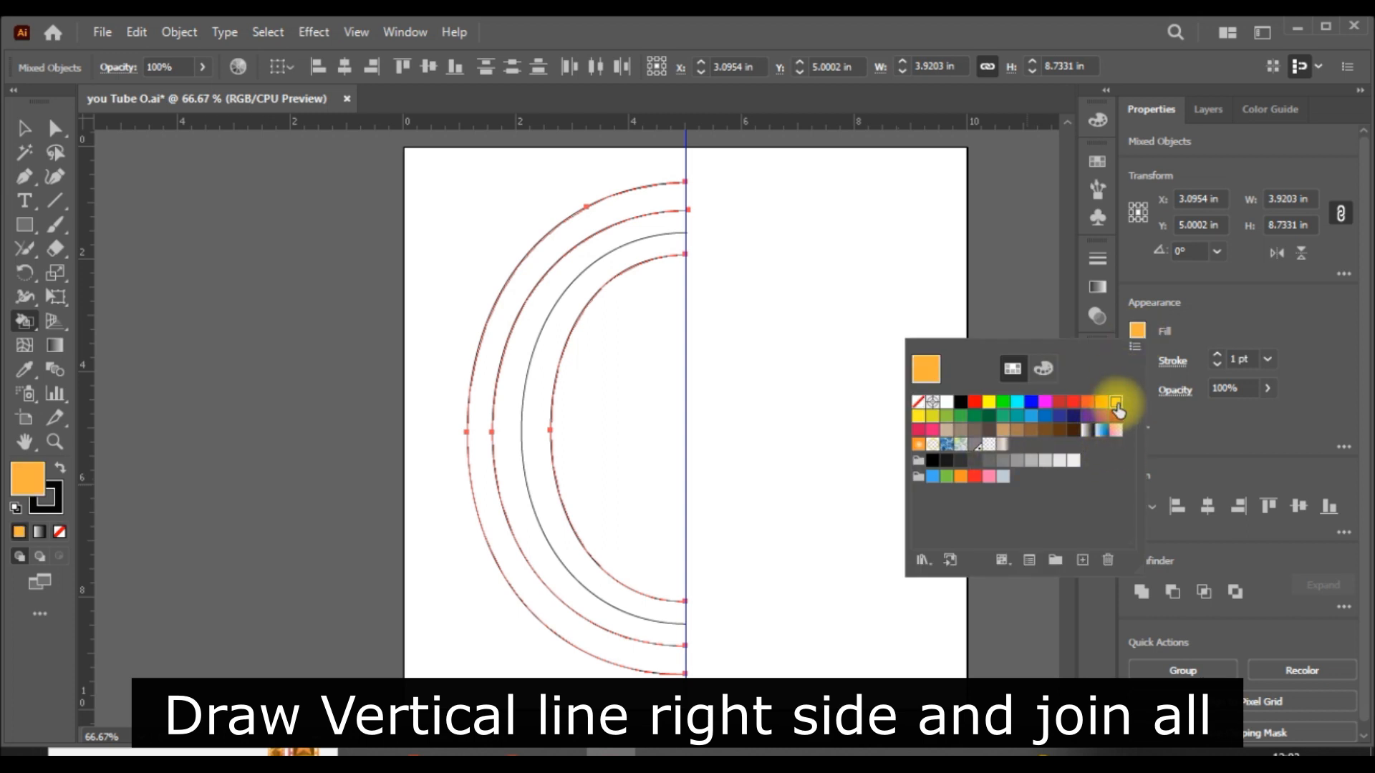
{"action": "left_click", "coordinate": [516, 267]}
{"action": "left_click", "coordinate": [862, 453]}
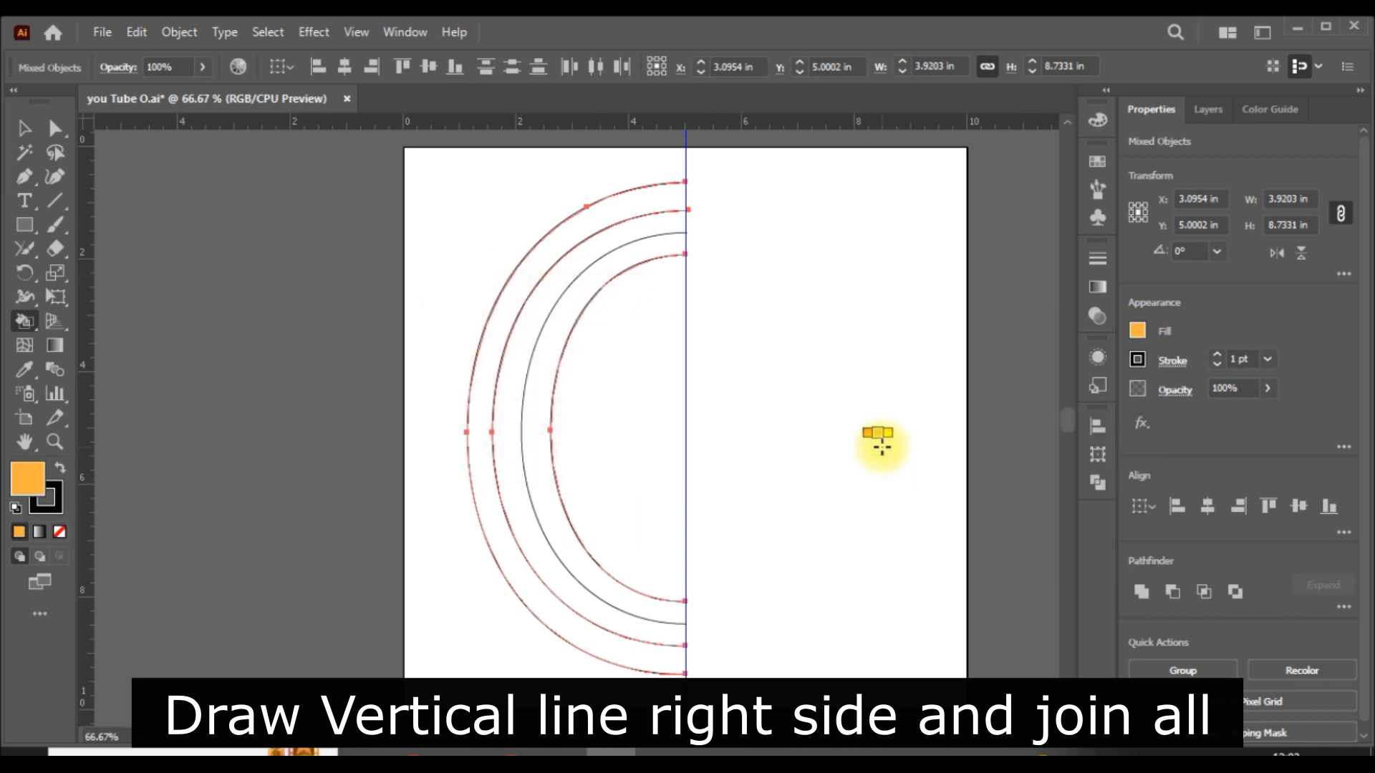
{"action": "left_click", "coordinate": [500, 298]}
{"action": "left_click", "coordinate": [888, 445]}
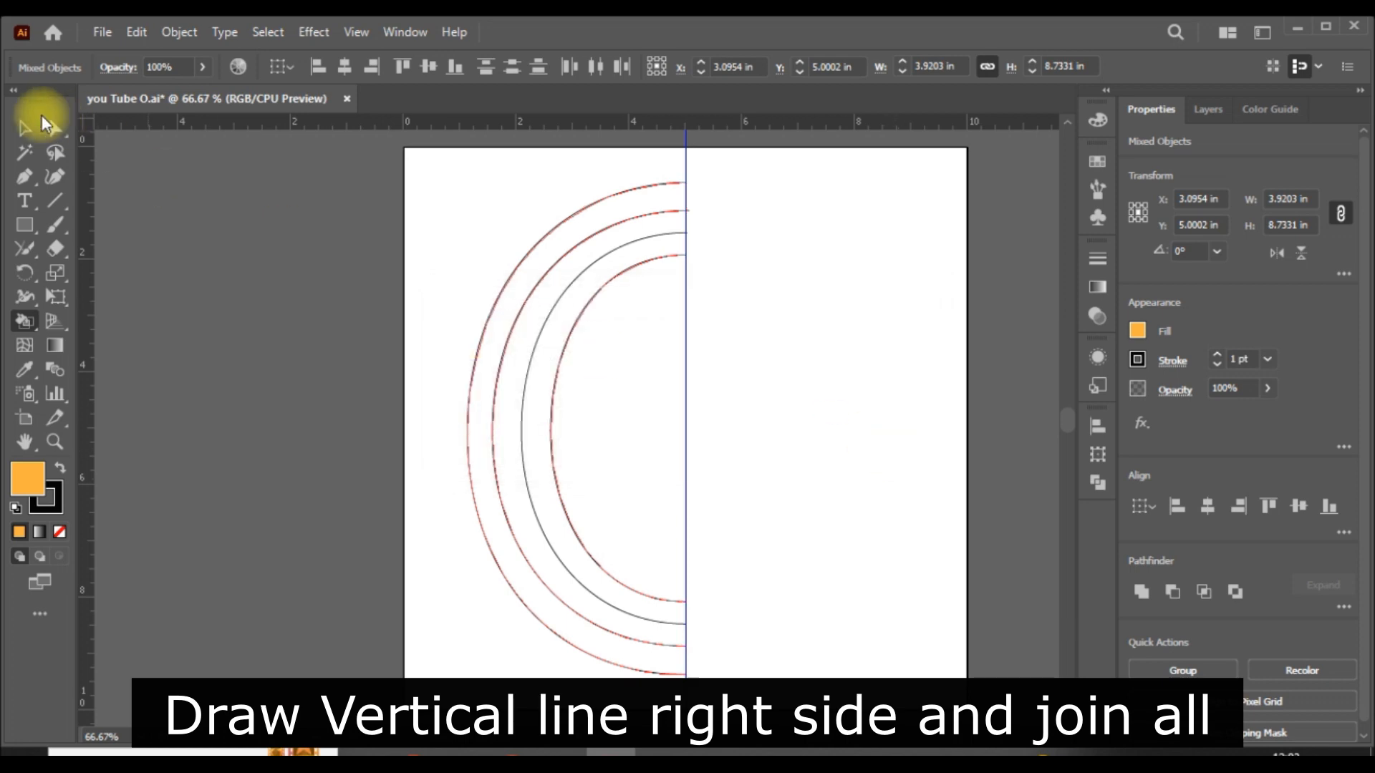
- Try to expand the object, fill and stroke of all the selected paths
{"action": "left_click", "coordinate": [24, 127]}
{"action": "left_click_drag", "start_coordinate": [801, 423], "coordinate": [383, 492]}
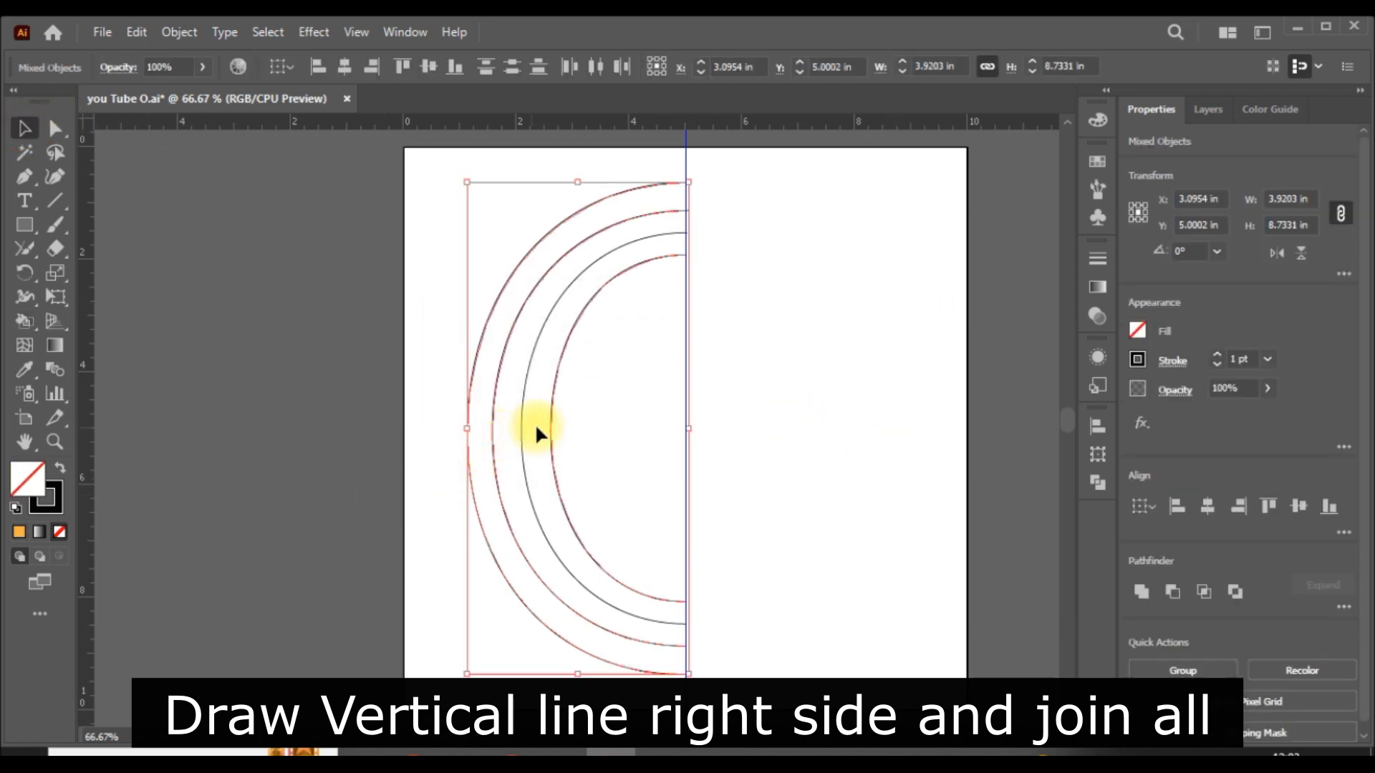
{"action": "left_click", "coordinate": [179, 31]}
{"action": "left_click", "coordinate": [264, 187]}
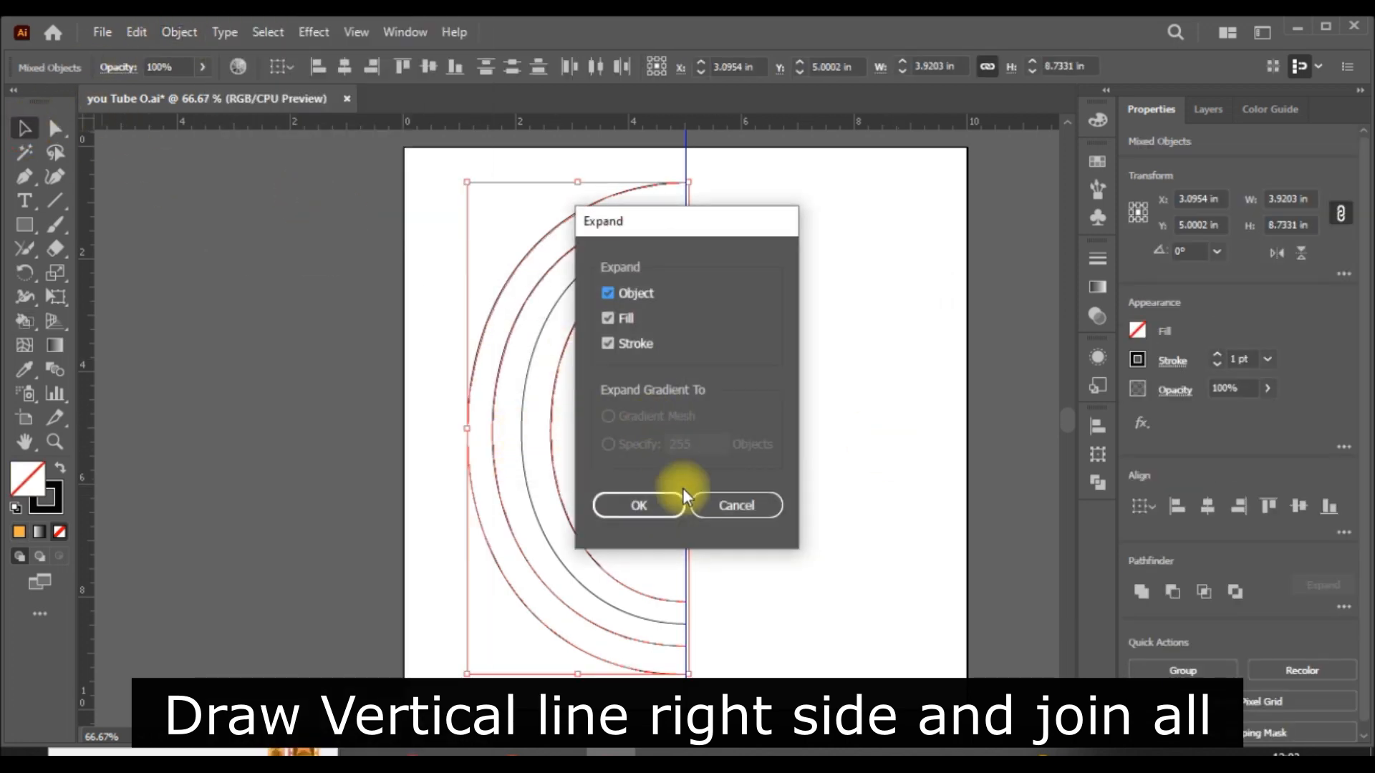
{"action": "left_click", "coordinate": [641, 499]}
{"action": "left_click", "coordinate": [783, 461]}
- Convert all the paths into a Live Paint group and fill the outer band with light orange
{"action": "left_click_drag", "start_coordinate": [836, 430], "coordinate": [415, 476]}
{"action": "left_click_drag", "start_coordinate": [771, 454], "coordinate": [372, 583]}
{"action": "left_click", "coordinate": [25, 346]}
{"action": "left_click", "coordinate": [605, 362]}
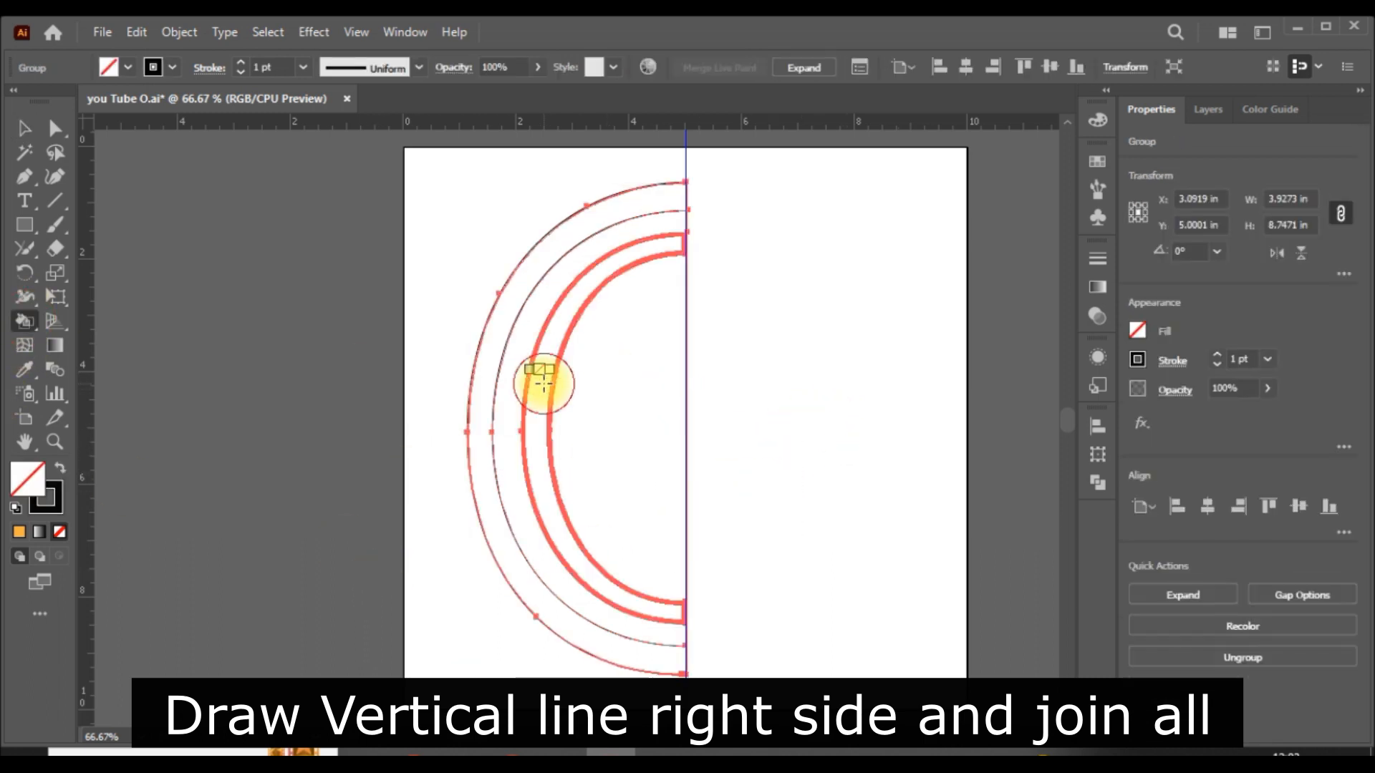
{"action": "left_click", "coordinate": [1137, 331]}
{"action": "left_click", "coordinate": [1116, 401]}
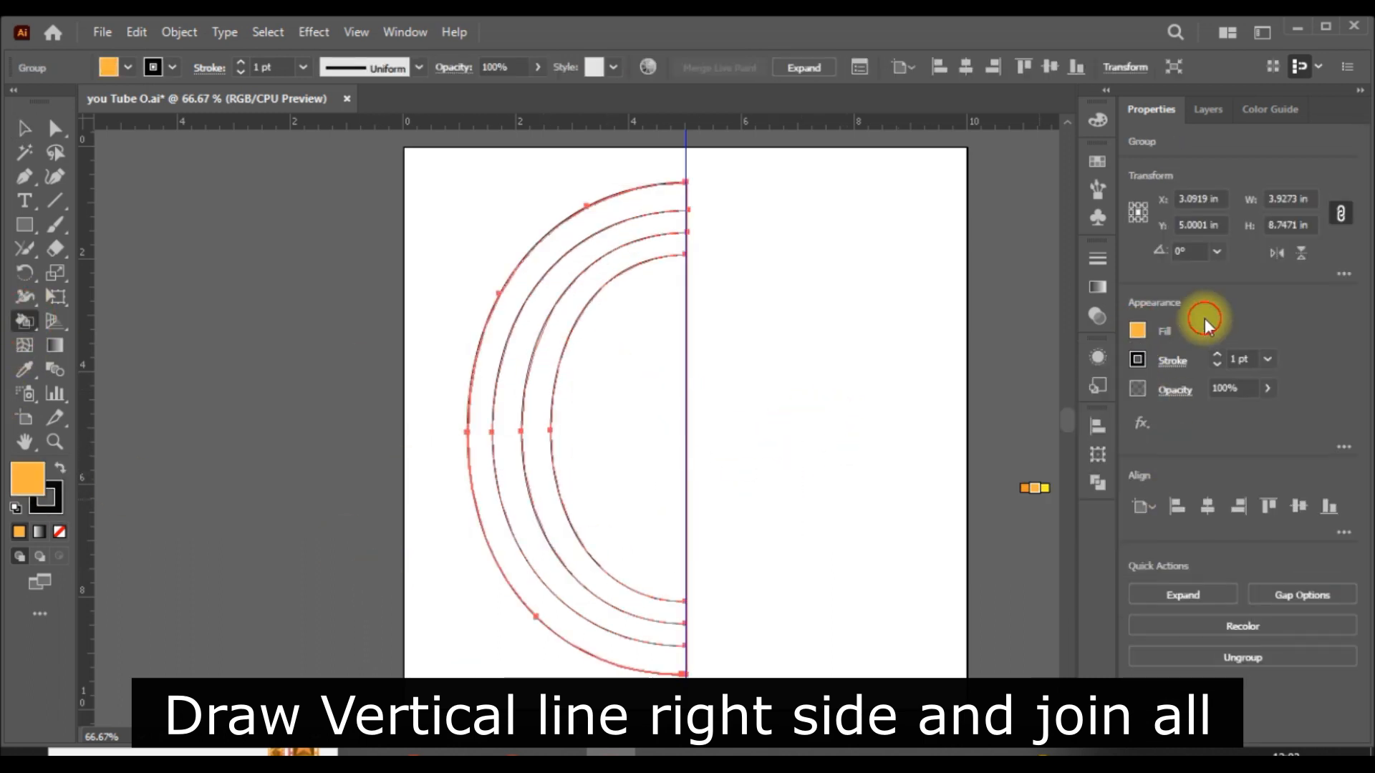
{"action": "left_click", "coordinate": [483, 461]}
- Fill the middle band with blue and the inner band with purple using the Live Paint Bucket
{"action": "left_click", "coordinate": [1138, 330]}
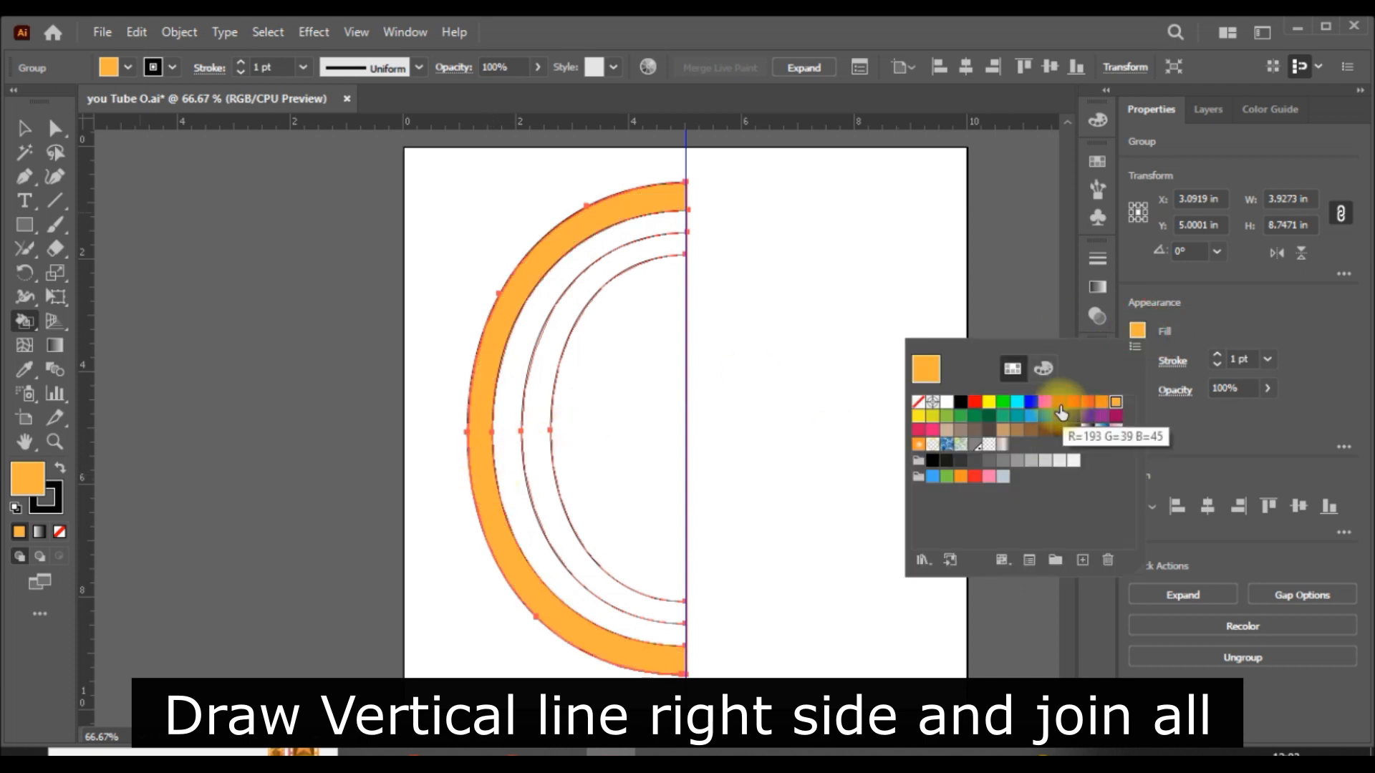
{"action": "left_click", "coordinate": [1032, 416]}
{"action": "left_click", "coordinate": [509, 527]}
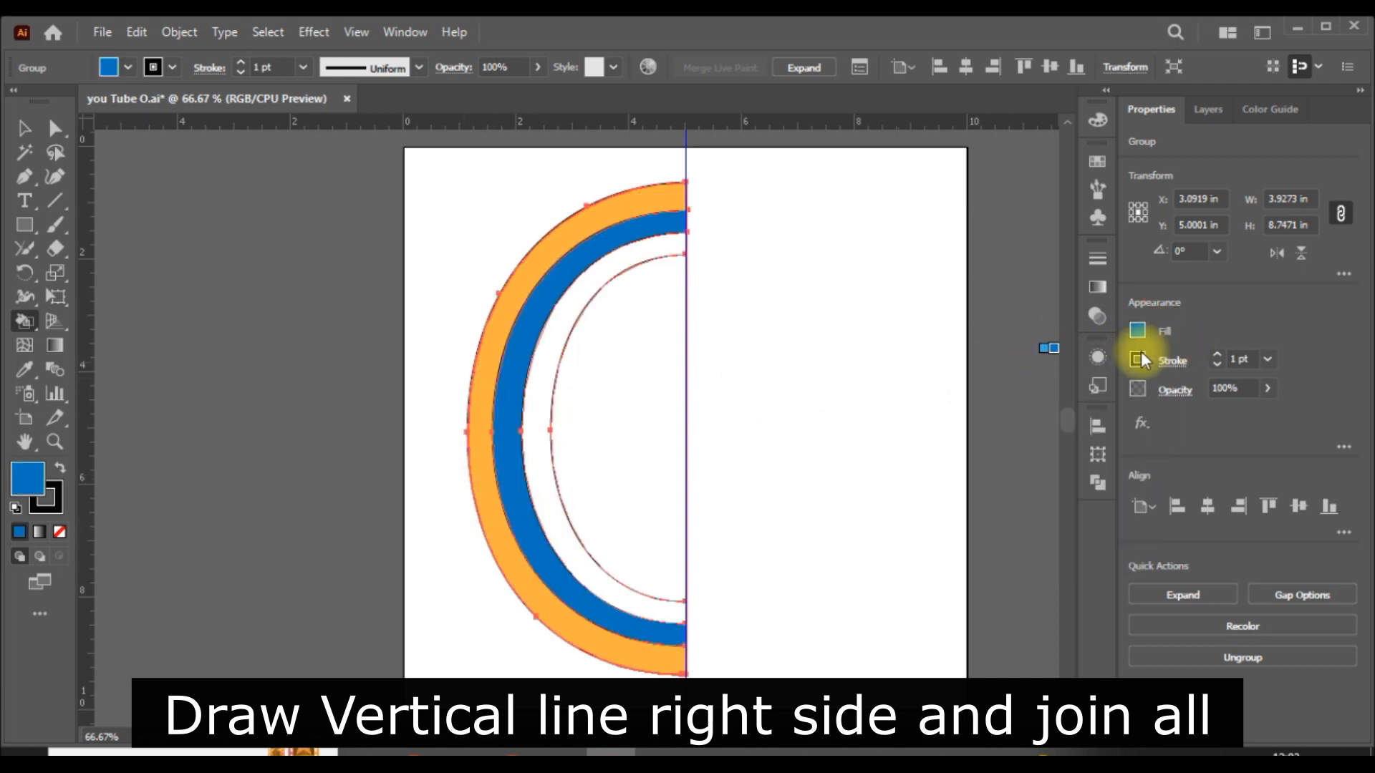
{"action": "left_click", "coordinate": [1137, 330]}
{"action": "left_click", "coordinate": [1083, 419]}
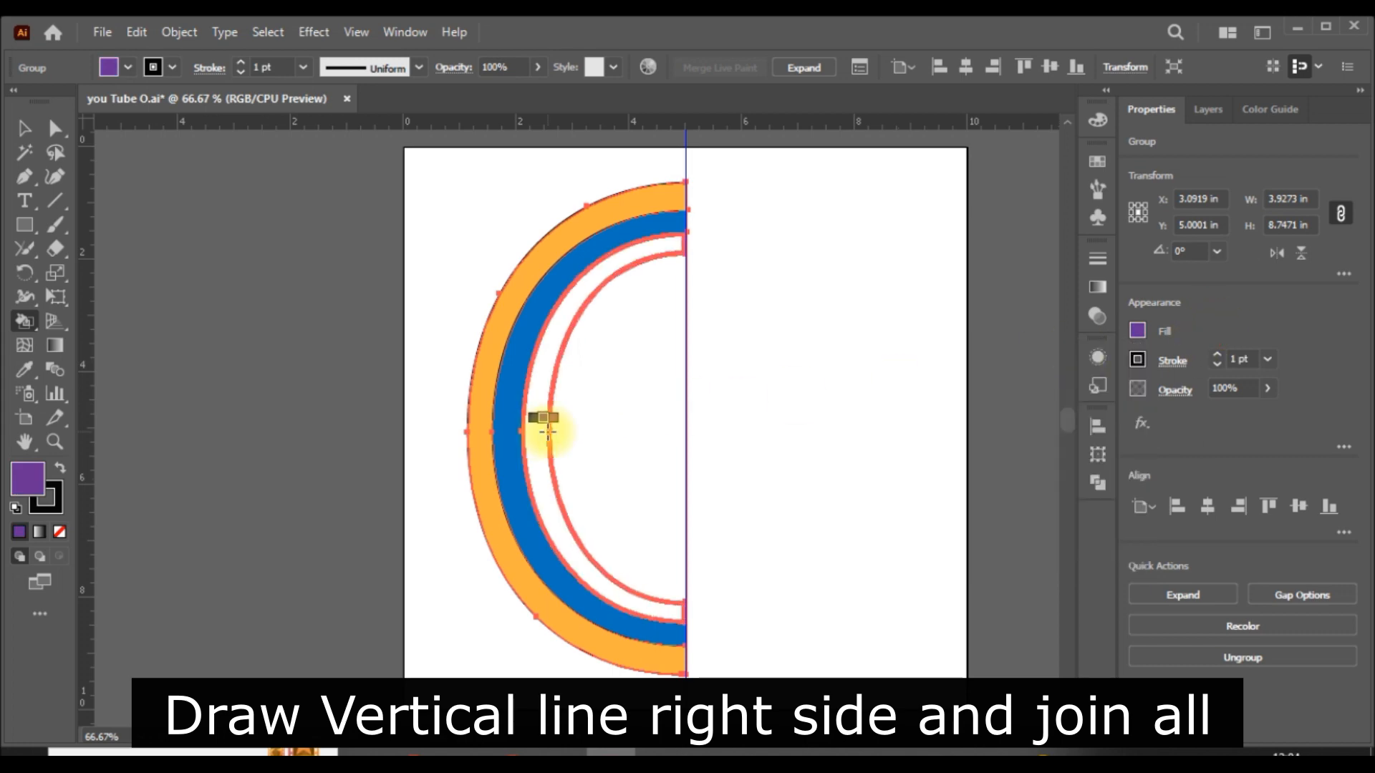
{"action": "left_click", "coordinate": [538, 422]}
- Deselect the artwork and hide the guides
{"action": "key", "text": "v"}
{"action": "left_click", "coordinate": [864, 431]}
{"action": "left_click", "coordinate": [1226, 348]}
- Try to delete the overhanging upper end point of the line between the orange and blue bands
{"action": "key", "text": "ctrl+="}
{"action": "key", "text": "ctrl+="}
{"action": "scroll", "coordinate": [829, 384], "scroll_direction": "up", "scroll_amount": 5}
{"action": "left_click", "coordinate": [55, 128]}
{"action": "left_click", "coordinate": [829, 260]}
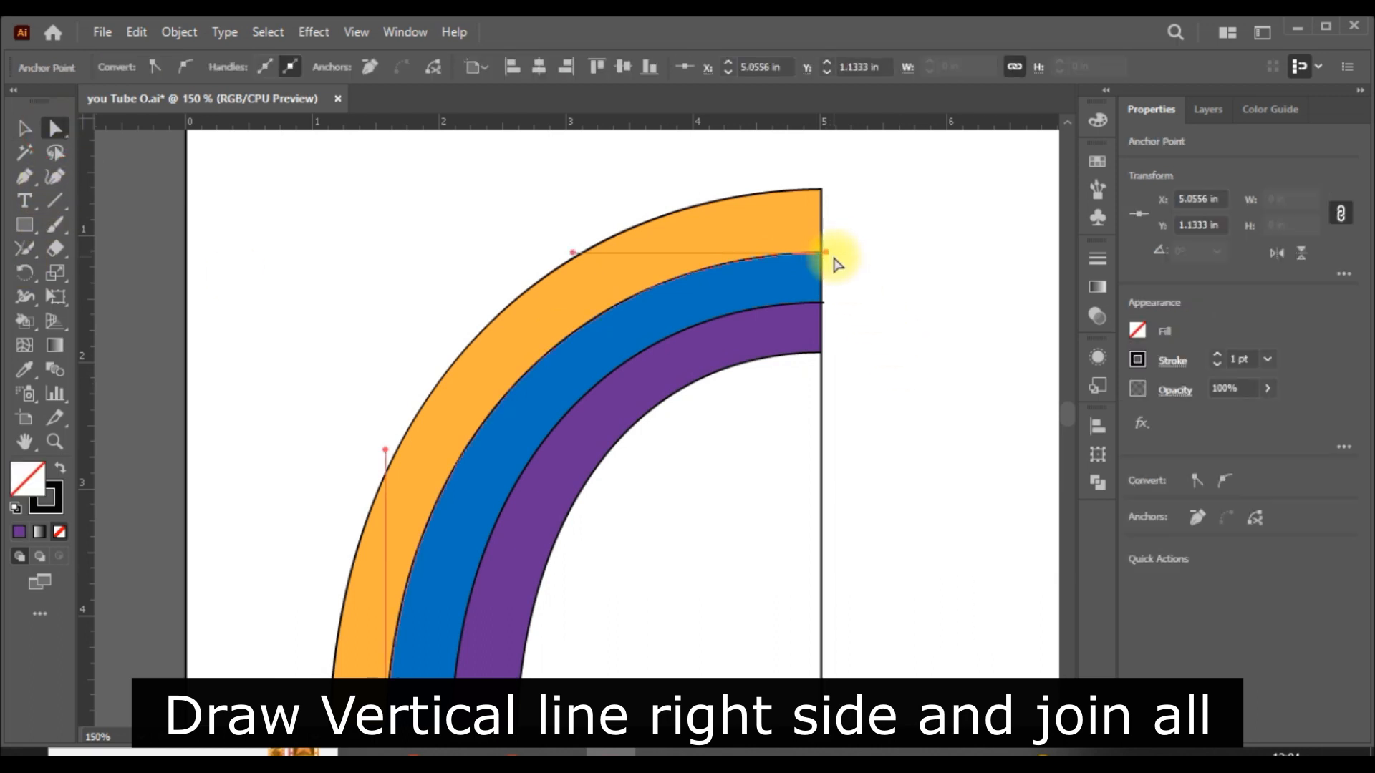
{"action": "key", "text": "Delete"}
{"action": "key", "text": "ctrl+z"}
- Move the overhanging upper end points above and below the blue band onto the vertical line with the Direct Selection tool
{"action": "left_click", "coordinate": [921, 251]}
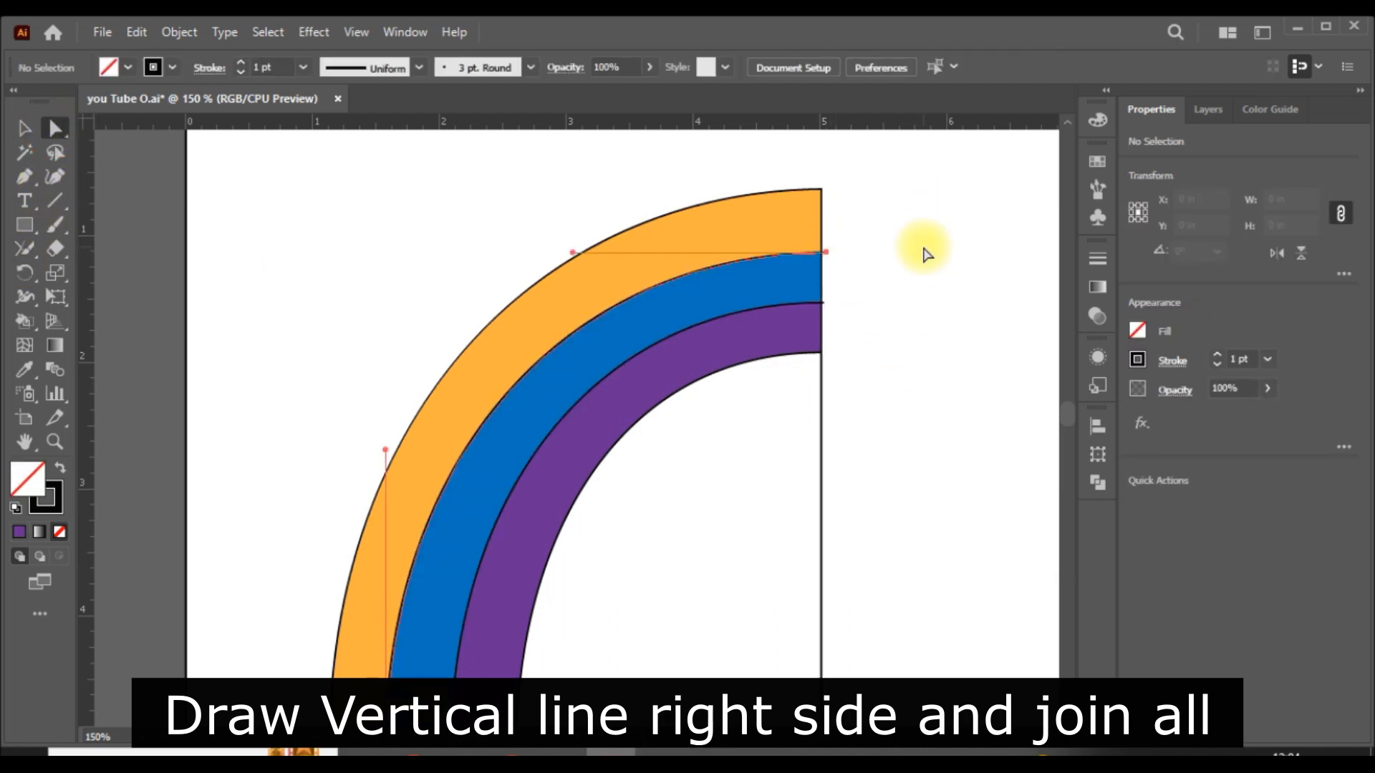
{"action": "left_click", "coordinate": [831, 255]}
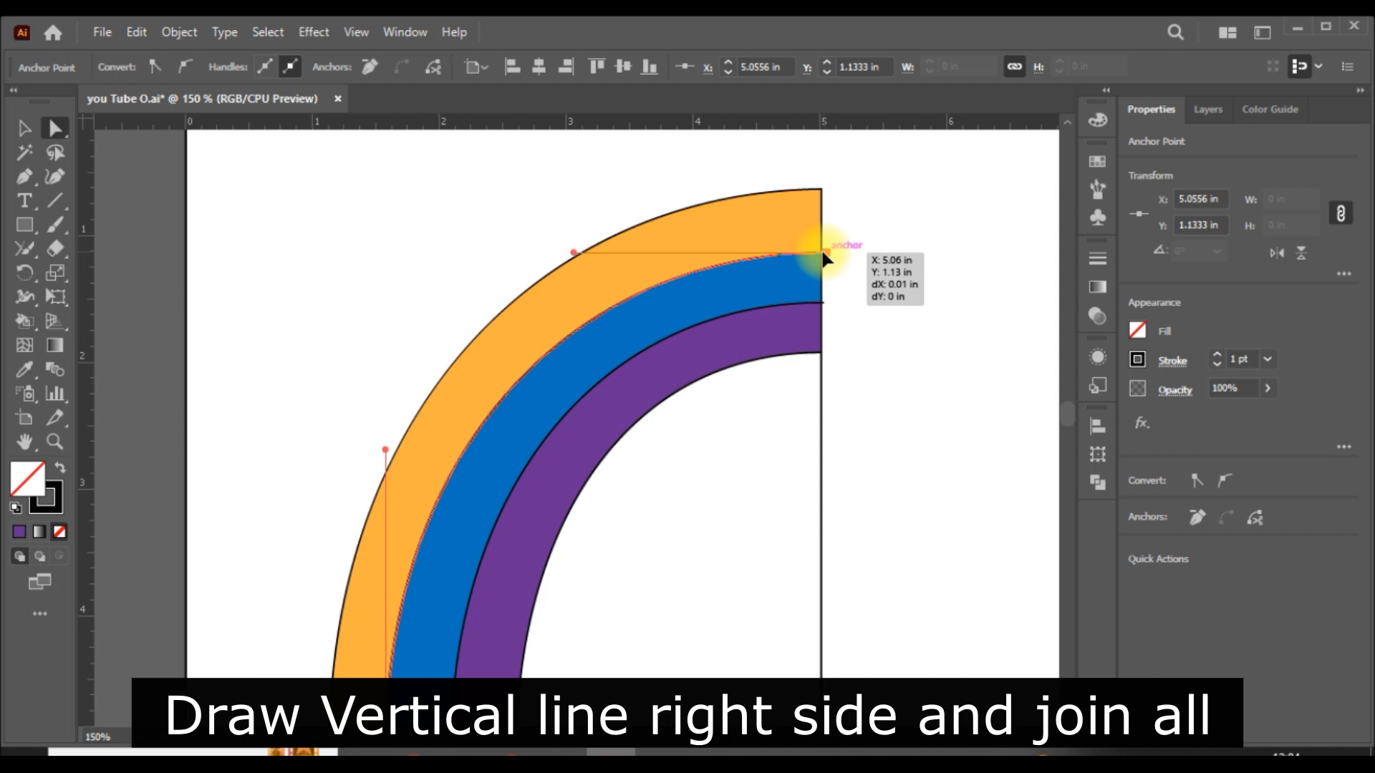
{"action": "scroll", "coordinate": [859, 290], "scroll_direction": "down", "scroll_amount": 1}
{"action": "left_click", "coordinate": [822, 280]}
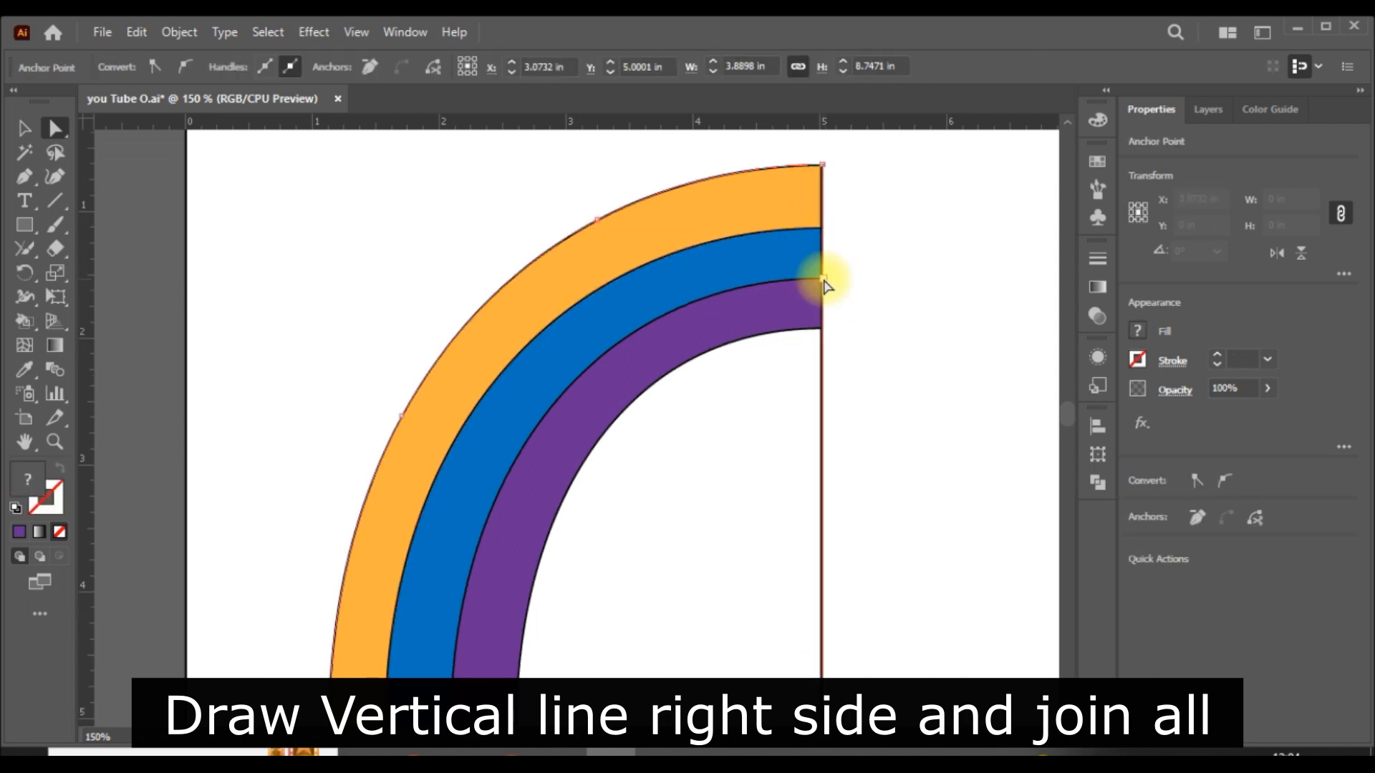
{"action": "left_click", "coordinate": [881, 320]}
- Remove the vertical line that closes the colored bands along the center
{"action": "scroll", "coordinate": [891, 365], "scroll_direction": "down", "scroll_amount": 5}
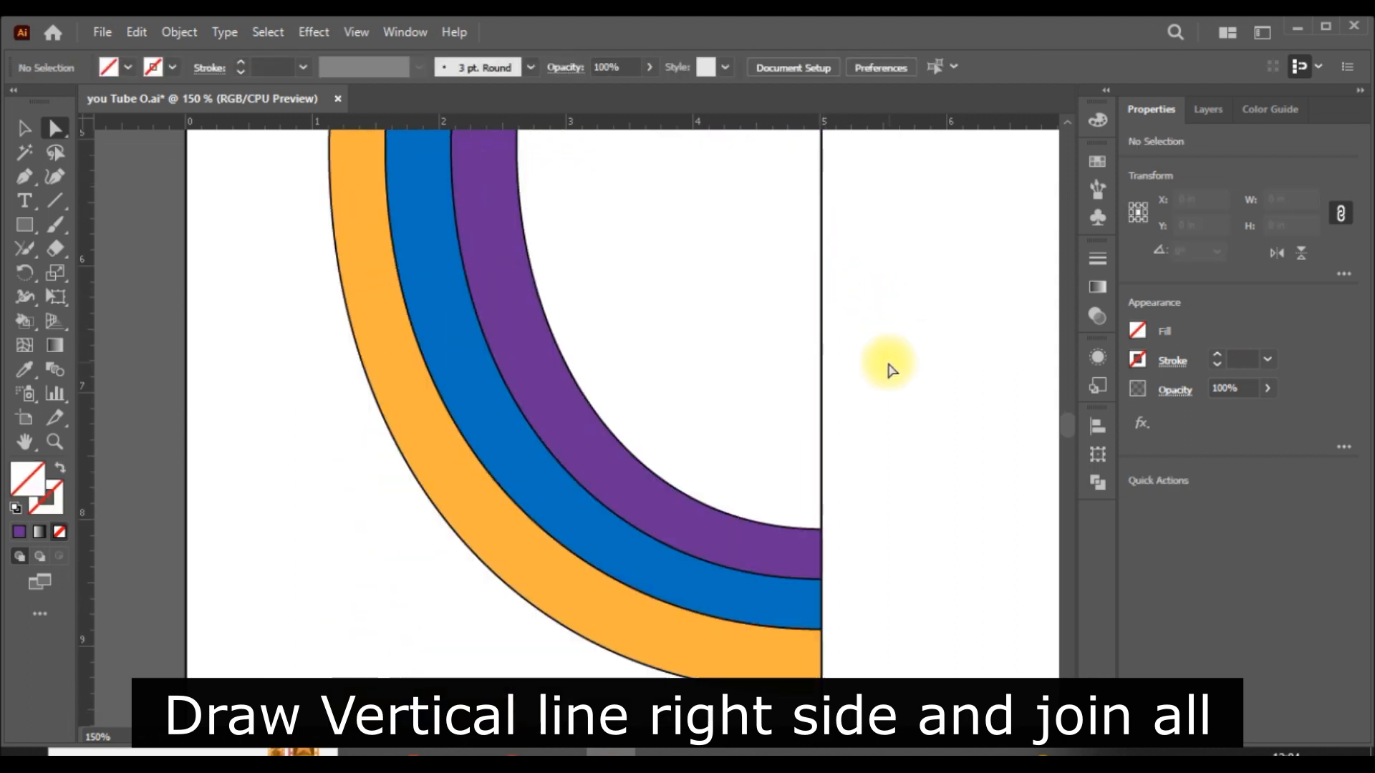
{"action": "left_click", "coordinate": [823, 400]}
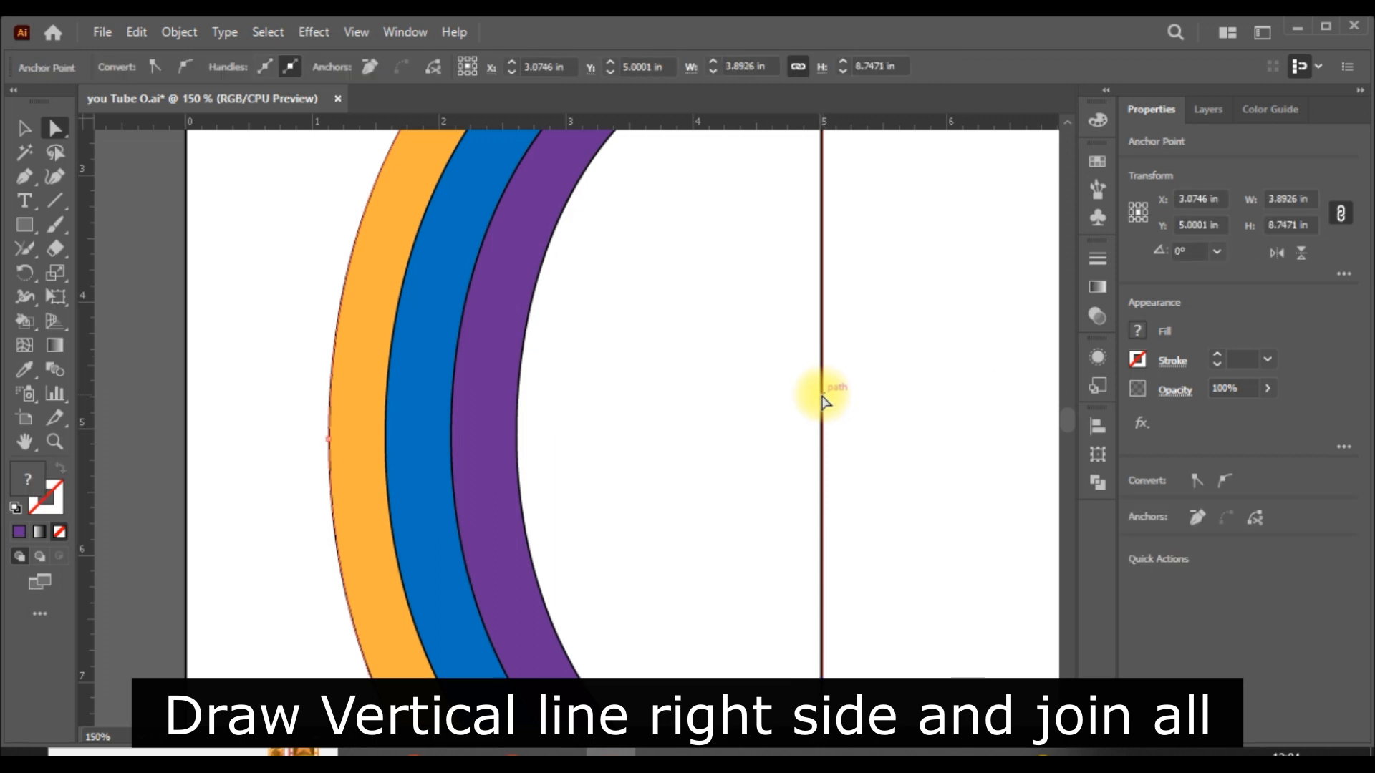
{"action": "key", "text": "ctrl+minus"}
{"action": "key", "text": "ctrl+alt+x"}
{"action": "scroll", "coordinate": [823, 401], "scroll_direction": "down", "scroll_amount": 5}
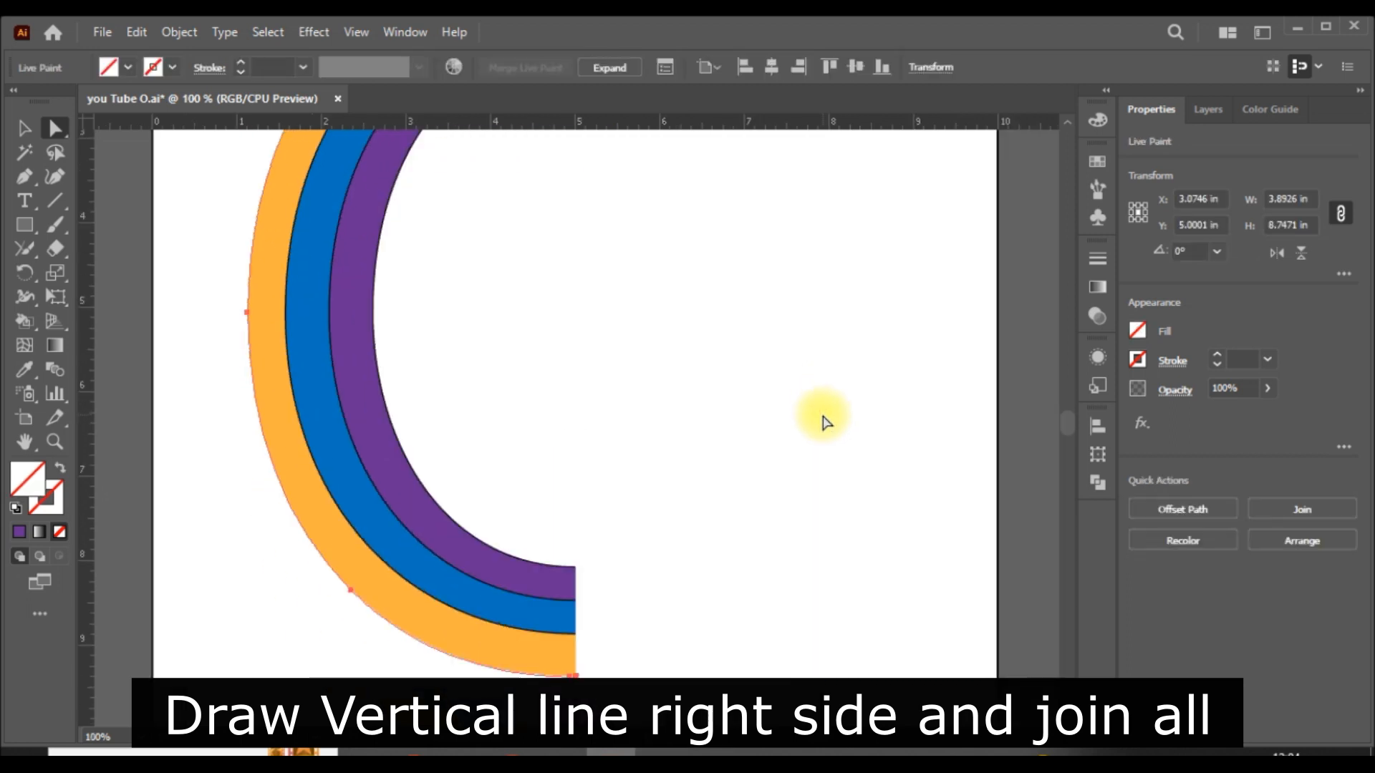
{"action": "key", "text": "ctrl+minus"}
- Select the whole Live Paint group and set its stroke to none
{"action": "left_click", "coordinate": [25, 129]}
{"action": "left_click", "coordinate": [850, 399]}
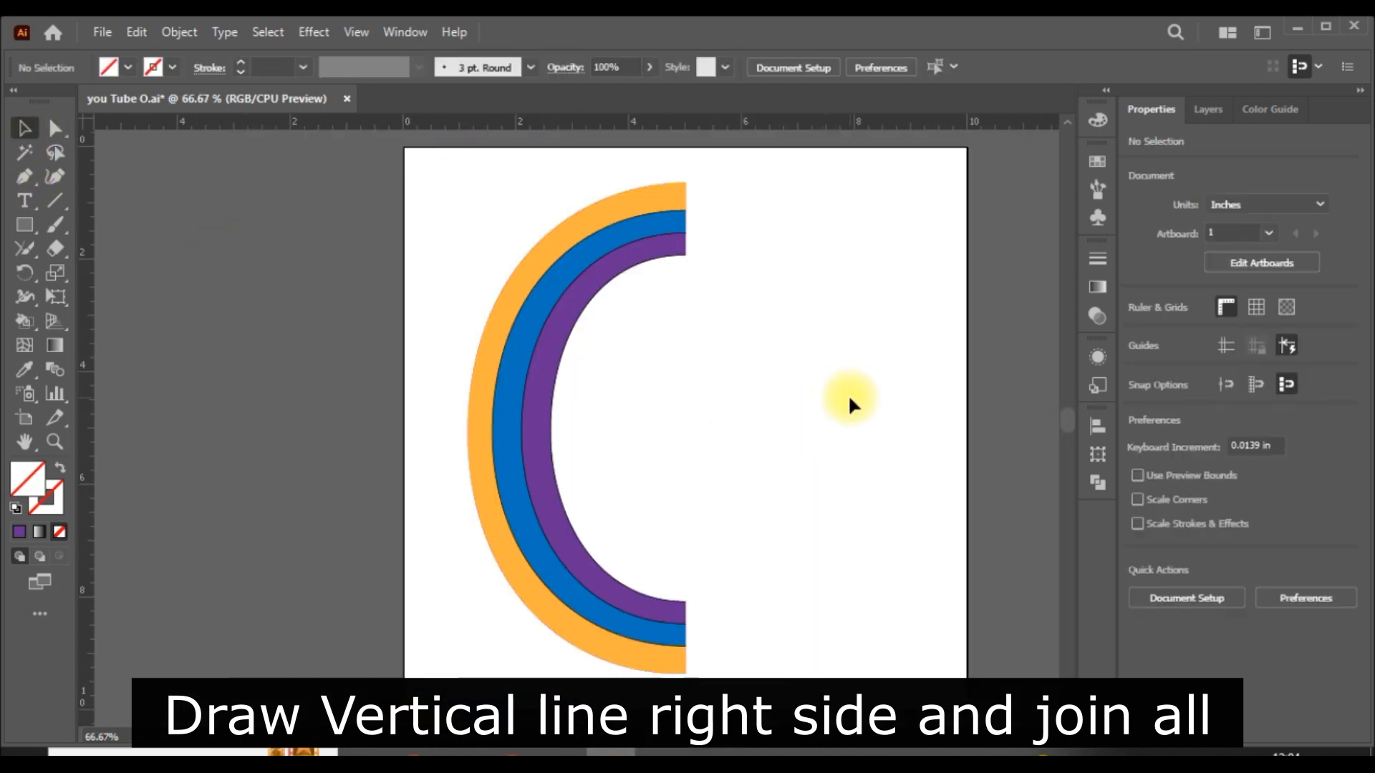
{"action": "left_click_drag", "start_coordinate": [704, 448], "coordinate": [445, 522]}
{"action": "left_click", "coordinate": [1138, 359]}
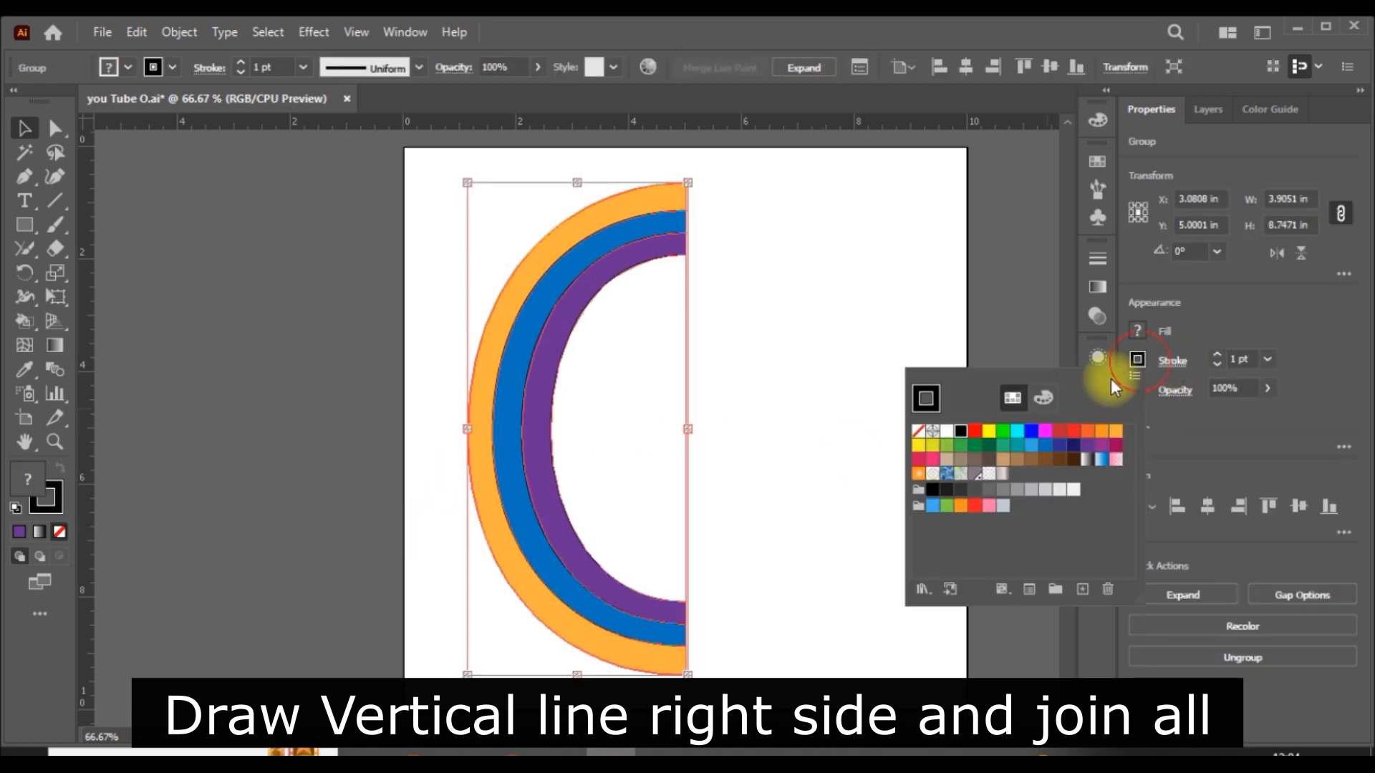
{"action": "left_click", "coordinate": [876, 317]}
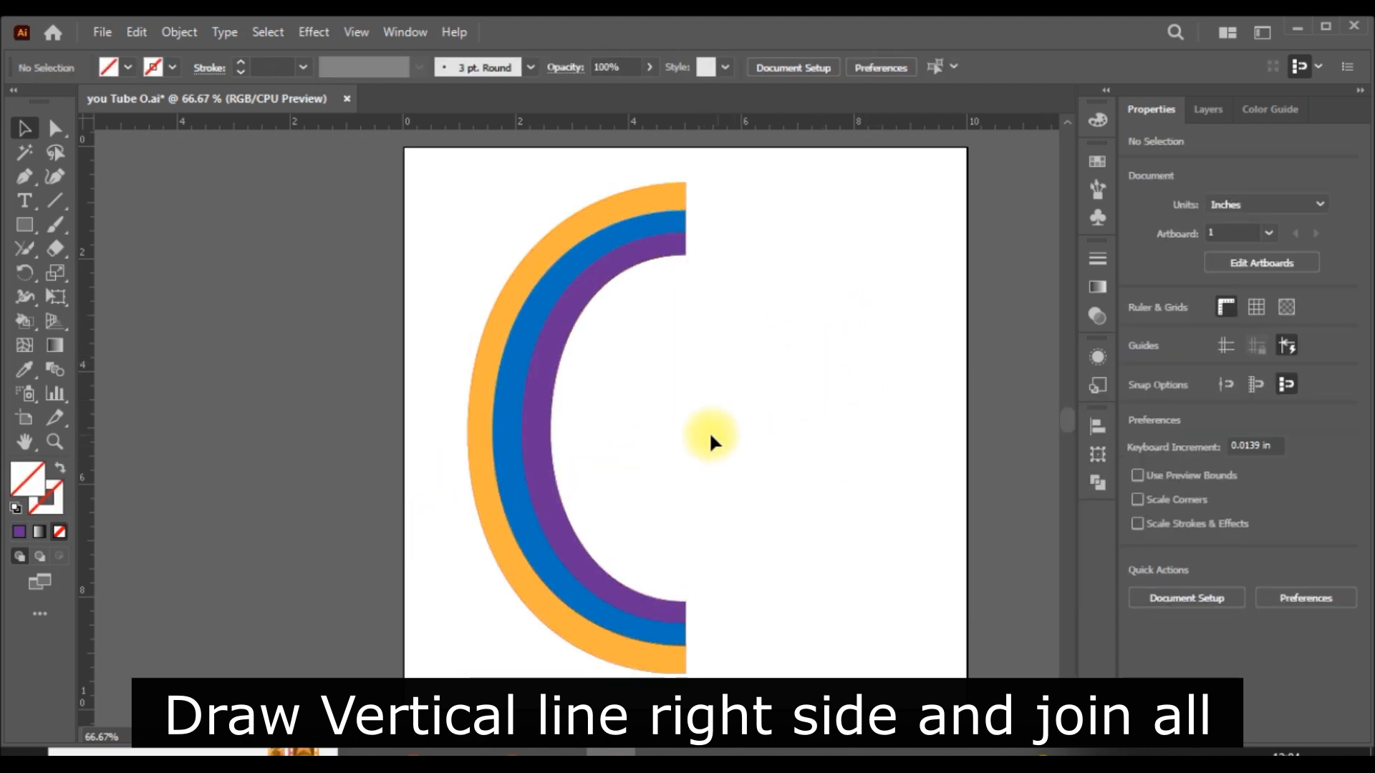
- Restore the black 1 pt stroke on the whole Live Paint group
{"action": "left_click_drag", "start_coordinate": [710, 434], "coordinate": [416, 531]}
{"action": "left_click", "coordinate": [1138, 360]}
{"action": "left_click", "coordinate": [819, 356]}
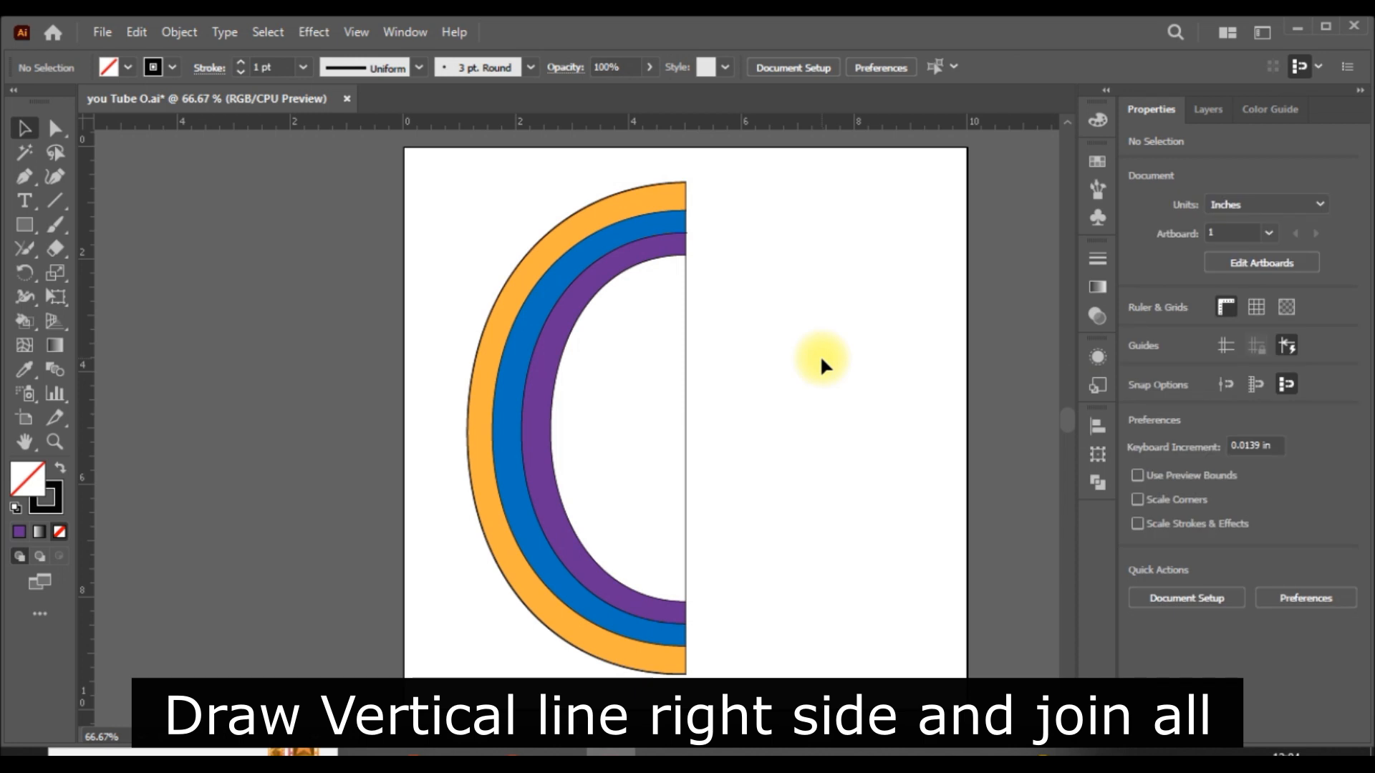
{"action": "left_click", "coordinate": [685, 418]}
{"action": "left_click", "coordinate": [736, 417]}
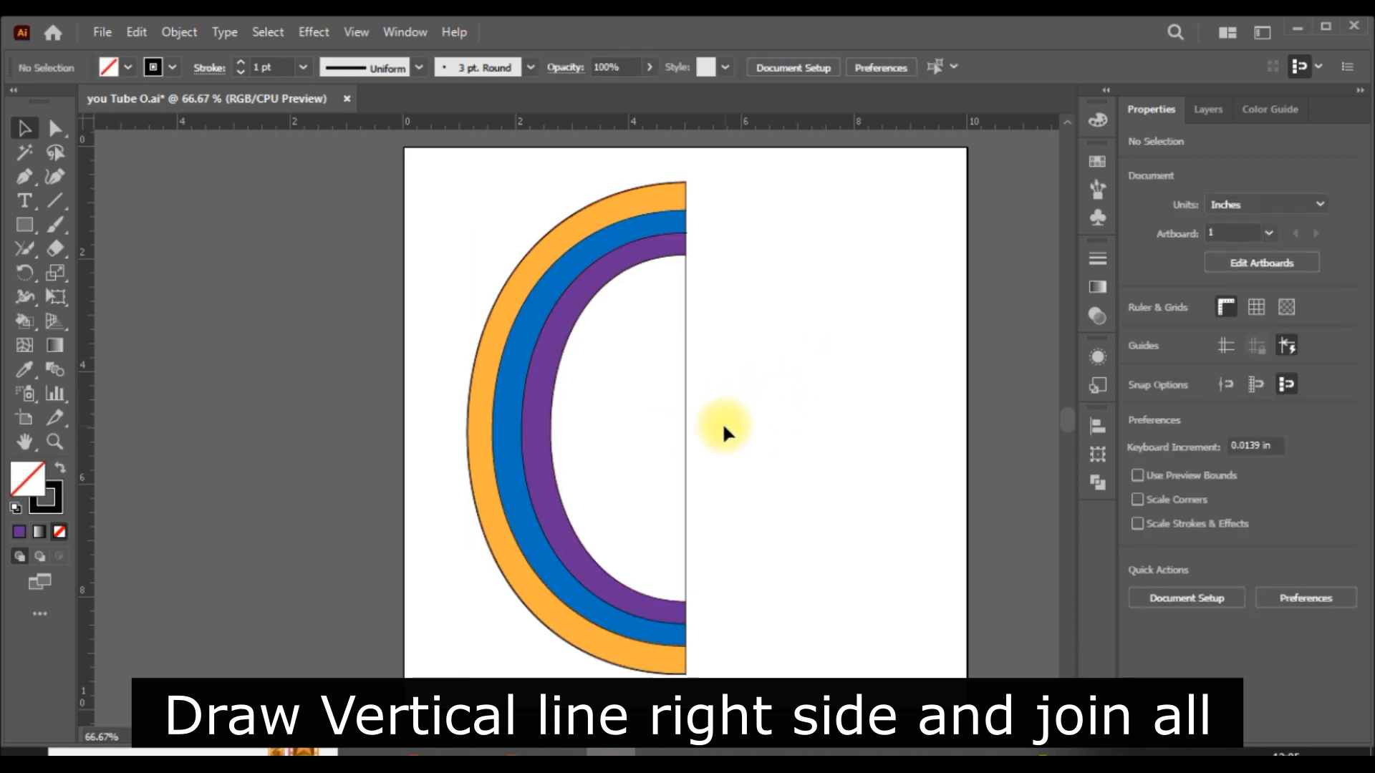
{"action": "right_click", "coordinate": [25, 324]}
{"action": "left_click", "coordinate": [116, 323]}
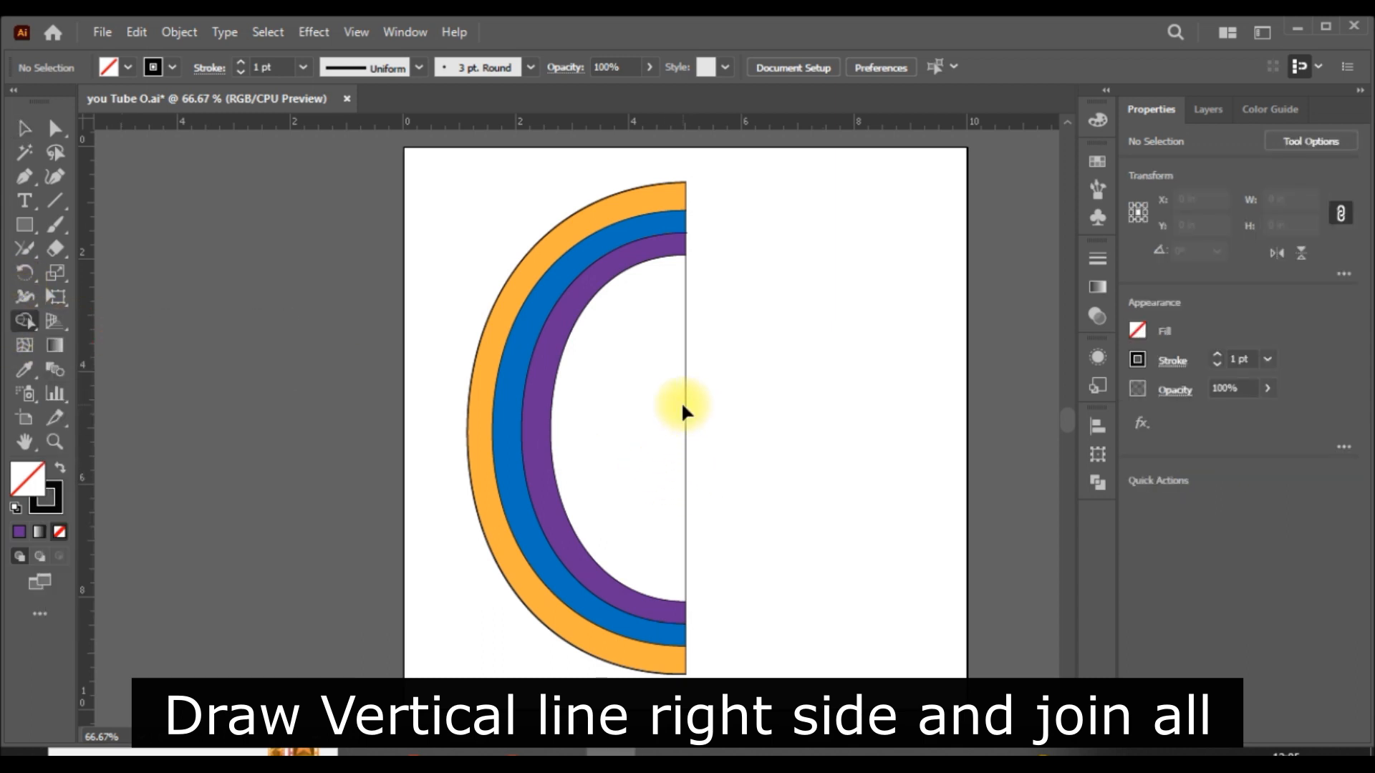
{"action": "key", "text": "ctrl+a"}
{"action": "left_click", "coordinate": [23, 121]}
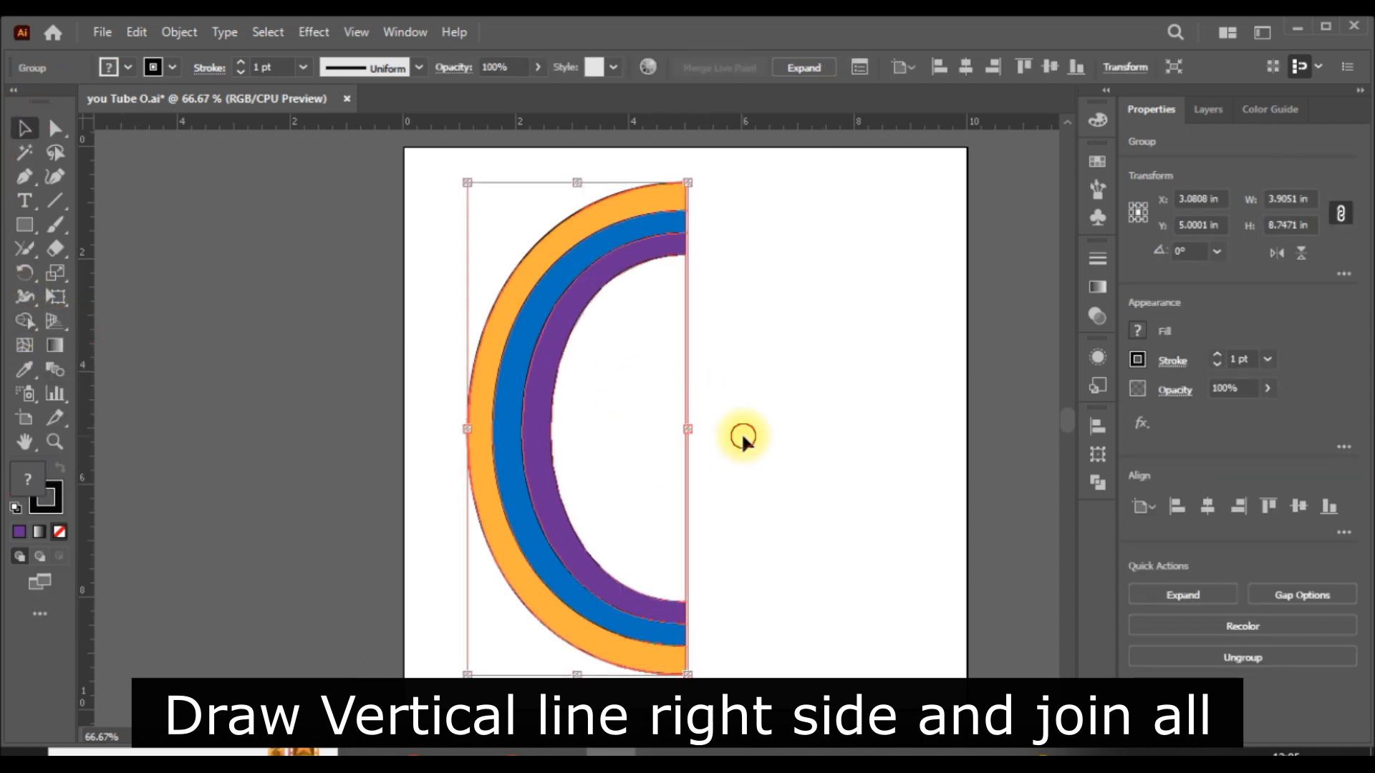
{"action": "left_click", "coordinate": [741, 432]}
- Try to delete the vertical line in isolation mode and undo the deletion
{"action": "double_click", "coordinate": [684, 410]}
{"action": "key", "text": "Delete"}
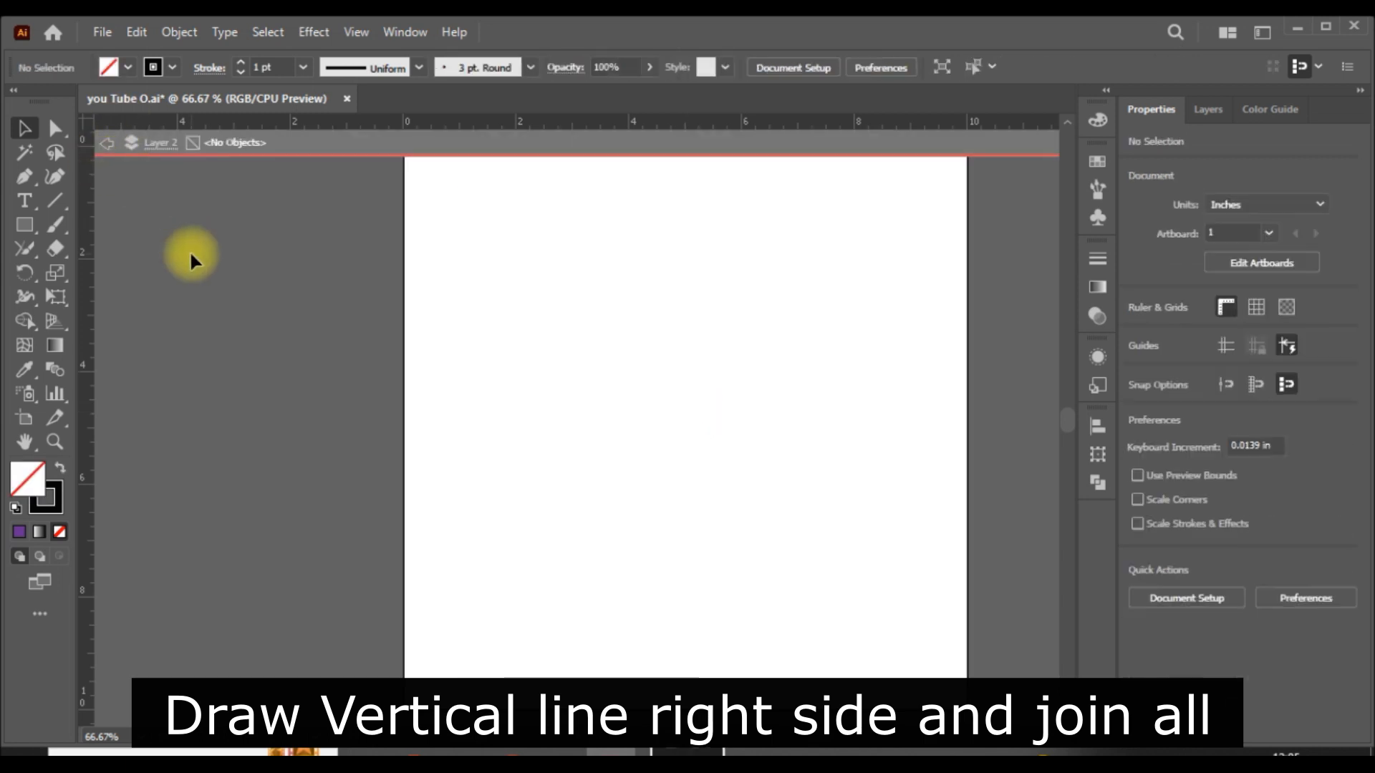
{"action": "key", "text": "ctrl+z"}
- Exit isolation mode completely so the Live Paint artwork is editable on the normal artboard
{"action": "left_click", "coordinate": [105, 146]}
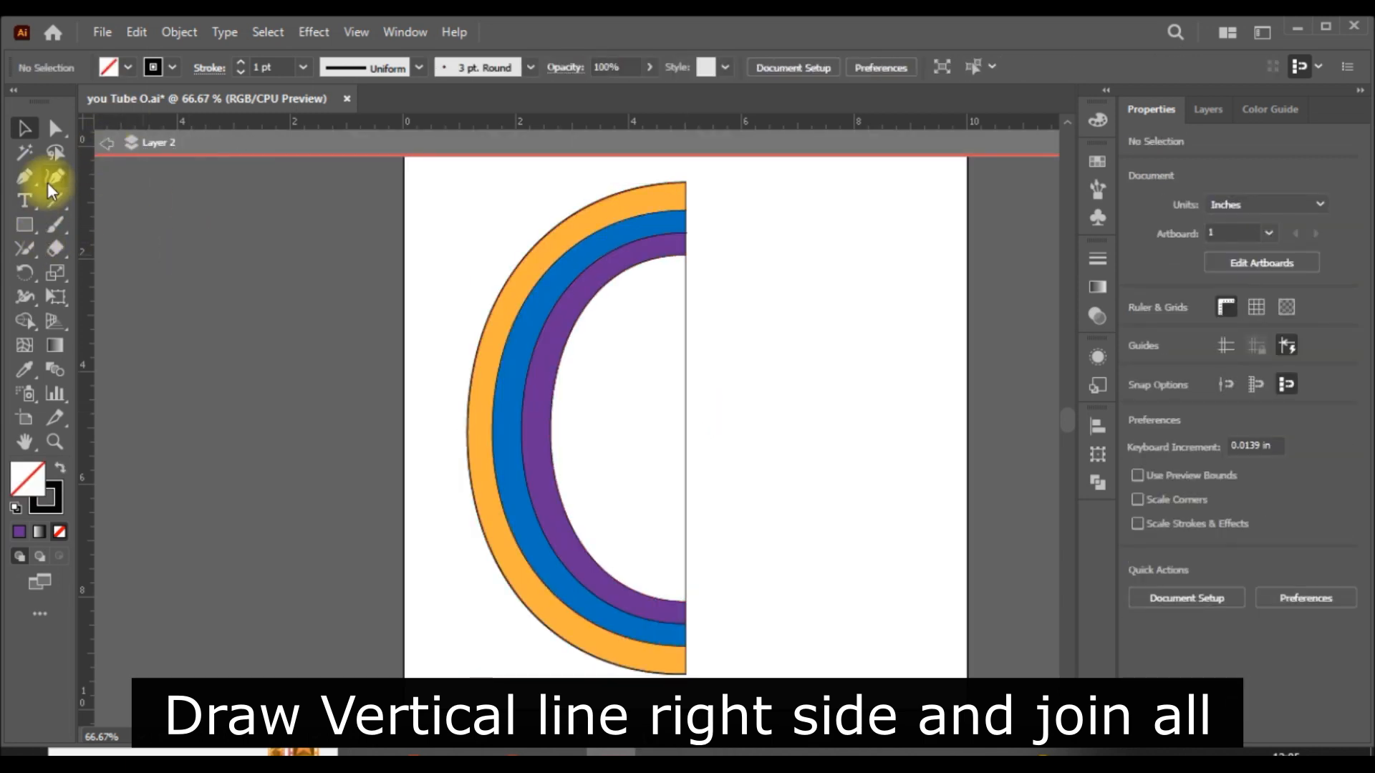
{"action": "left_click", "coordinate": [53, 131]}
{"action": "left_click", "coordinate": [106, 146]}
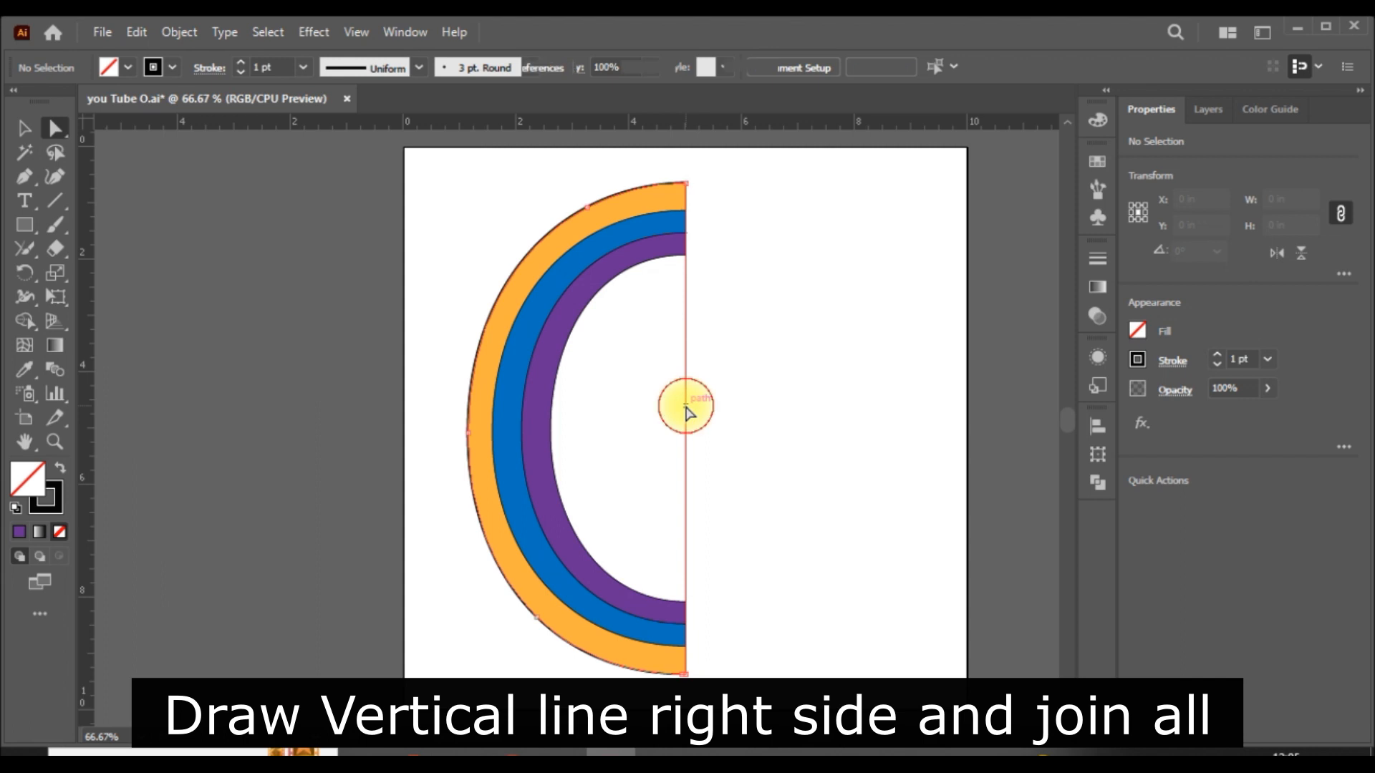
- Try to delete the vertical closing line with Direct Selection on the artboard and undo the deletion
{"action": "left_click", "coordinate": [686, 407]}
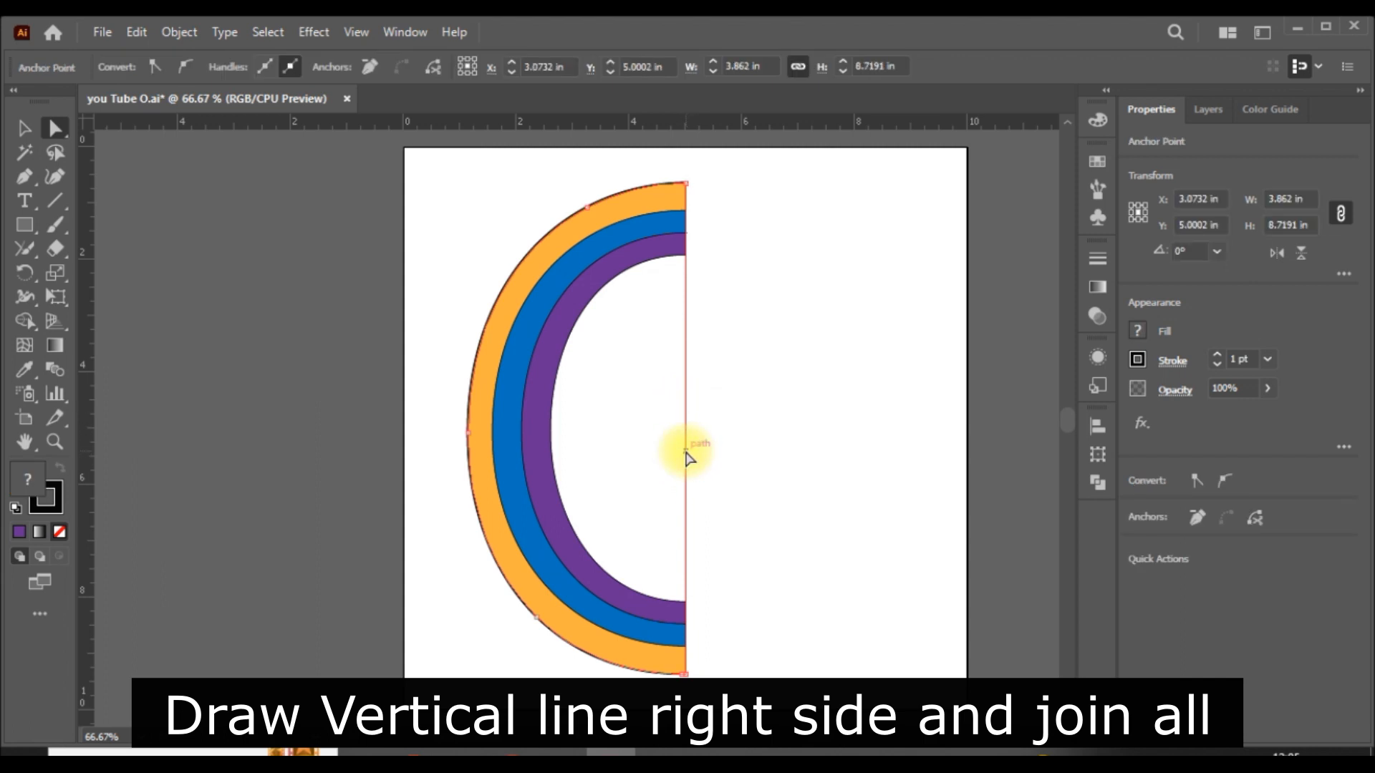
{"action": "key", "text": "Delete"}
{"action": "key", "text": "ctrl+z"}
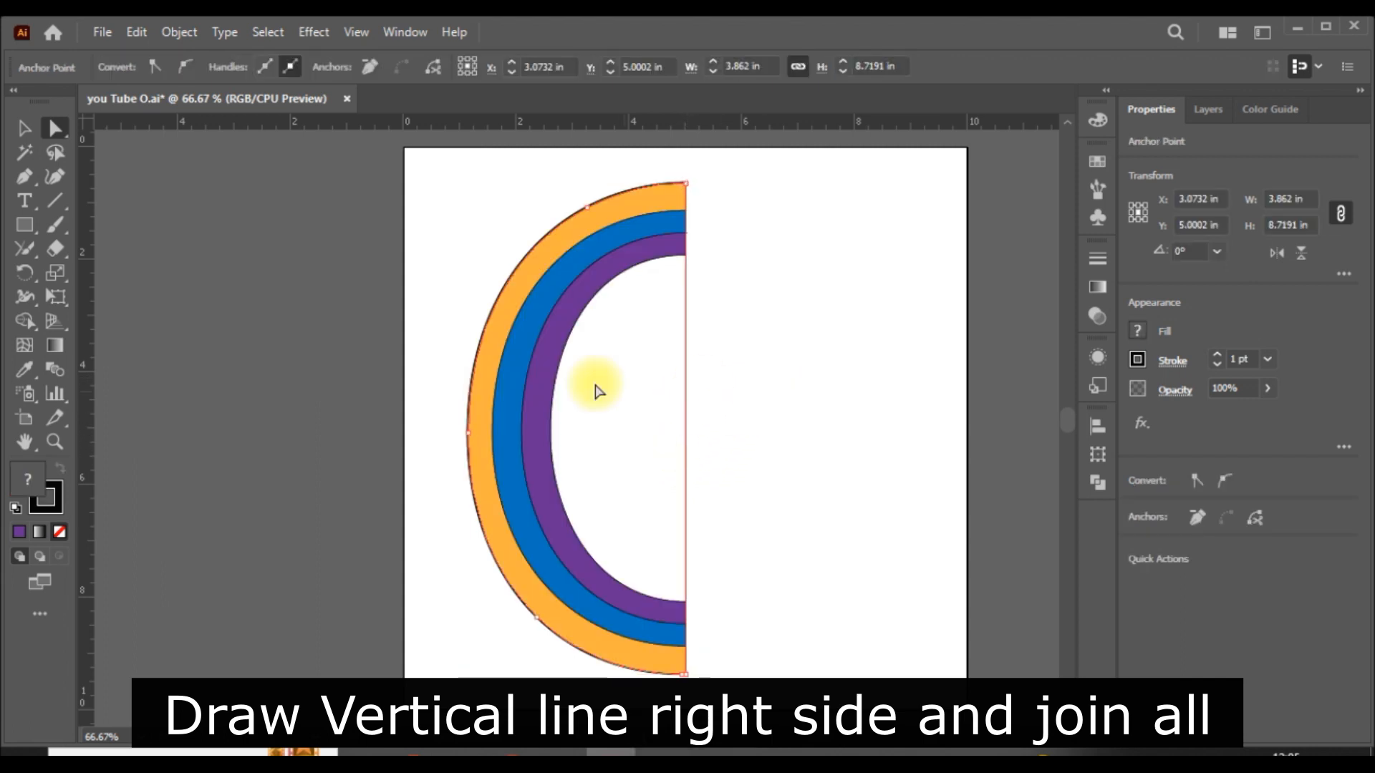
- Add anchor points to the vertical line at the purple band's upper and lower inner ends and one between them
{"action": "left_click", "coordinate": [29, 179]}
{"action": "left_click", "coordinate": [108, 176]}
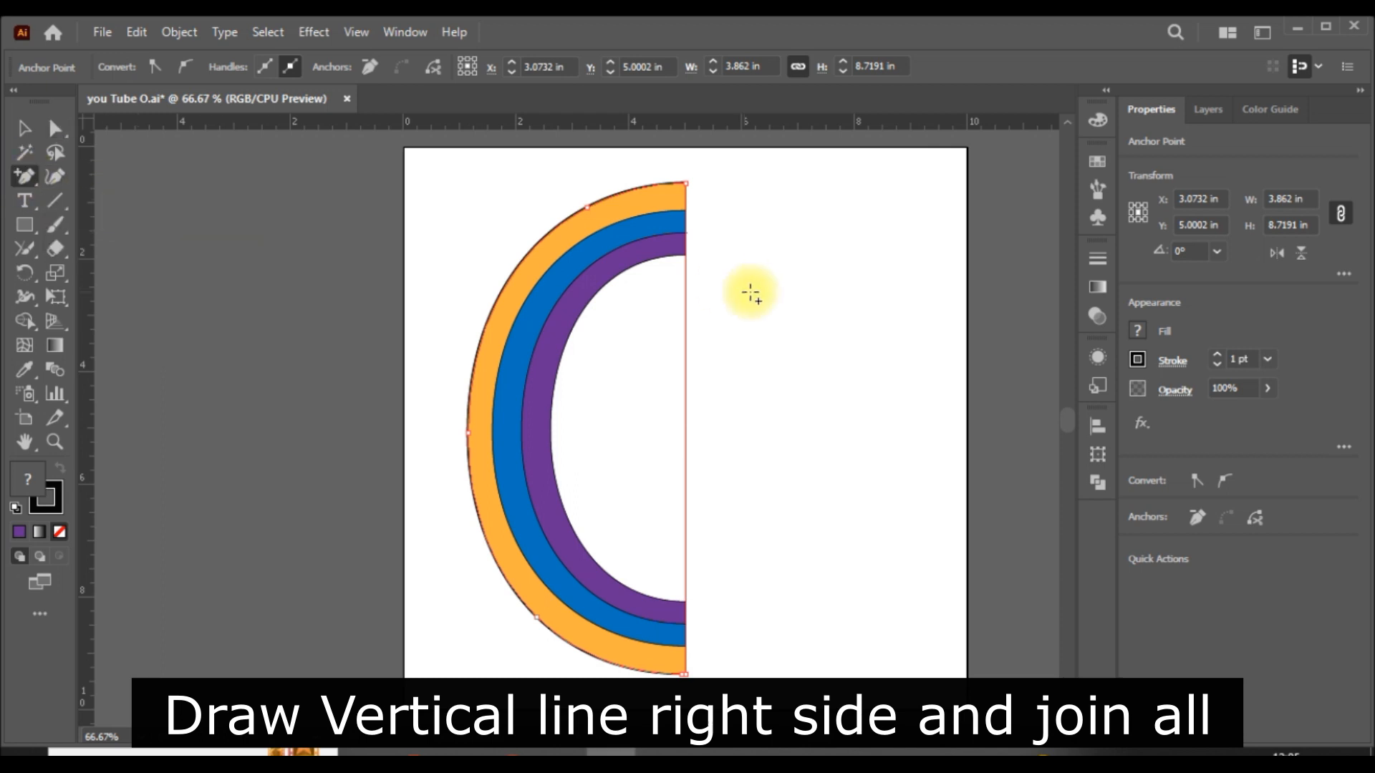
{"action": "scroll", "coordinate": [752, 290], "scroll_direction": "up", "scroll_amount": 3}
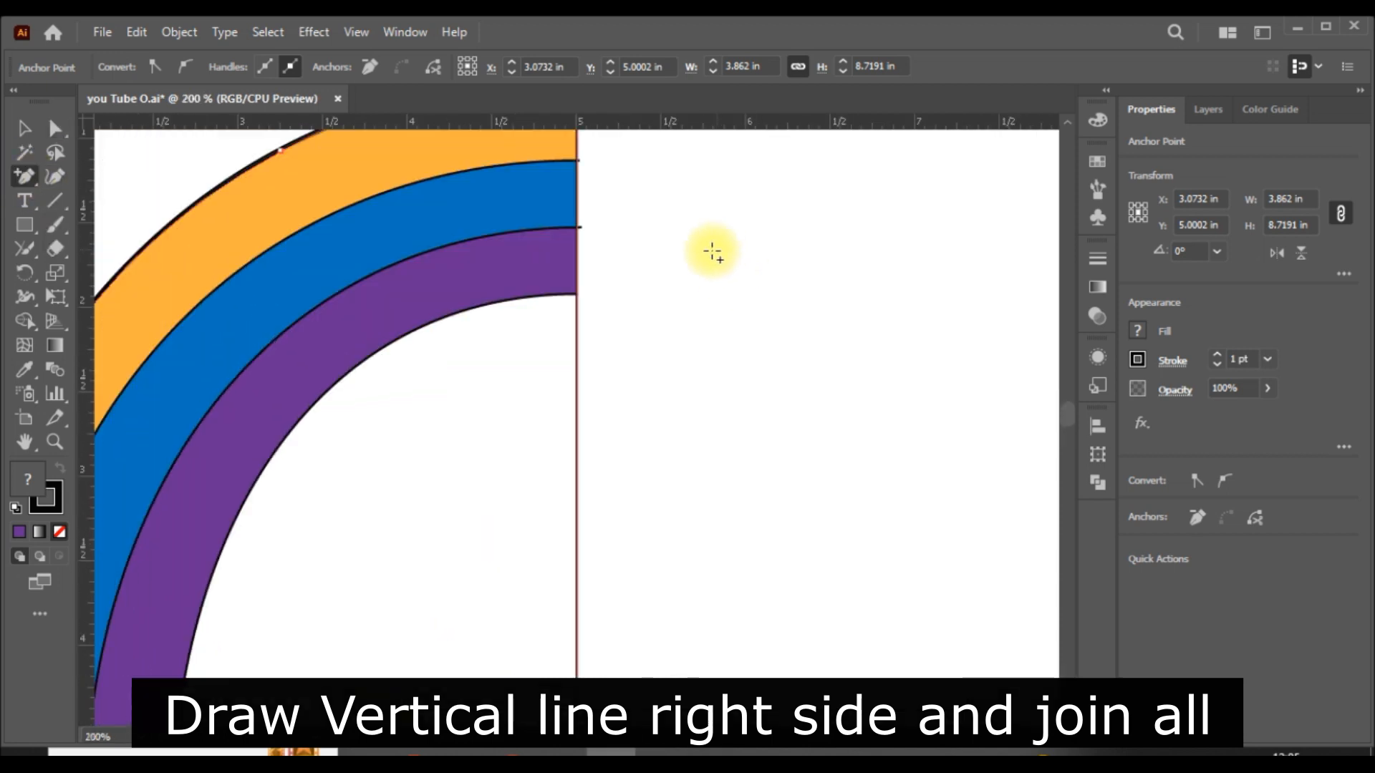
{"action": "left_click", "coordinate": [579, 293]}
{"action": "scroll", "coordinate": [595, 501], "scroll_direction": "down", "scroll_amount": 10}
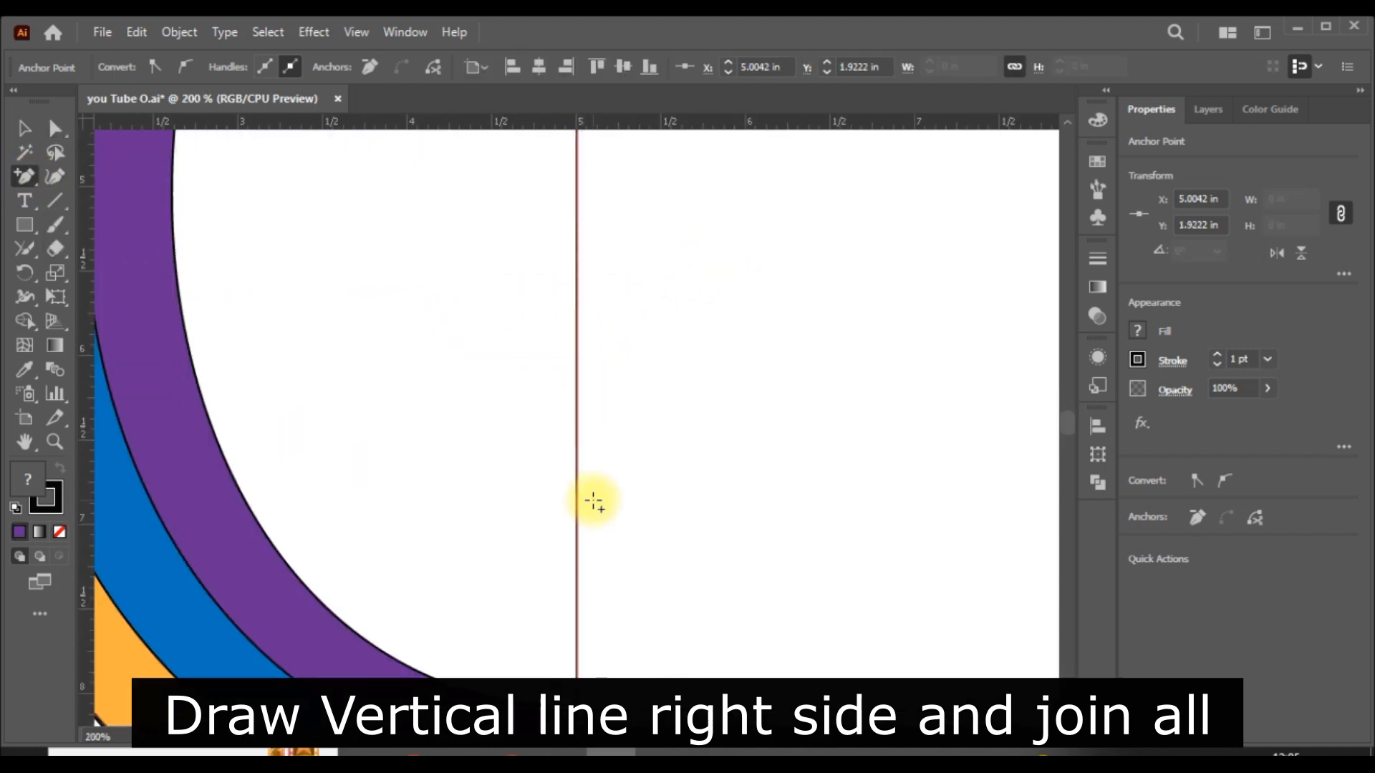
{"action": "left_click", "coordinate": [579, 537]}
{"action": "scroll", "coordinate": [615, 523], "scroll_direction": "up", "scroll_amount": 2}
{"action": "scroll", "coordinate": [605, 473], "scroll_direction": "up", "scroll_amount": 5}
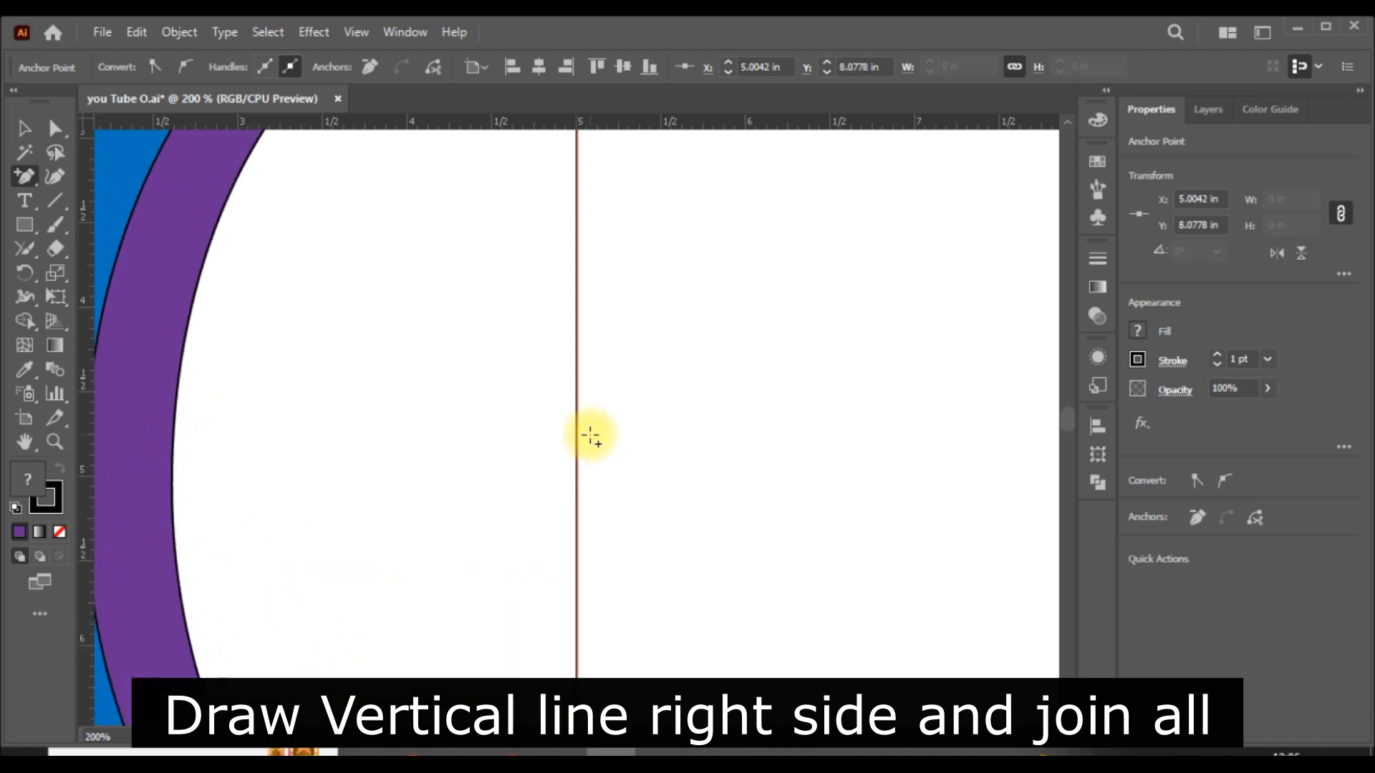
{"action": "left_click", "coordinate": [577, 399]}
- Delete the middle anchor point of the vertical line to remove the segment between the purple band's two inner ends
{"action": "left_click", "coordinate": [51, 126]}
{"action": "left_click", "coordinate": [880, 378]}
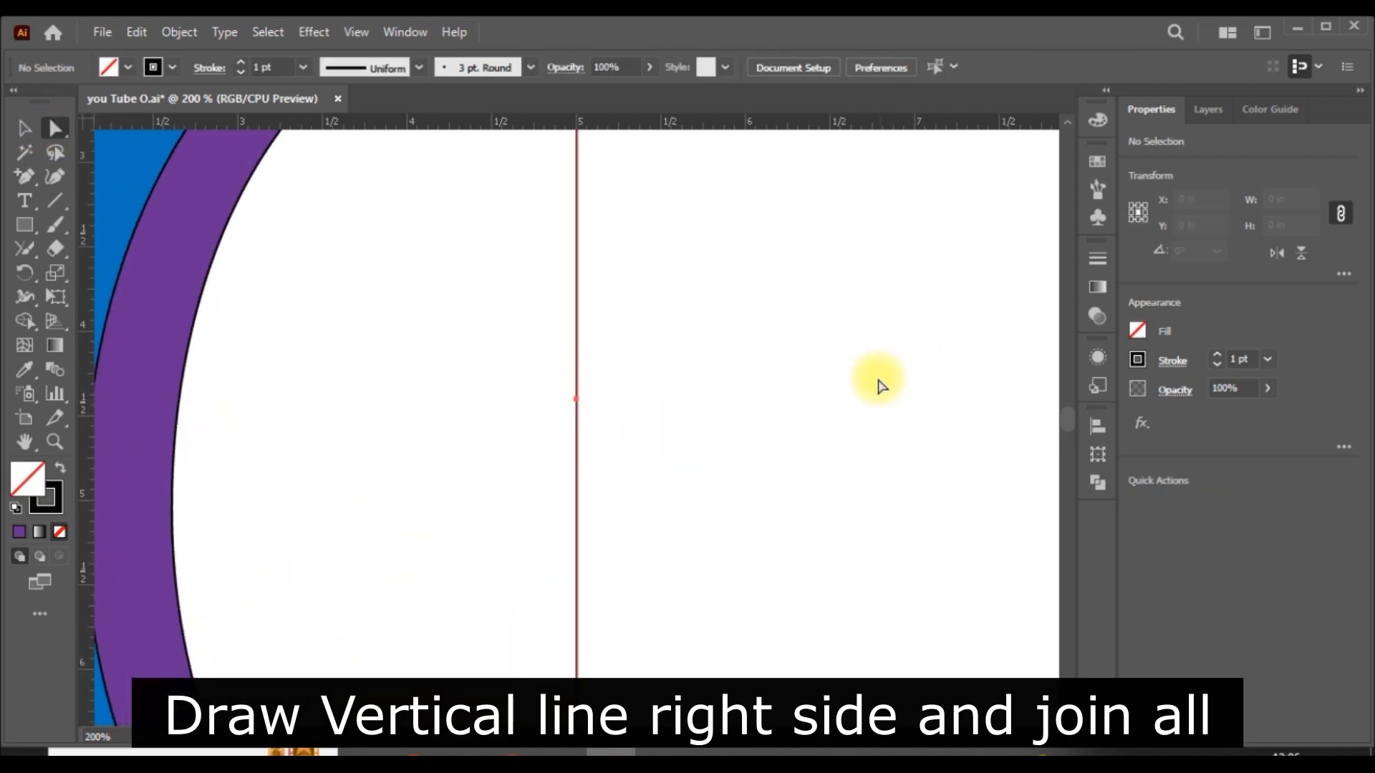
{"action": "left_click", "coordinate": [29, 128]}
{"action": "left_click", "coordinate": [55, 130]}
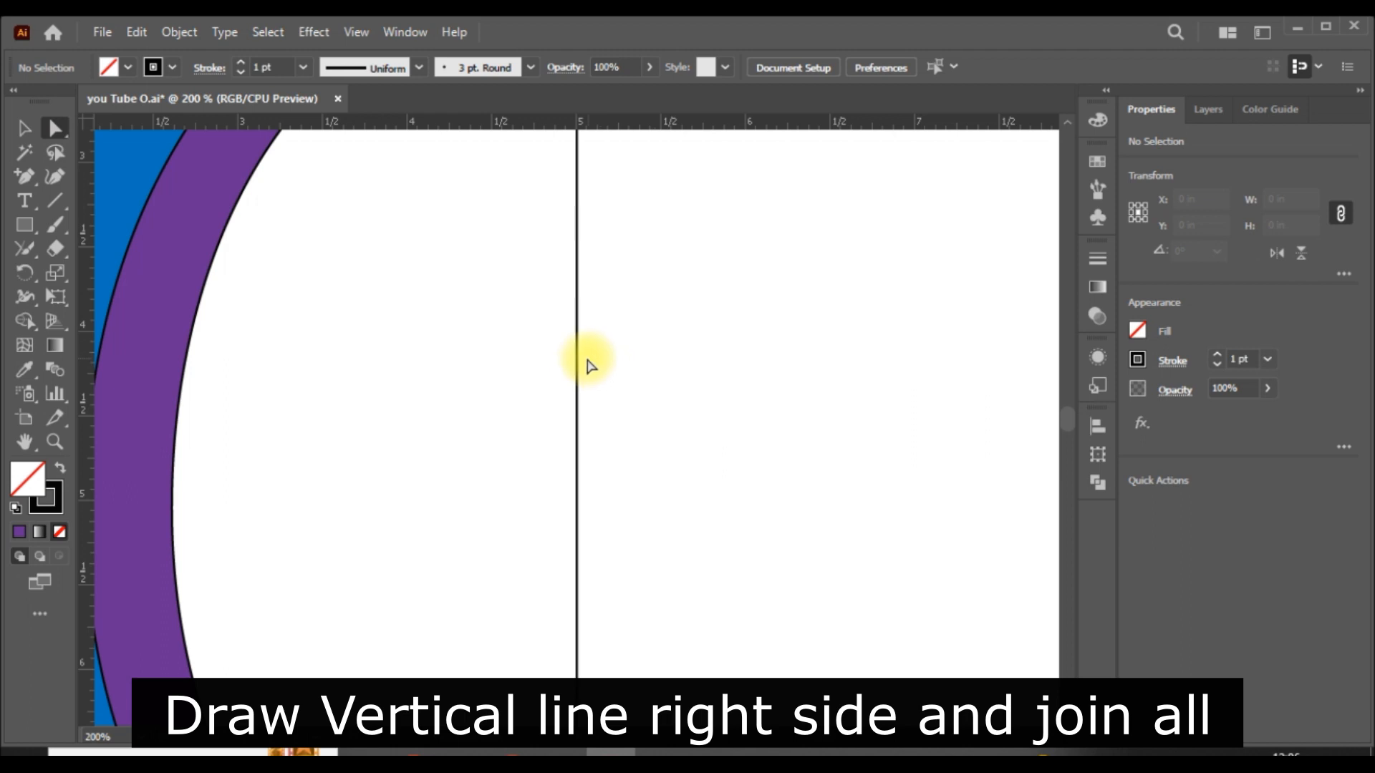
{"action": "left_click", "coordinate": [579, 399]}
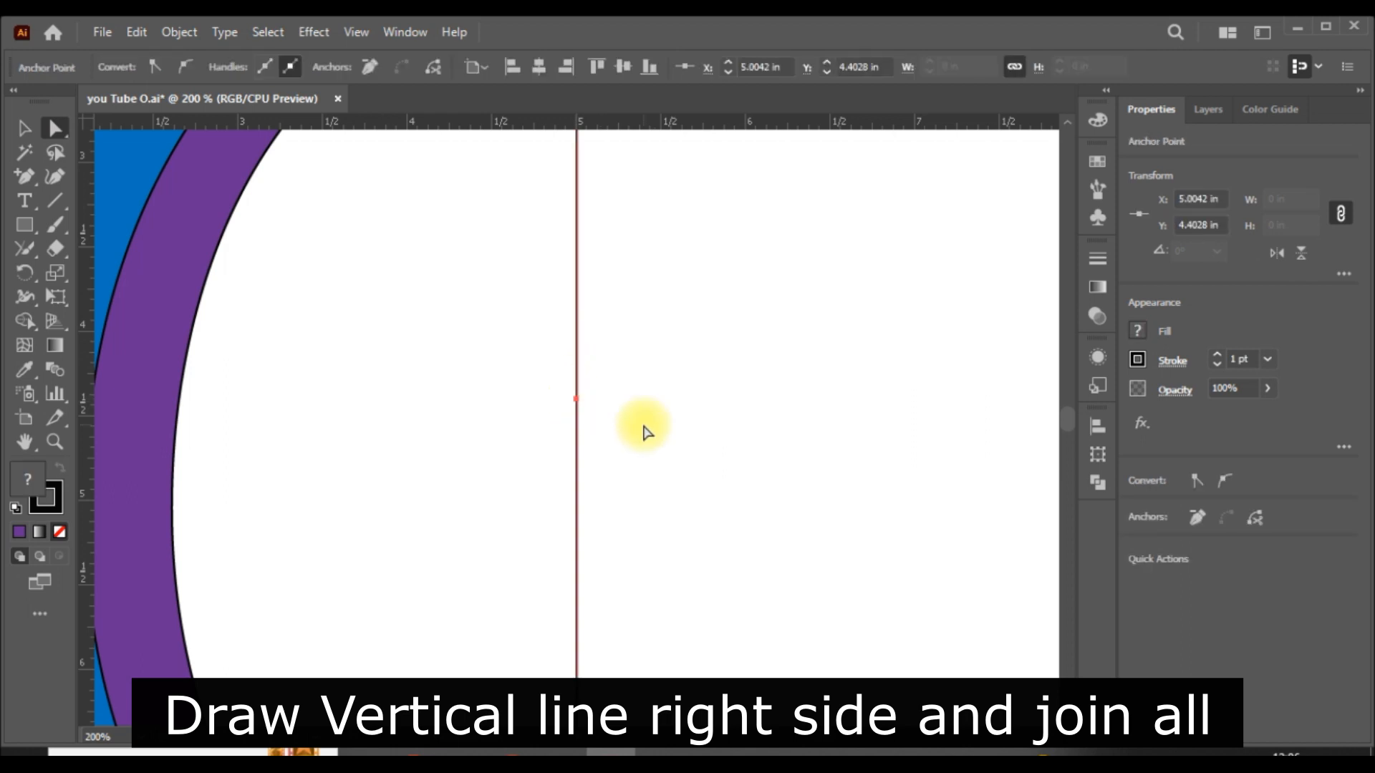
{"action": "key", "text": "Delete"}
{"action": "key", "text": "ctrl+minus"}
{"action": "key", "text": "ctrl+minus"}
{"action": "key", "text": "ctrl+minus"}
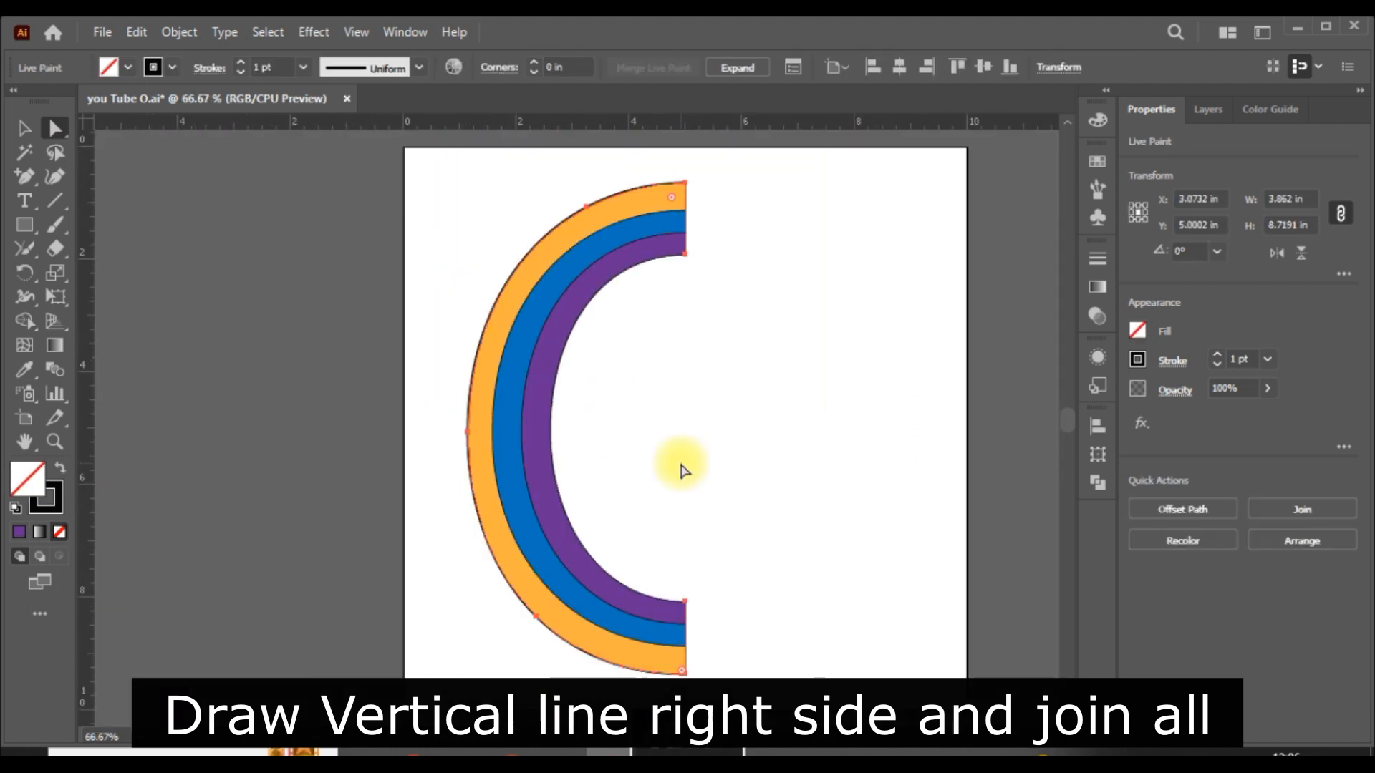
- Show the guides with the whole artboard in view and save the document
{"action": "left_click", "coordinate": [819, 467]}
{"action": "scroll", "coordinate": [823, 467], "scroll_direction": "up", "scroll_amount": 1}
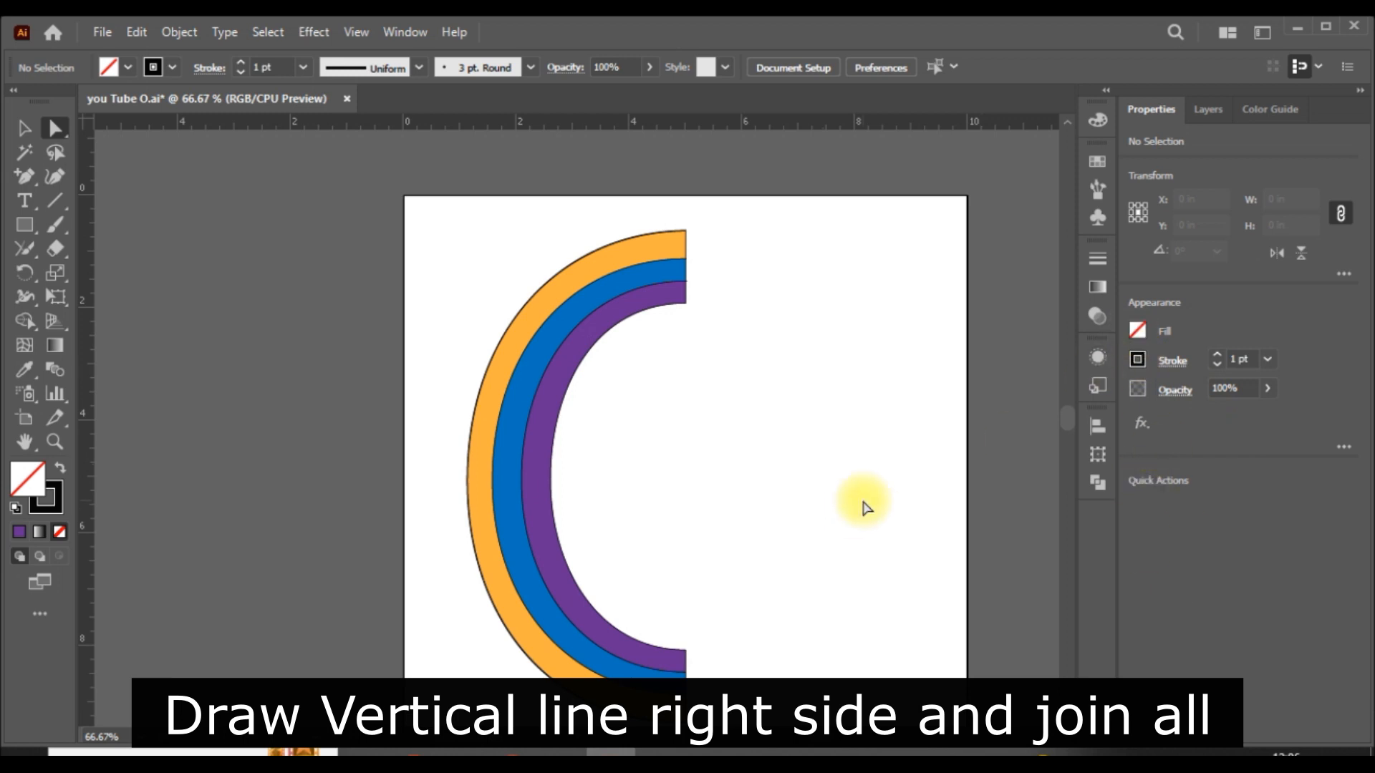
{"action": "scroll", "coordinate": [1029, 483], "scroll_direction": "up", "scroll_amount": 1}
{"action": "left_click", "coordinate": [24, 129]}
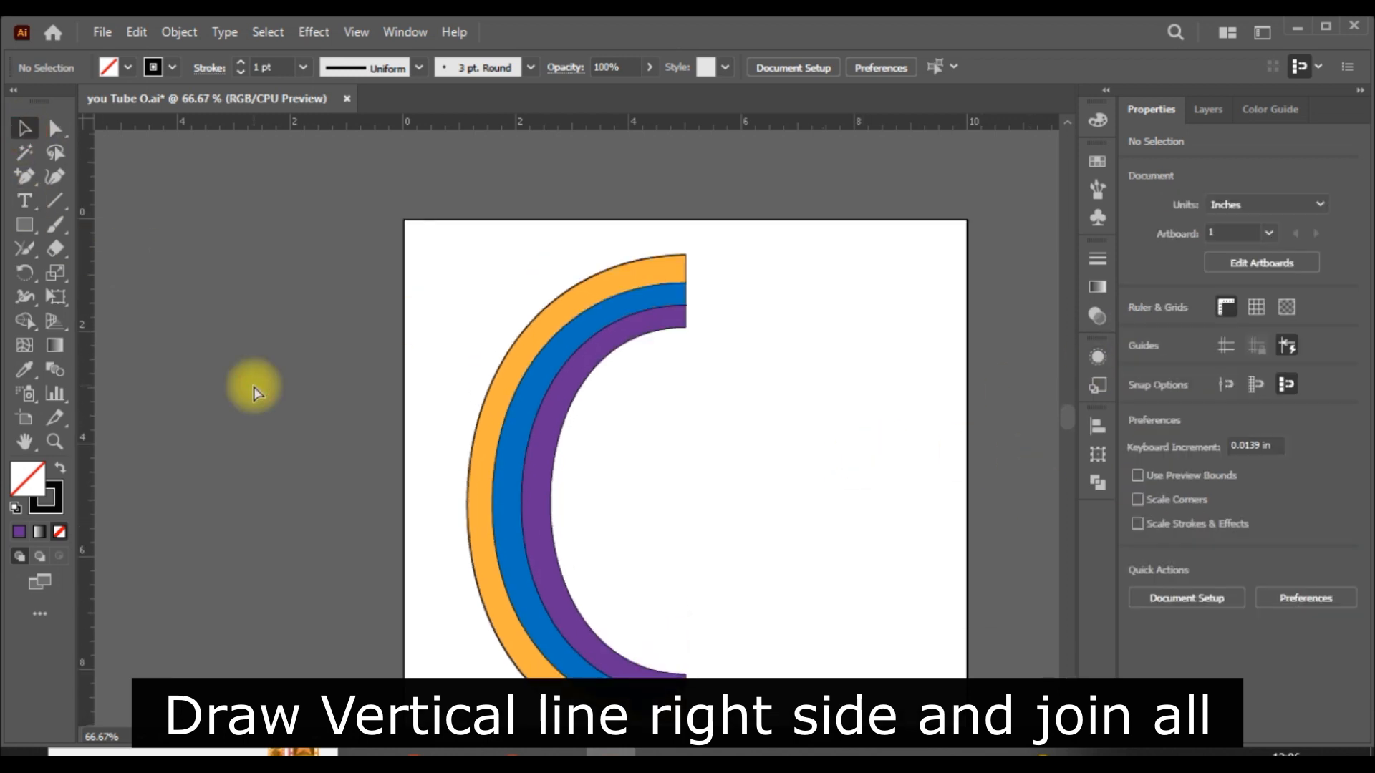
{"action": "key", "text": "ctrl+0"}
{"action": "left_click", "coordinate": [1230, 342]}
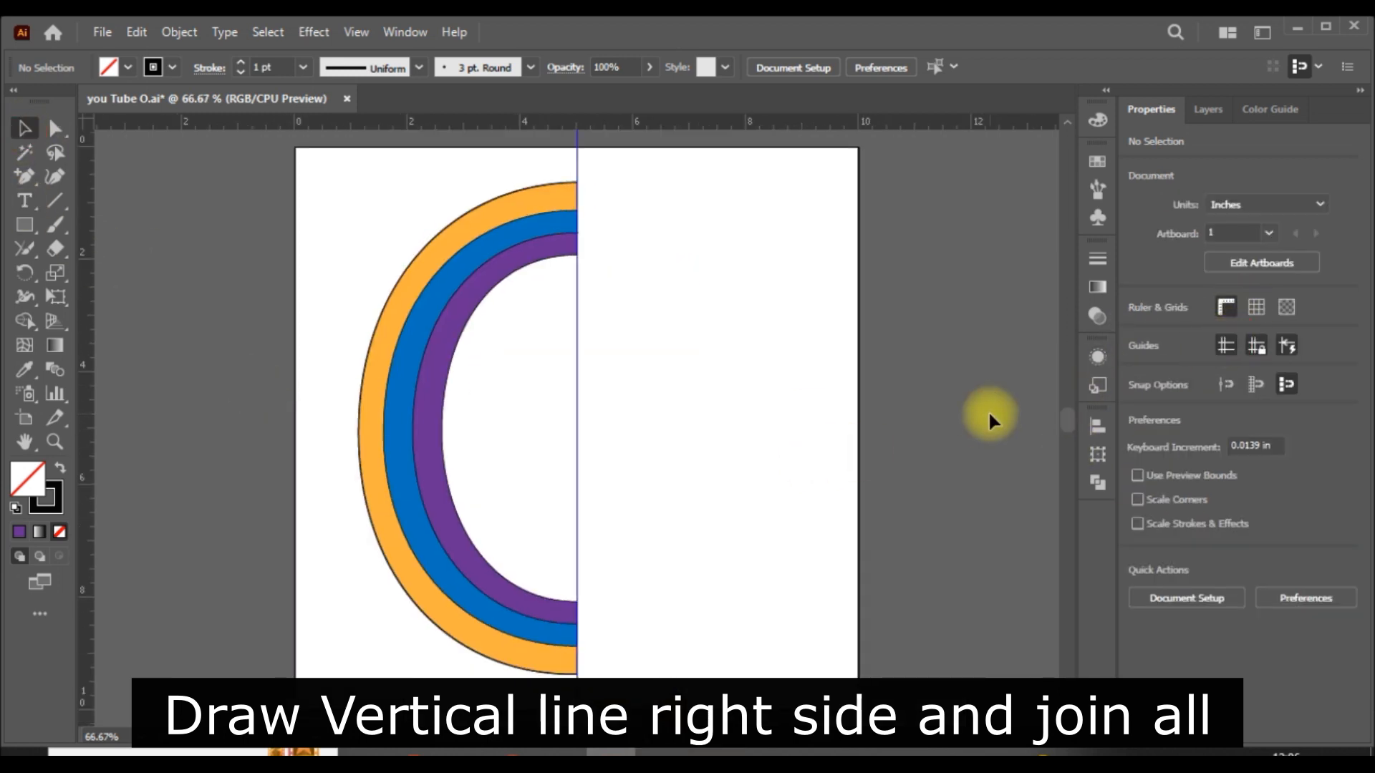
{"action": "left_click", "coordinate": [101, 33]}
{"action": "left_click", "coordinate": [882, 394]}
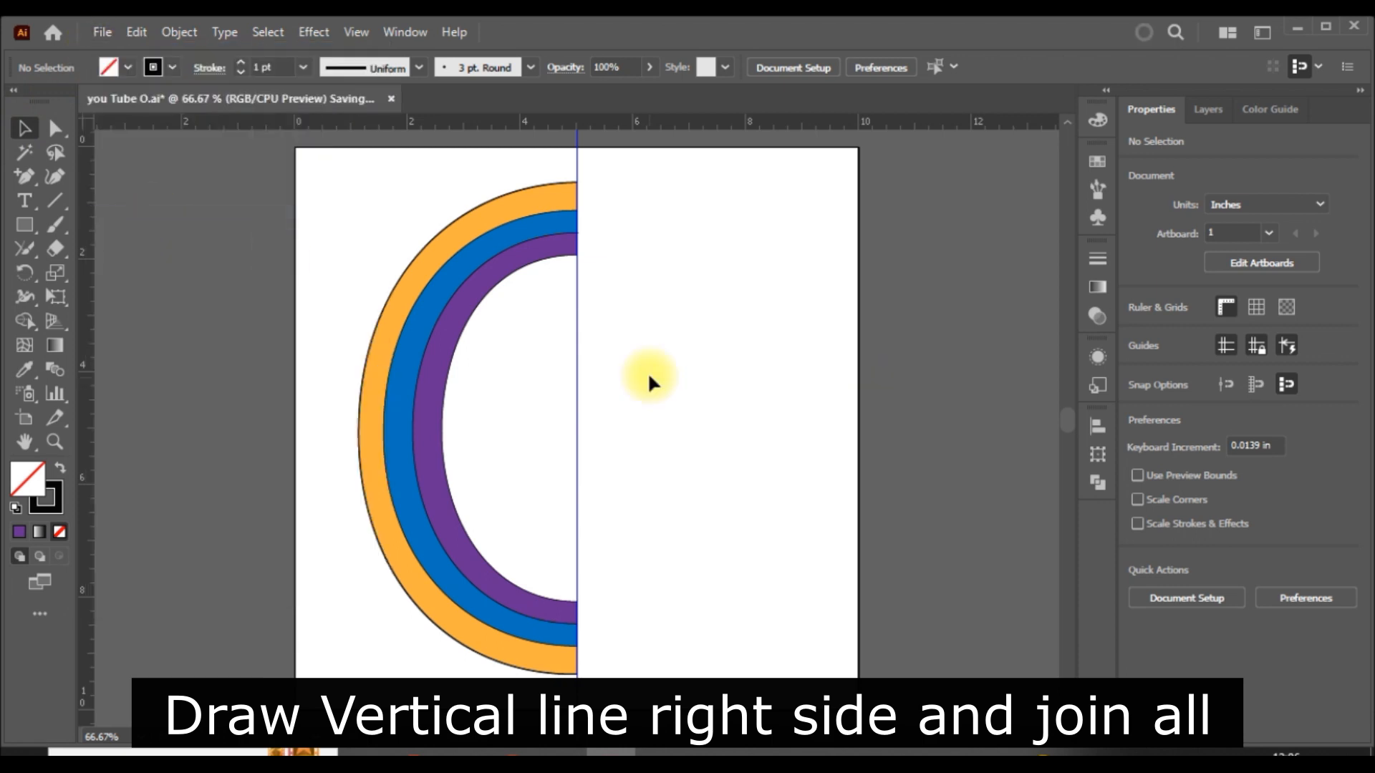
- Set the stroke of all the artwork to none
{"action": "key", "text": "ctrl+a"}
{"action": "left_click", "coordinate": [1140, 356]}
{"action": "left_click", "coordinate": [919, 430]}
{"action": "left_click", "coordinate": [936, 237]}
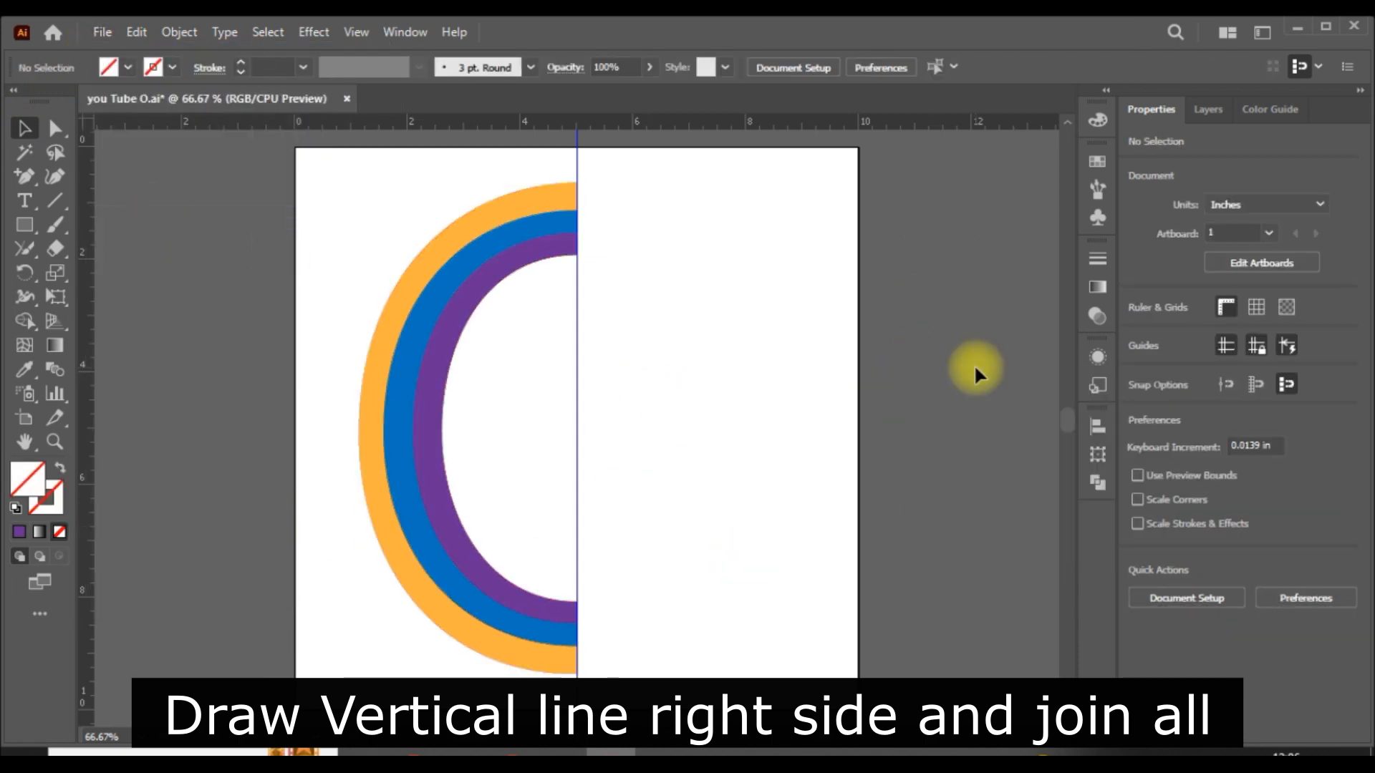
- Reflect the left half-oval group across the vertical center guide with the Reflect tool
{"action": "left_click", "coordinate": [454, 454]}
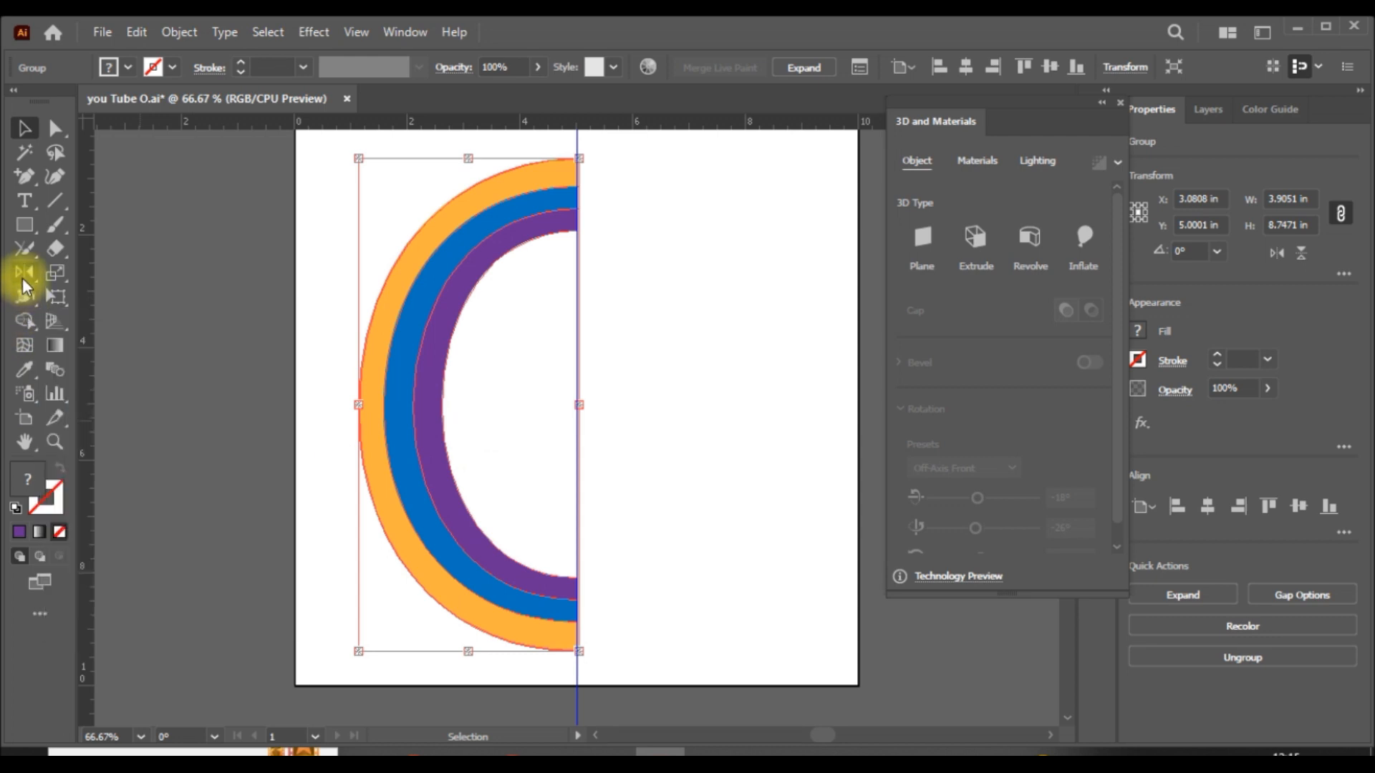
{"action": "left_click", "coordinate": [25, 274]}
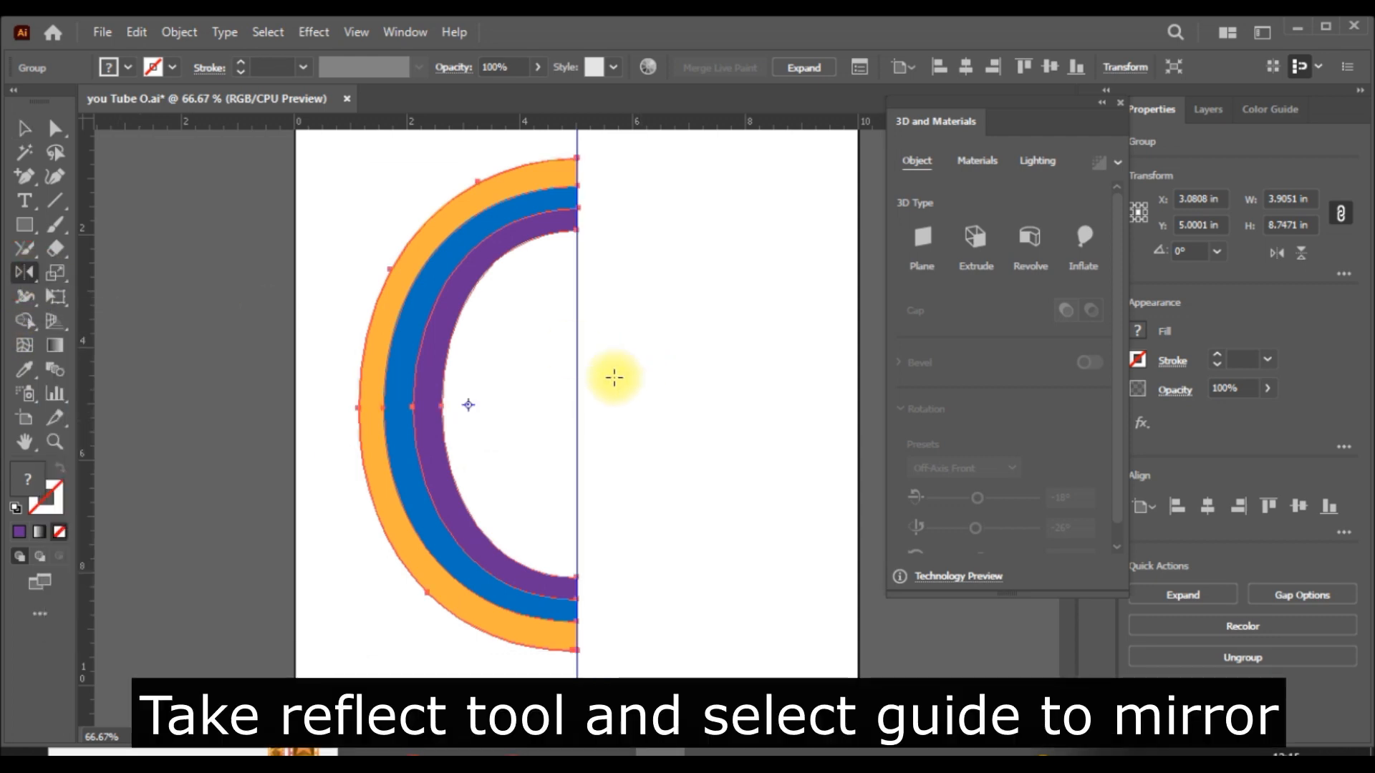
{"action": "left_click", "coordinate": [578, 381]}
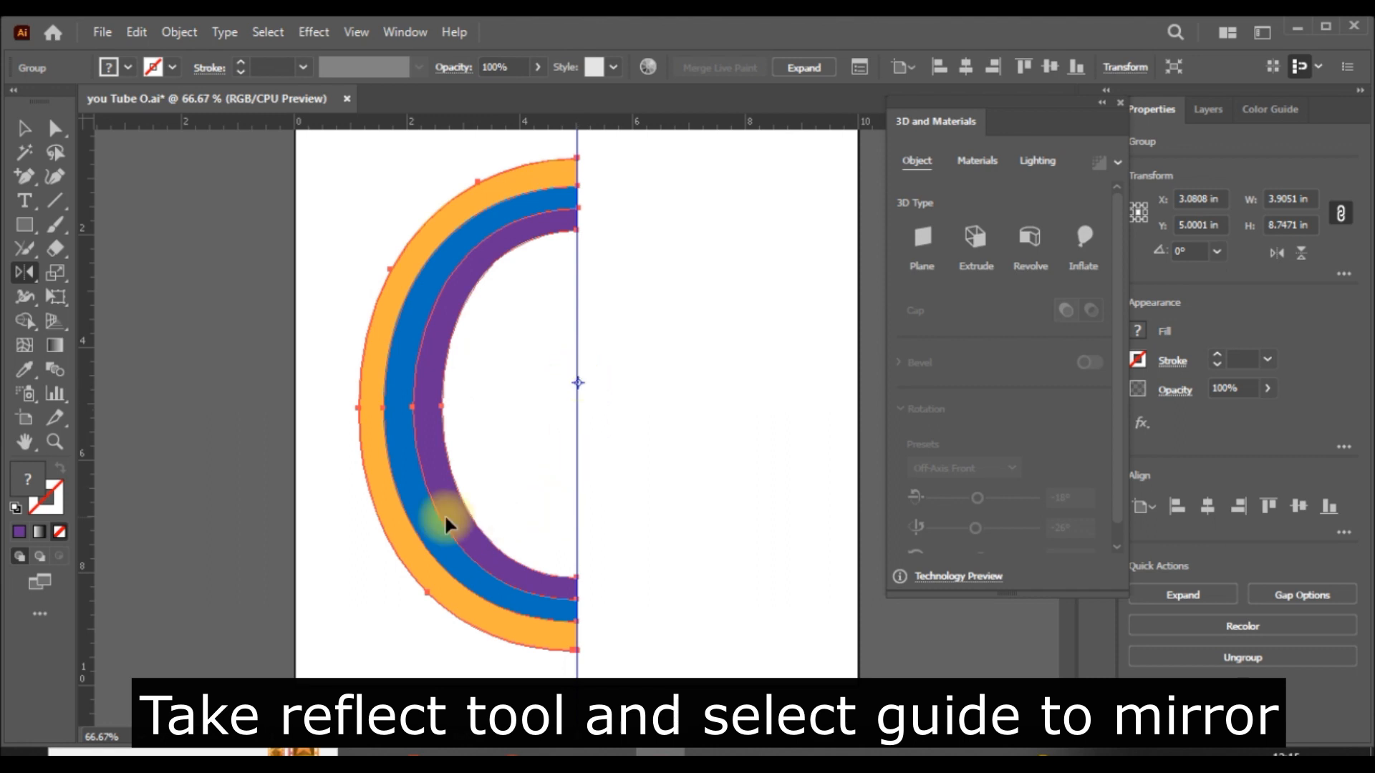
{"action": "left_click_drag", "start_coordinate": [428, 497], "coordinate": [647, 482]}
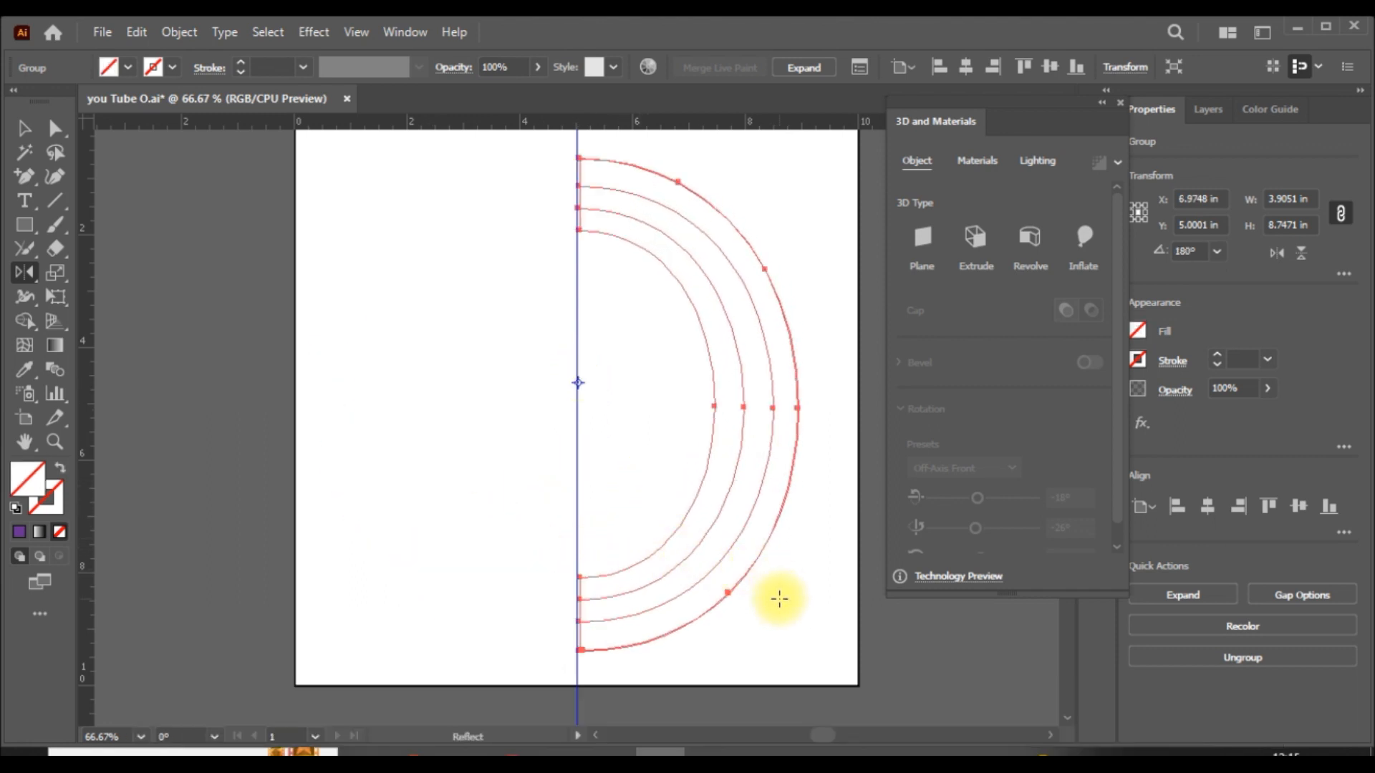
- Fill the outermost band of the mirrored half with orange using the Live Paint Bucket
{"action": "left_click", "coordinate": [24, 128]}
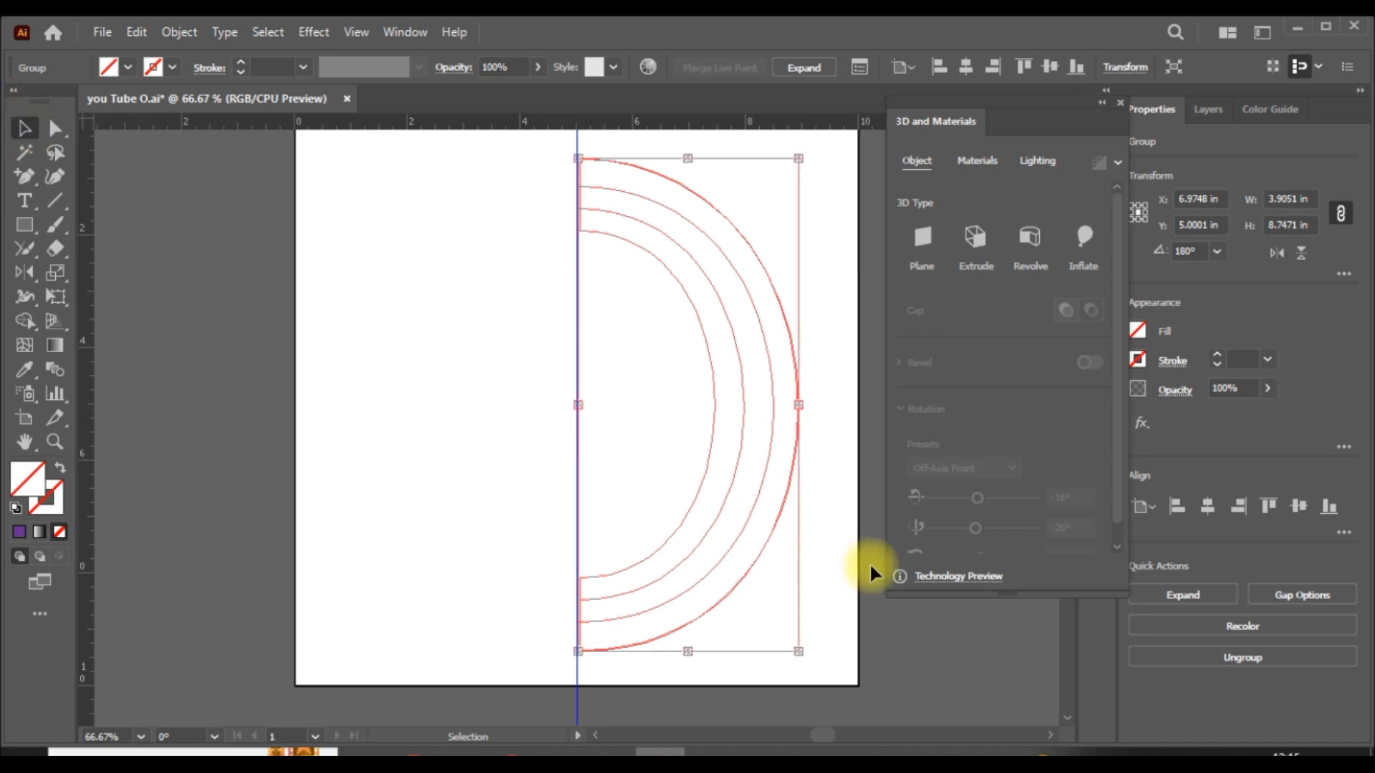
{"action": "left_click", "coordinate": [884, 628]}
{"action": "left_click_drag", "start_coordinate": [842, 317], "coordinate": [588, 438]}
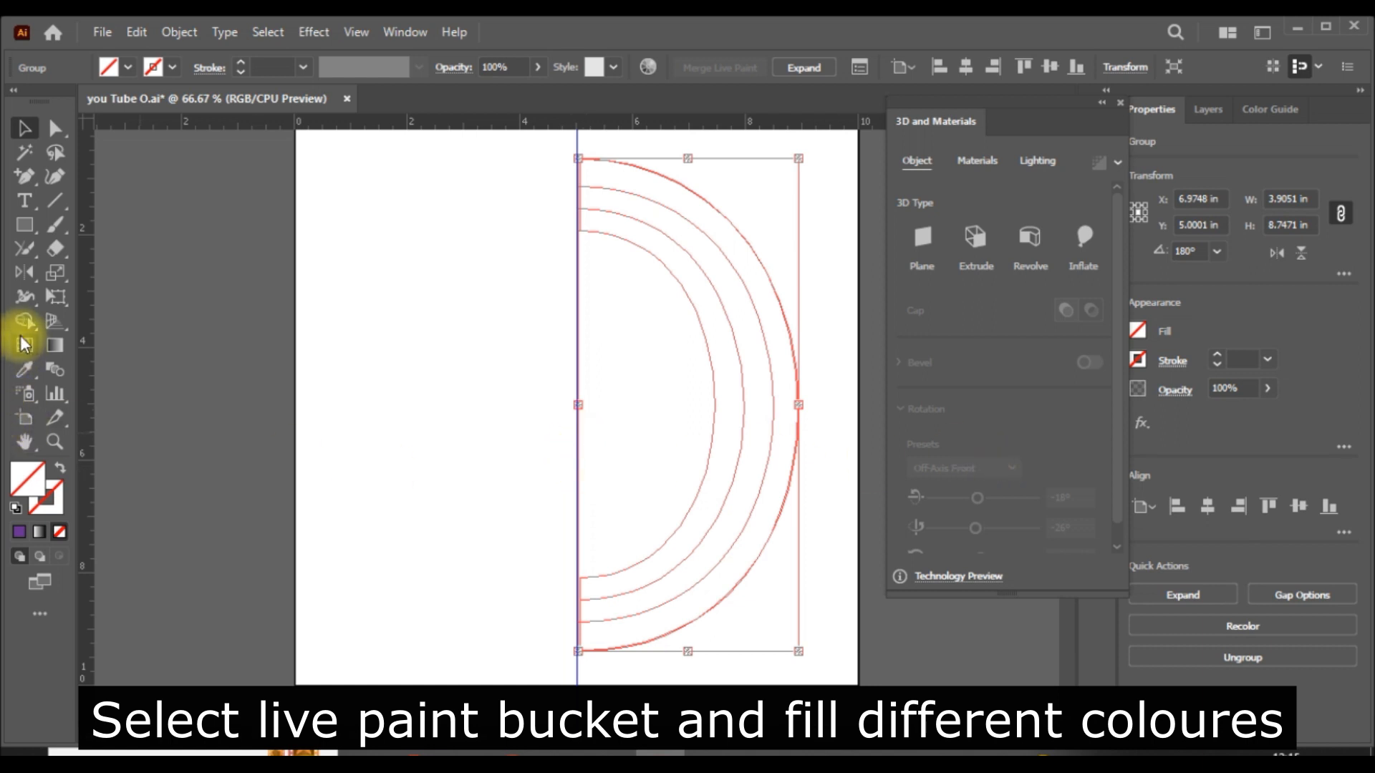
{"action": "left_click_drag", "start_coordinate": [23, 324], "coordinate": [92, 343]}
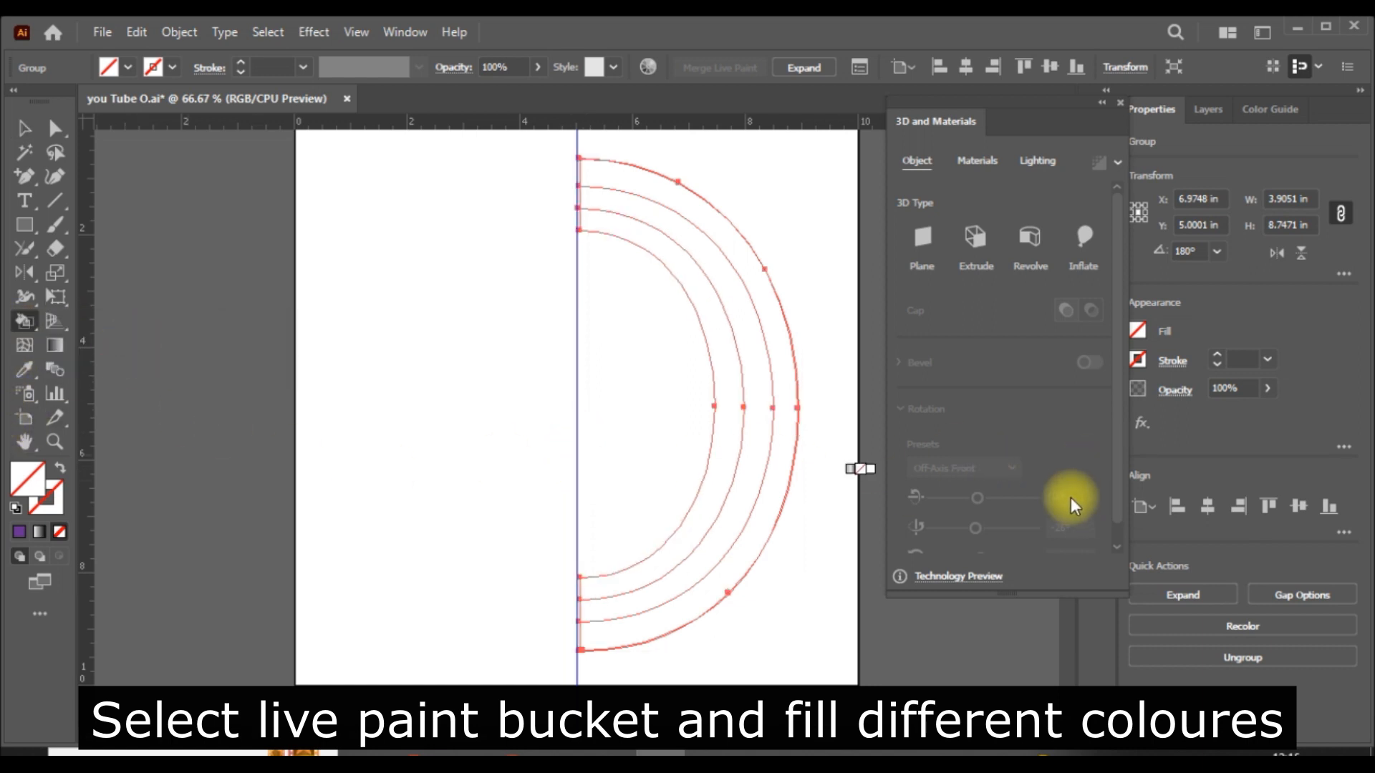
{"action": "left_click", "coordinate": [1139, 329]}
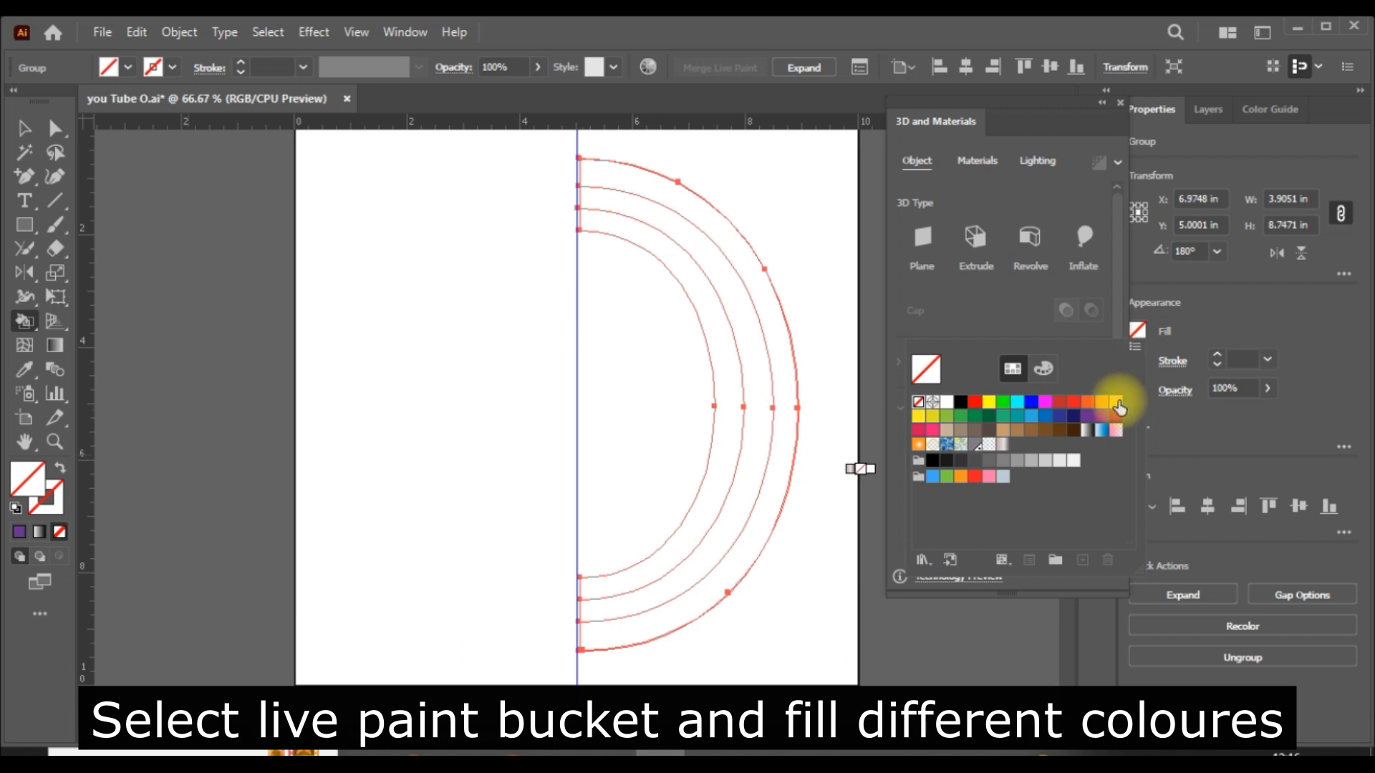
{"action": "left_click", "coordinate": [1120, 407]}
{"action": "left_click", "coordinate": [799, 389]}
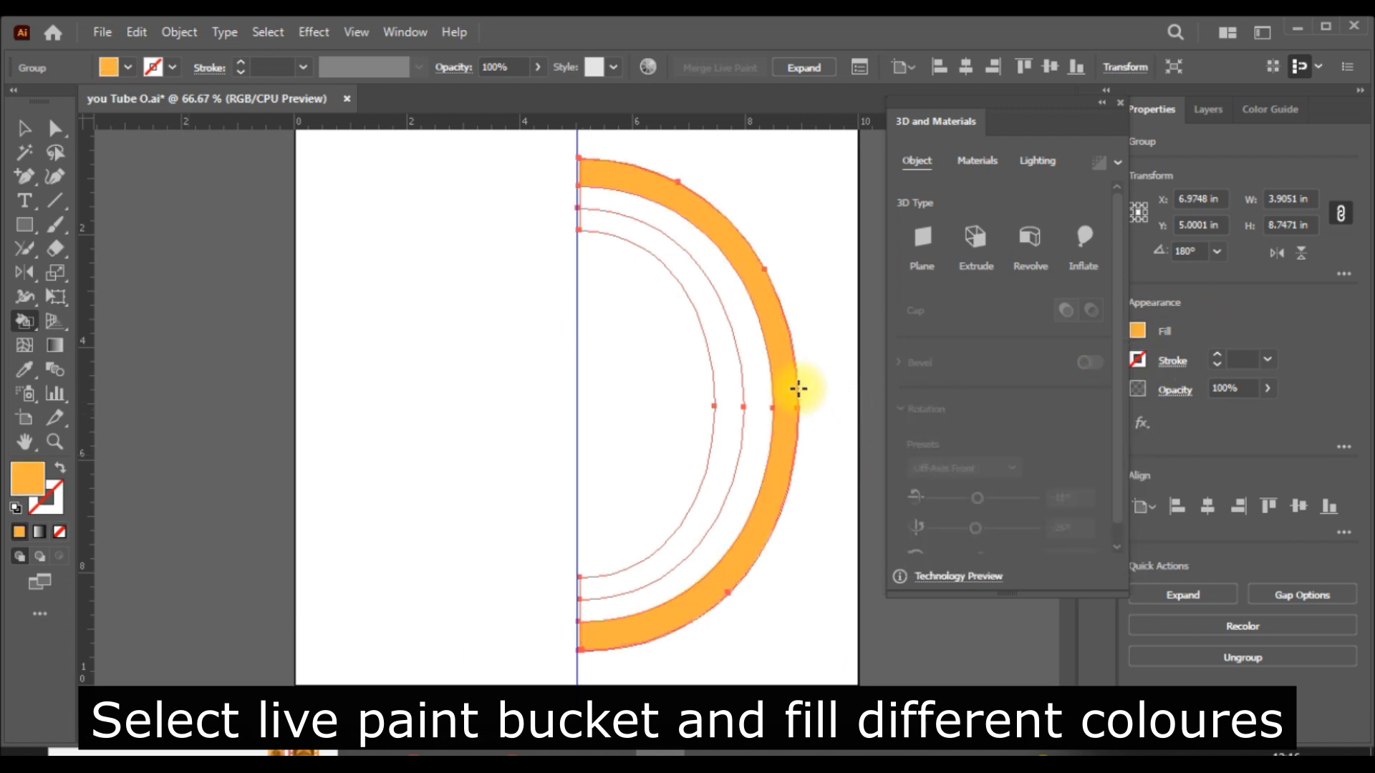
- Paint the middle band of the mirrored half blue and the innermost band purple, and deselect the group
{"action": "left_click", "coordinate": [1141, 330]}
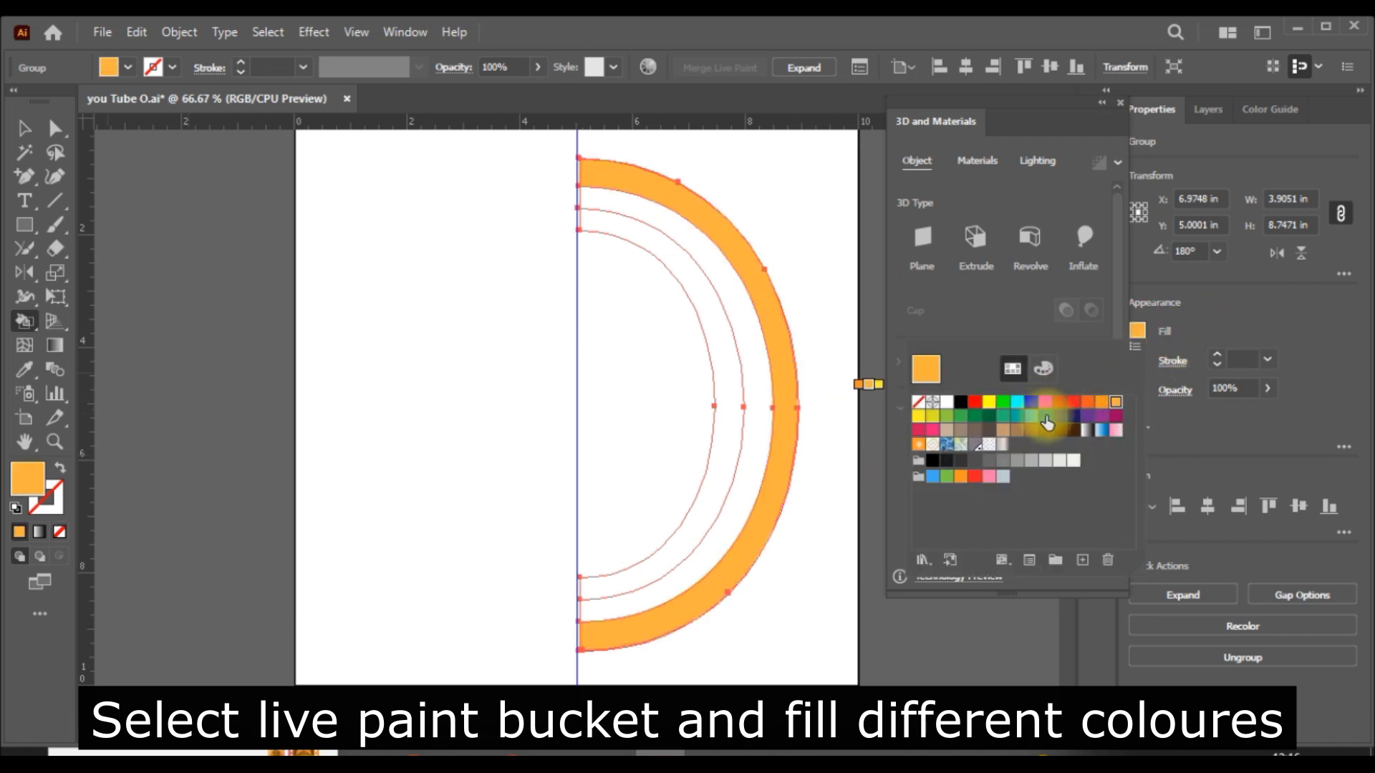
{"action": "left_click", "coordinate": [1032, 402]}
{"action": "left_click", "coordinate": [764, 398]}
{"action": "left_click", "coordinate": [1139, 330]}
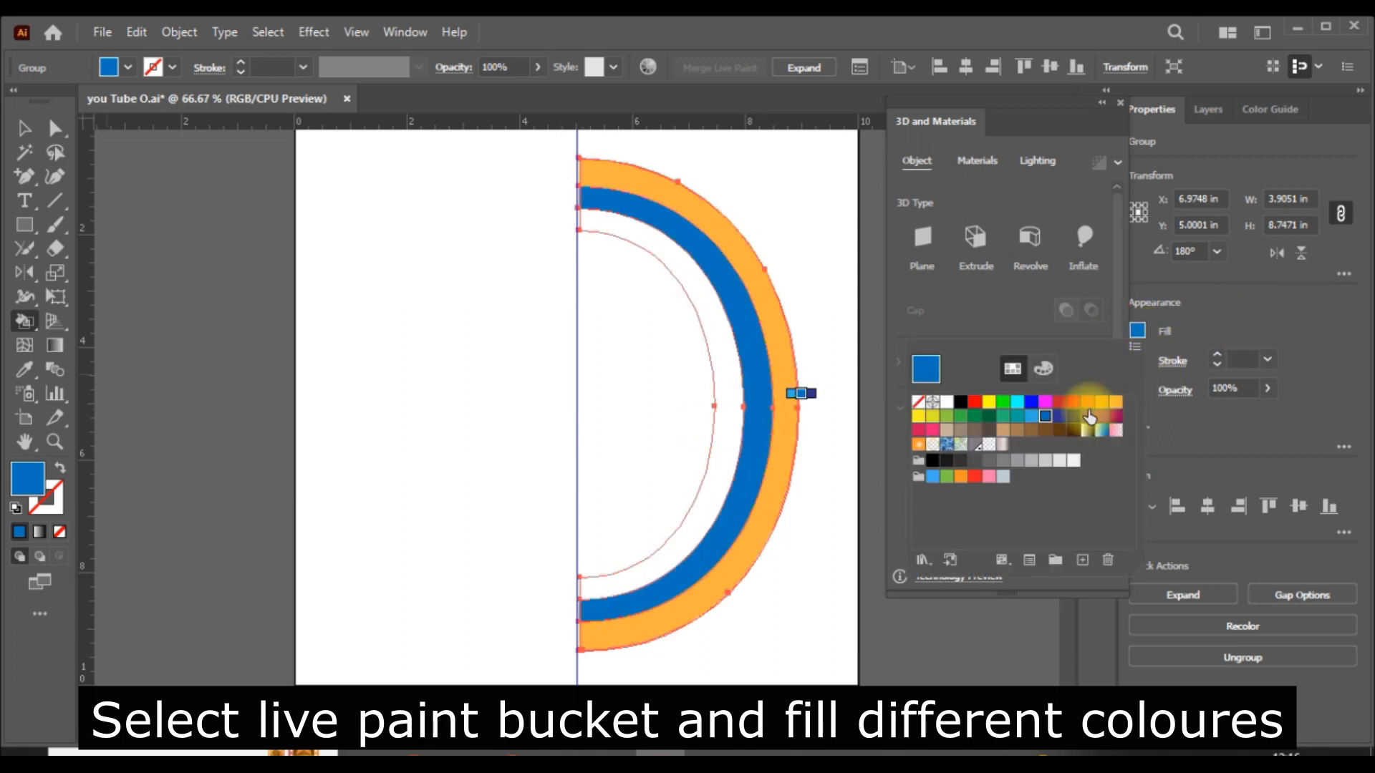
{"action": "left_click", "coordinate": [1074, 416]}
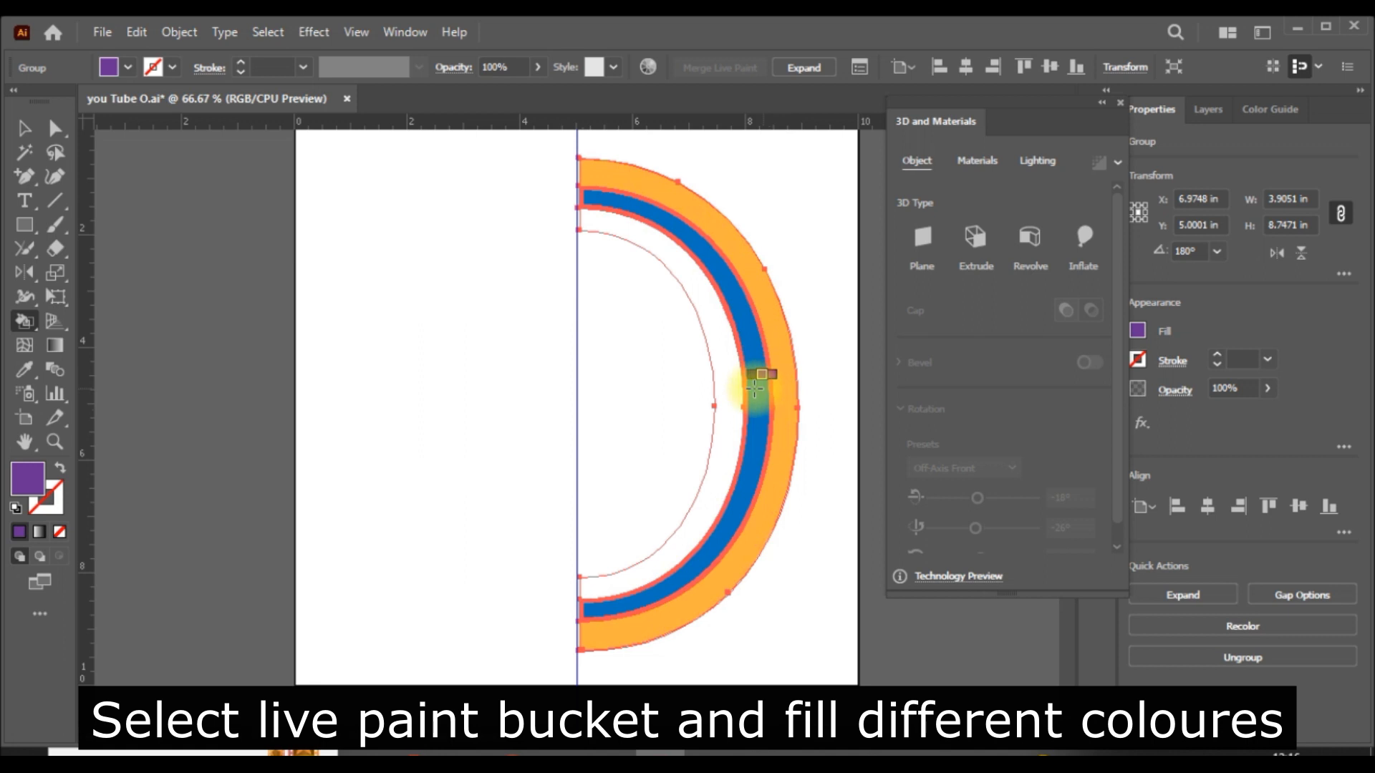
{"action": "left_click", "coordinate": [727, 388]}
{"action": "left_click", "coordinate": [28, 129]}
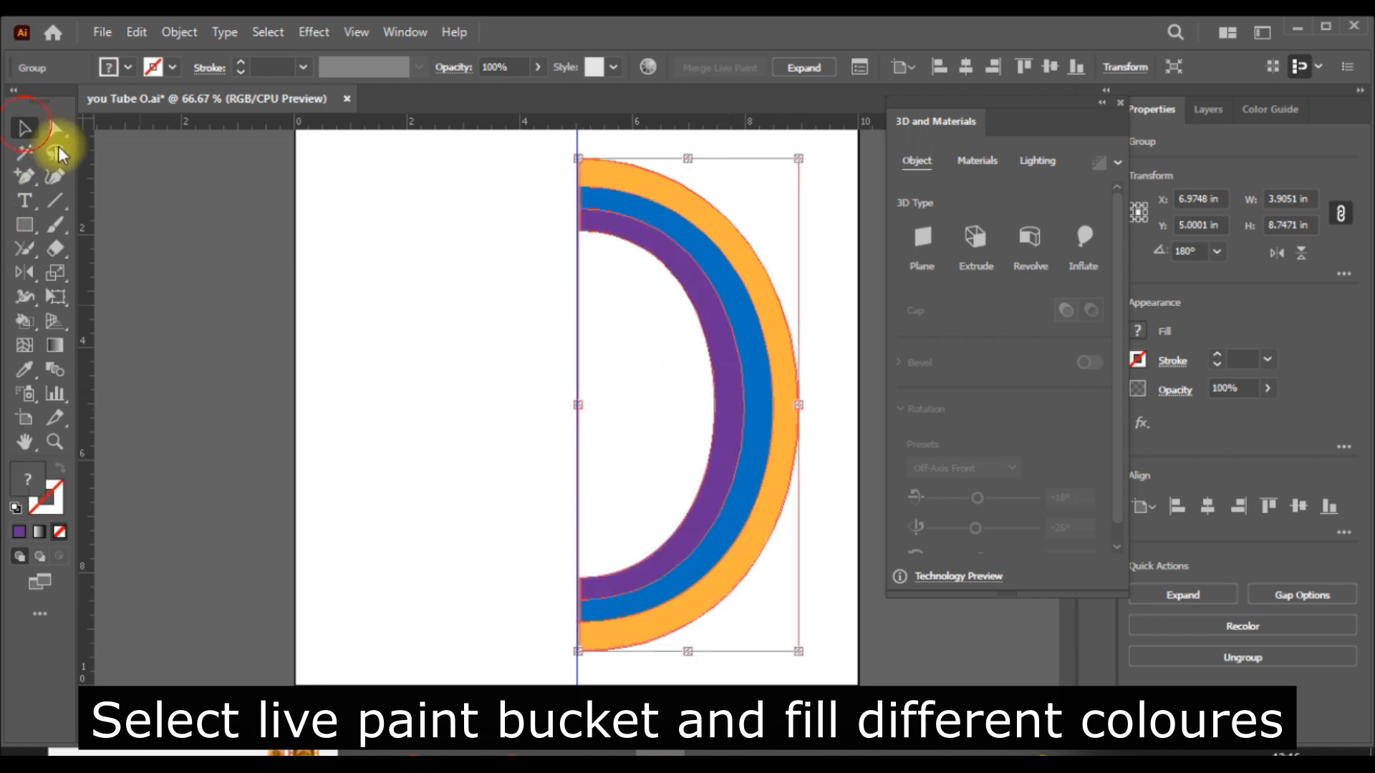
{"action": "left_click", "coordinate": [837, 308]}
- Move the mirrored half about 0.07 in left so its straight edge meets the center guide
{"action": "key", "text": "k"}
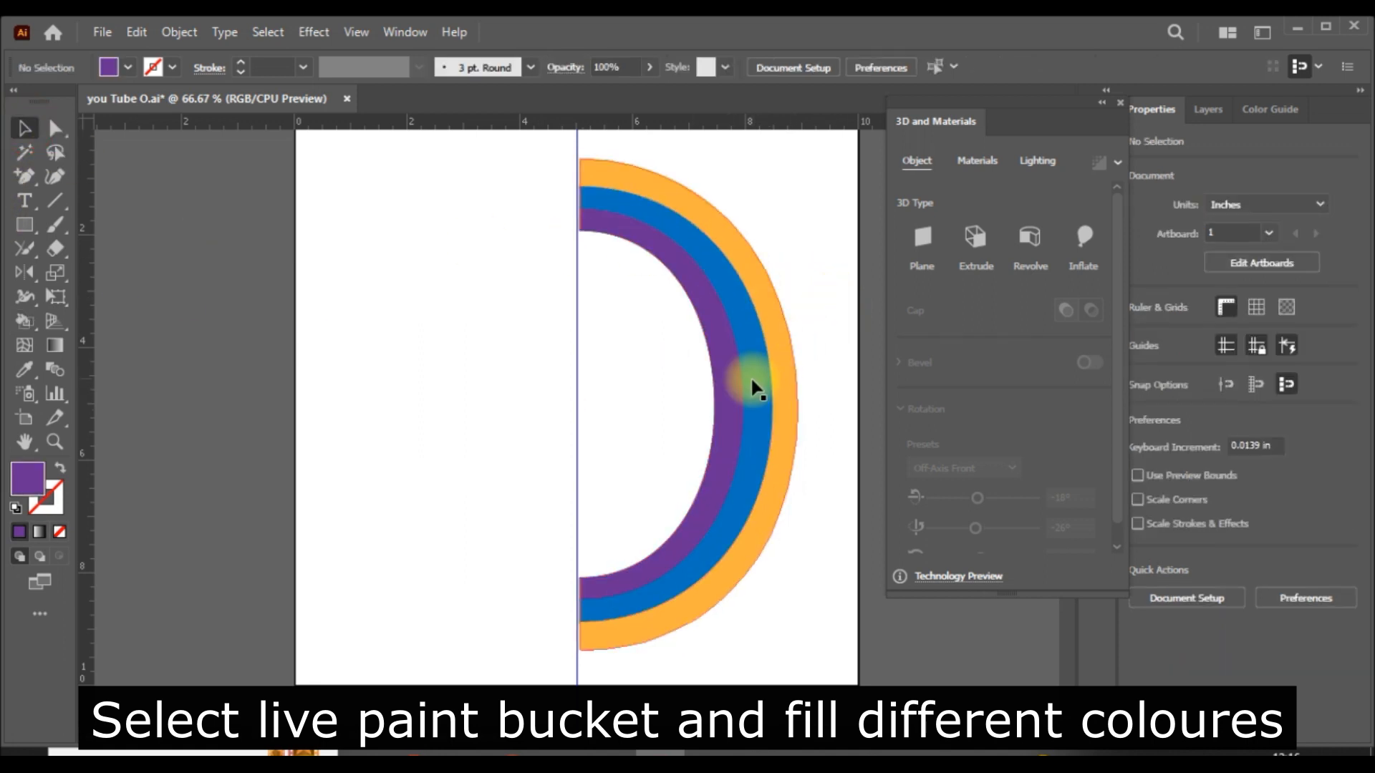
{"action": "key", "text": "v"}
{"action": "left_click", "coordinate": [740, 391]}
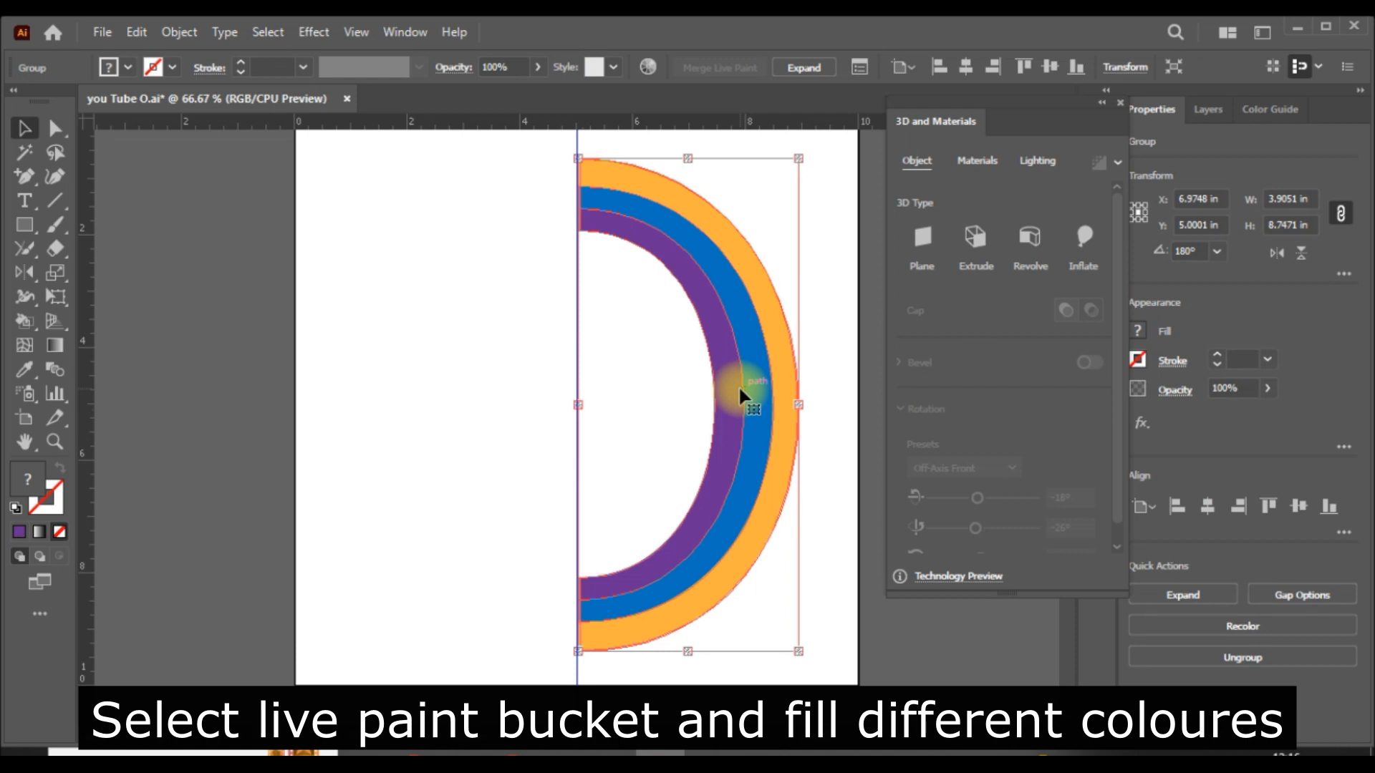
{"action": "key", "text": "ctrl+plus"}
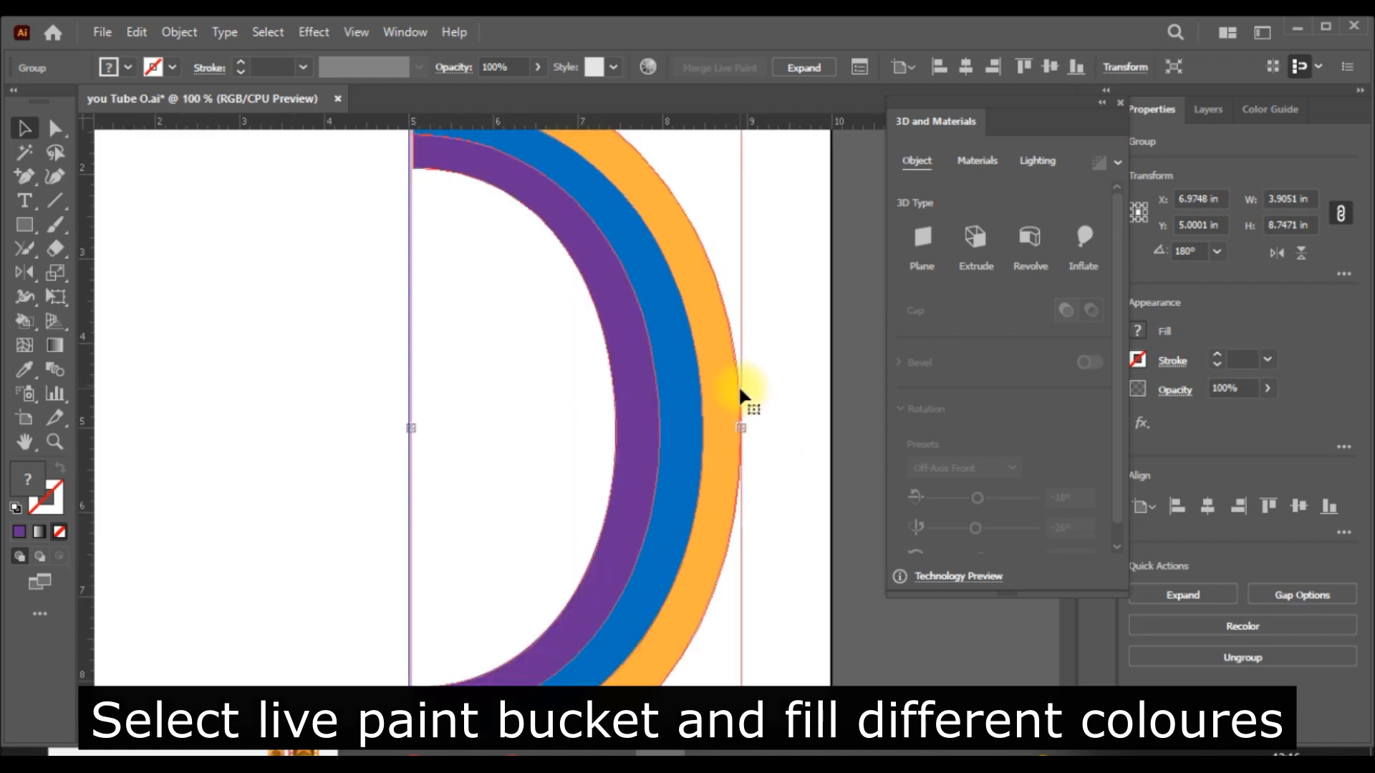
{"action": "scroll", "coordinate": [736, 386], "scroll_direction": "up", "scroll_amount": 3}
{"action": "left_click_drag", "start_coordinate": [536, 310], "coordinate": [530, 310]}
{"action": "left_click", "coordinate": [802, 370]}
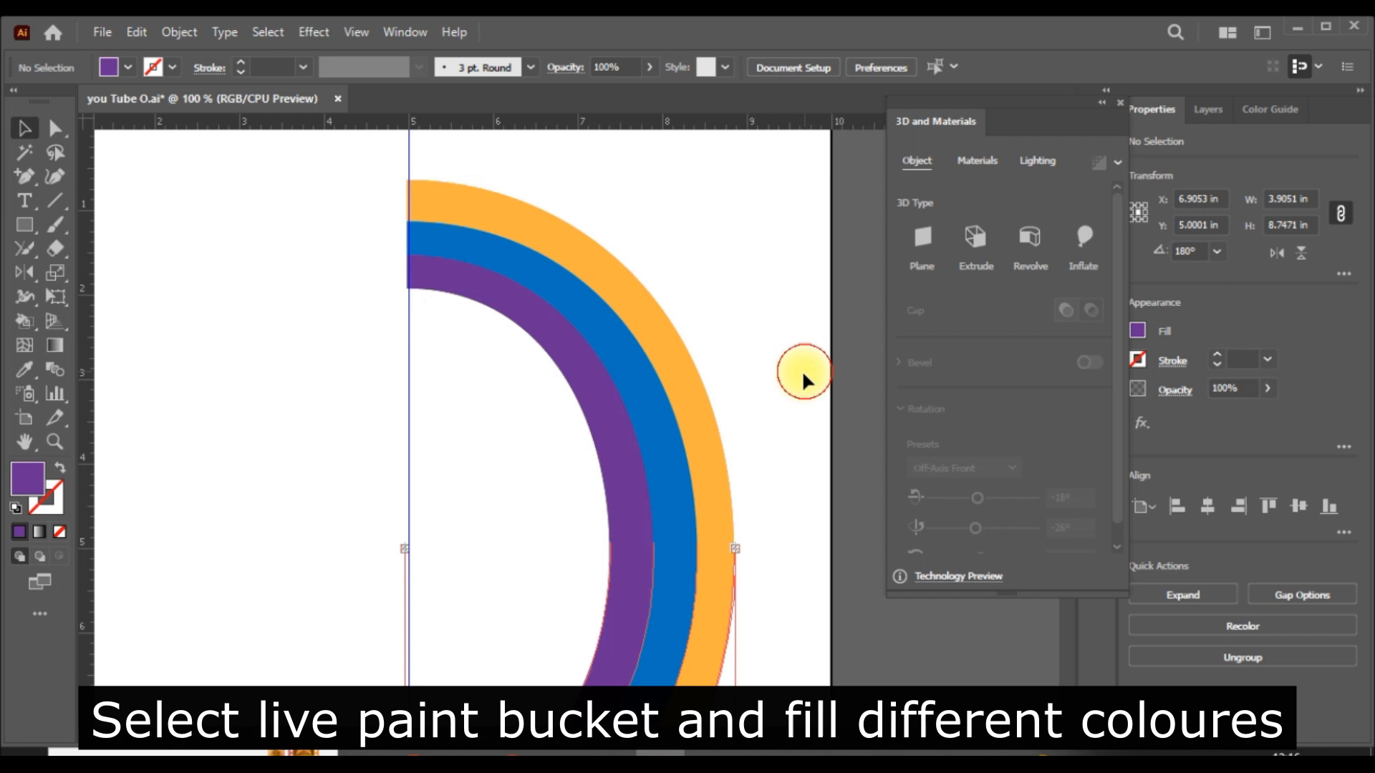
{"action": "scroll", "coordinate": [466, 448], "scroll_direction": "down", "scroll_amount": 3}
{"action": "scroll", "coordinate": [473, 453], "scroll_direction": "down", "scroll_amount": 1}
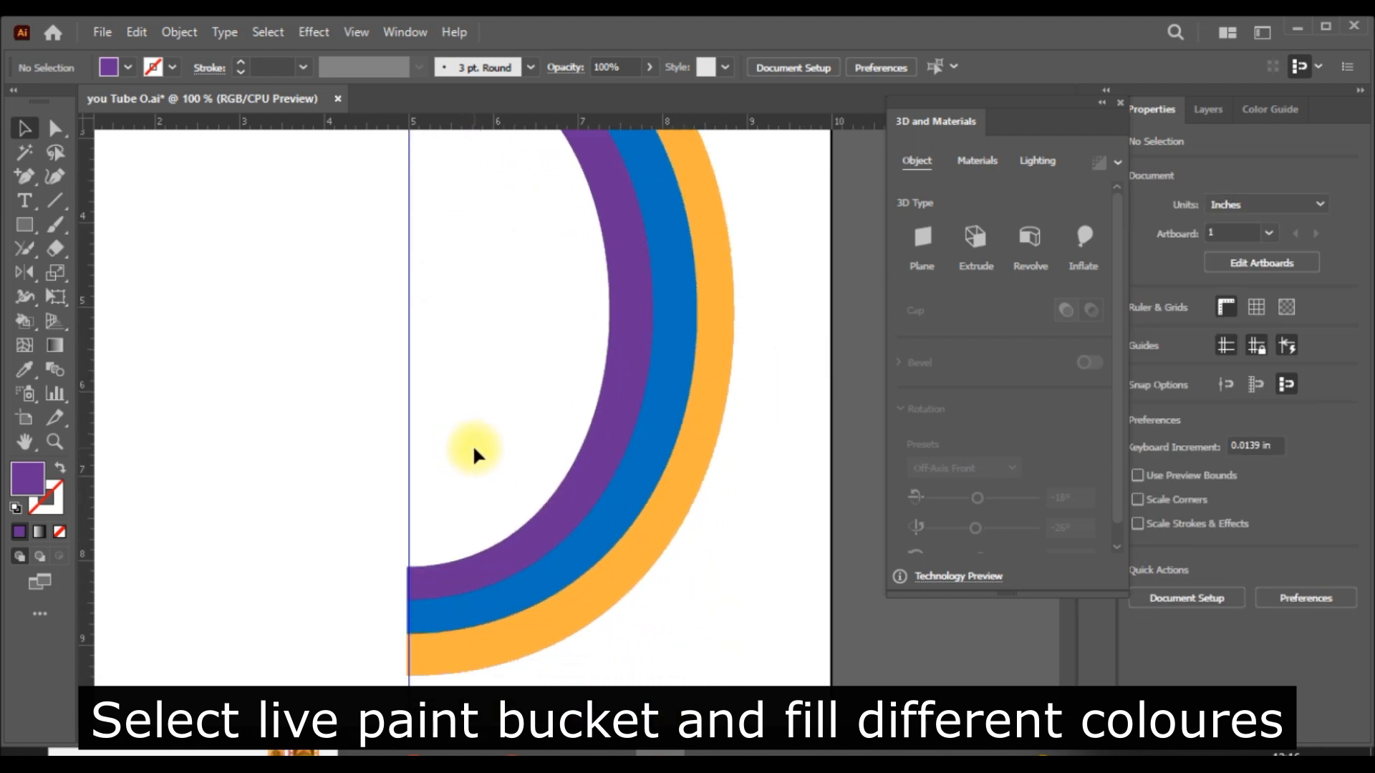
- Undo and redo the last move of the mirrored half-oval group, and deselect it
{"action": "scroll", "coordinate": [474, 453], "scroll_direction": "up", "scroll_amount": 1}
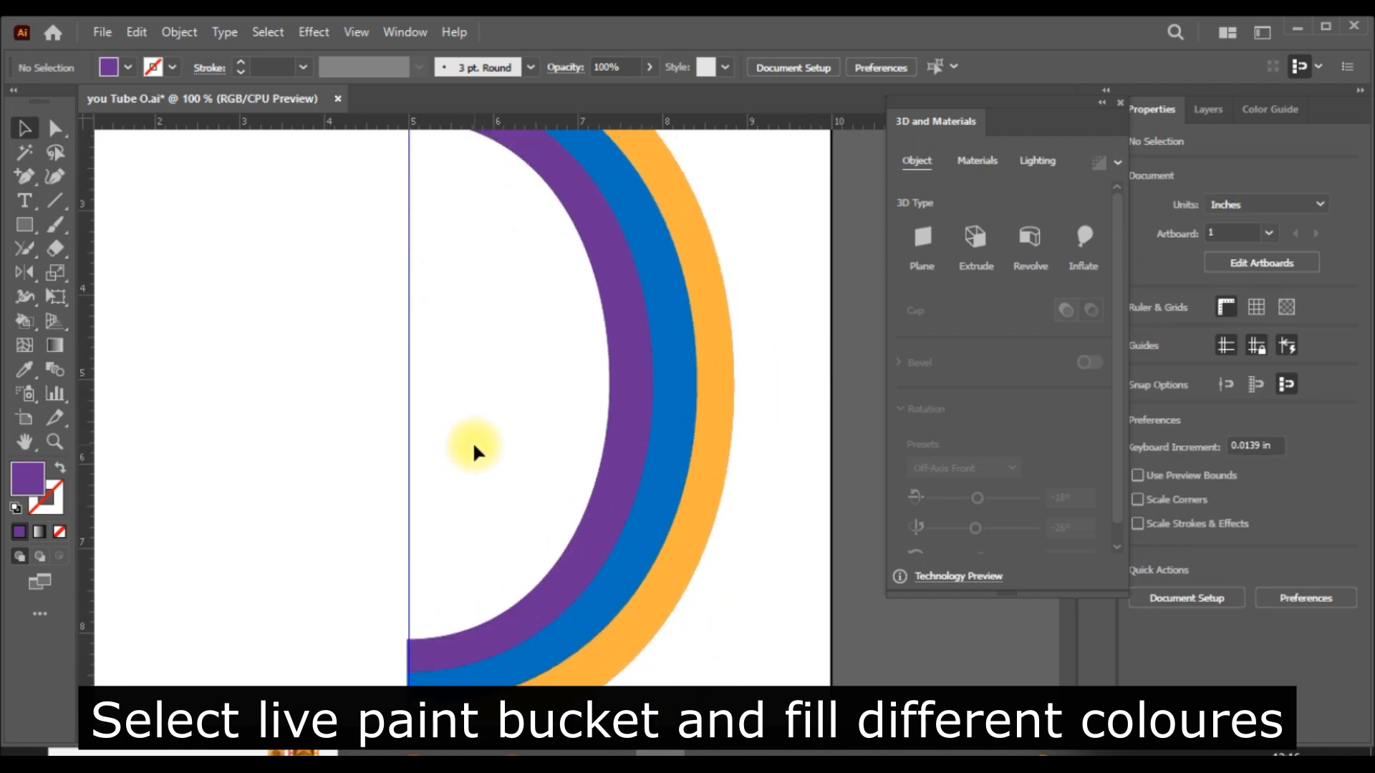
{"action": "key", "text": "ctrl+minus"}
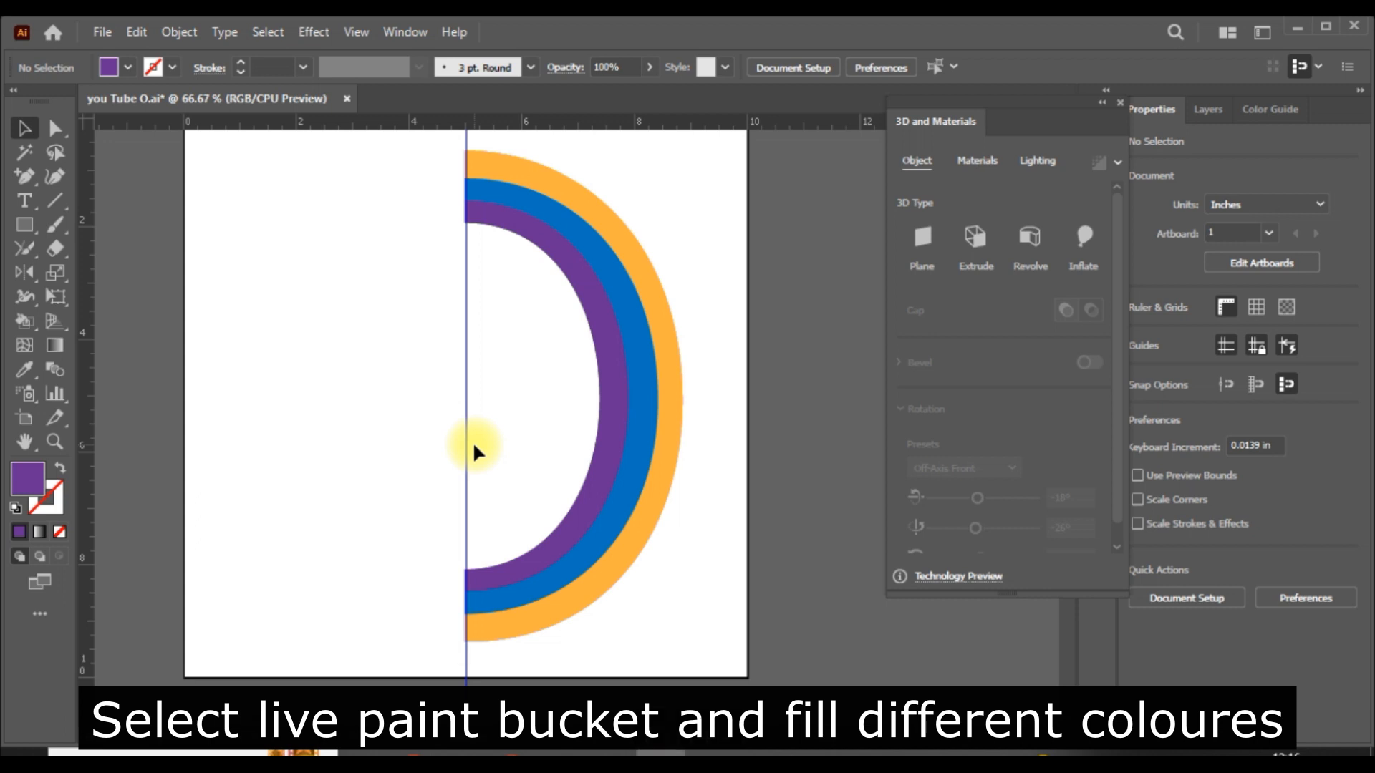
{"action": "scroll", "coordinate": [475, 451], "scroll_direction": "up", "scroll_amount": 1}
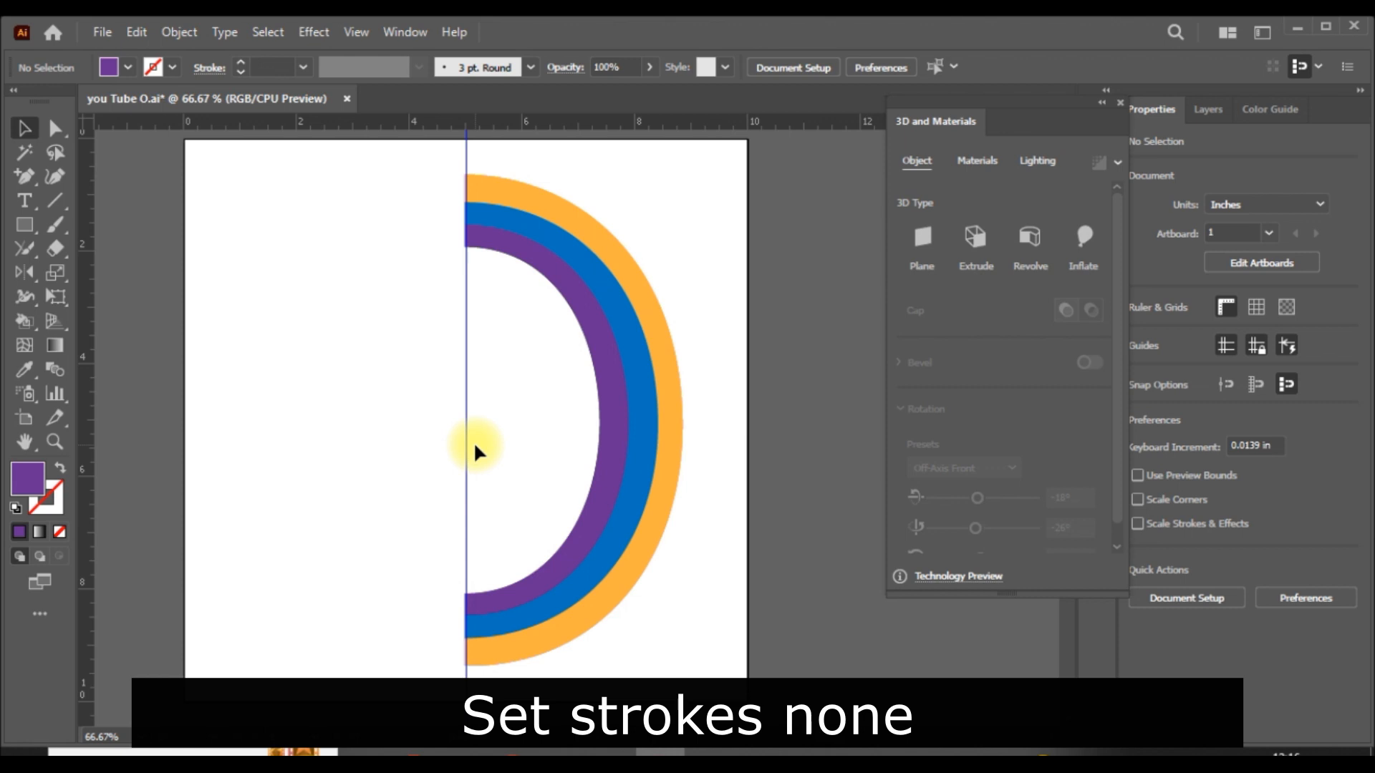
{"action": "key", "text": "ctrl+a"}
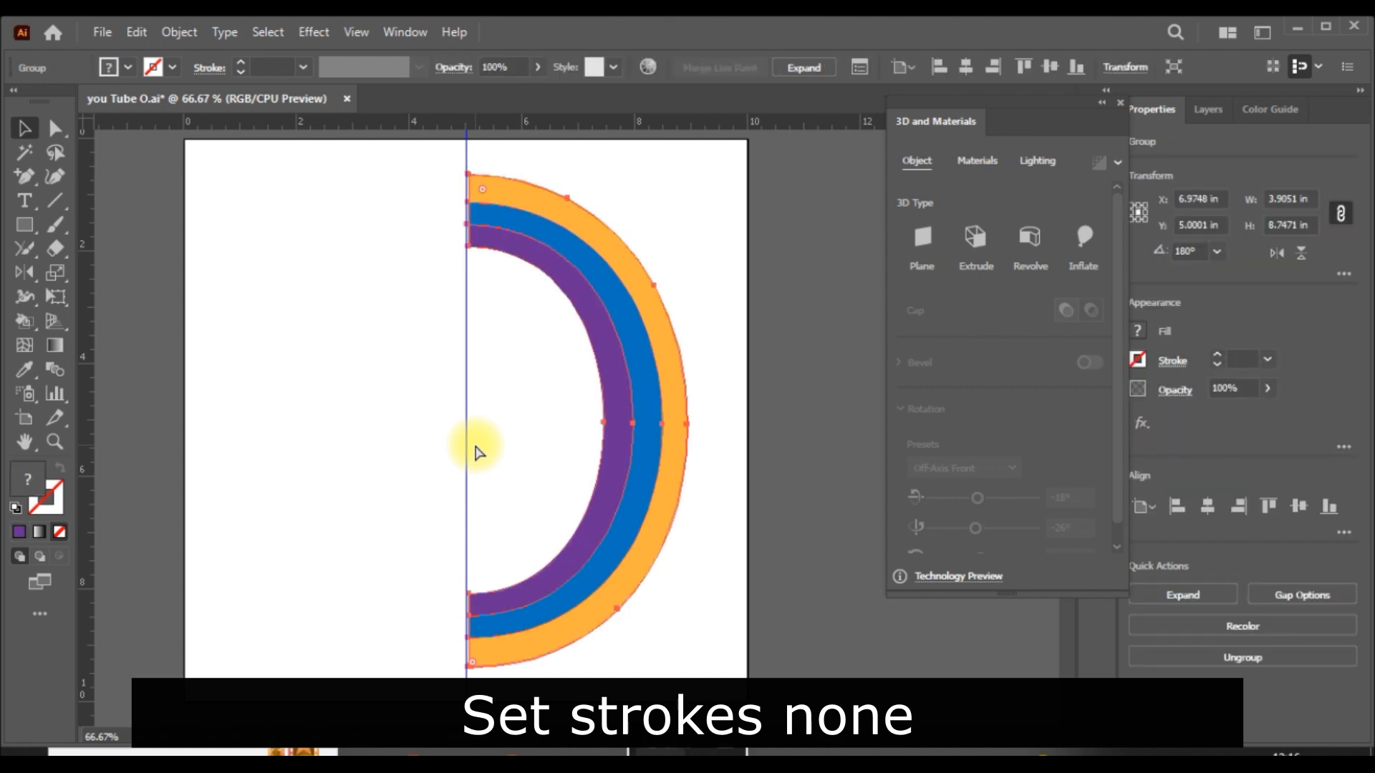
{"action": "key", "text": "ctrl+shift+z"}
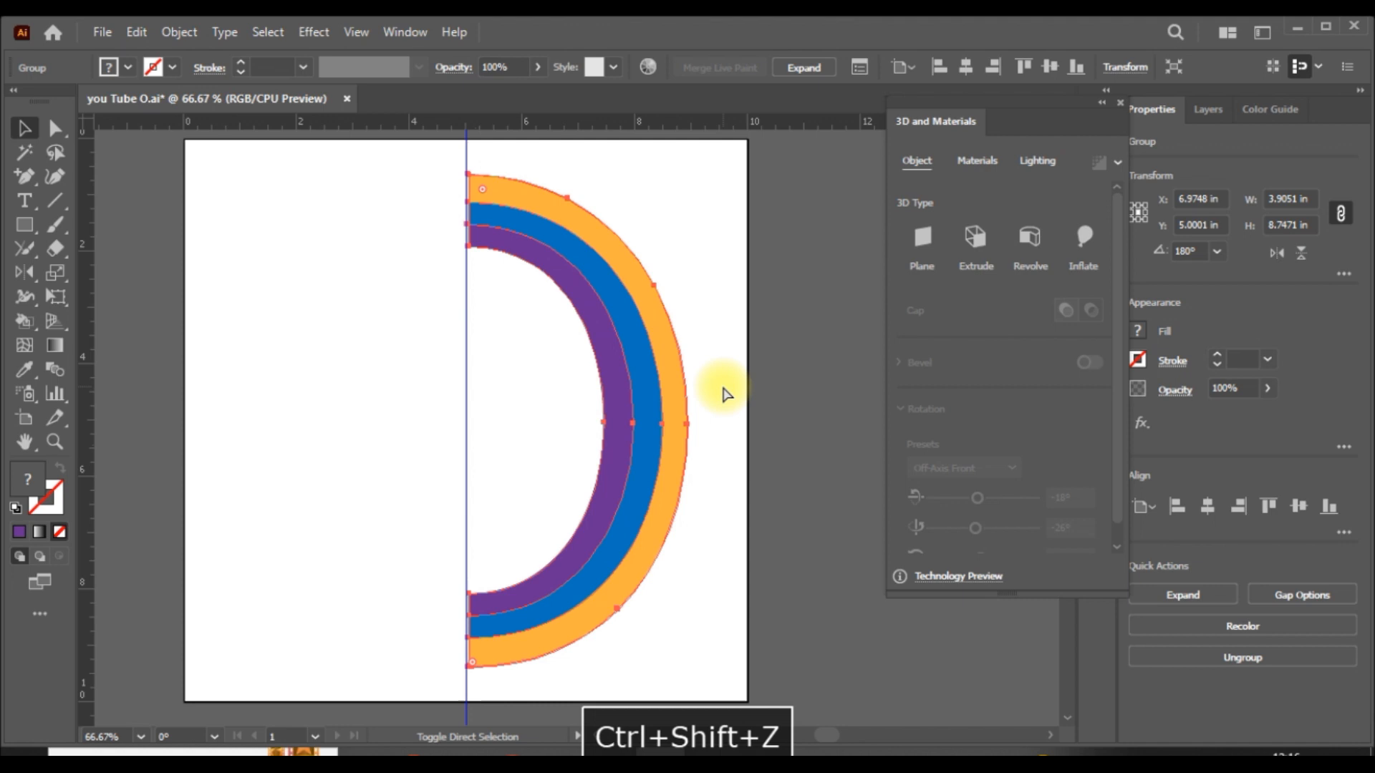
{"action": "left_click", "coordinate": [753, 346]}
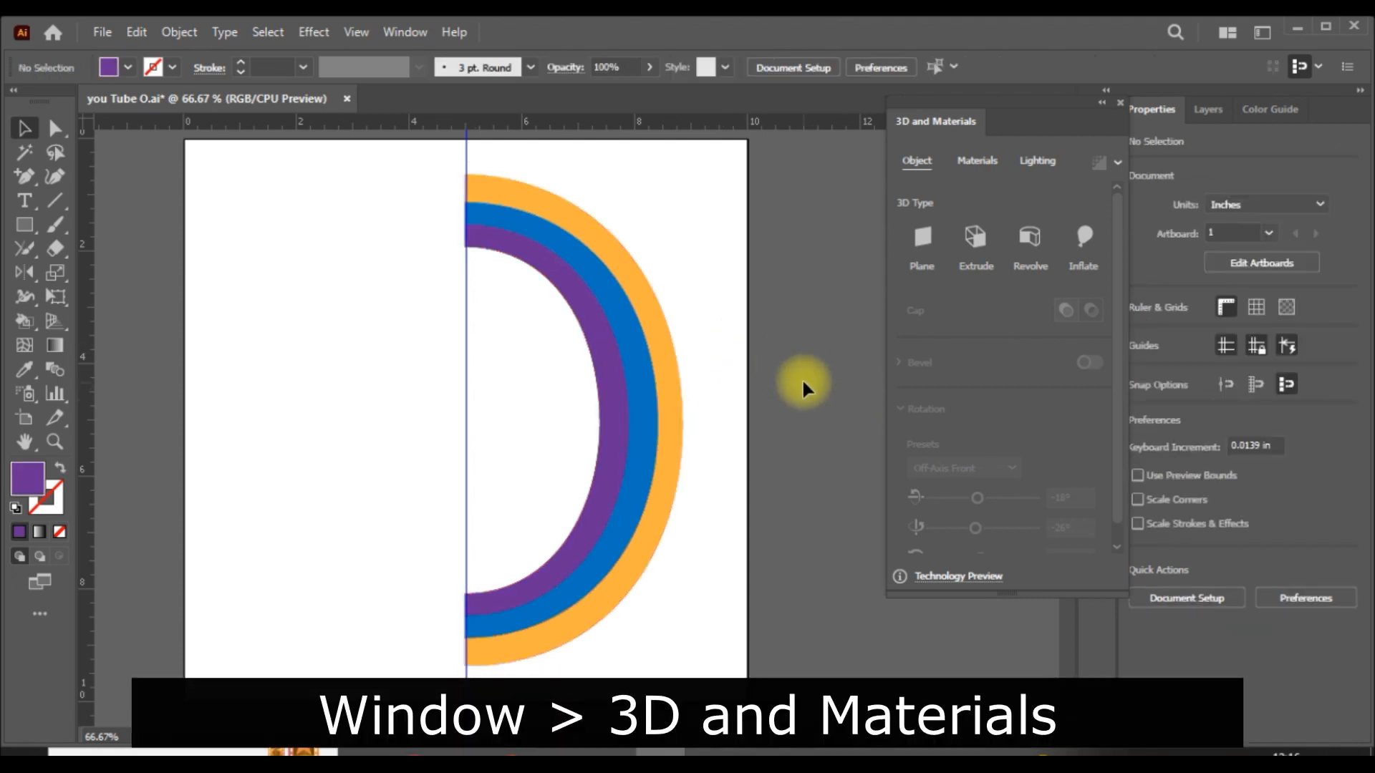
- Select the mirrored half-oval group and save the document
{"action": "left_click_drag", "start_coordinate": [802, 379], "coordinate": [344, 508]}
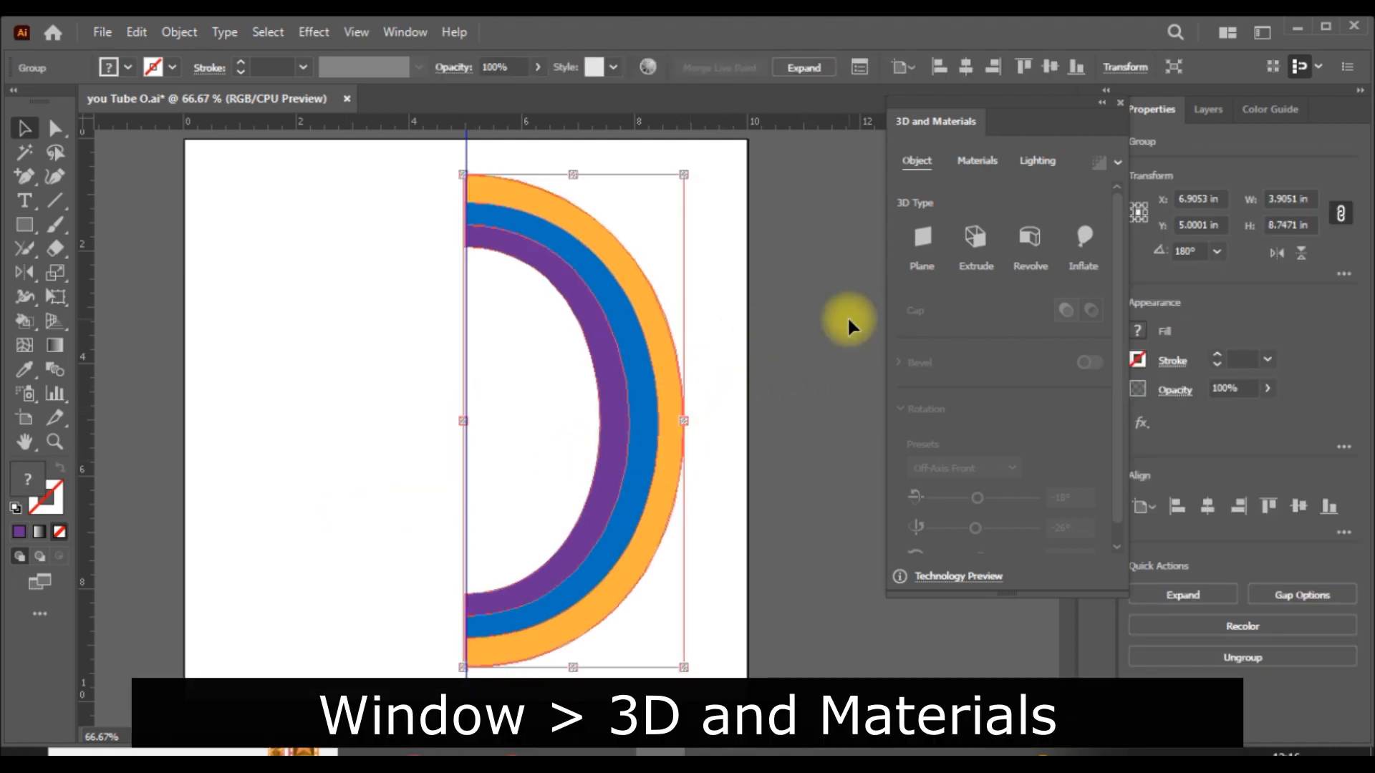
{"action": "left_click", "coordinate": [101, 33]}
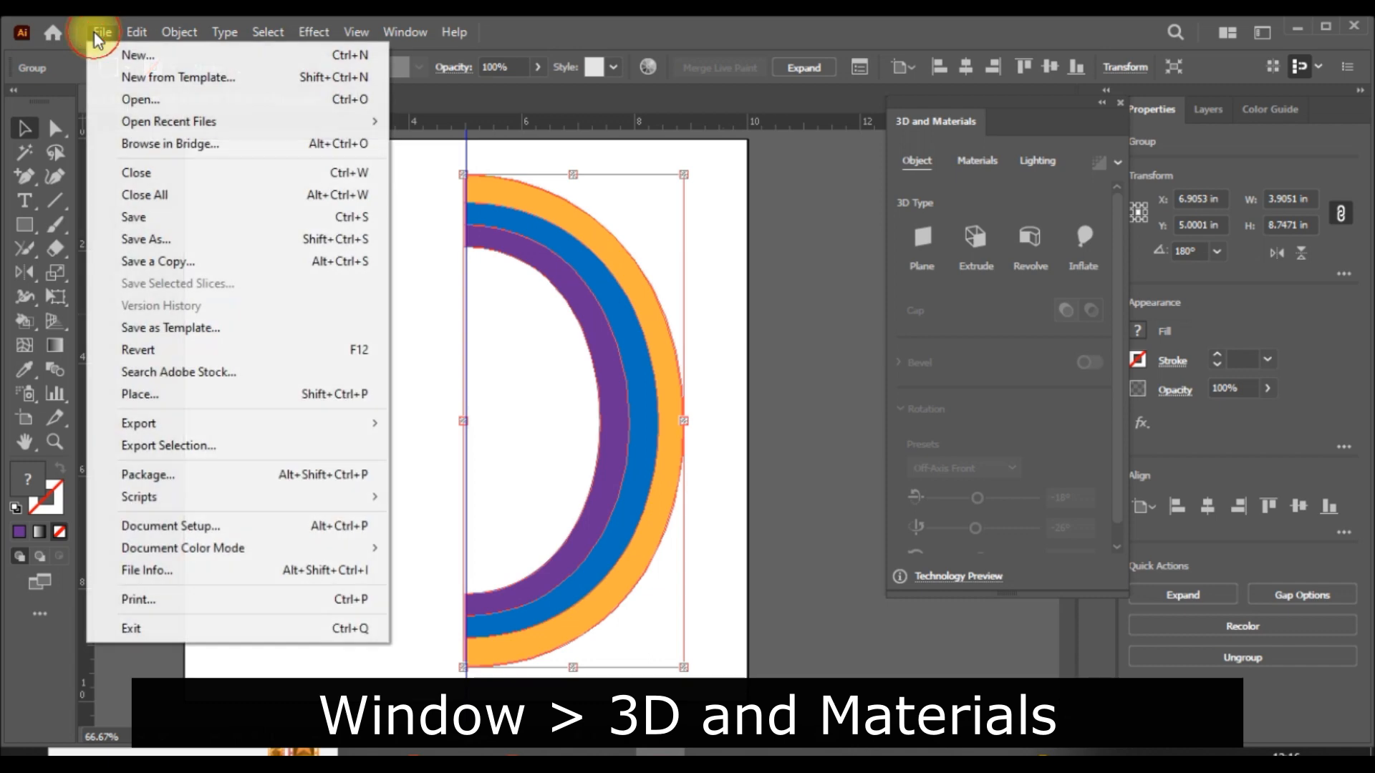
{"action": "left_click", "coordinate": [181, 228]}
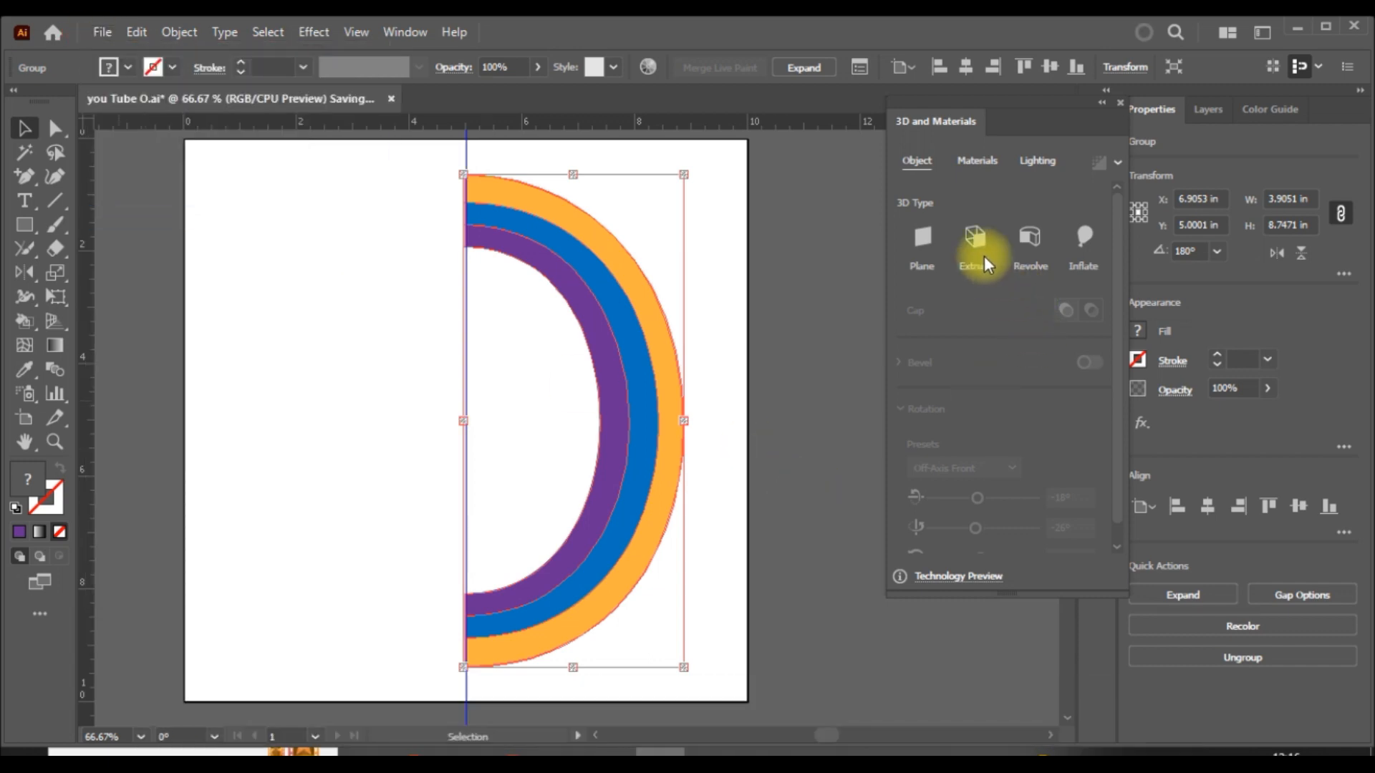
- Apply a 3D Revolve of 180° to the mirrored half-oval group with the Off-Axis Back rotation preset
{"action": "left_click", "coordinate": [1029, 240]}
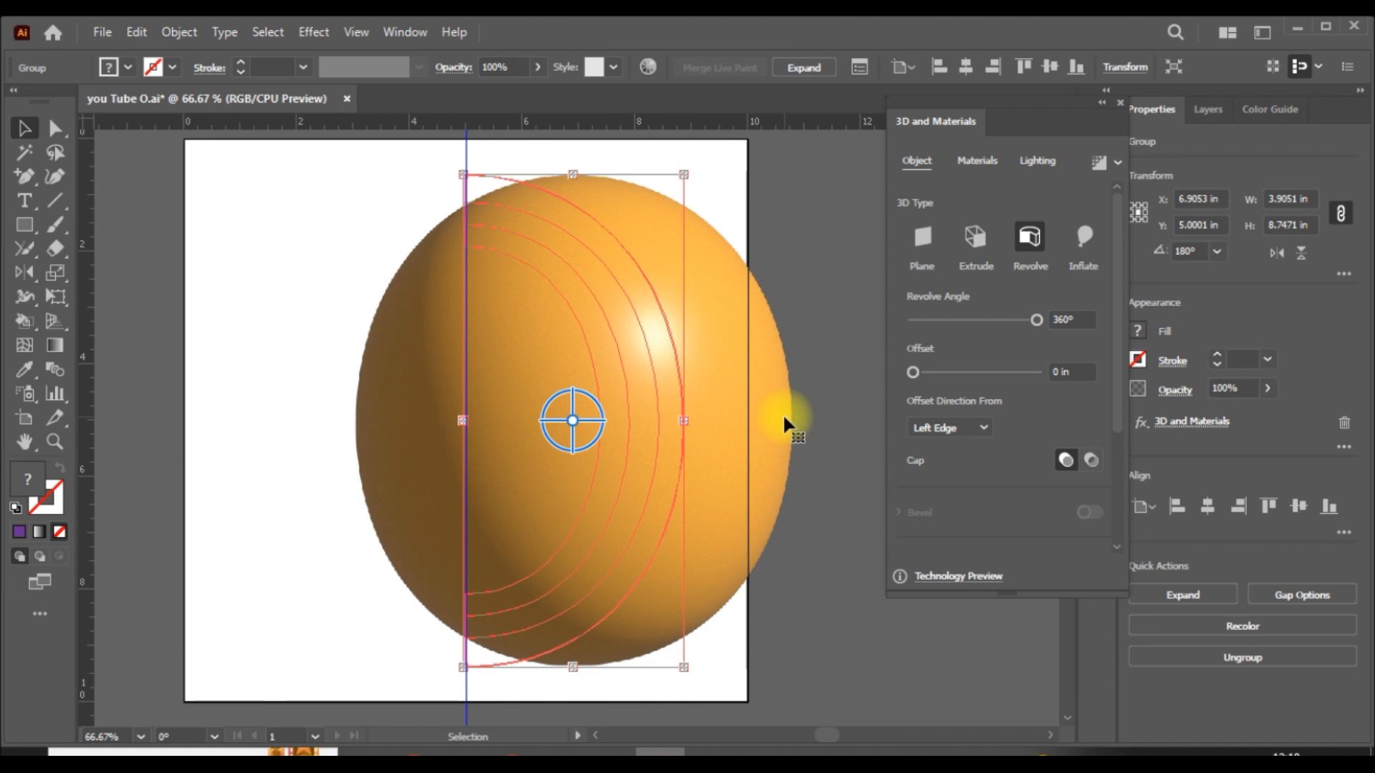
{"action": "left_click", "coordinate": [1072, 319]}
{"action": "type", "text": "180"}
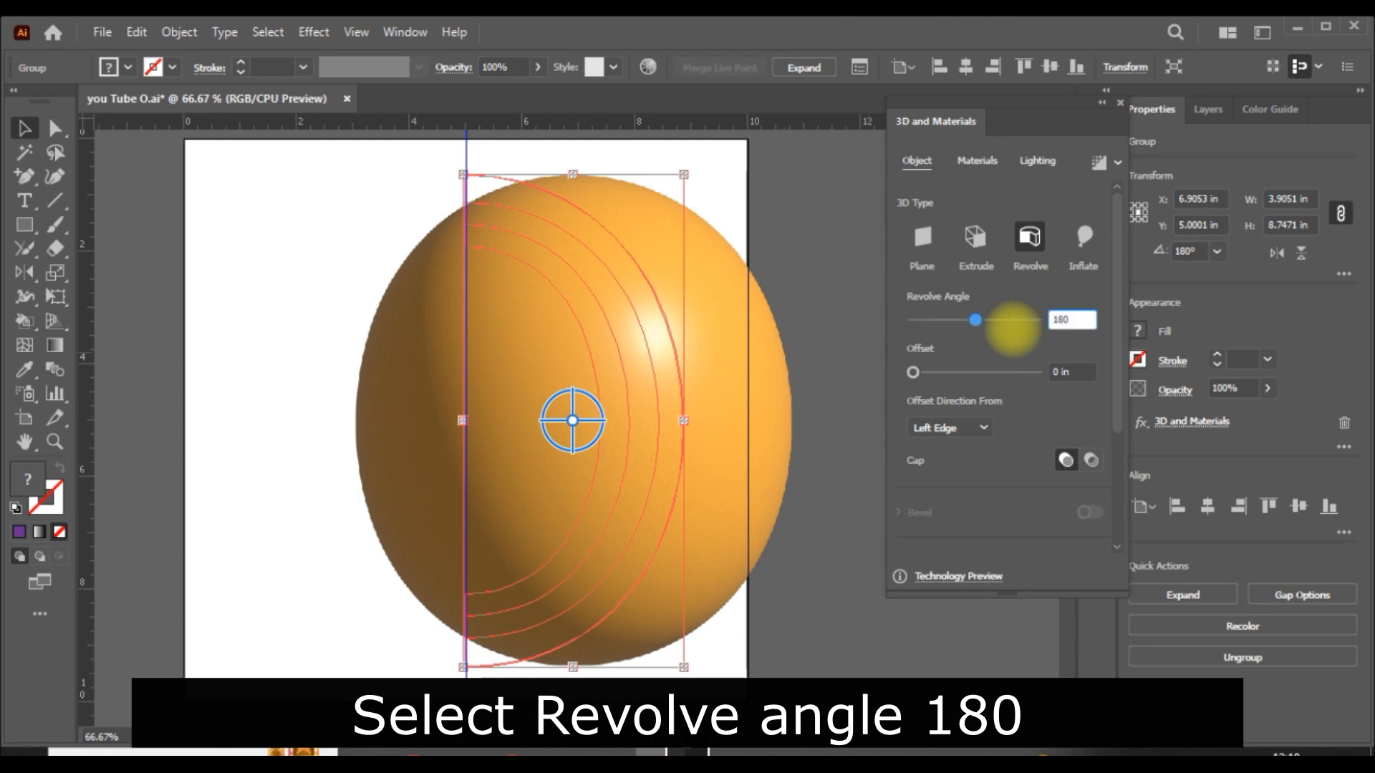
{"action": "key", "text": "Return"}
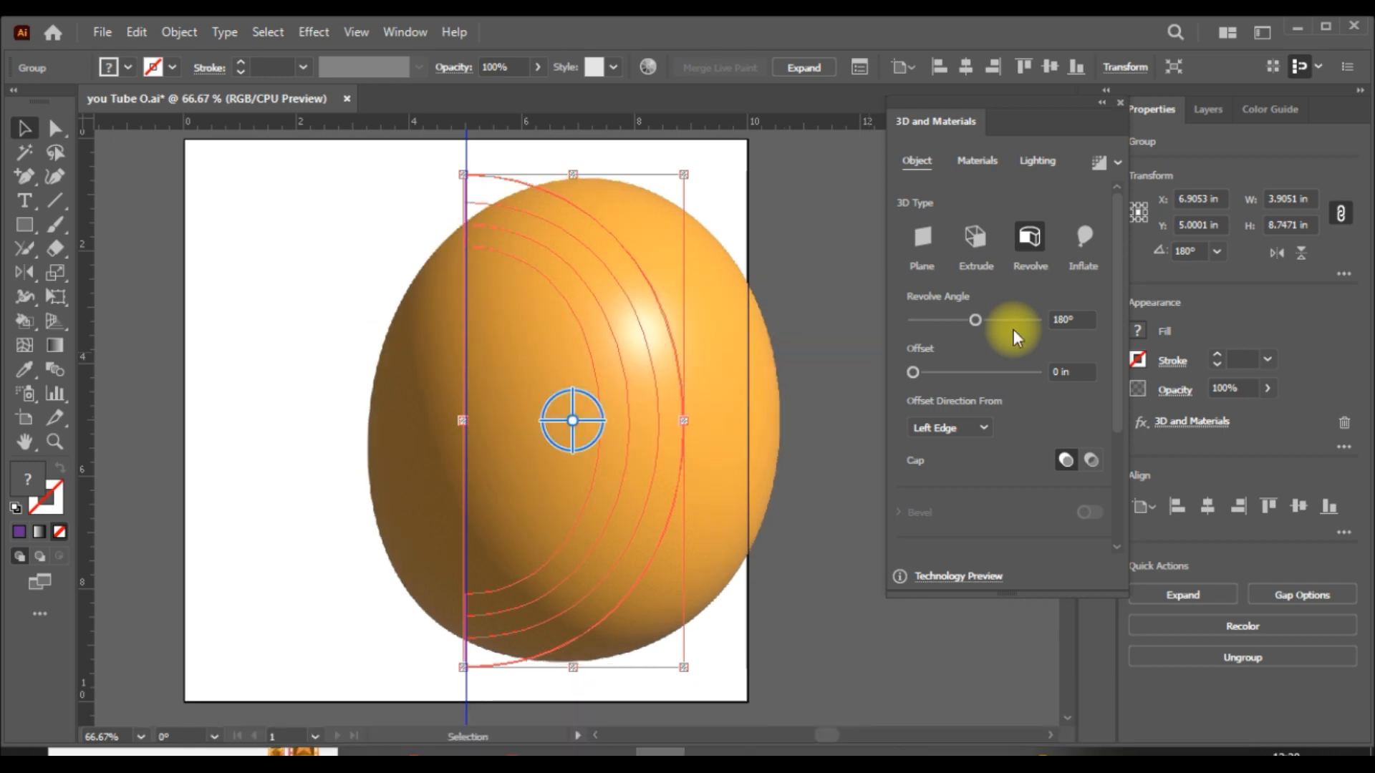
{"action": "scroll", "coordinate": [1031, 412], "scroll_direction": "down", "scroll_amount": 3}
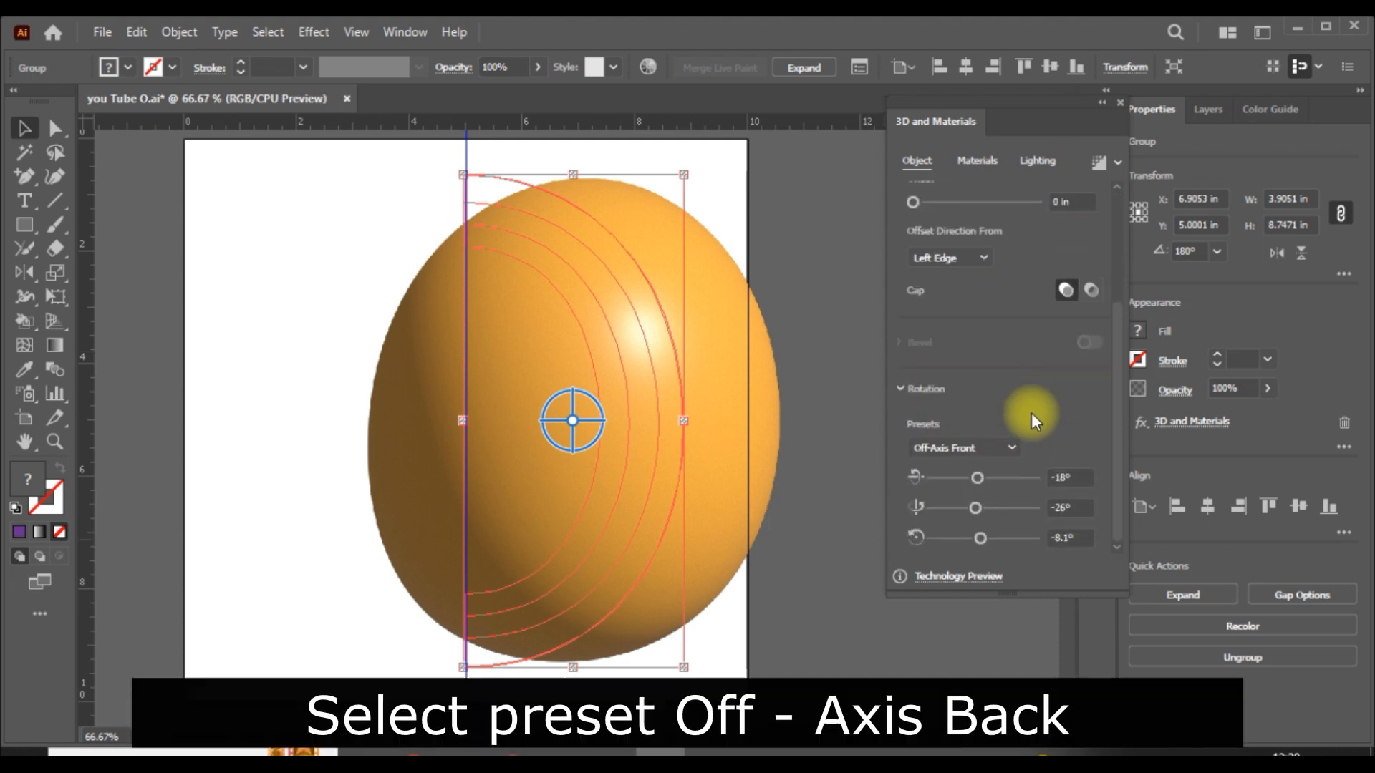
{"action": "left_click", "coordinate": [1018, 447]}
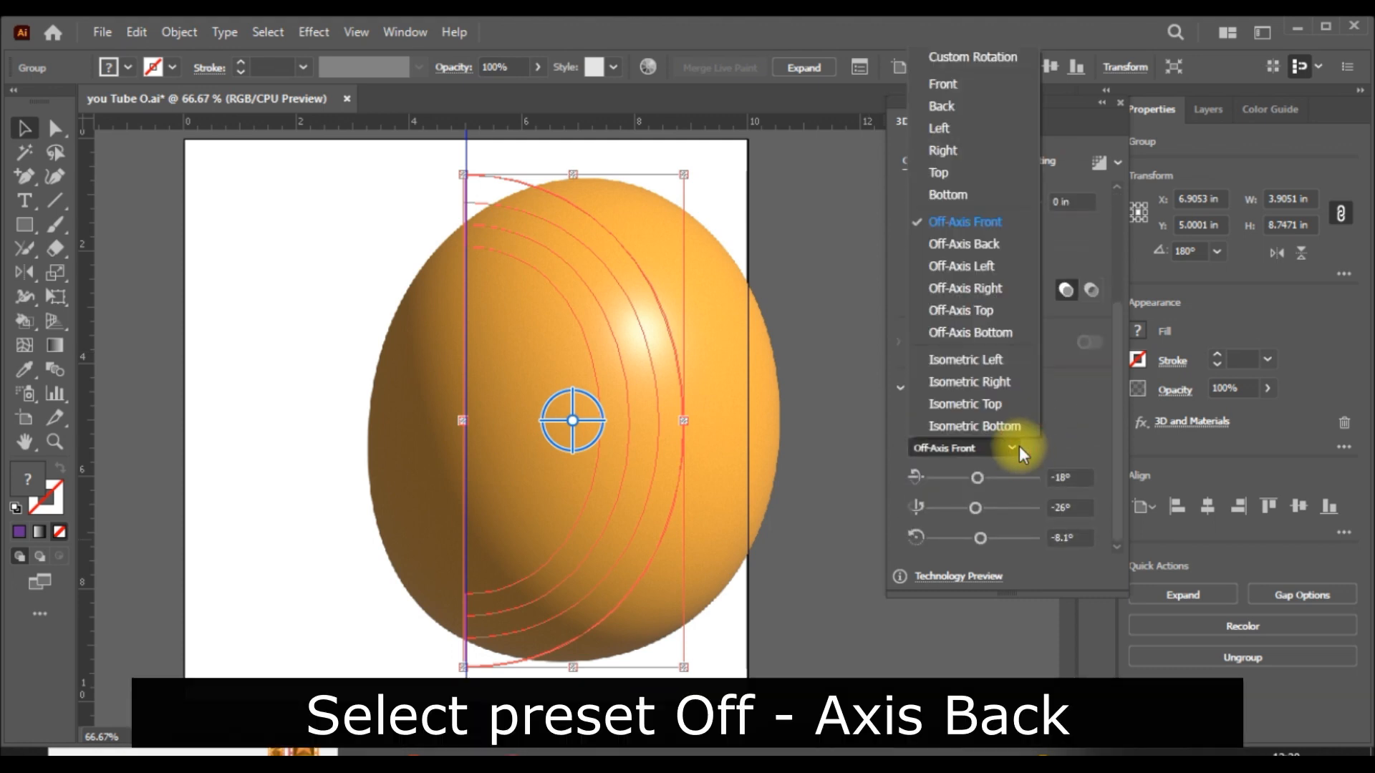
{"action": "left_click", "coordinate": [977, 242]}
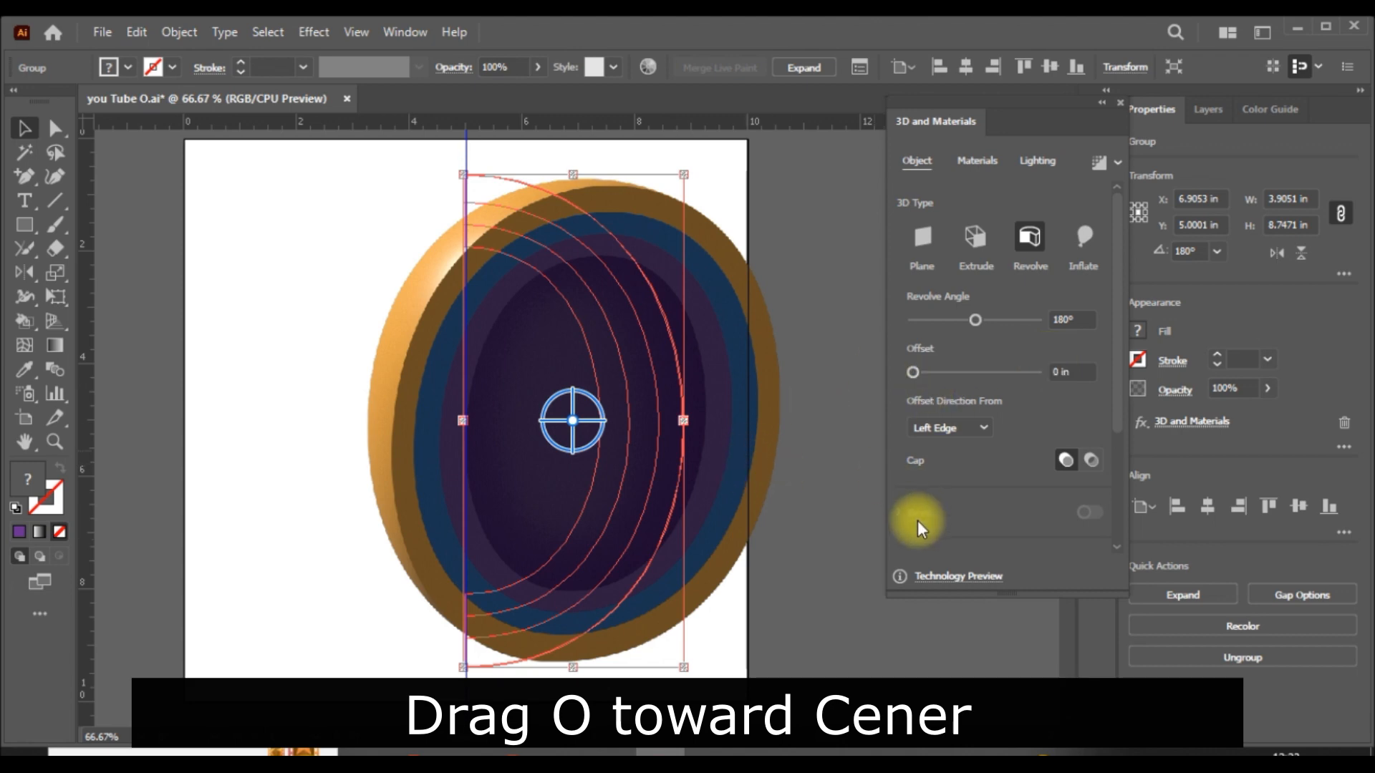
- Move the revolved O toward the artboard's center and light it with the Right lighting preset
{"action": "left_click", "coordinate": [874, 536]}
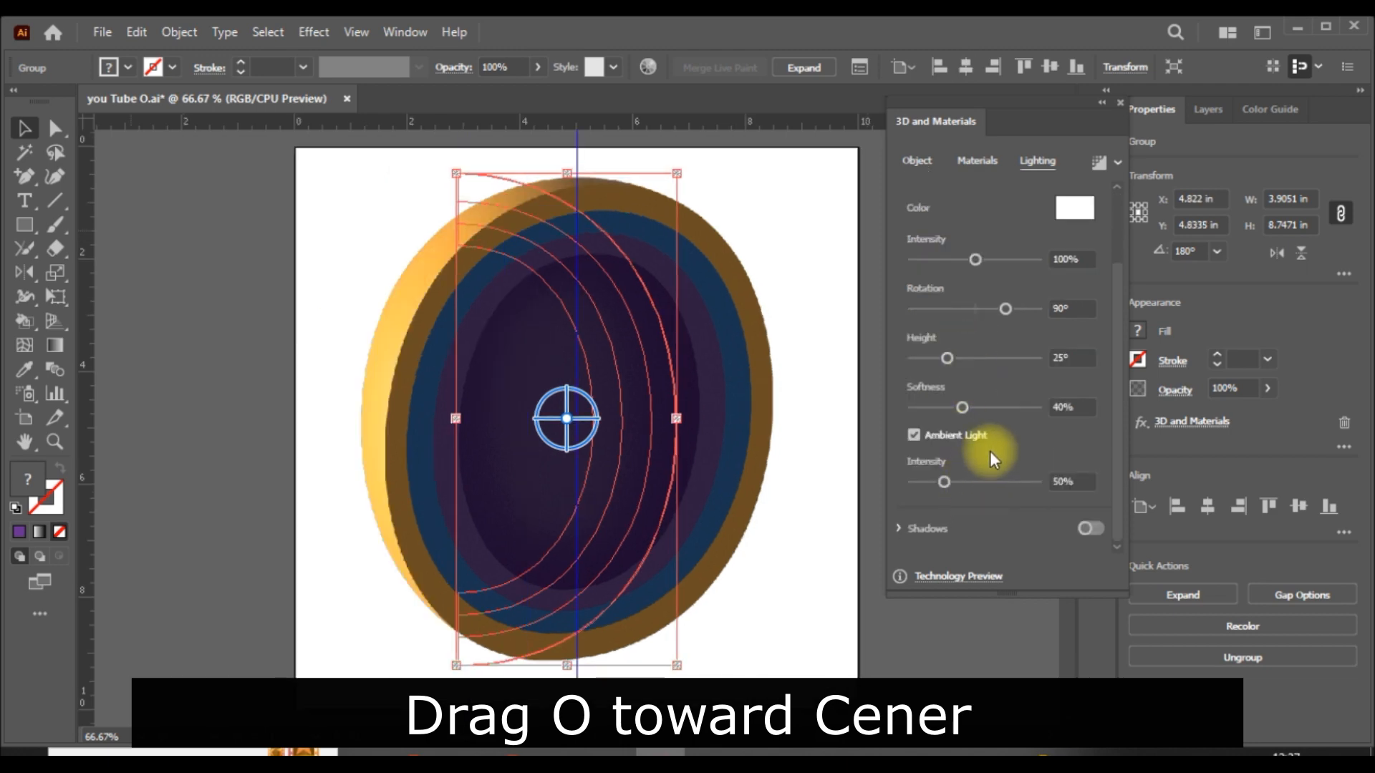
{"action": "scroll", "coordinate": [990, 454], "scroll_direction": "up", "scroll_amount": 2}
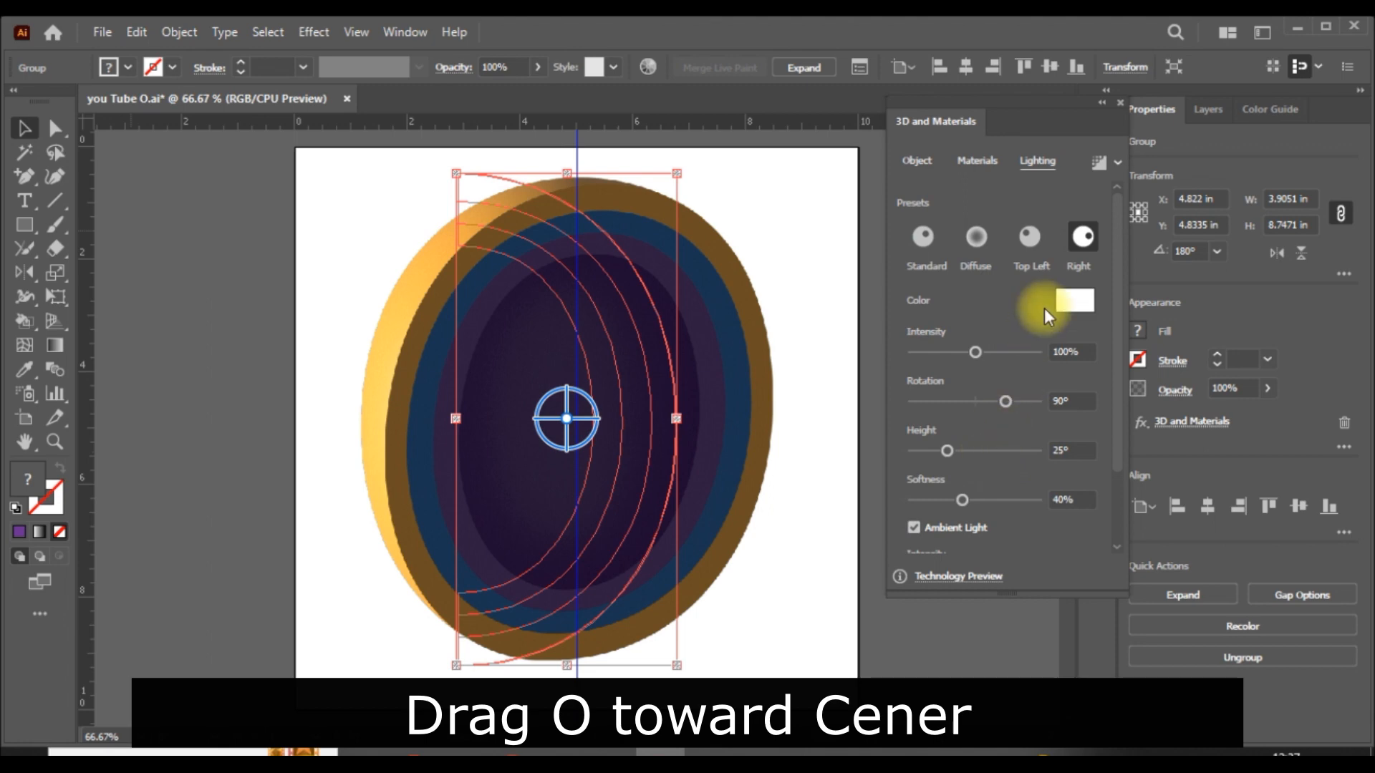
{"action": "left_click_drag", "start_coordinate": [1115, 315], "coordinate": [1063, 270]}
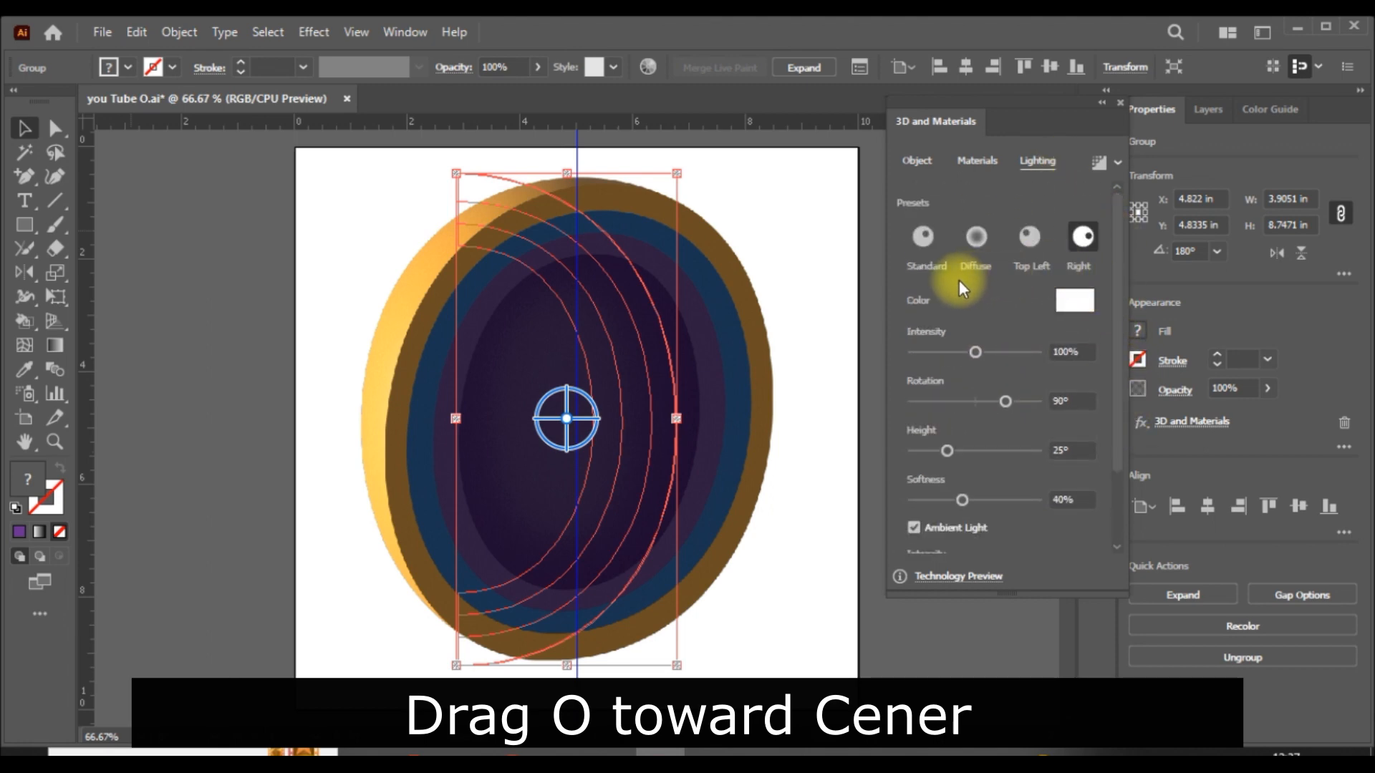
{"action": "scroll", "coordinate": [1000, 536], "scroll_direction": "down", "scroll_amount": 3}
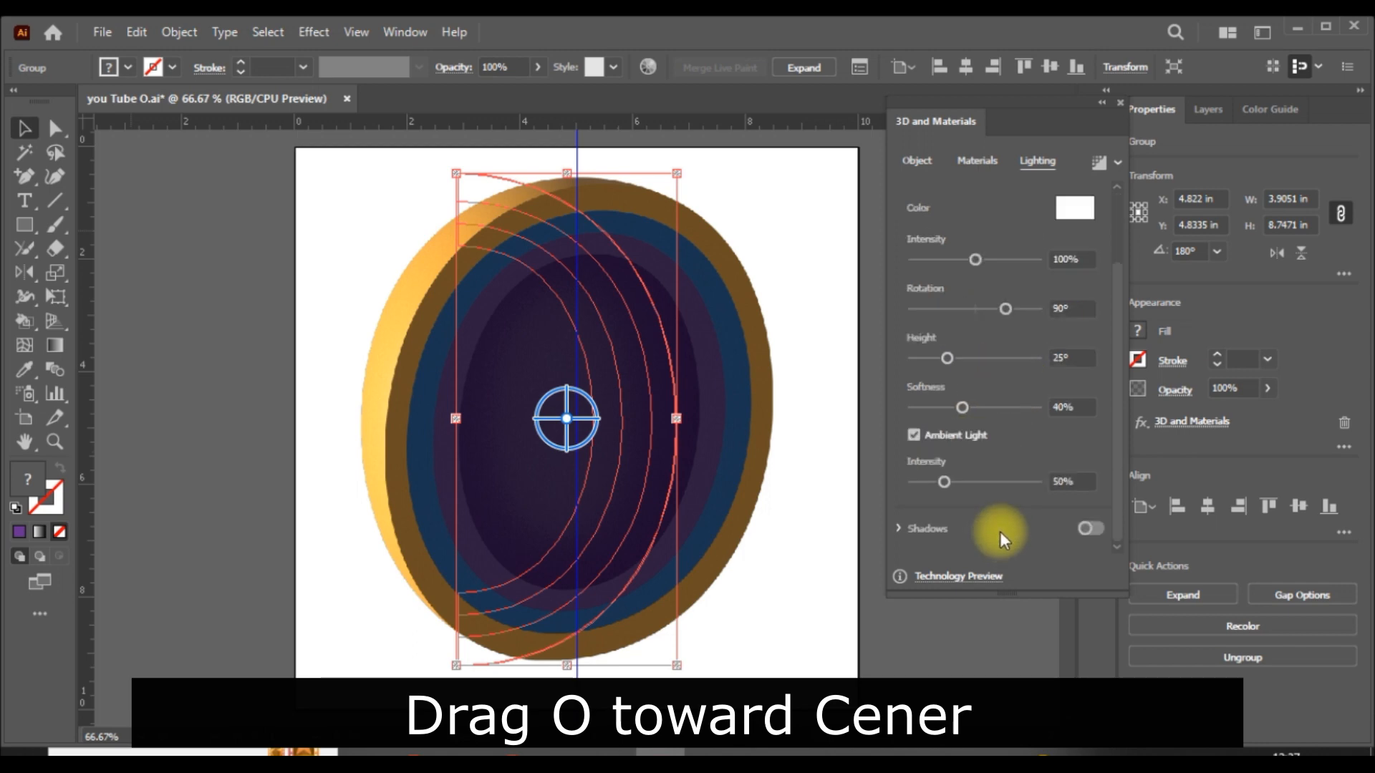
{"action": "scroll", "coordinate": [1001, 530], "scroll_direction": "up", "scroll_amount": 3}
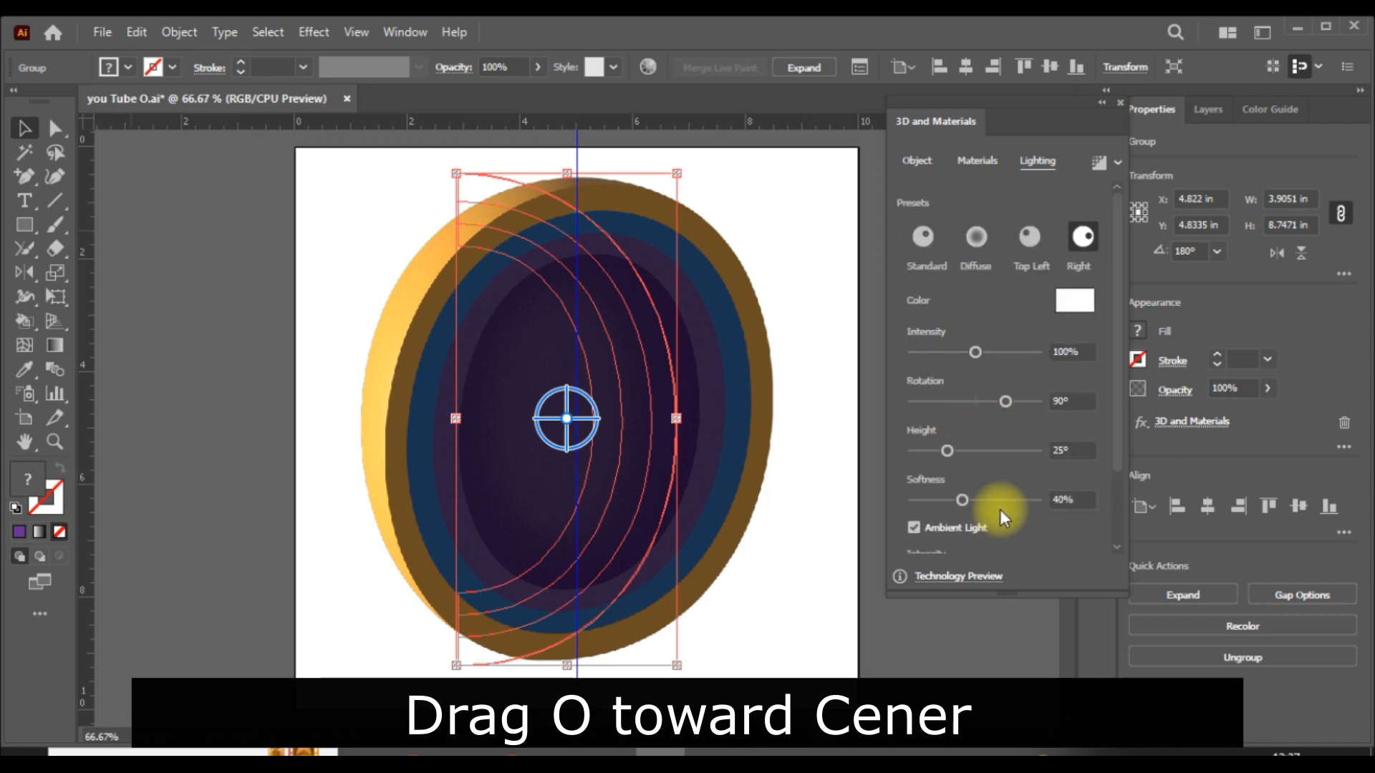
{"action": "left_click", "coordinate": [1122, 102]}
{"action": "left_click", "coordinate": [969, 359]}
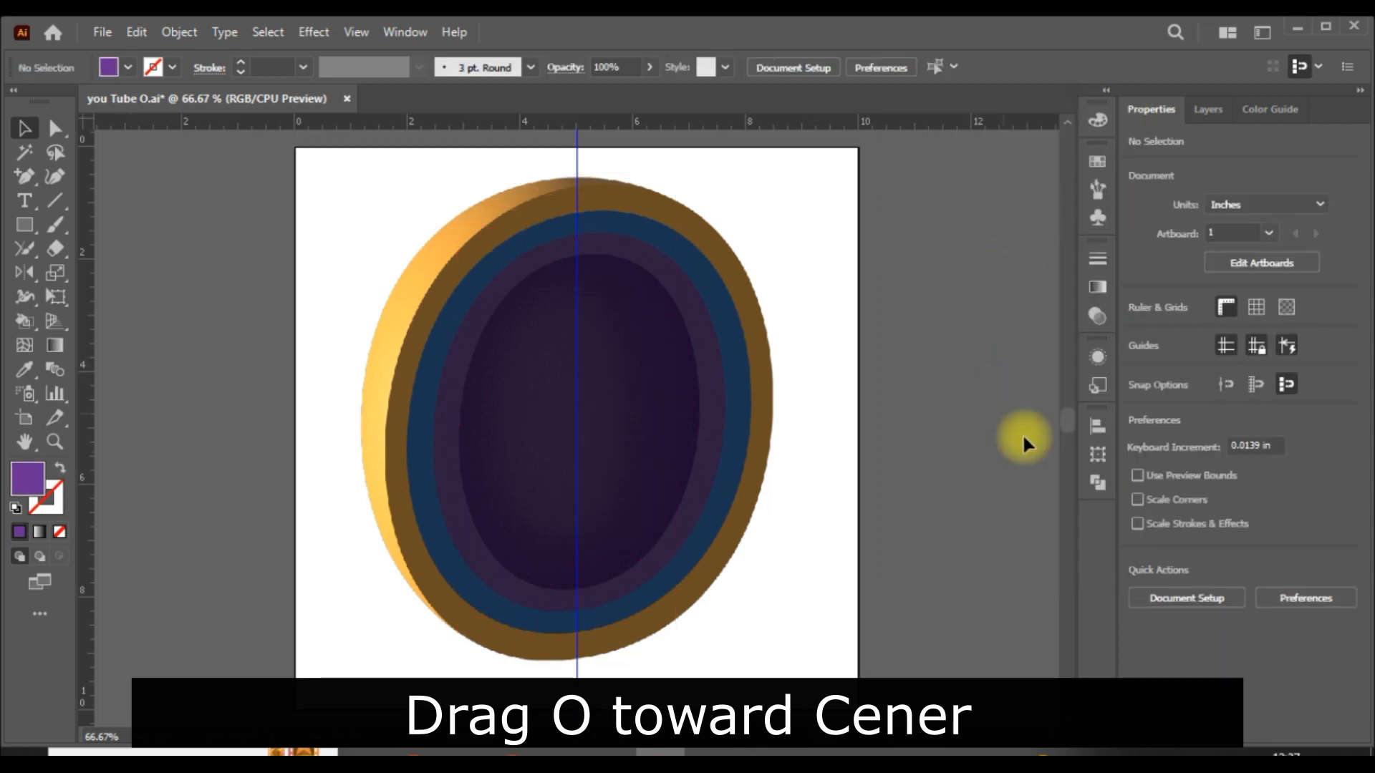
- Save the document and hide the guides
{"action": "left_click", "coordinate": [98, 32]}
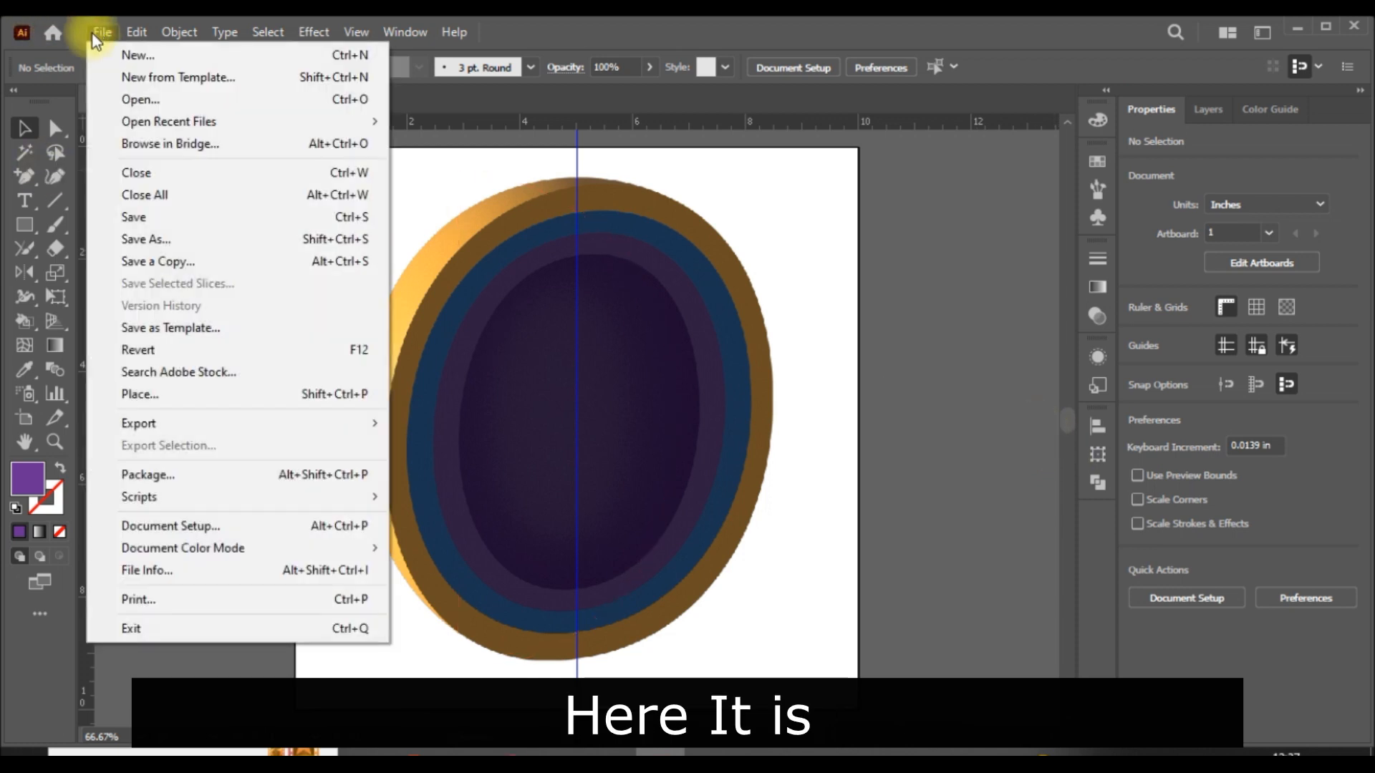
{"action": "left_click", "coordinate": [163, 217]}
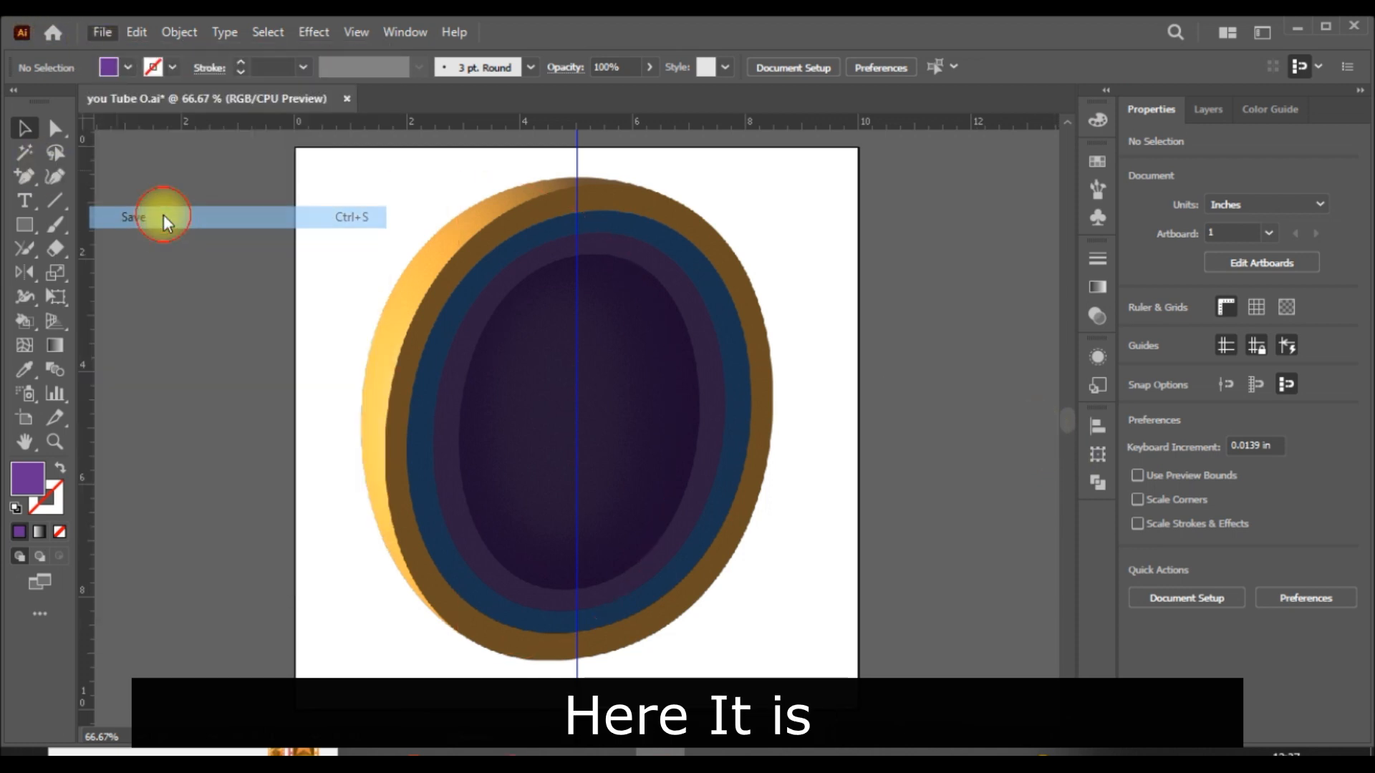
{"action": "left_click", "coordinate": [1226, 346]}
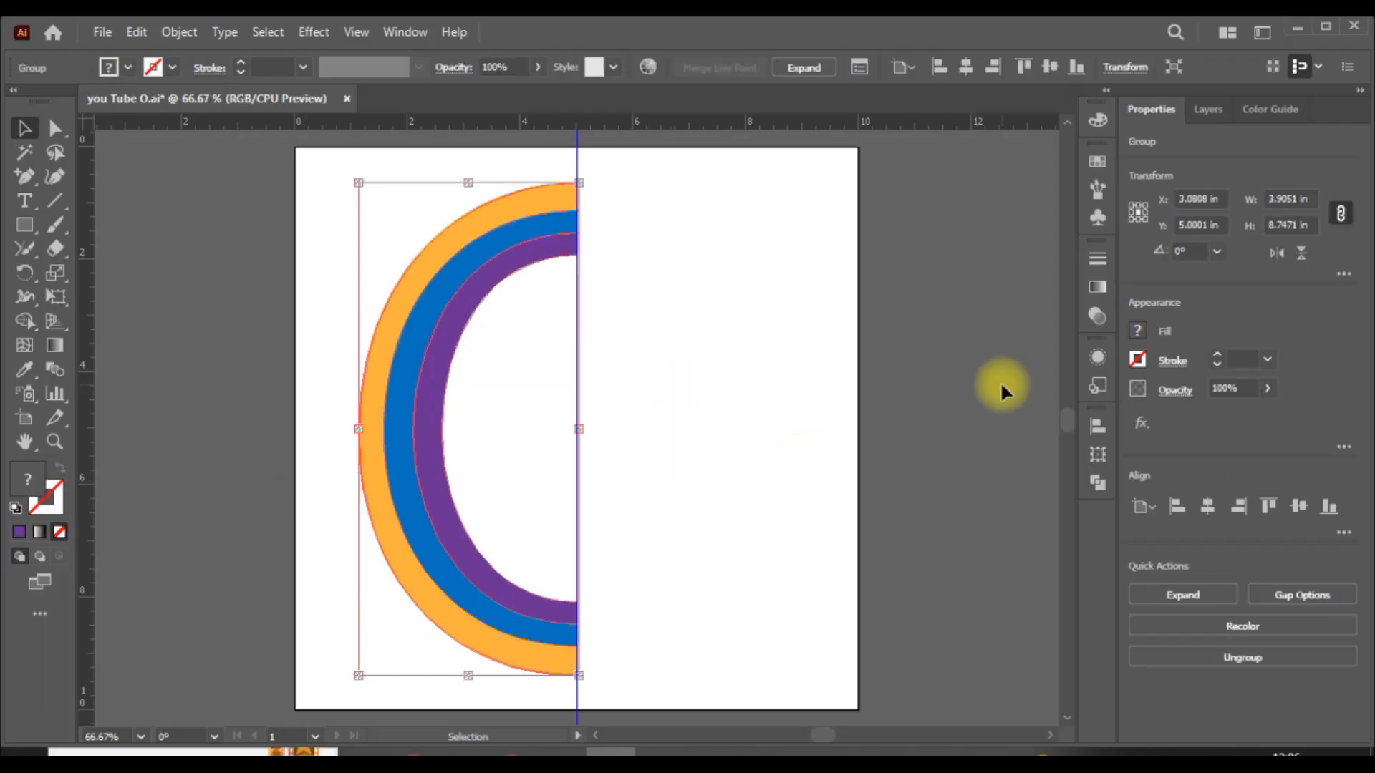
- Bring up the 3D and Materials settings and apply Revolve to the left half-oval group
{"action": "left_click", "coordinate": [405, 31]}
{"action": "left_click", "coordinate": [537, 226]}
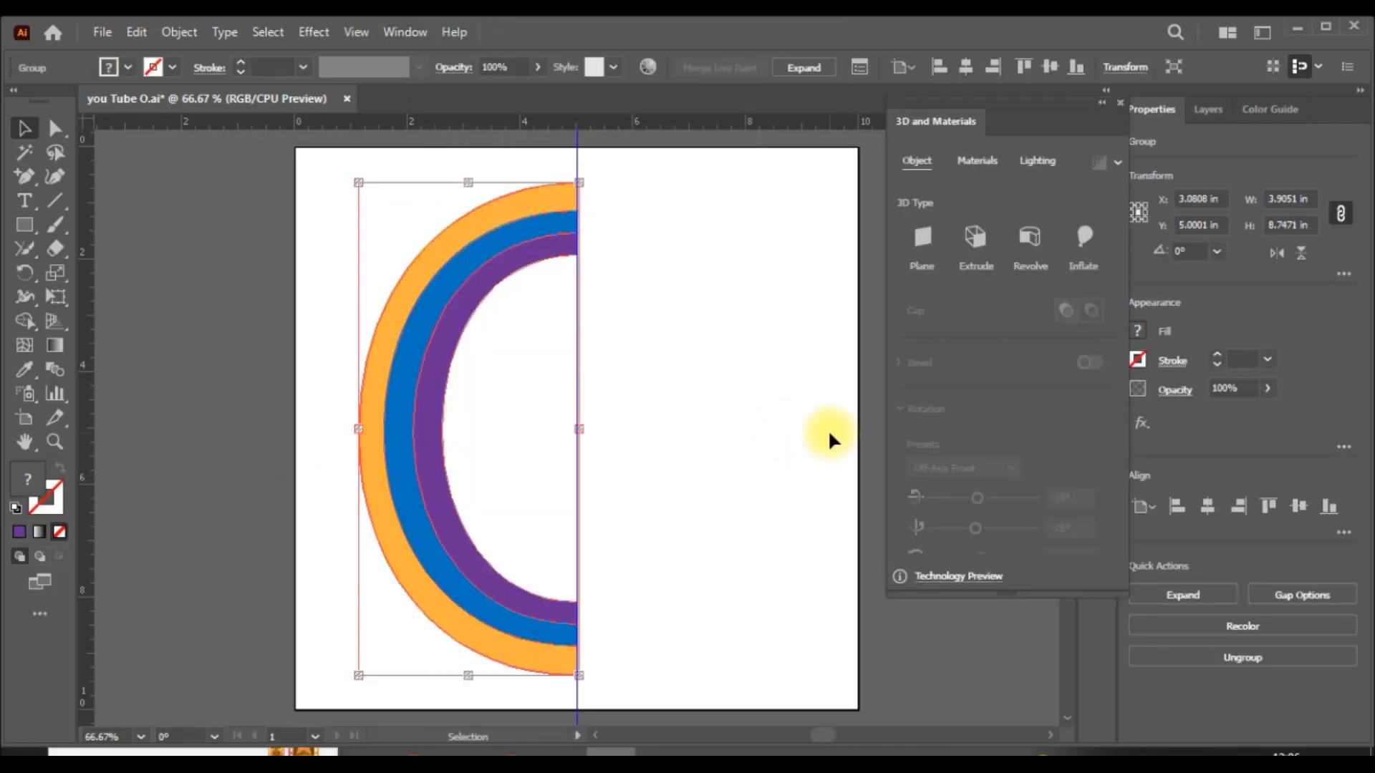
{"action": "left_click", "coordinate": [1030, 236]}
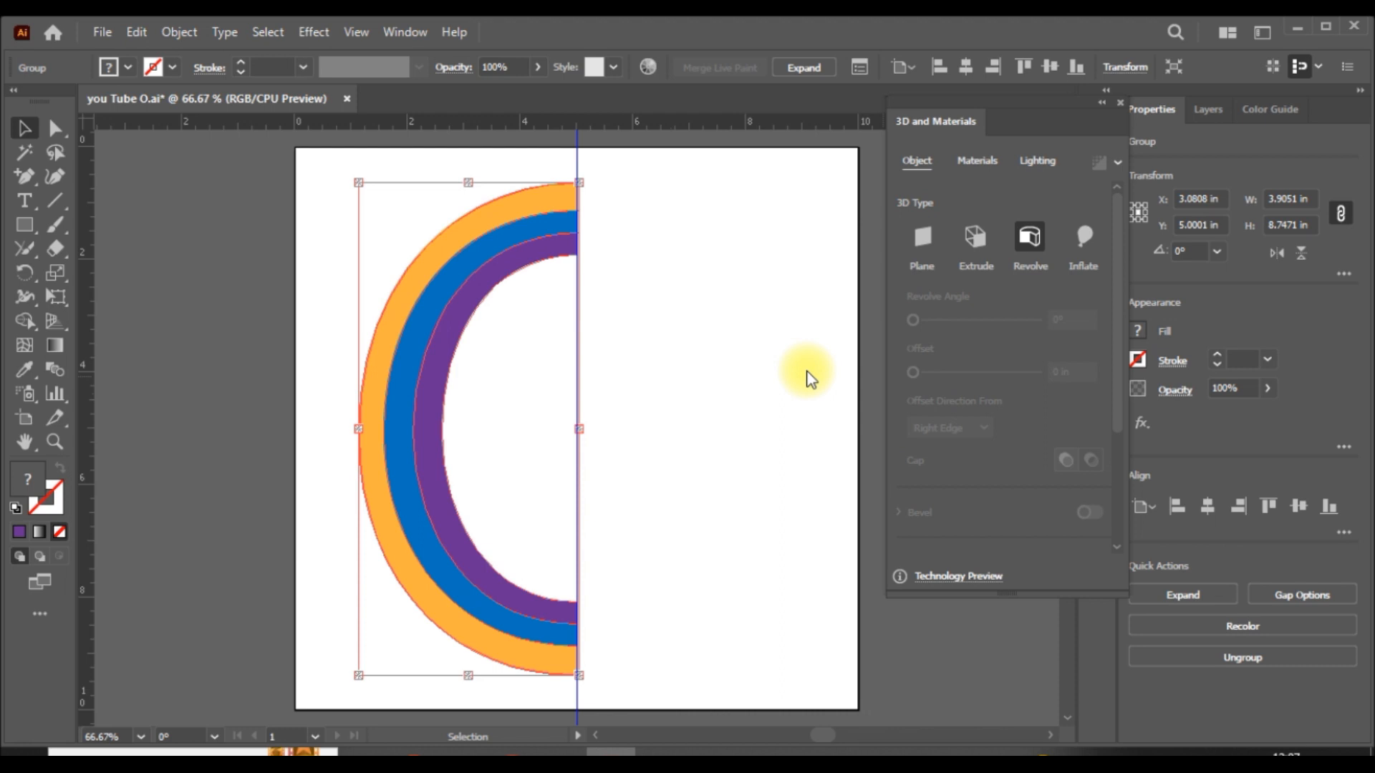